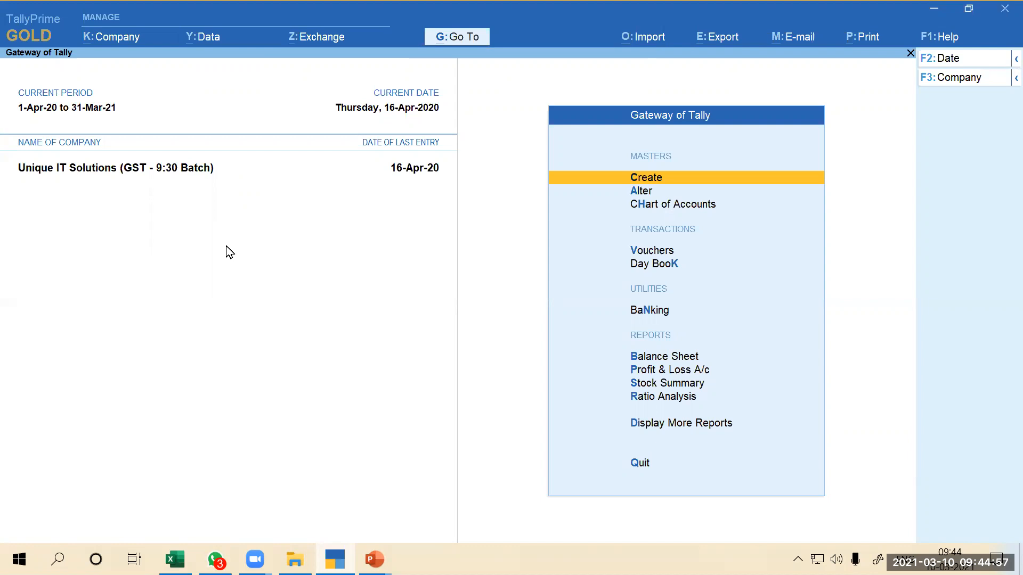
Open the Account Books list of reports within Display More Reports
key(Up)
key(Up)
key(Up)
key(Down)
key(Return)
key(Down)
key(Down)
key(Down)
key(Down)
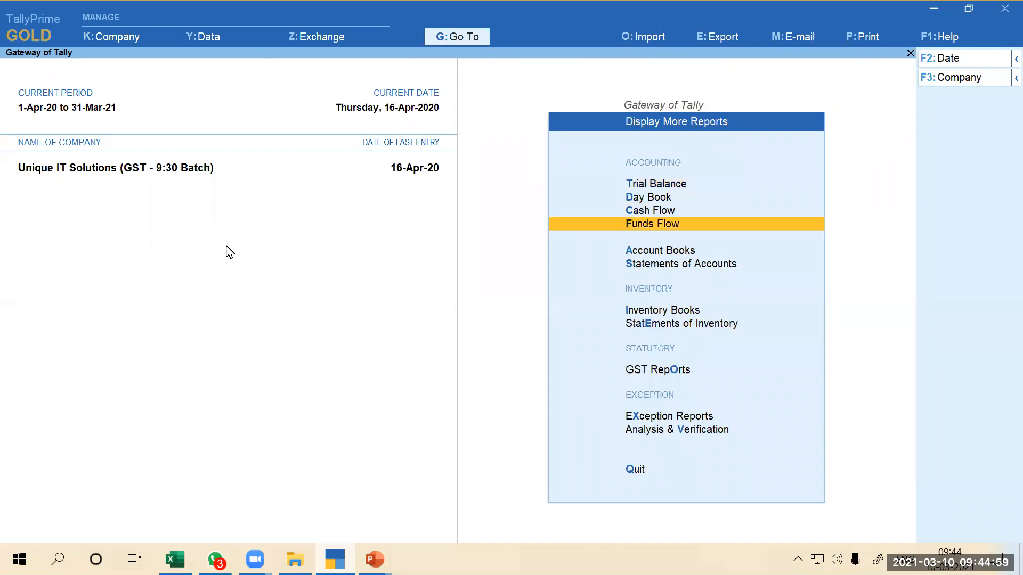
key(Return)
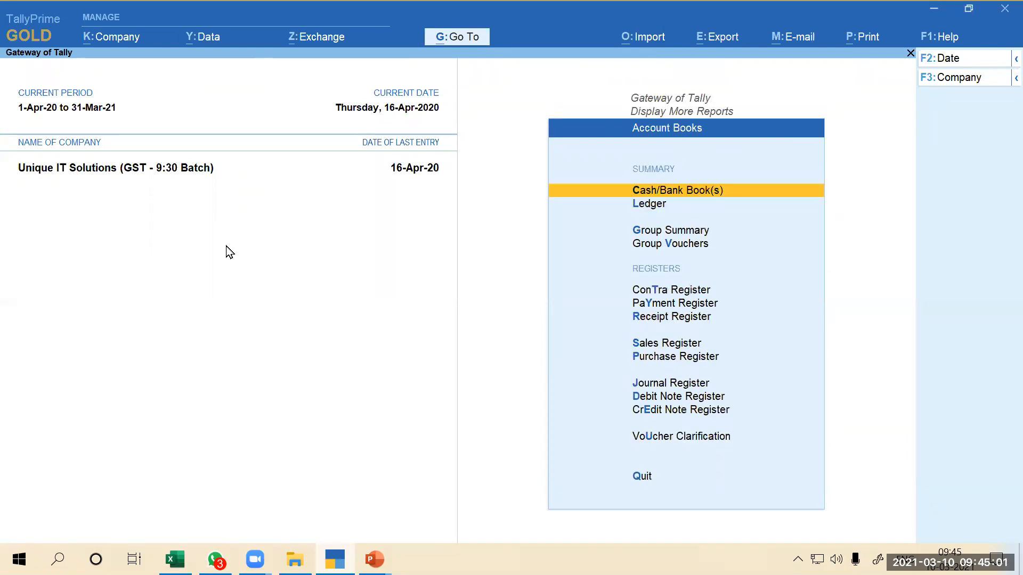
Look through the registers offered in Account Books, from Contra Register to Credit Note Register
key(Down)
key(Down)
key(Down)
key(Down)
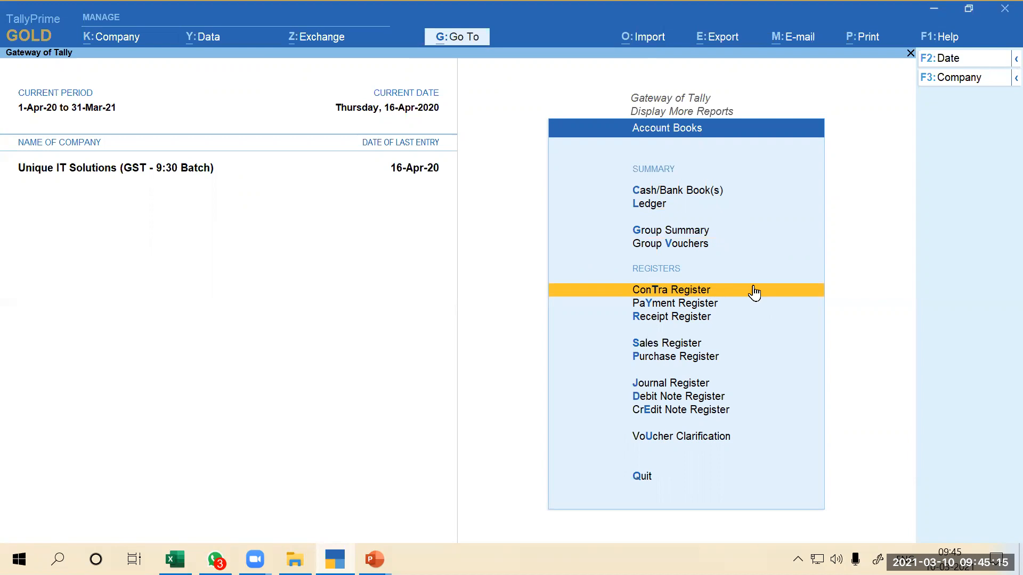
key(Down)
key(Down)
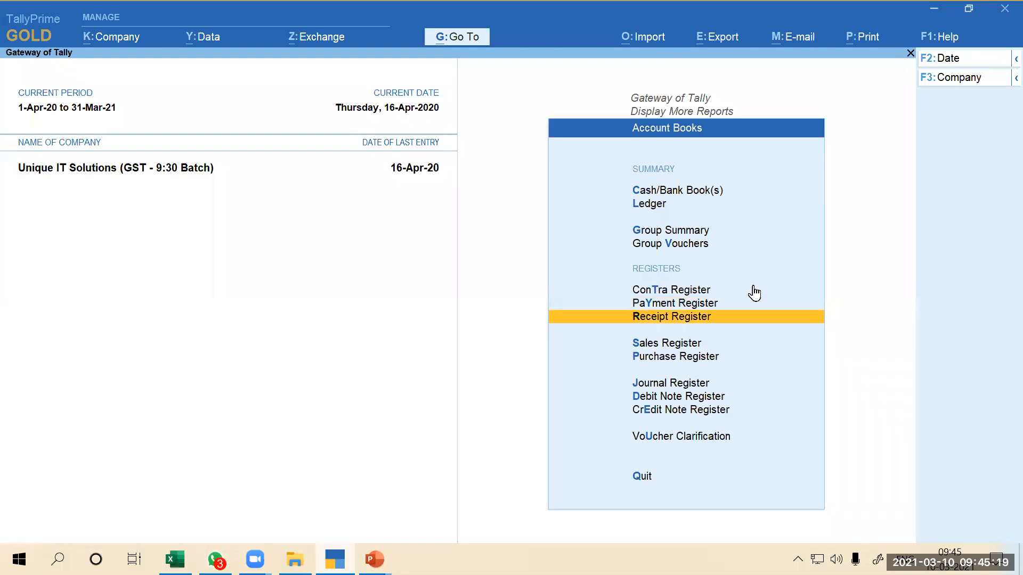
key(Down)
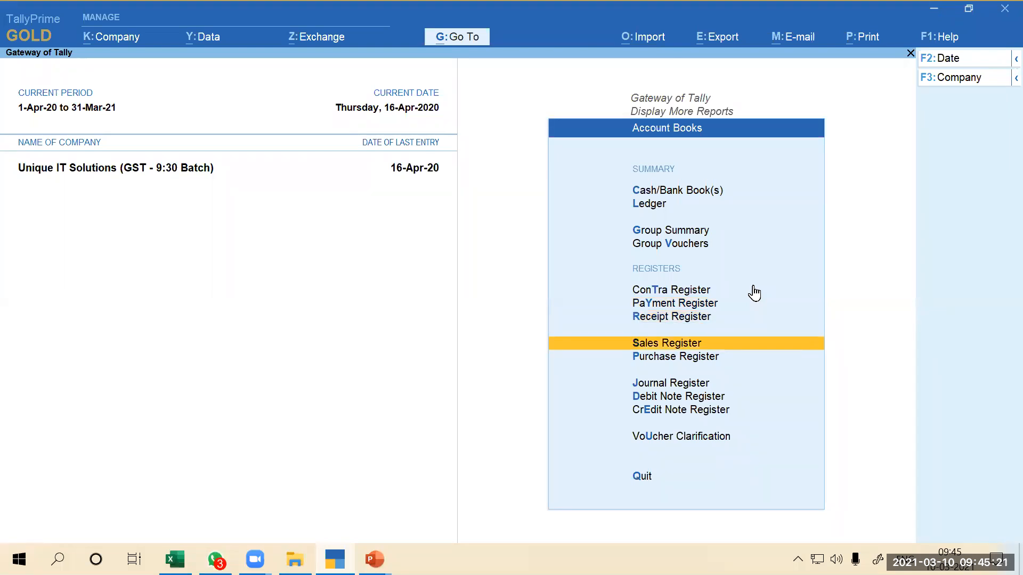
key(Down)
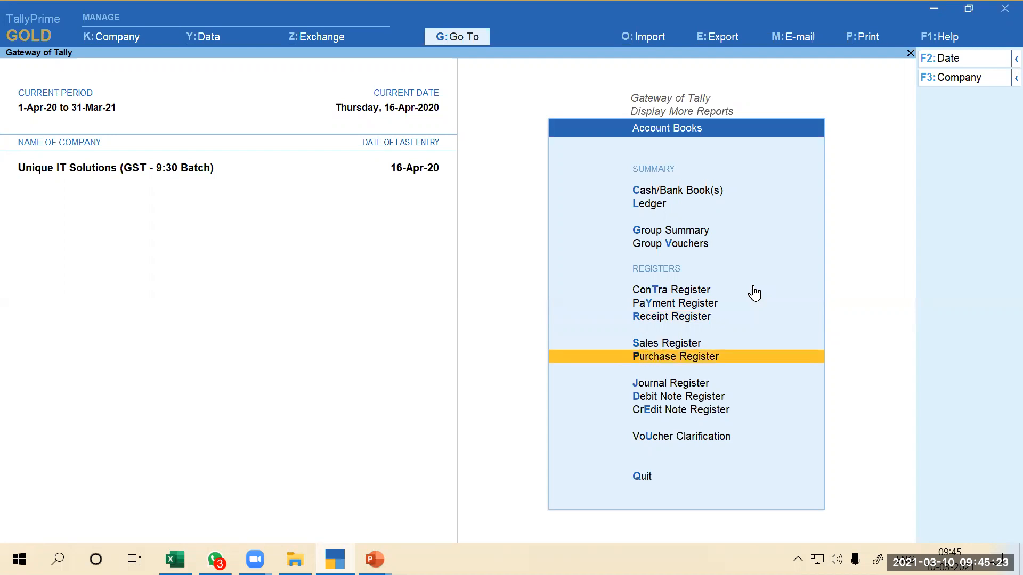
key(Down)
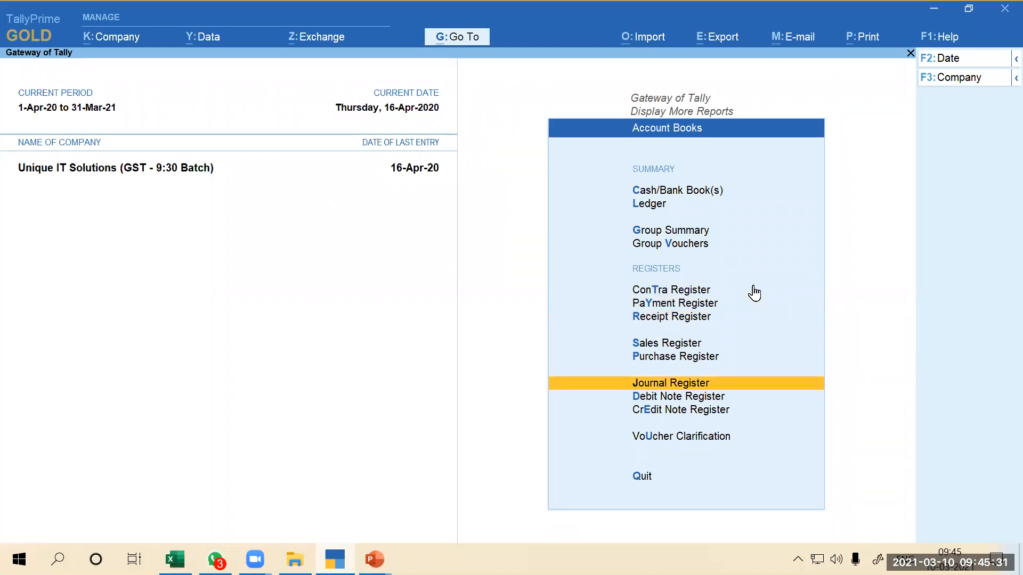
key(Down)
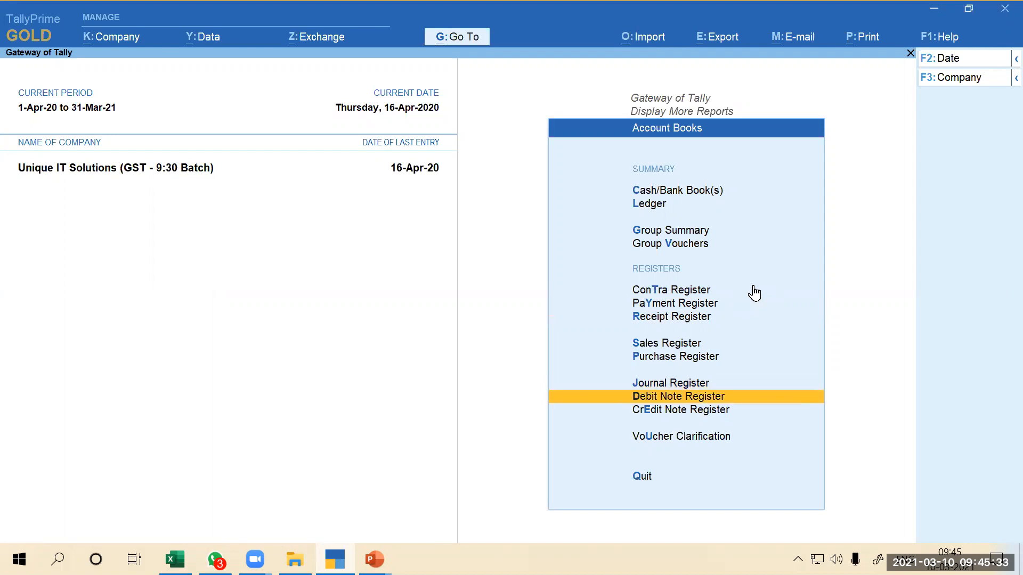
key(Down)
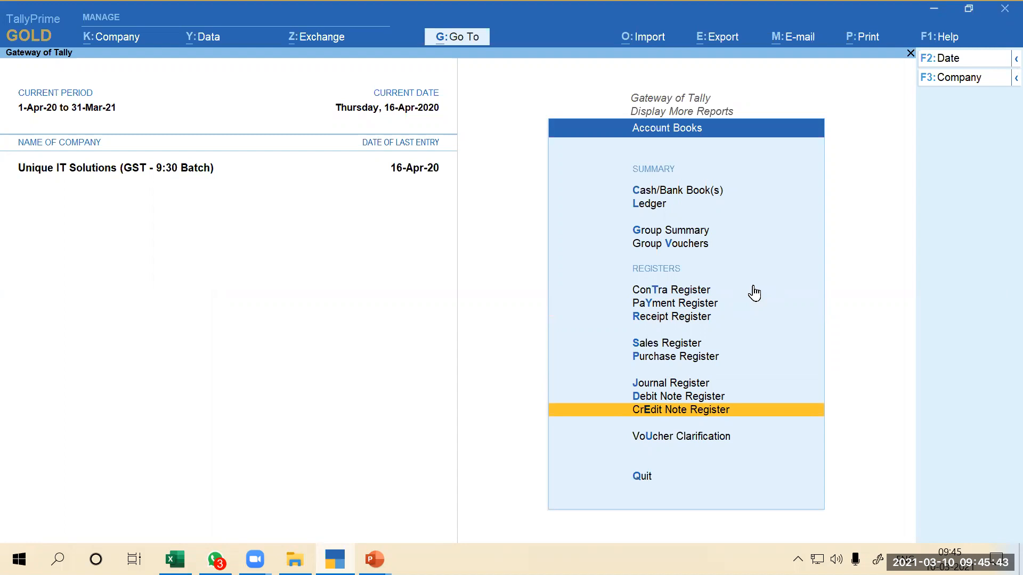
key(Up)
key(Up)
key(Up)
key(Up)
key(Up)
key(Up)
key(Up)
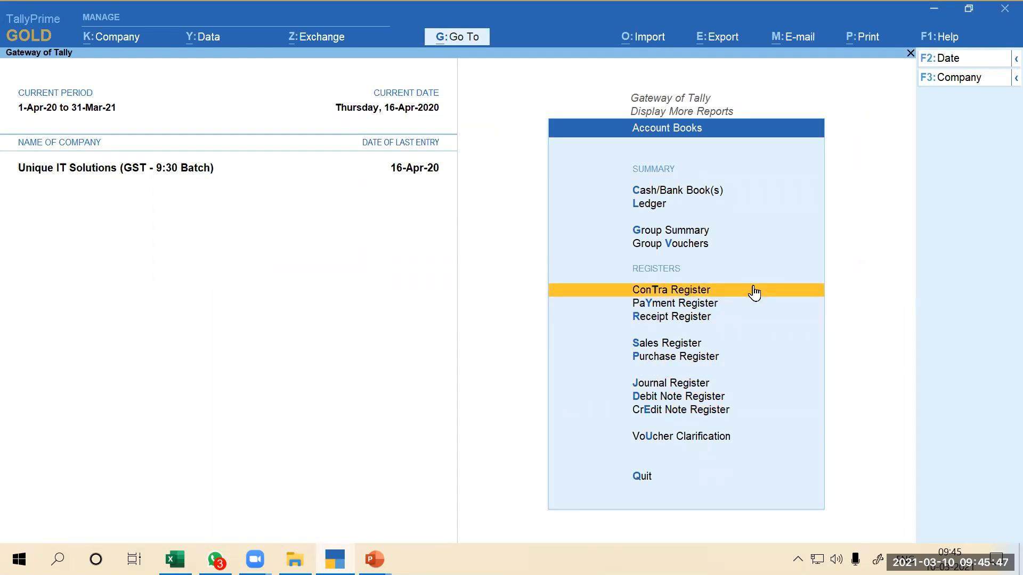
Open the Sales Register from the Account Books list
key(Down)
key(Down)
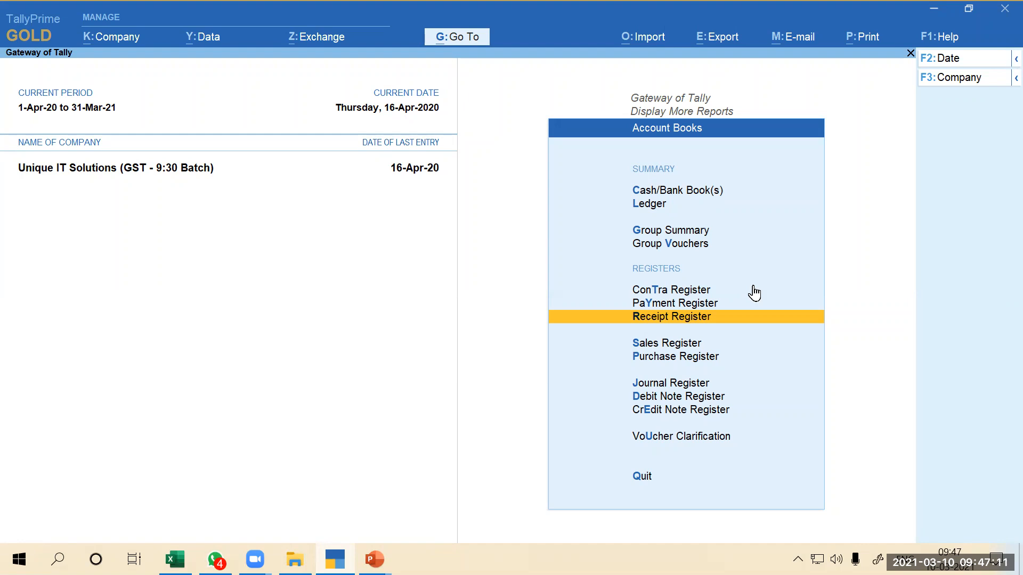
key(Up)
key(Up)
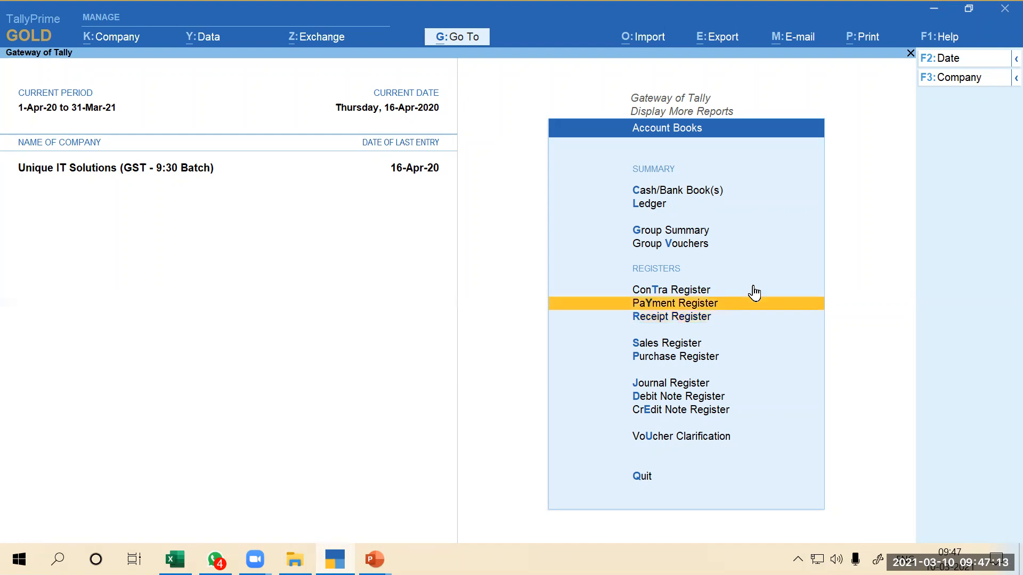
key(Down)
key(Down)
key(Down)
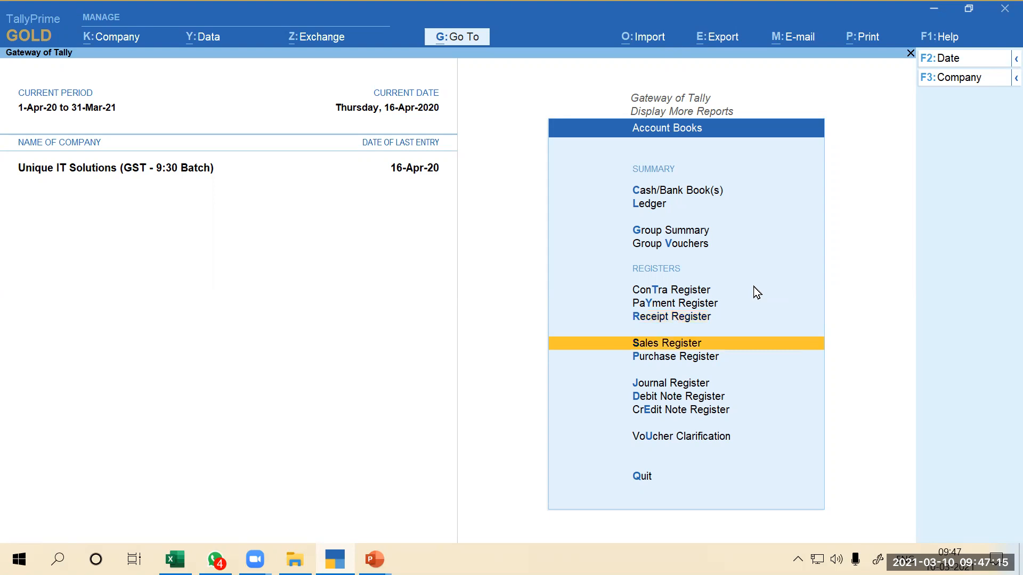
key(Return)
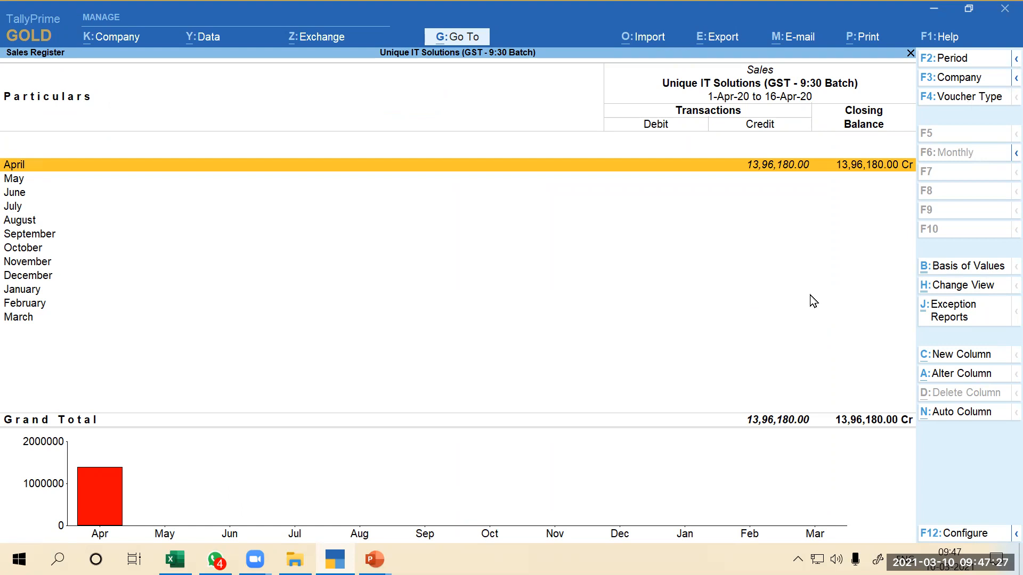
View the Sales Register broken down by quarter and by day
click(1004, 158)
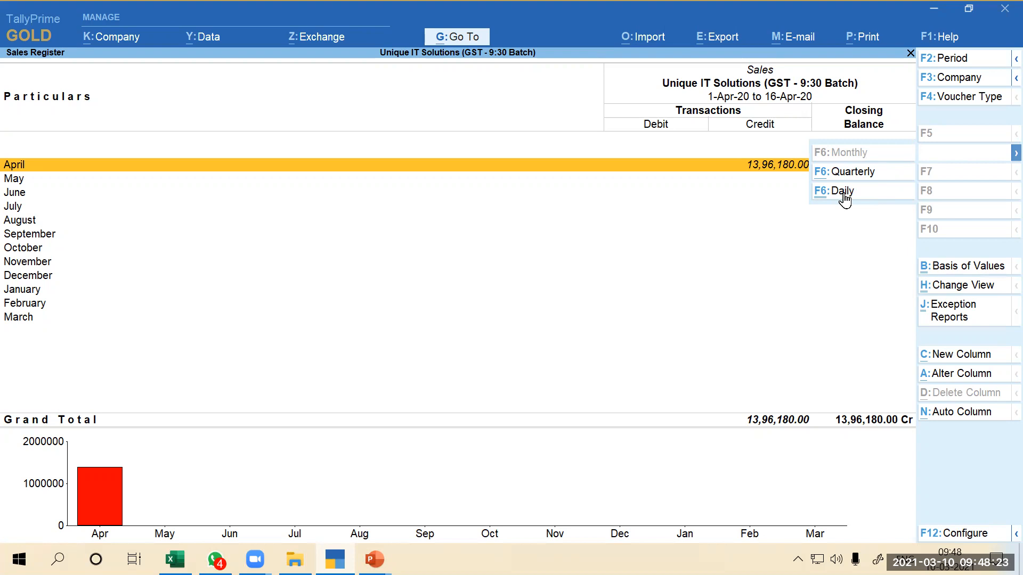
click(850, 176)
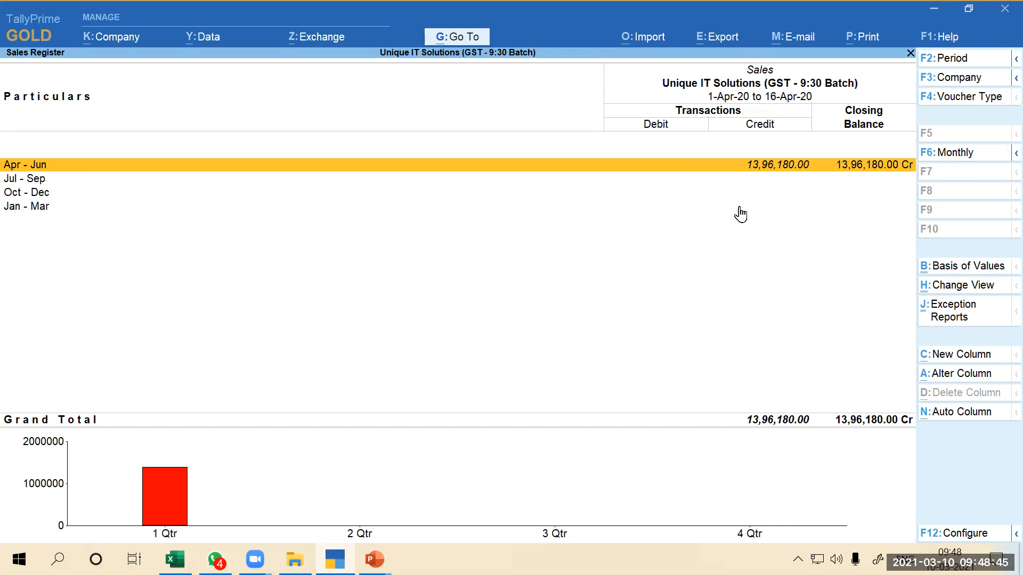
click(1004, 159)
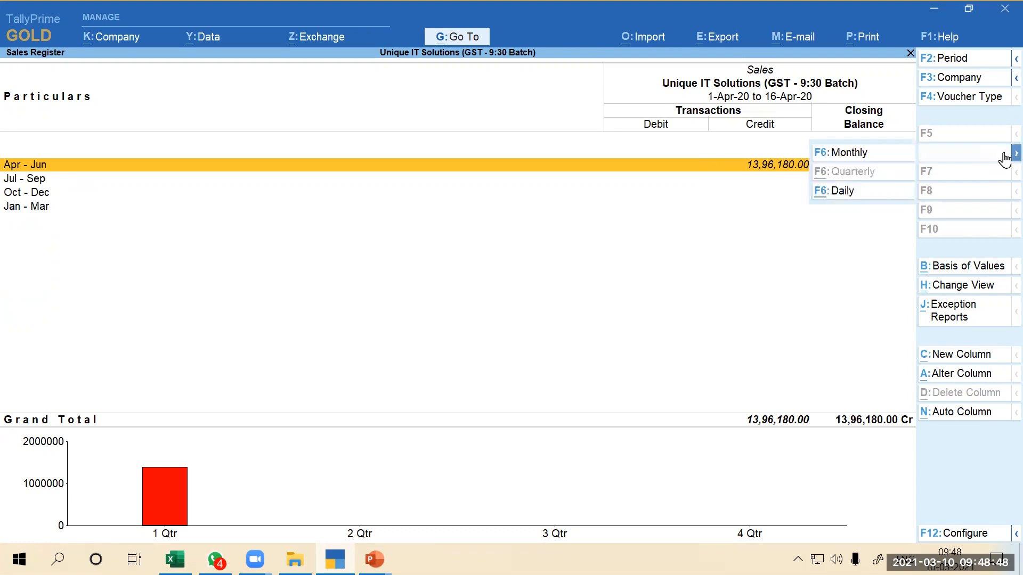
click(840, 192)
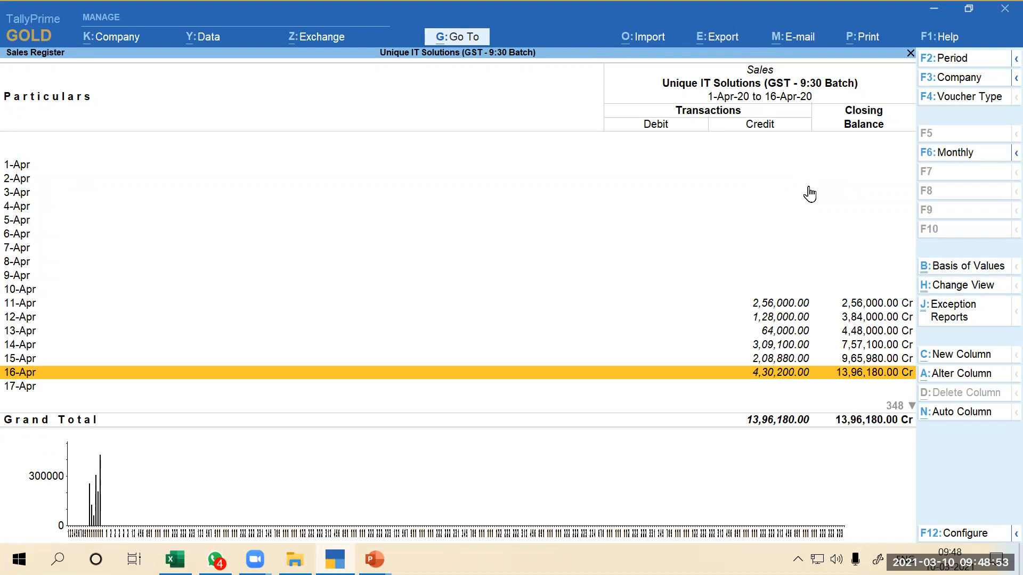
Return the Sales Register to the monthly breakdown and open the list of April sales vouchers
click(1004, 157)
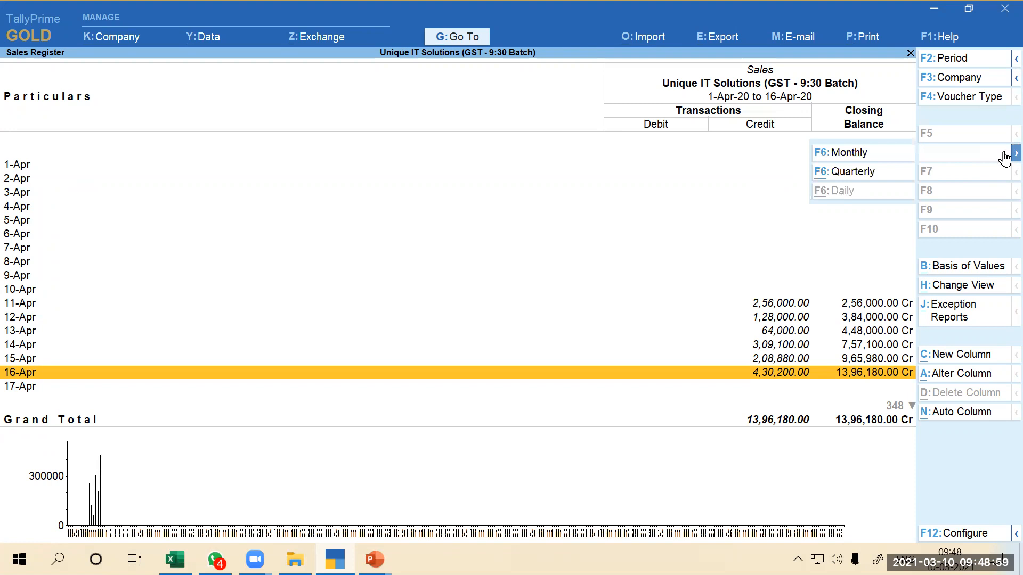
click(855, 154)
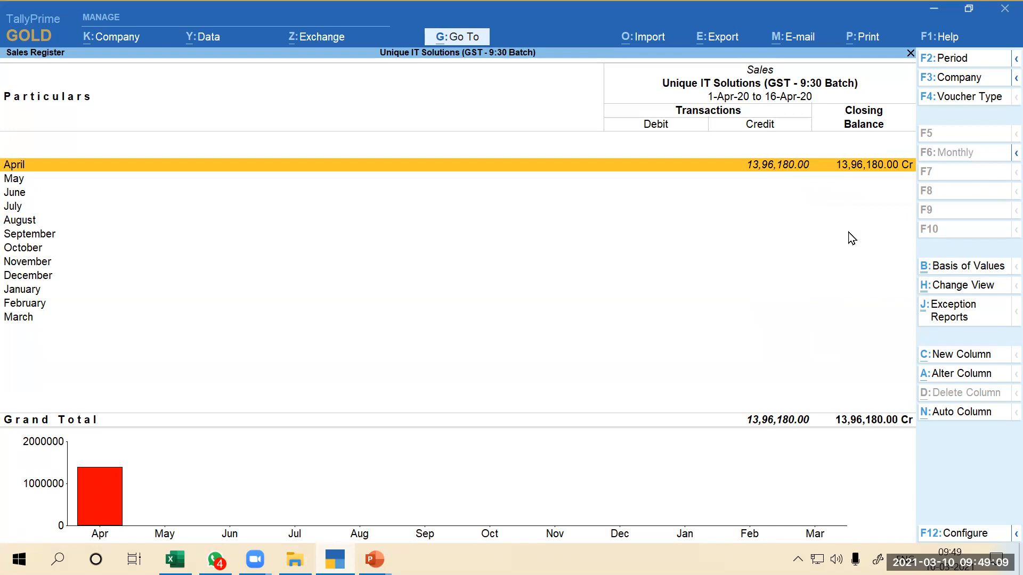
key(Return)
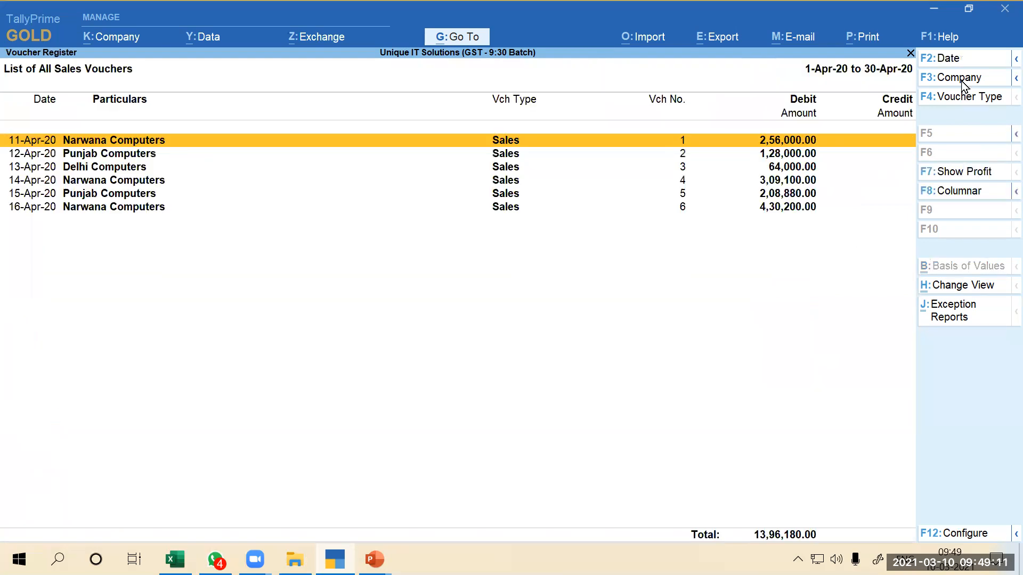
click(1004, 61)
click(858, 81)
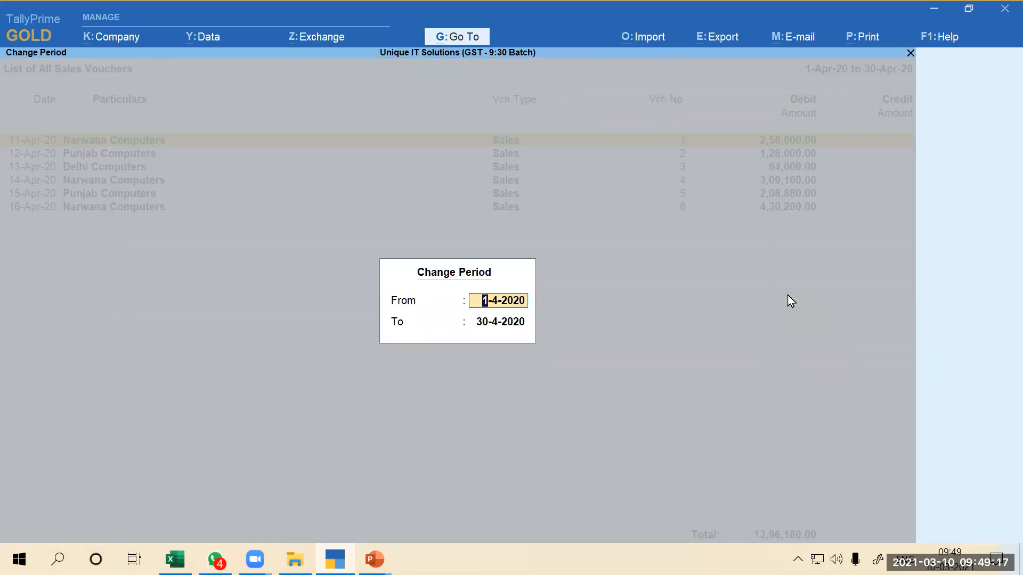
key(BackSpace)
key(Escape)
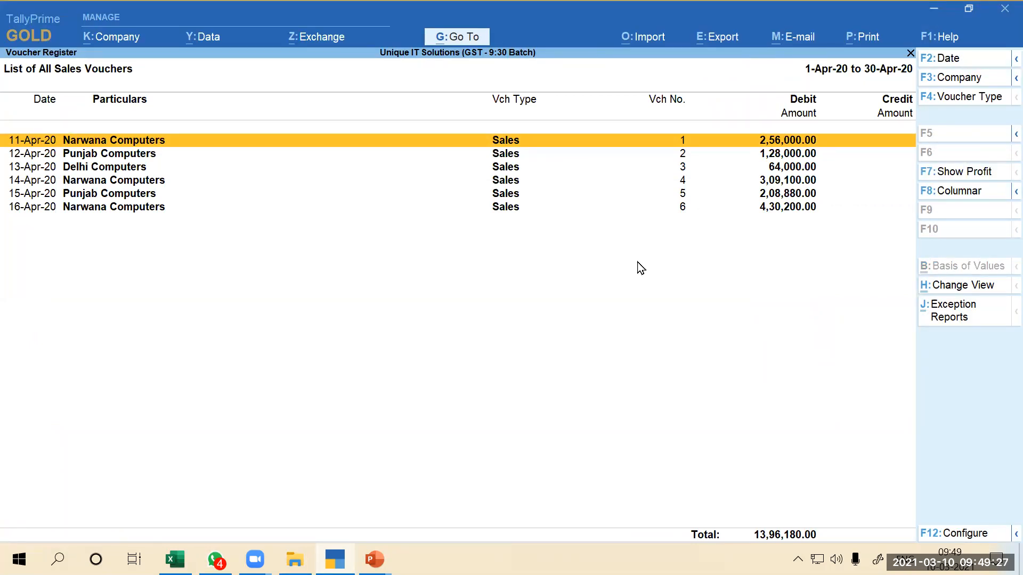
Open the 11-Apr-20 sales voucher for Narwana Computers and preview its Tax Invoice printout, returning to the print options
key(Return)
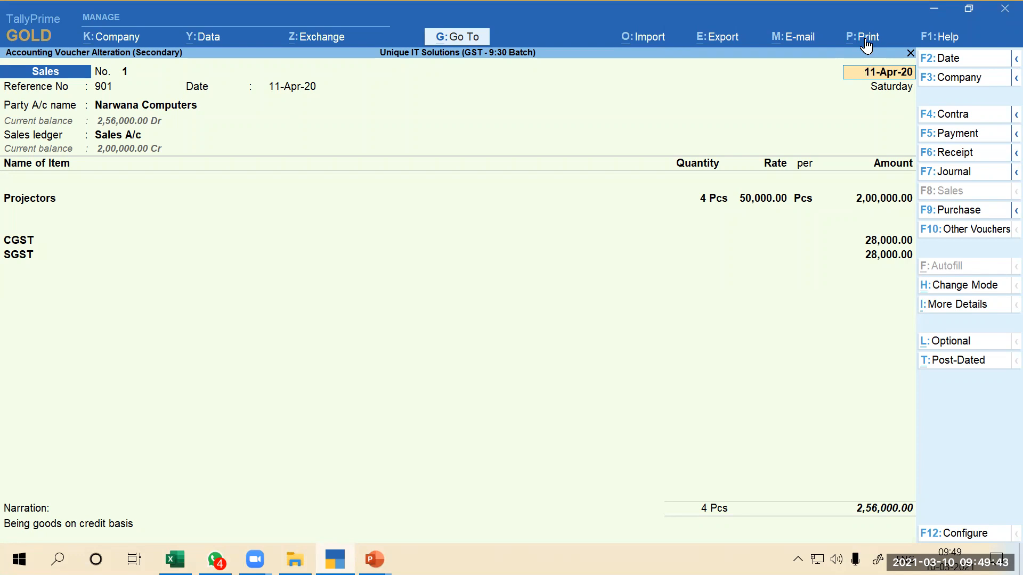
key(alt+p)
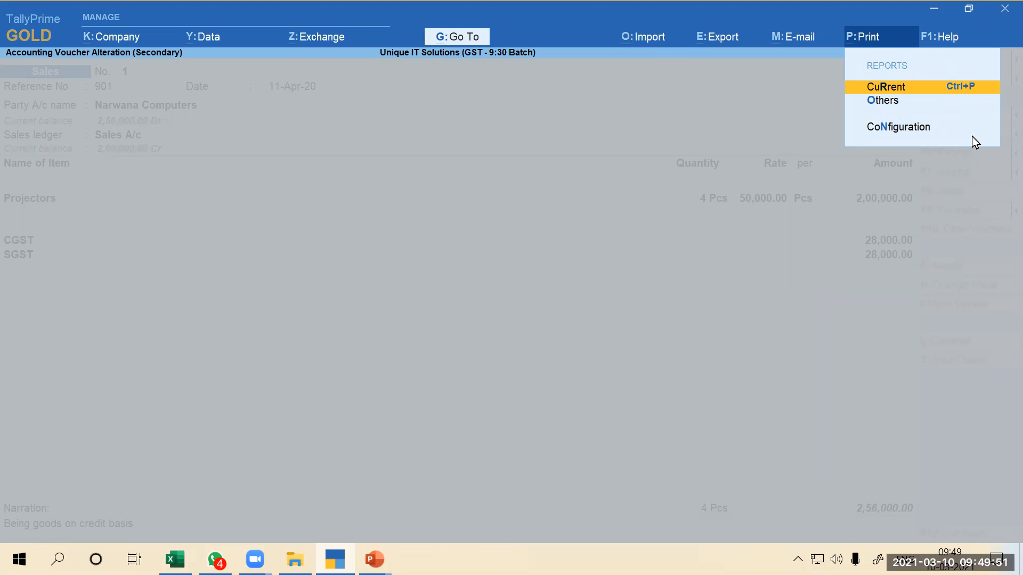
key(Escape)
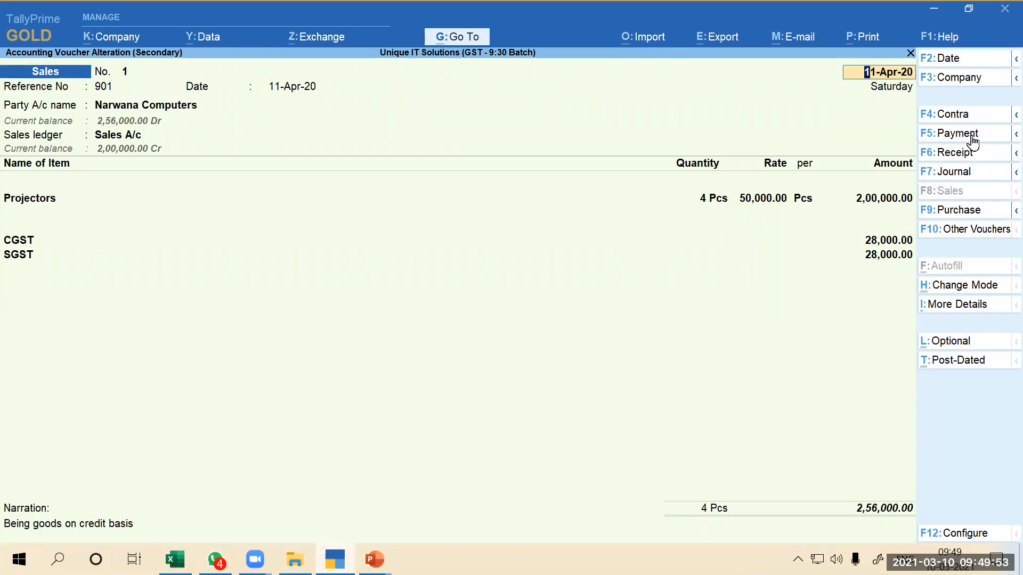
key(ctrl)
key(ctrl+p)
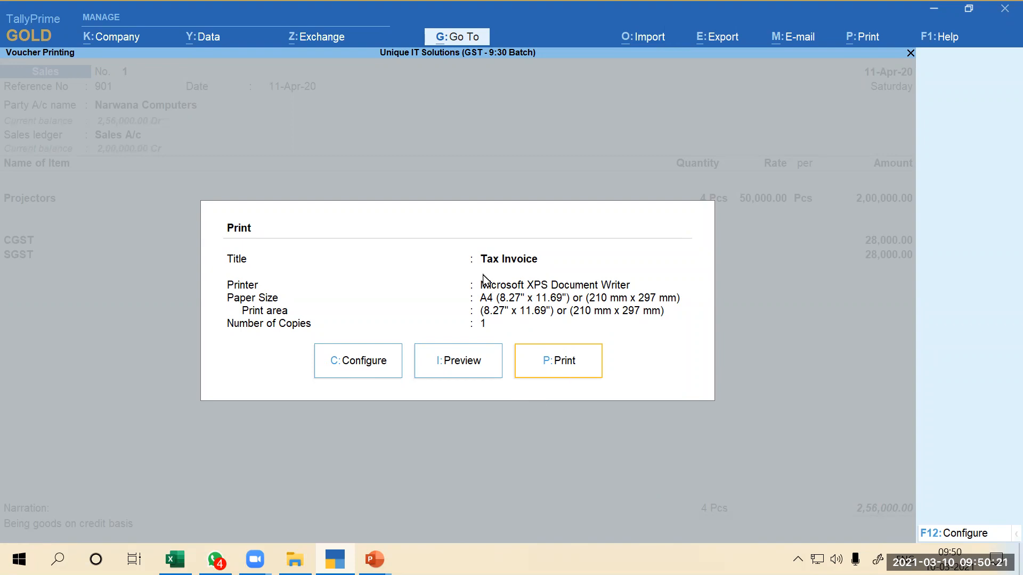
click(462, 369)
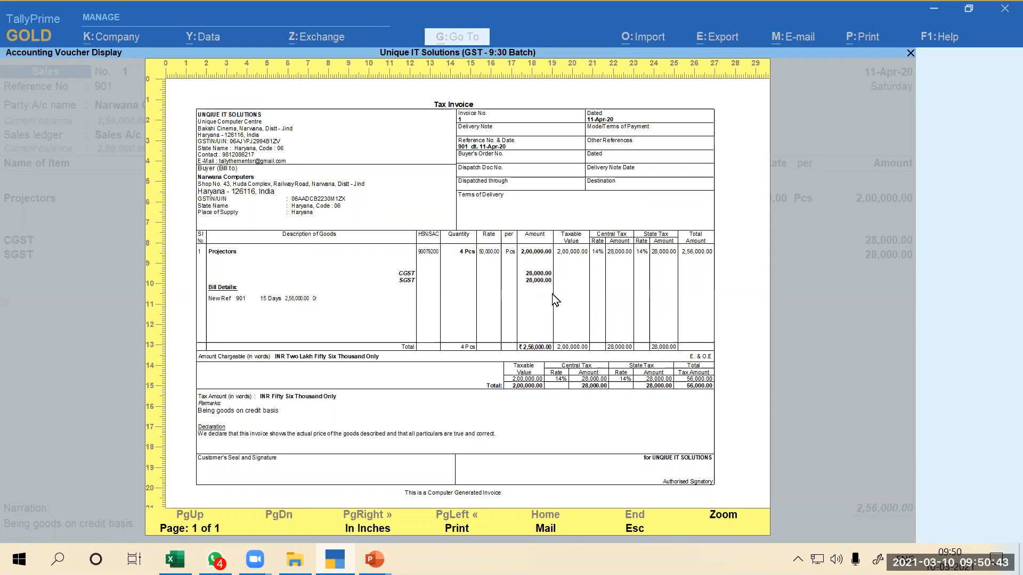
key(Escape)
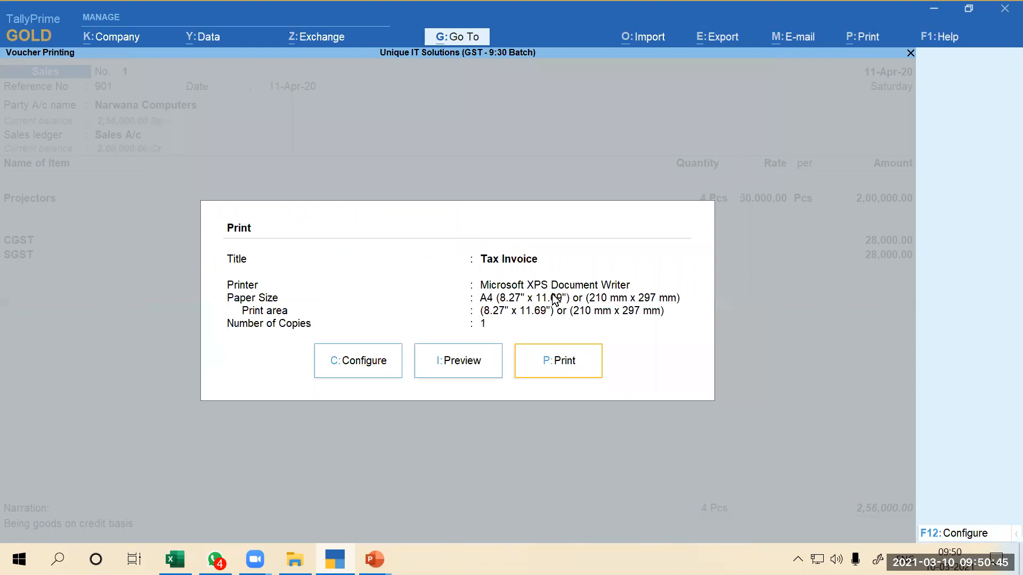
Open the invoice's print configuration and collapse the Voucher Details and Statutory Details sections
click(354, 370)
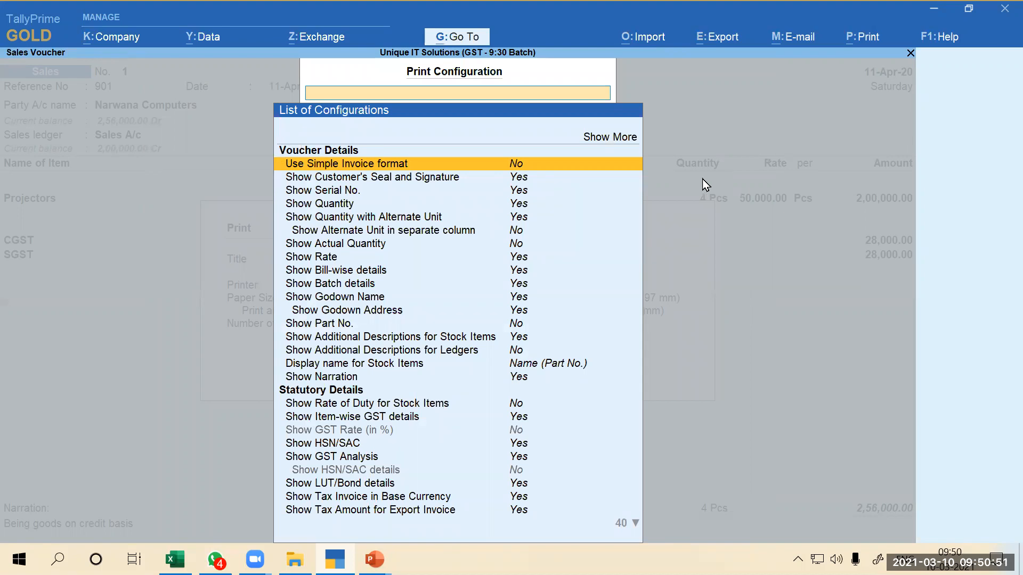
key(Up)
key(Return)
key(Down)
key(Return)
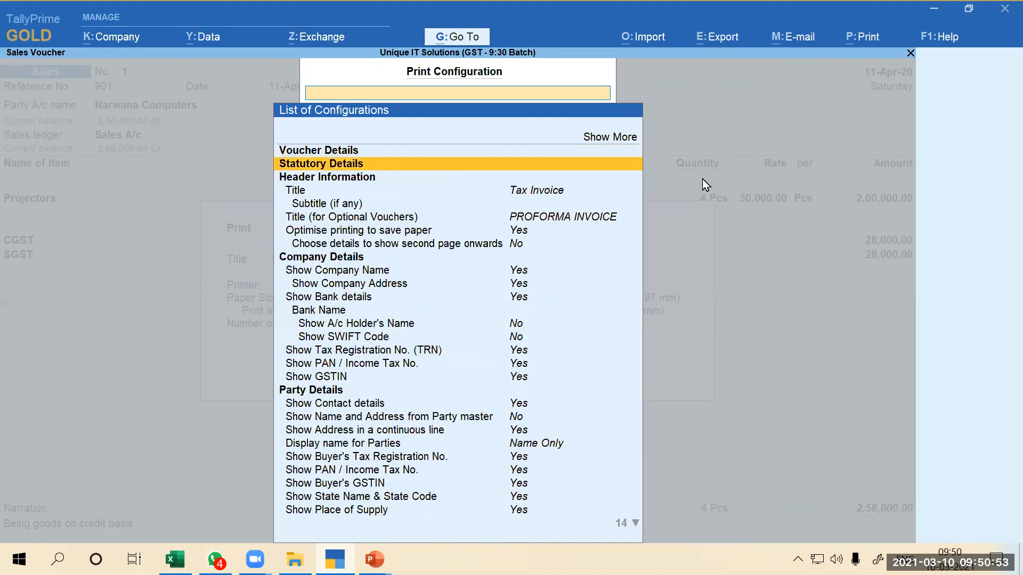
Collapse the Header Information, Company Details, Party Details, and Order and Dispatch Details sections of the print configuration
key(Down)
key(Down)
key(Up)
key(Return)
key(Down)
key(Return)
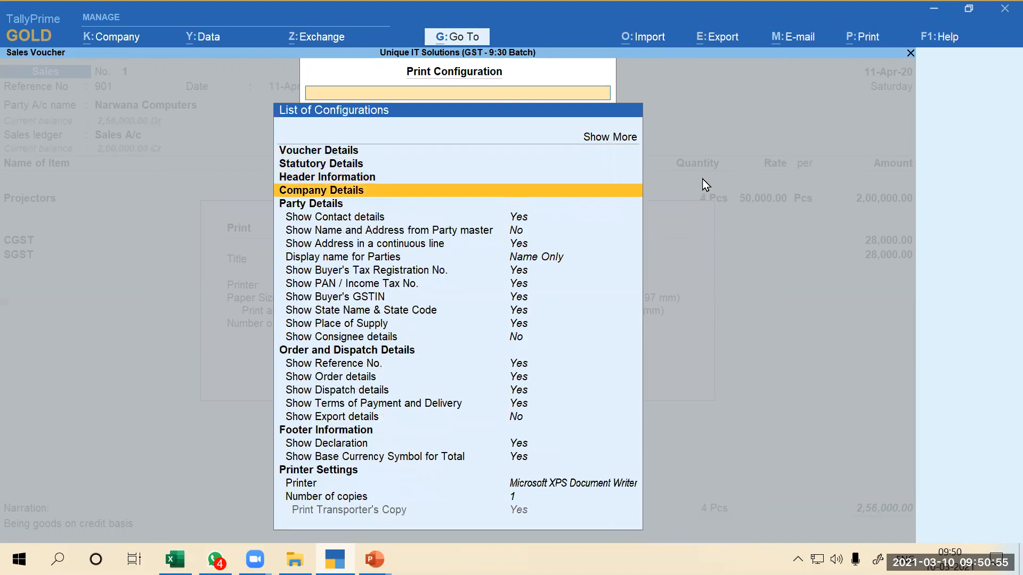
key(Down)
key(Return)
key(Down)
key(Return)
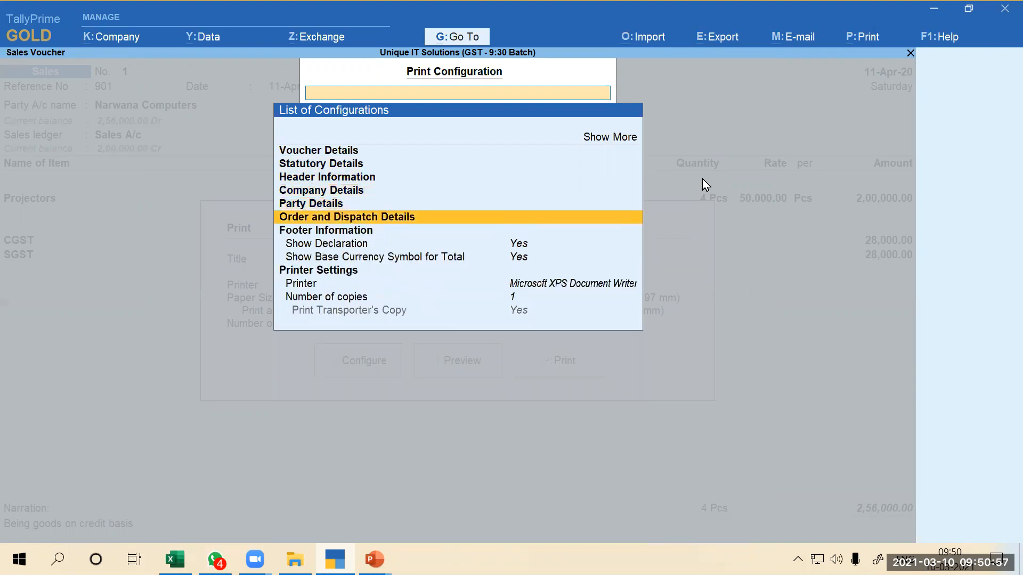
Collapse the Footer Information section and expand Printer Settings in the print configuration
key(Down)
key(Down)
key(Down)
key(Down)
key(Up)
key(Up)
key(Up)
key(Return)
key(Down)
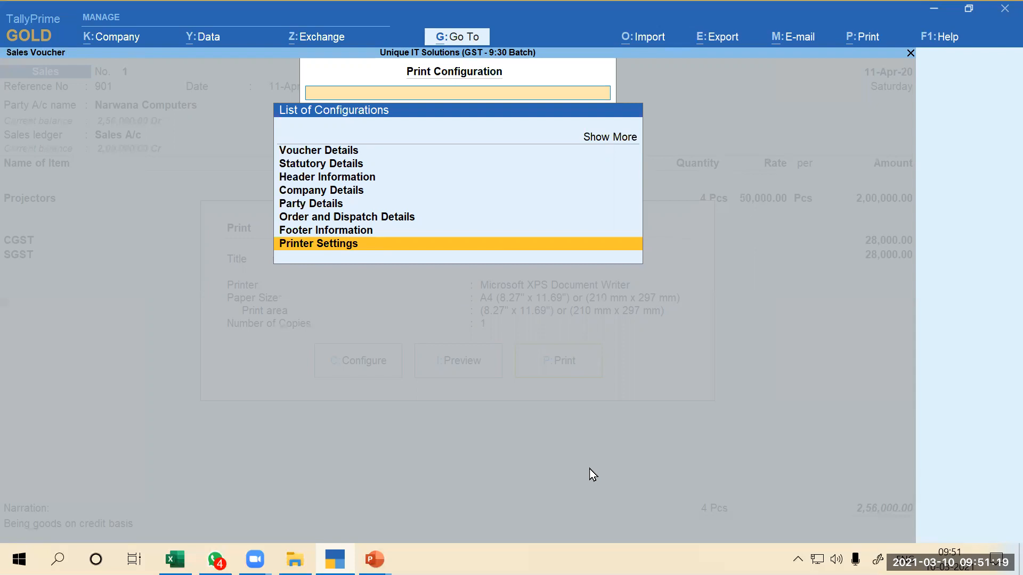
key(Return)
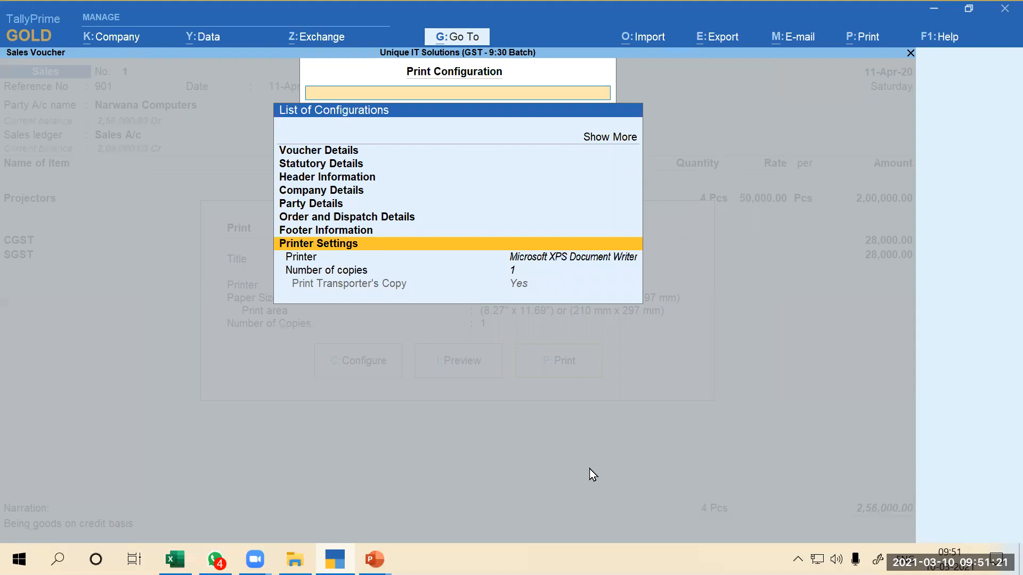
Choose Microsoft Print to PDF as the printer in the invoice's Printer Settings
key(Down)
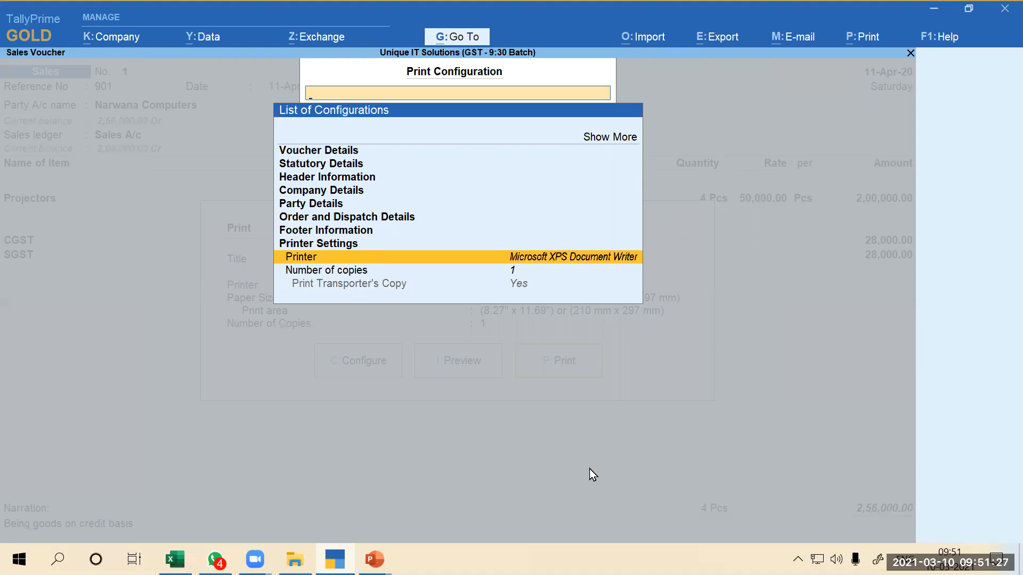
key(Return)
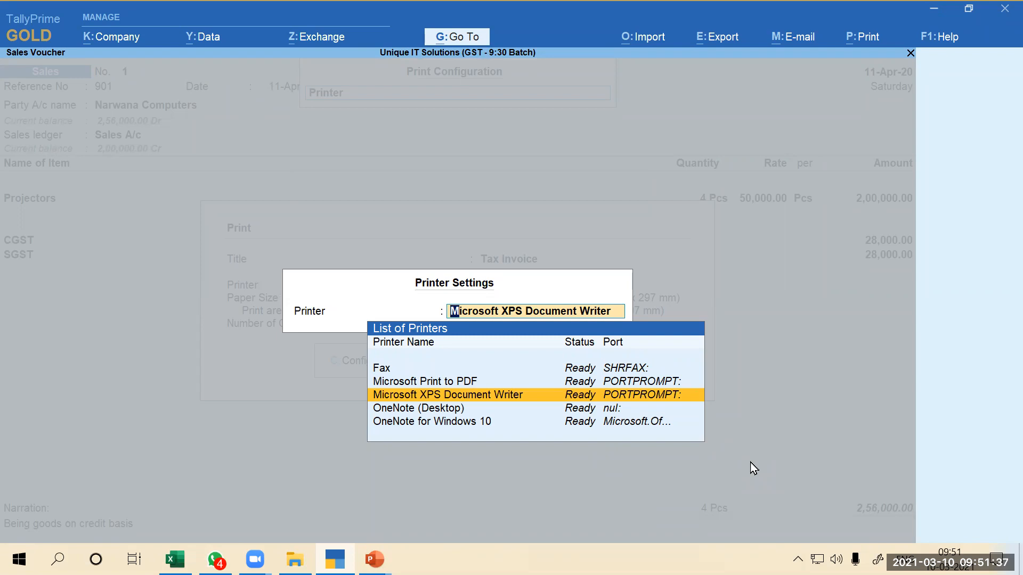
key(Up)
key(Up)
key(Down)
key(Down)
click(813, 327)
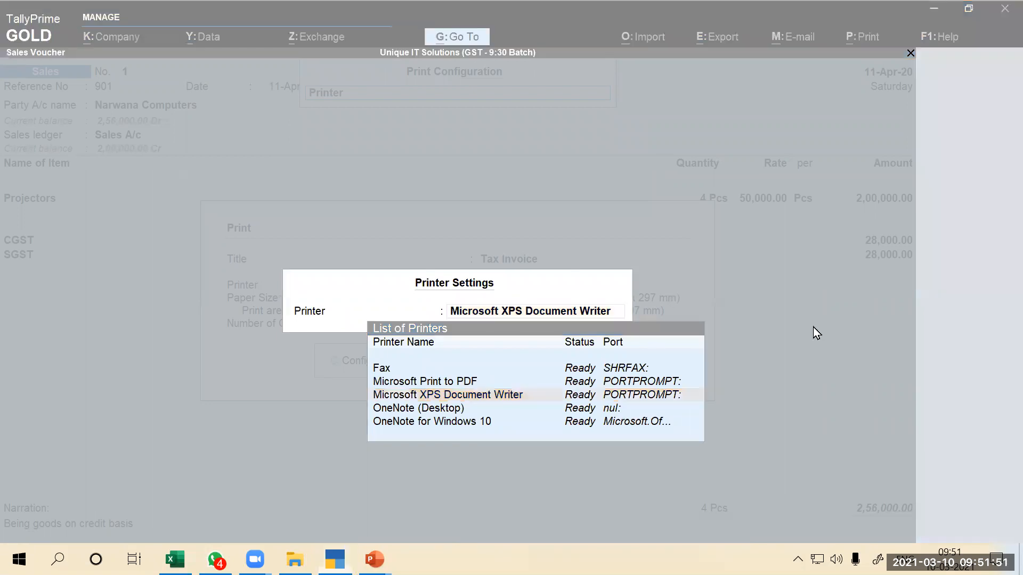
click(812, 327)
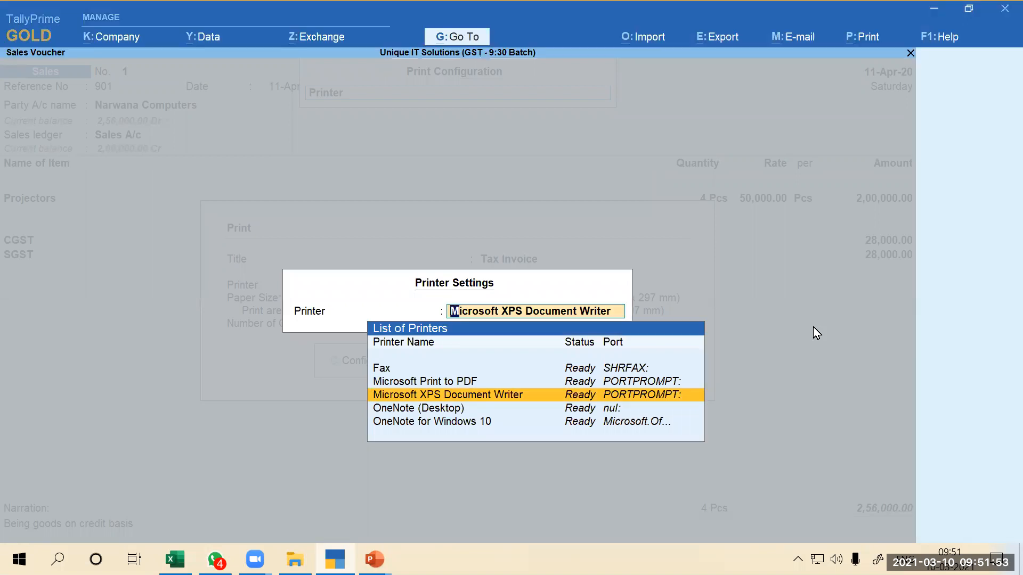
key(Up)
key(Up)
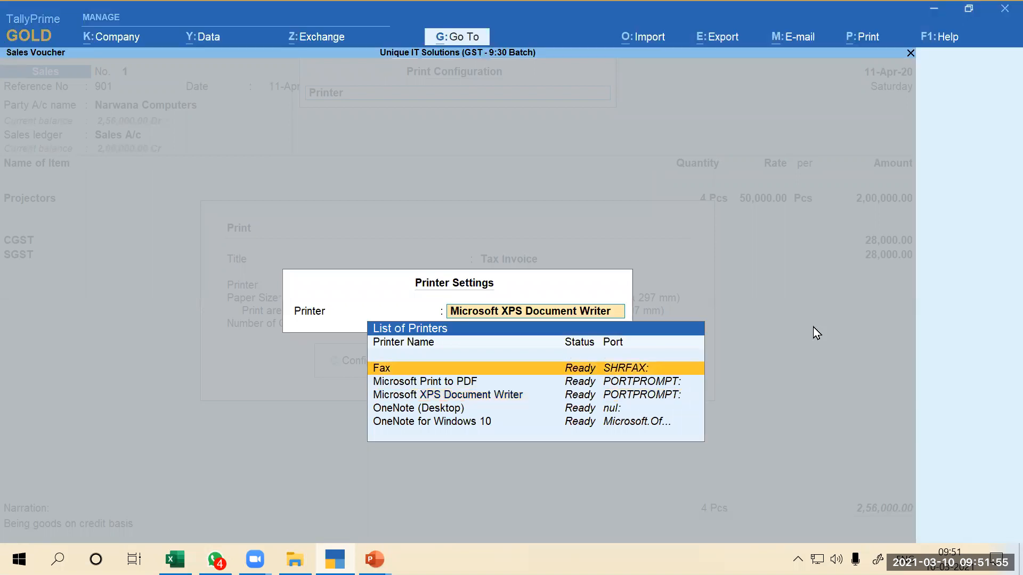
key(Down)
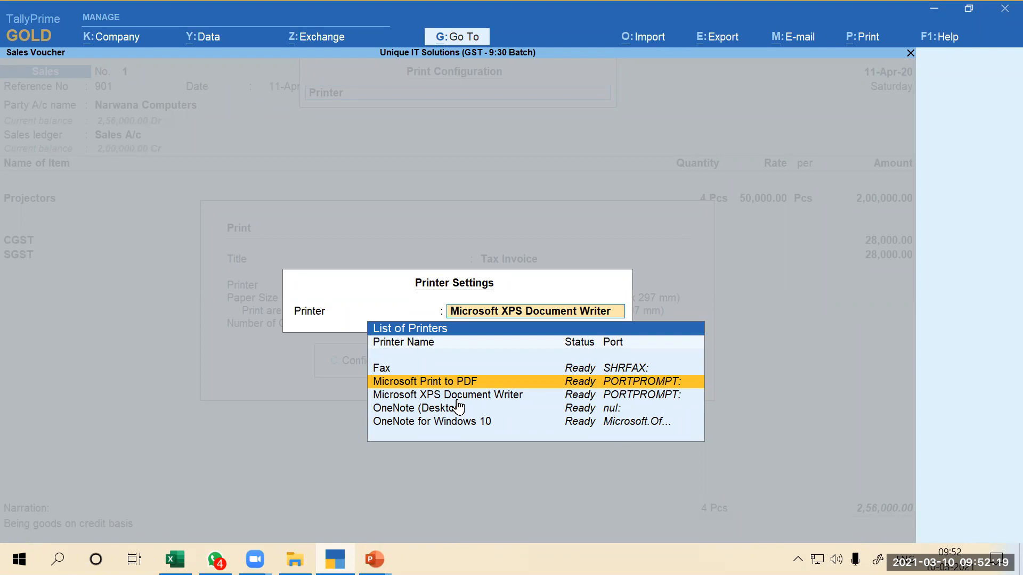
key(Return)
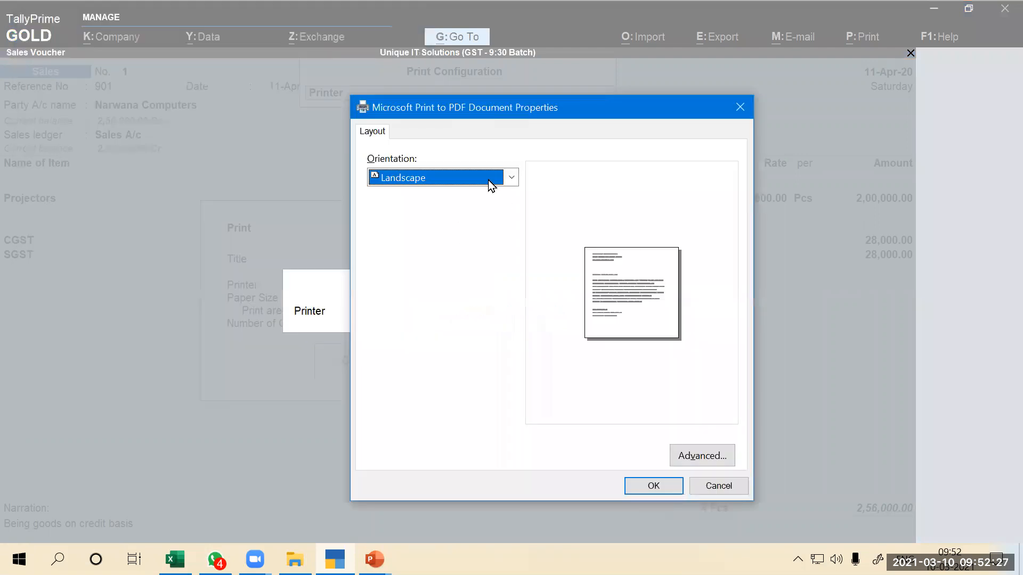
Set the PDF printer's orientation to Portrait, then preview the Tax Invoice and return to the print options
click(440, 180)
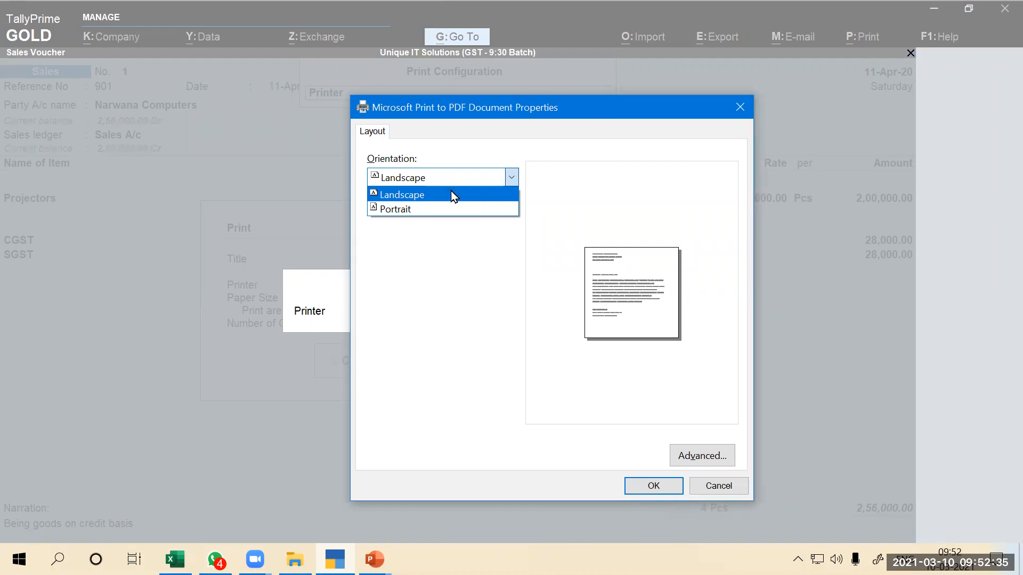
click(407, 213)
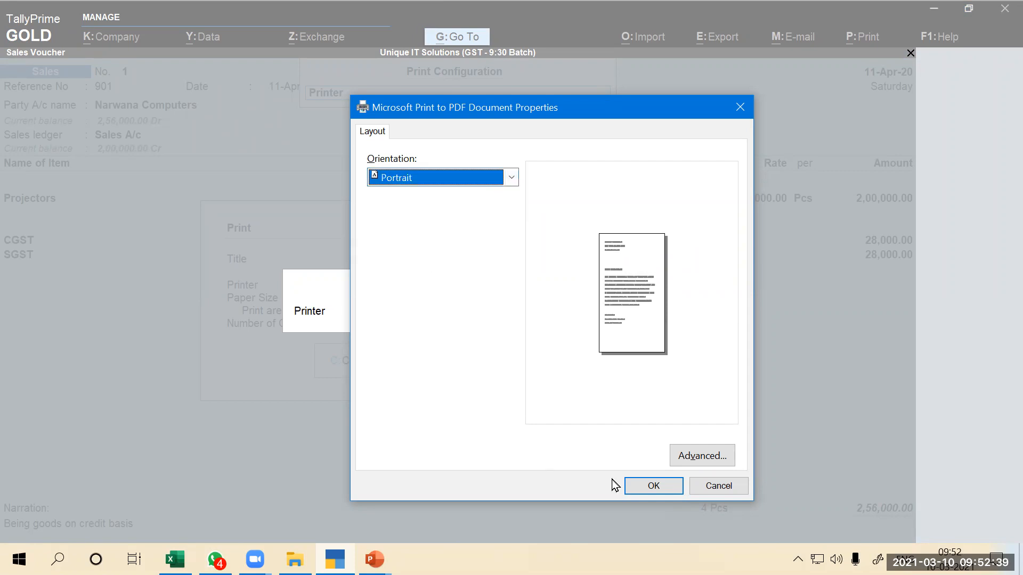
click(641, 488)
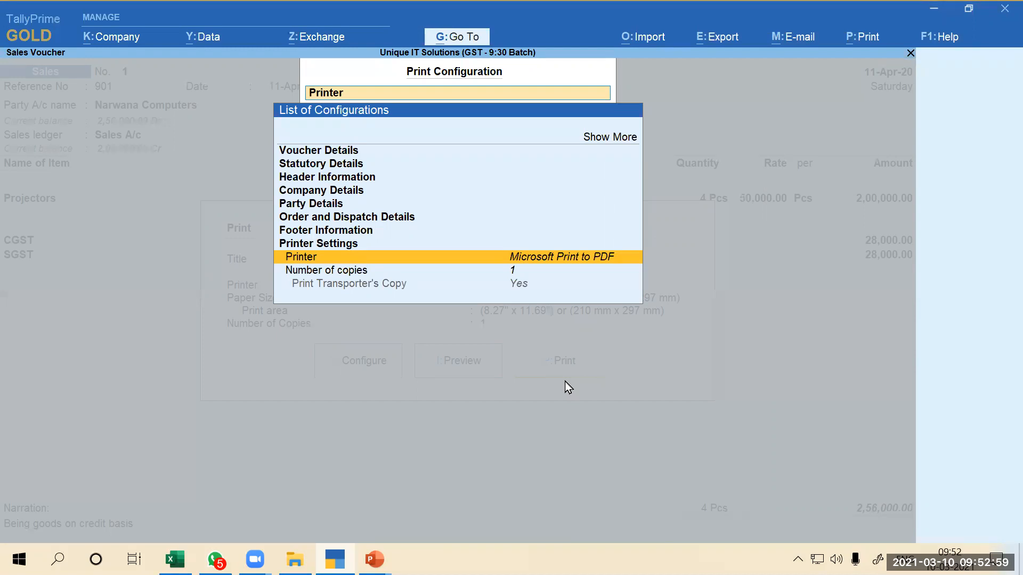
key(ctrl+a)
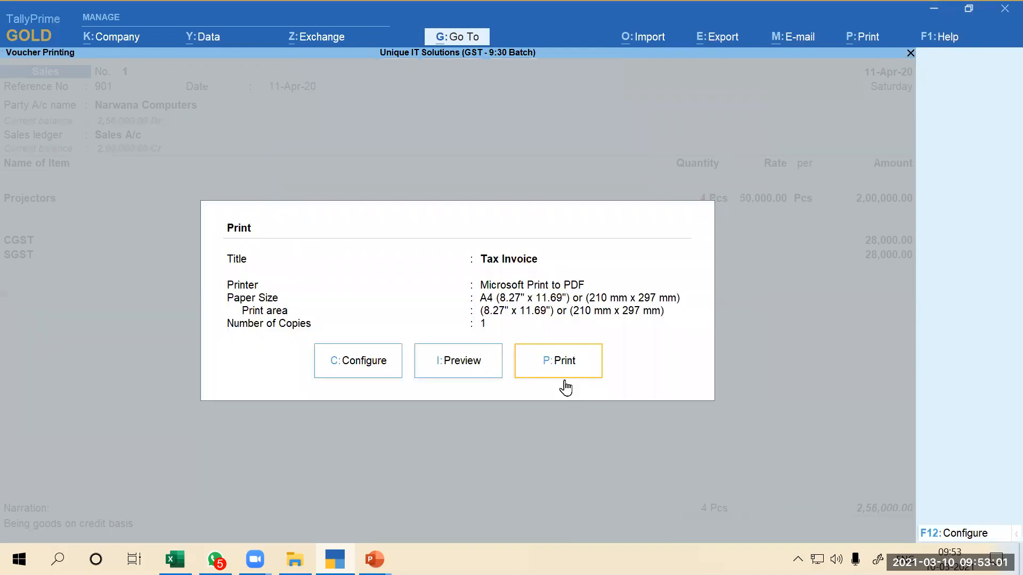
click(466, 367)
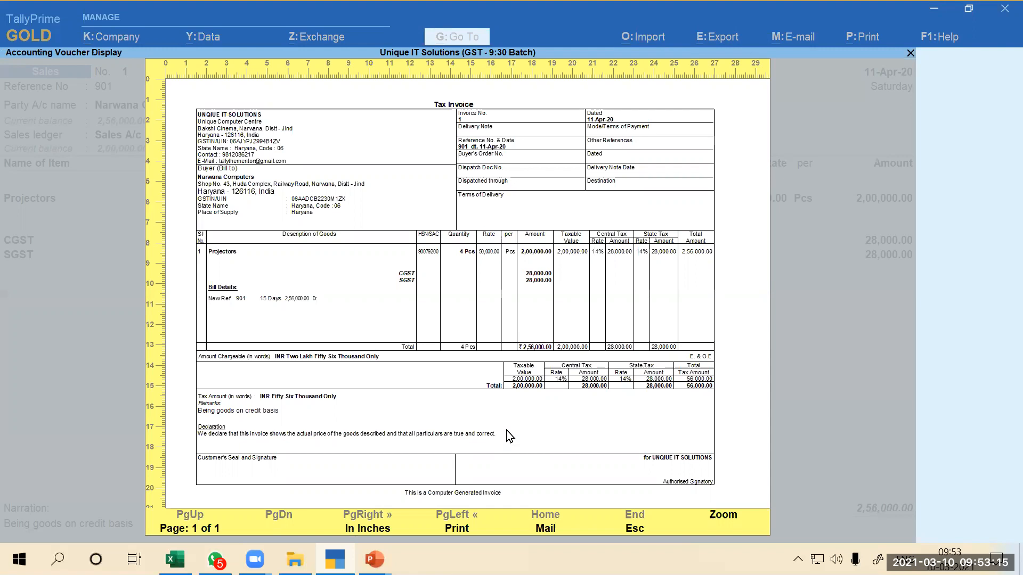
key(Escape)
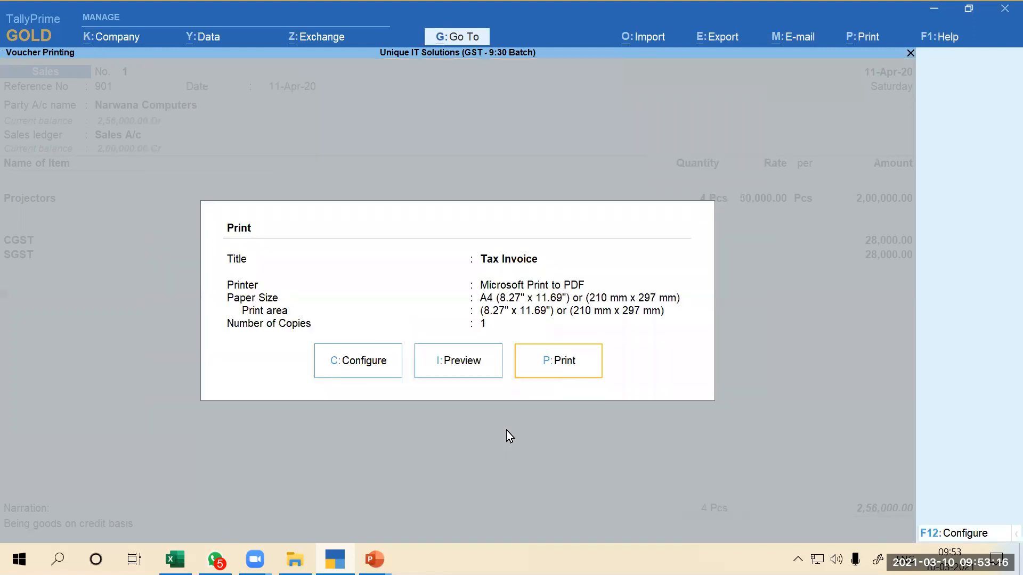
Set Show Item-wise GST details to No under Statutory Details in the print configuration and accept it
click(369, 373)
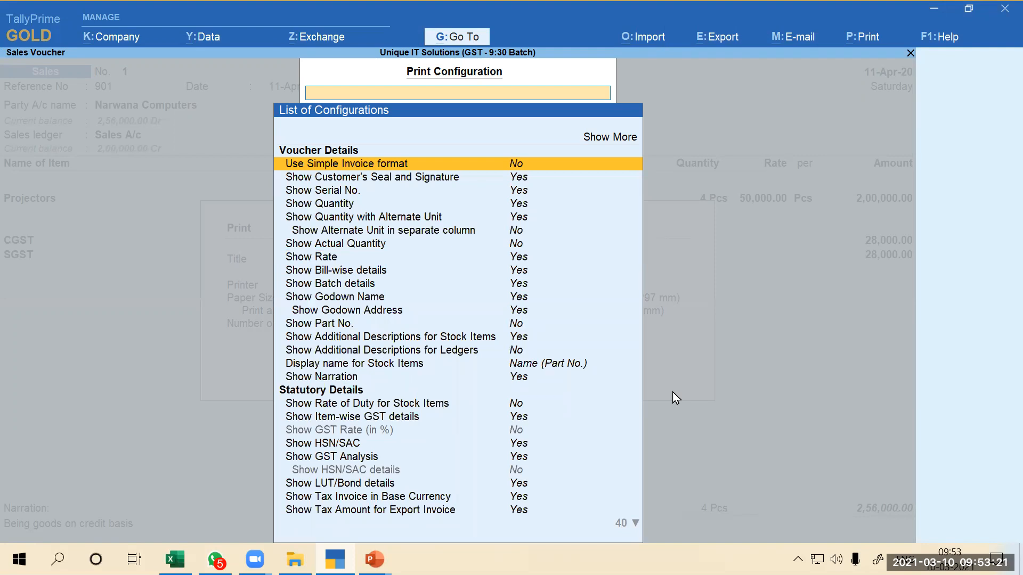
key(Up)
key(Return)
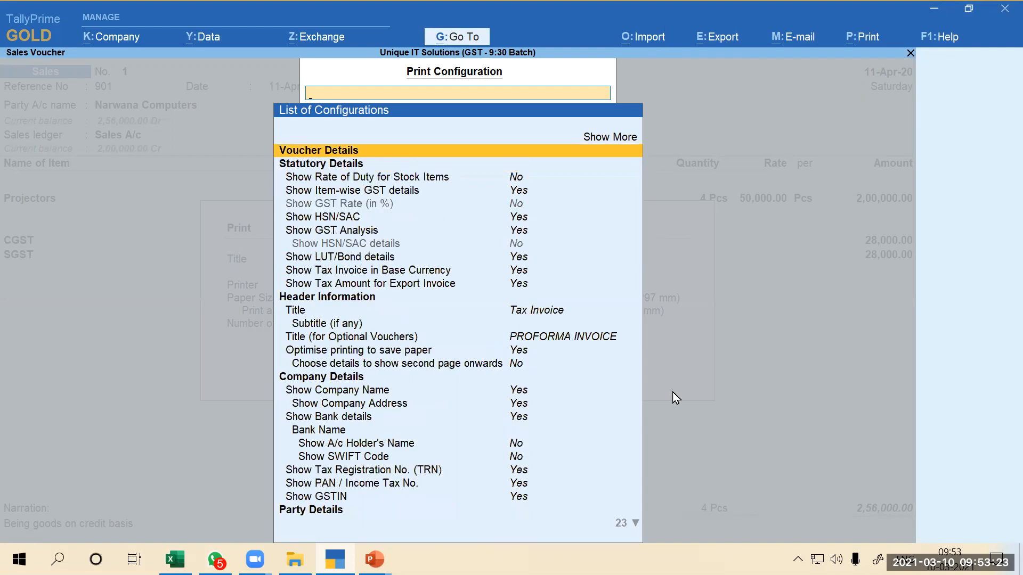
key(Down)
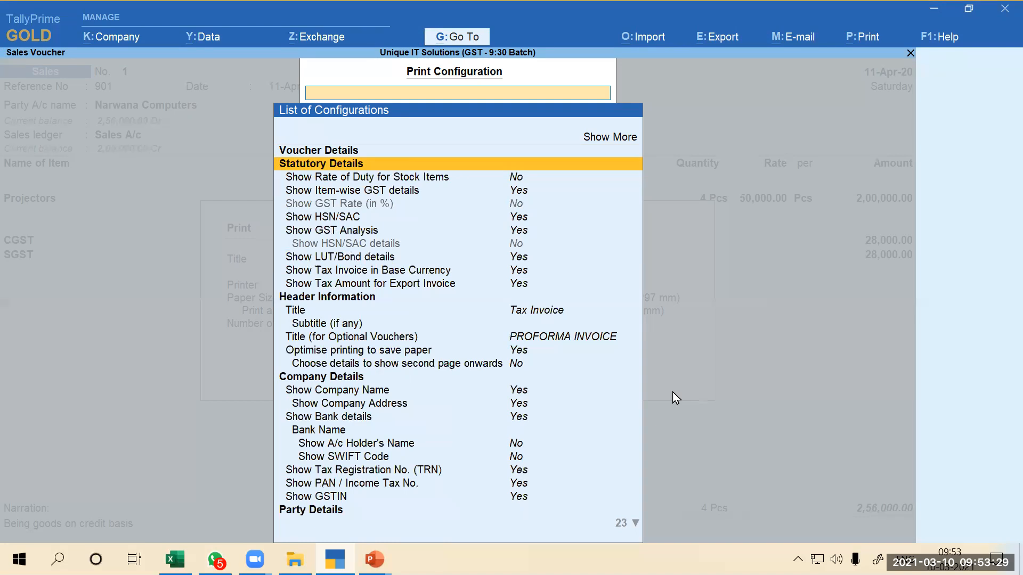
key(Down)
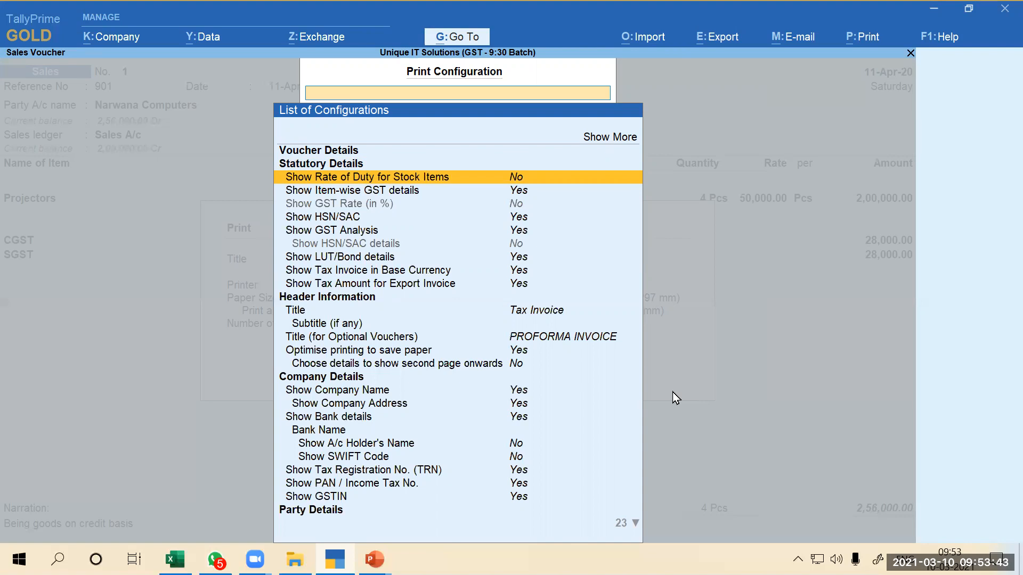
key(Down)
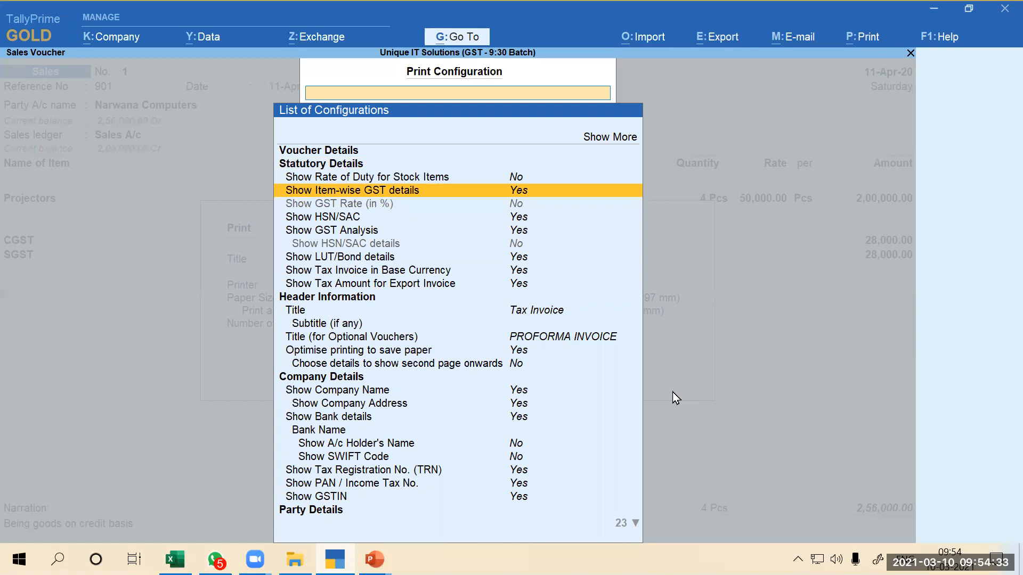
key(Return)
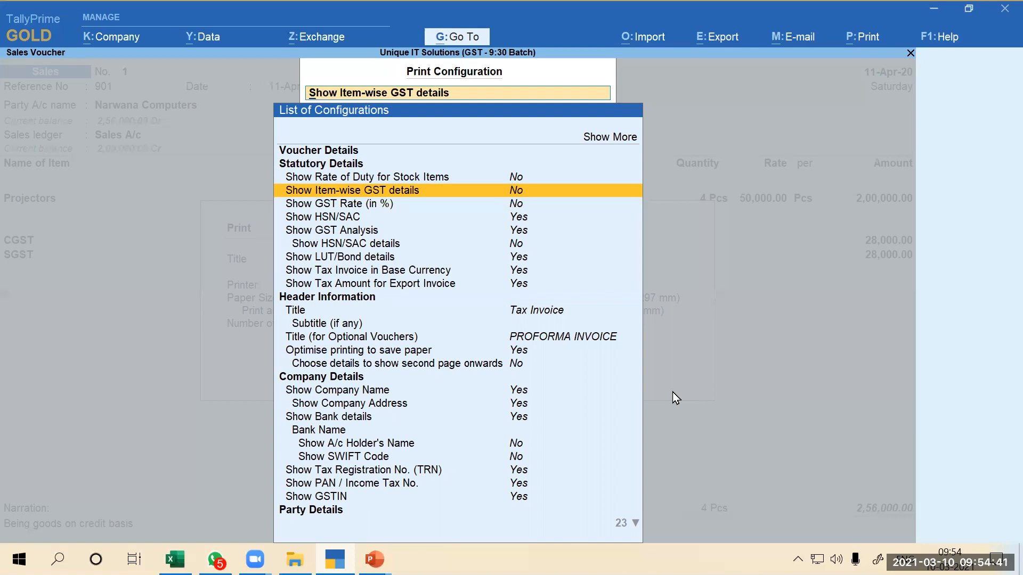
key(ctrl+a)
Preview the Tax Invoice without item-wise GST details at enlarged size, then return to the print options
key(i)
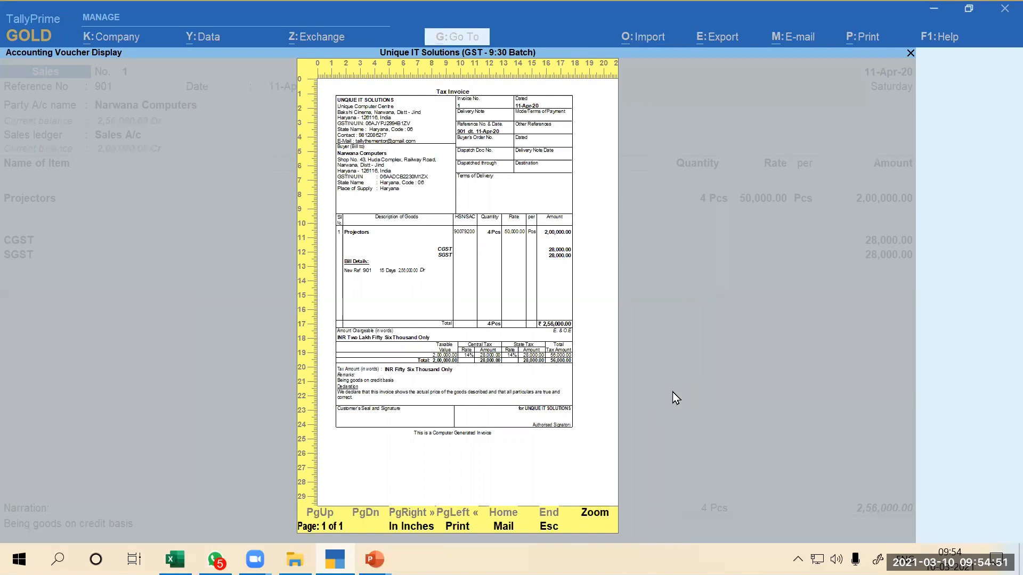
key(alt+z)
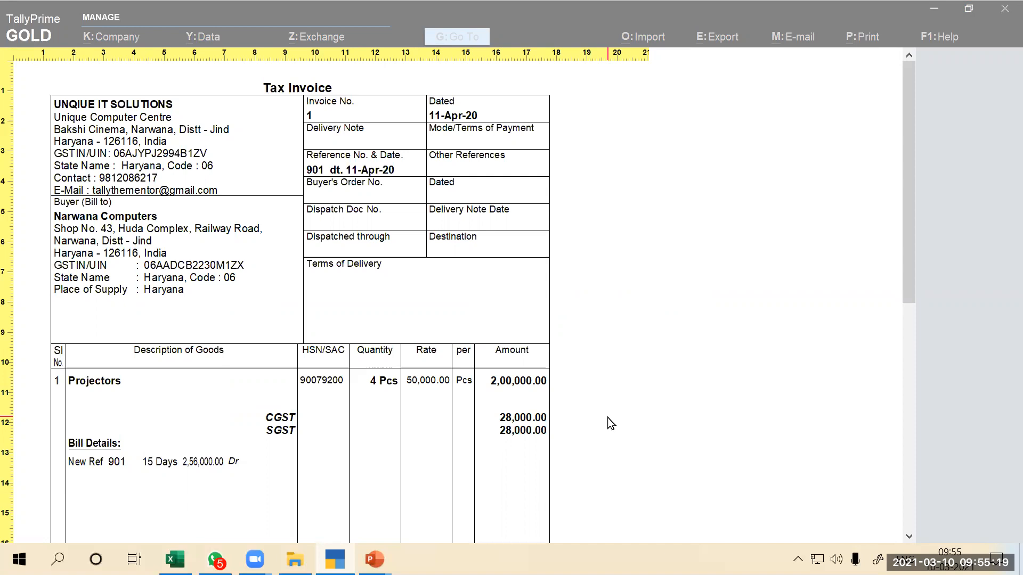
key(alt+z)
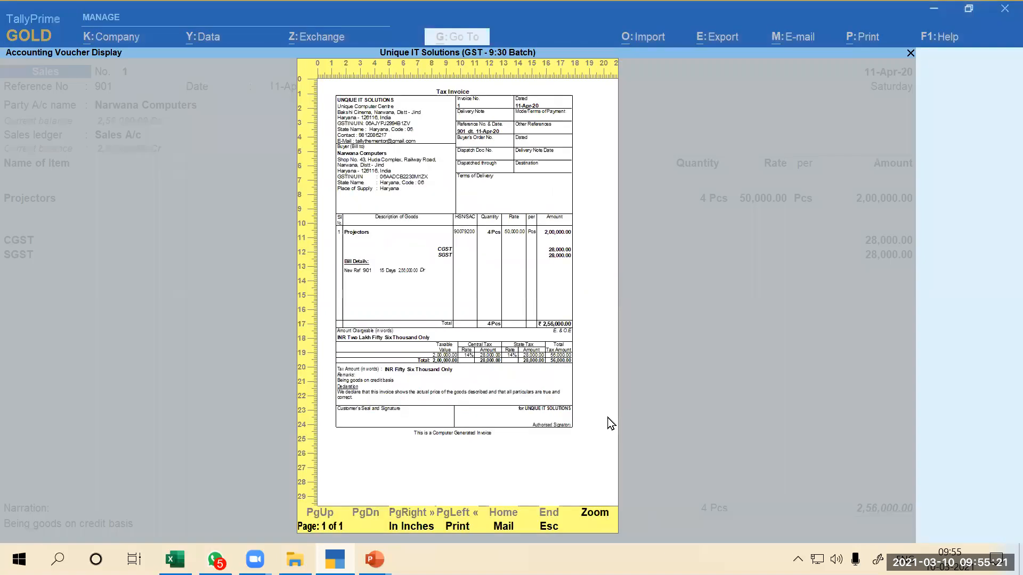
key(Escape)
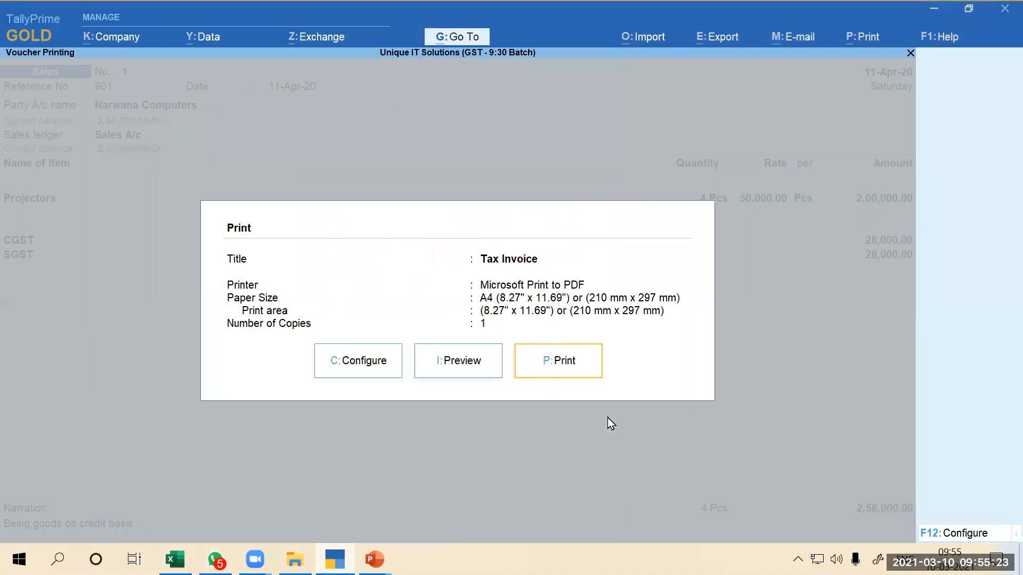
Set Use Simple Invoice format to Yes in the print configuration and accept it
click(336, 364)
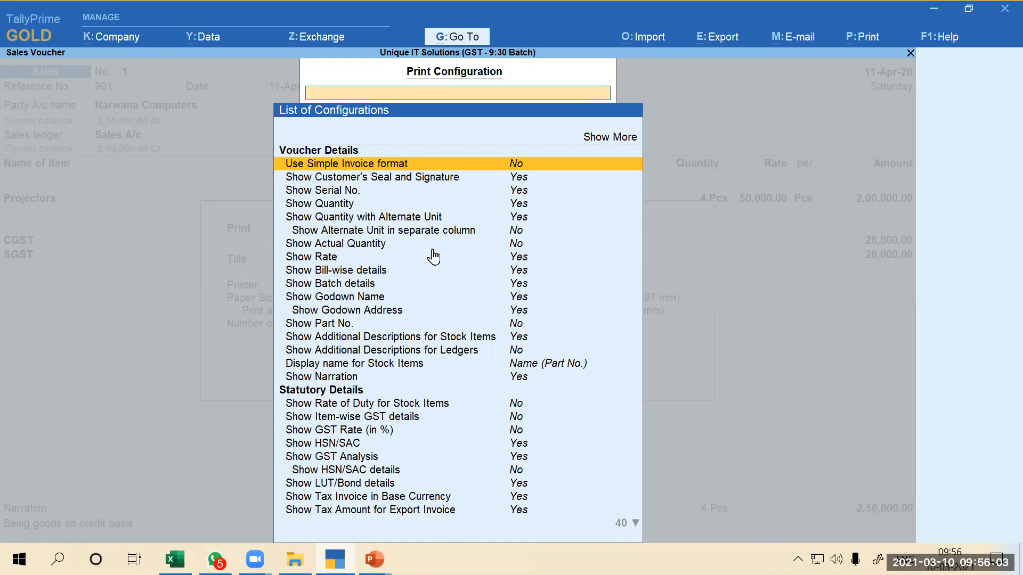
key(Return)
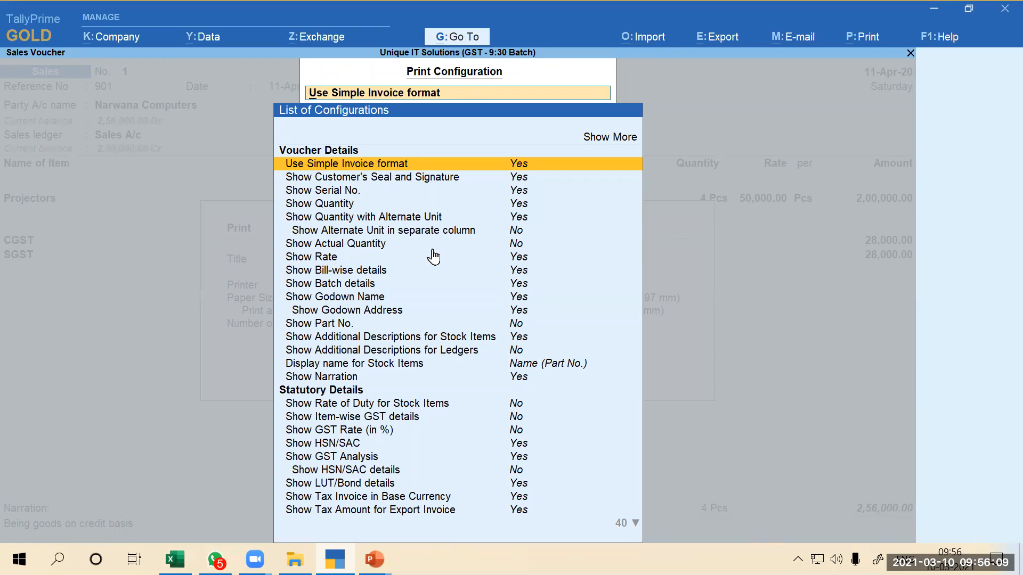
key(ctrl+a)
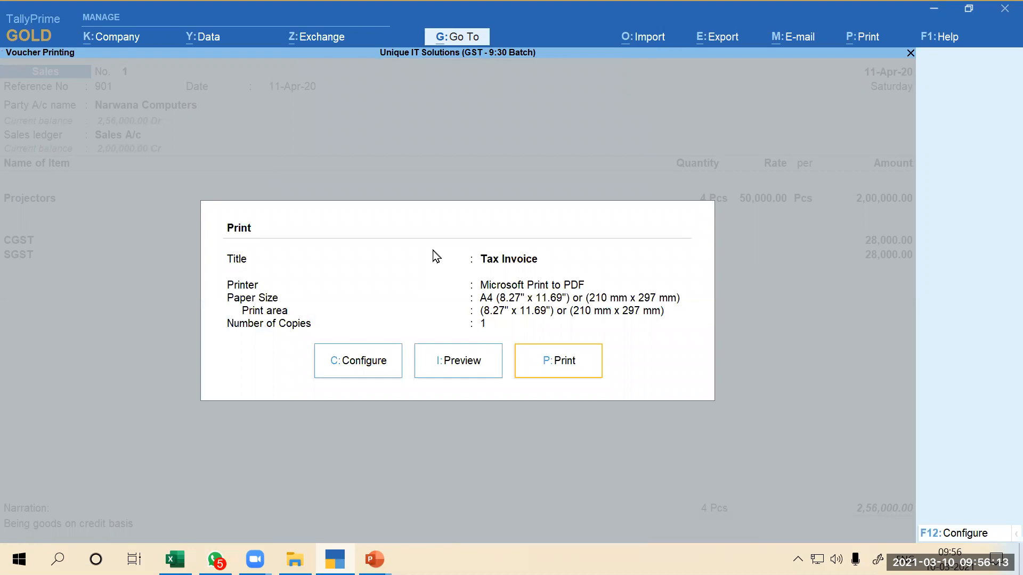
Preview the simple-format Tax Invoice enlarged, examine it from the header to the signature area, and return to the print options
key(i)
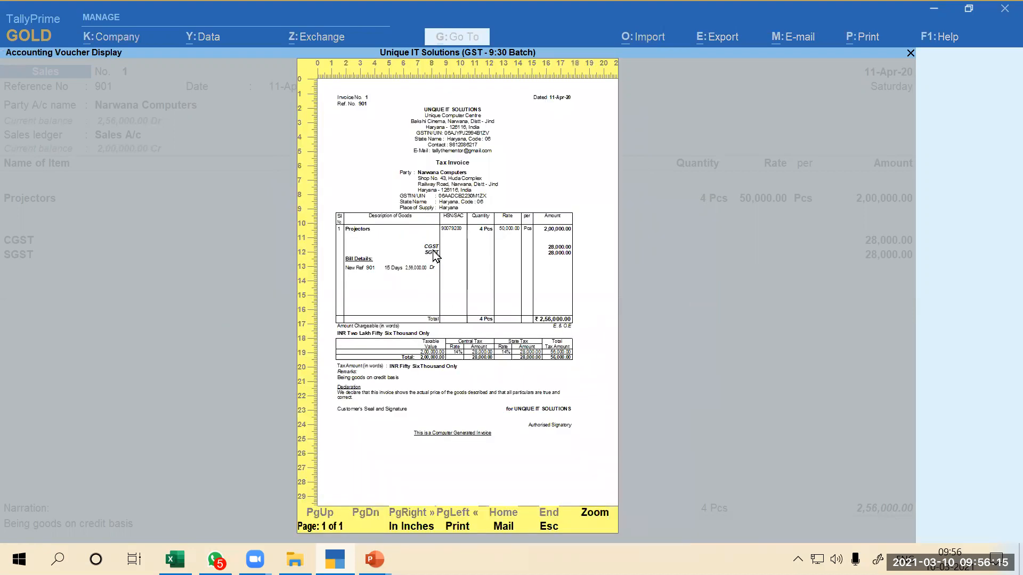
key(alt+z)
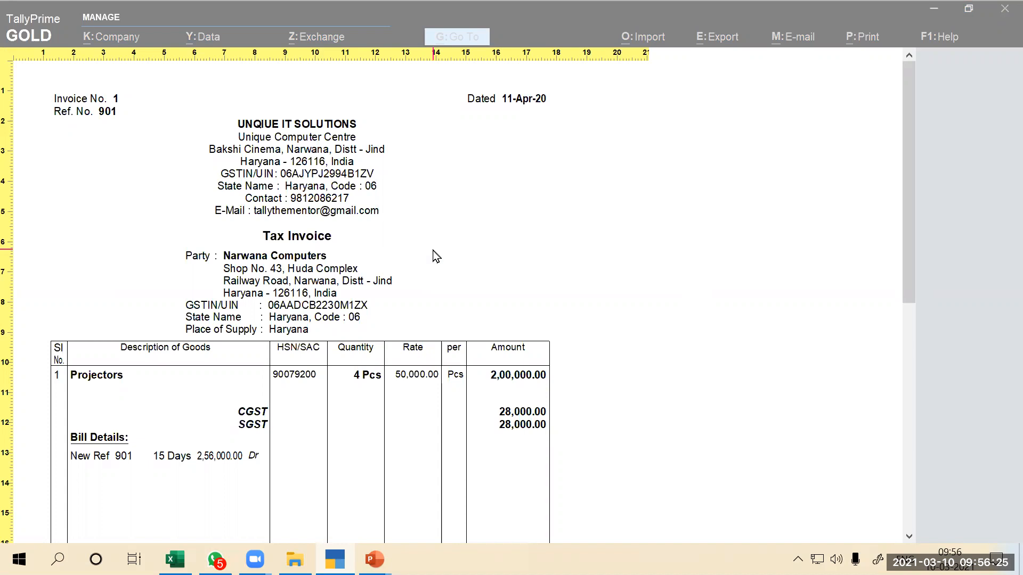
scroll(436, 256, down, 4)
scroll(435, 256, up, 4)
scroll(333, 295, down, 4)
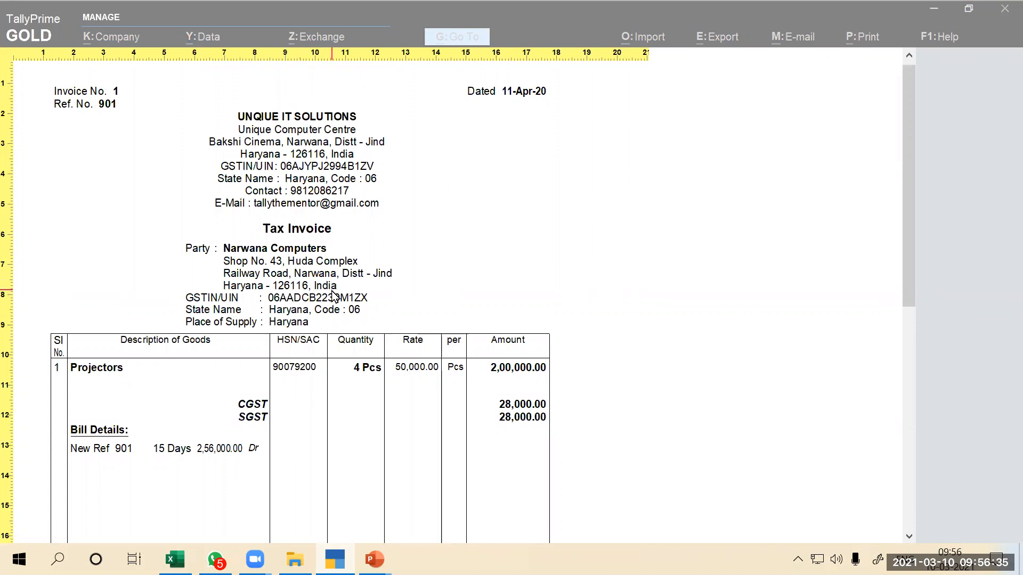
scroll(404, 362, down, 1)
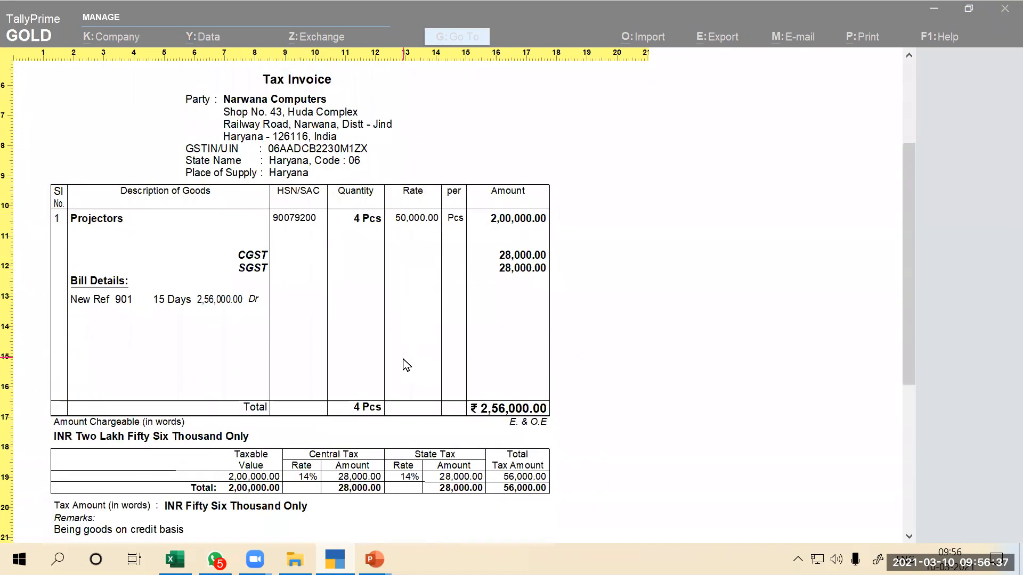
scroll(432, 264, down, 1)
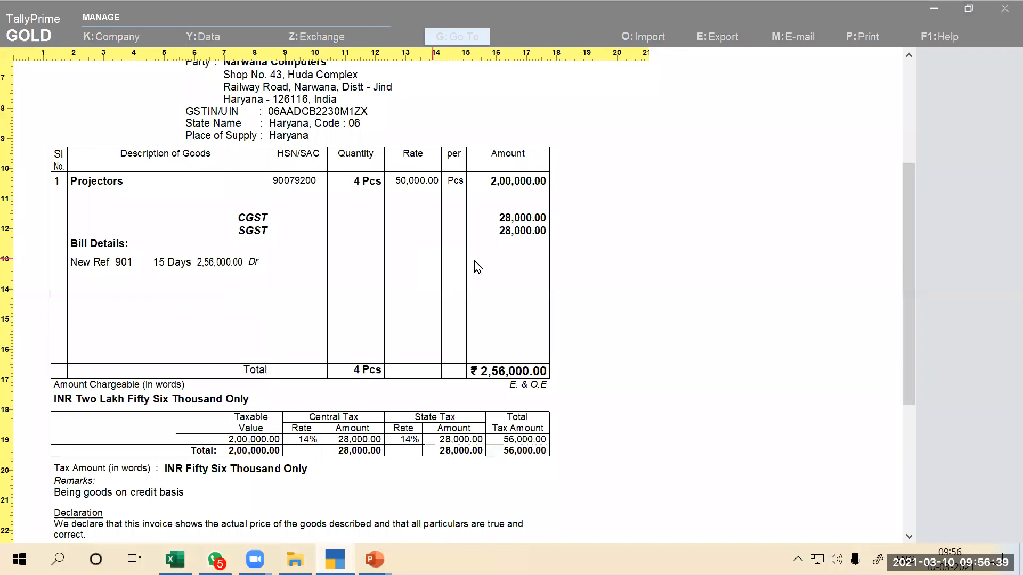
scroll(242, 389, down, 1)
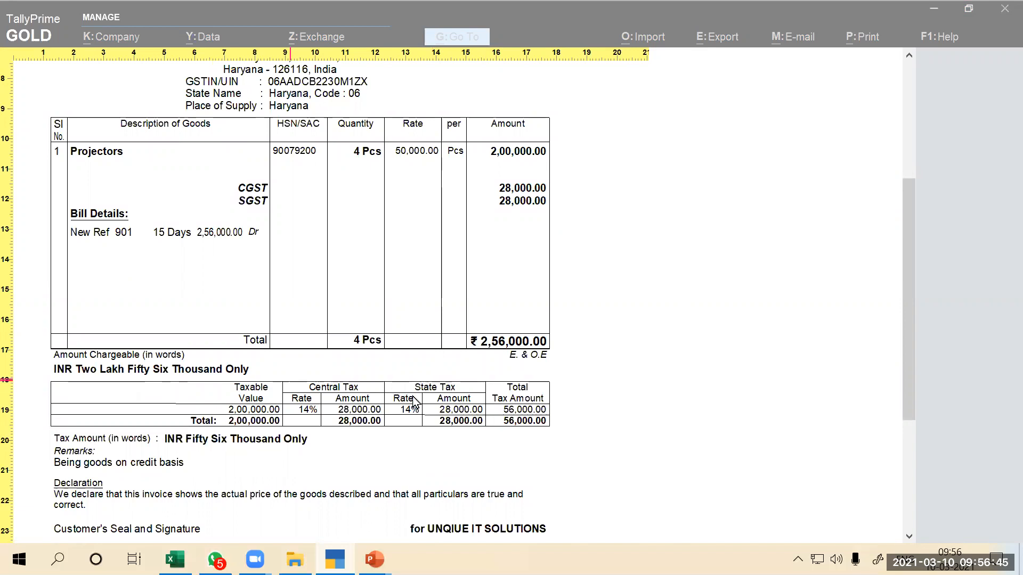
scroll(389, 403, down, 2)
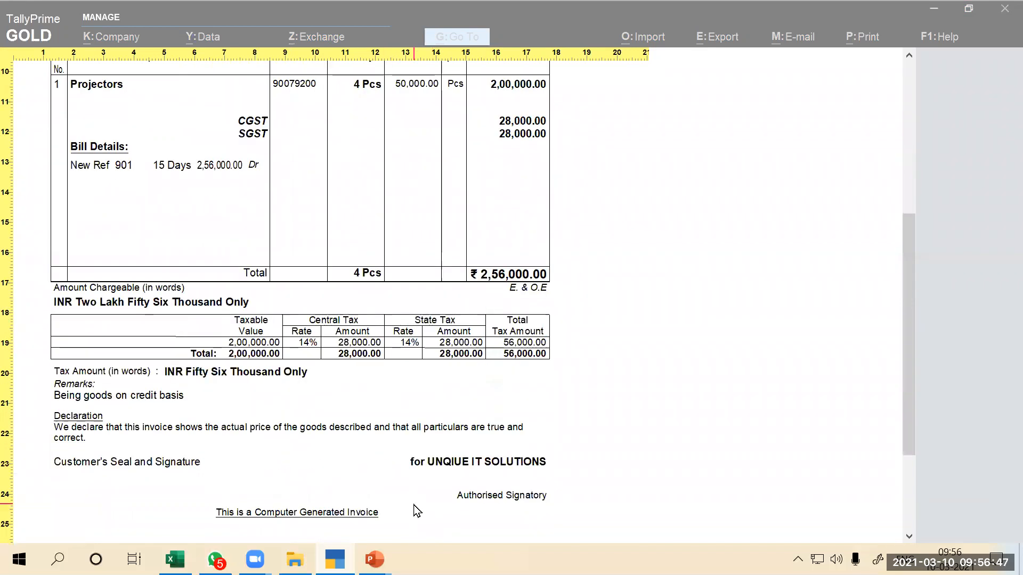
scroll(417, 511, up, 4)
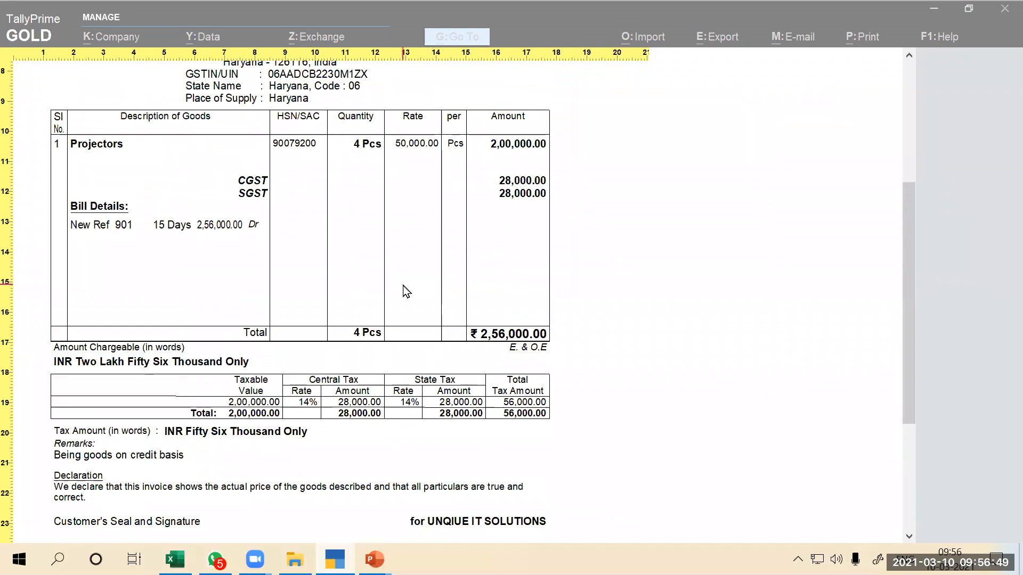
click(407, 291)
key(Escape)
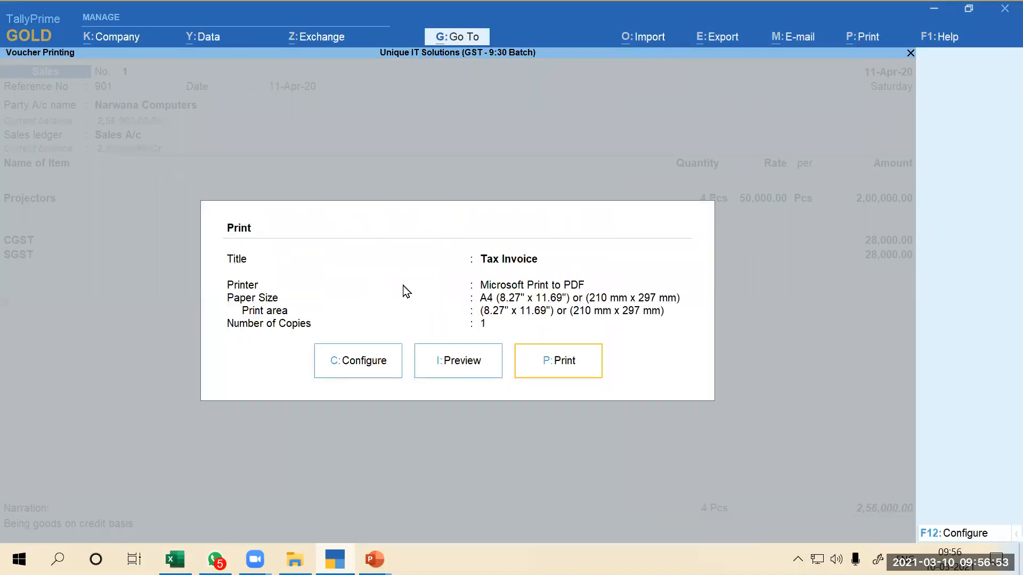
Set Use Simple Invoice format to No in the print configuration and accept it
click(358, 361)
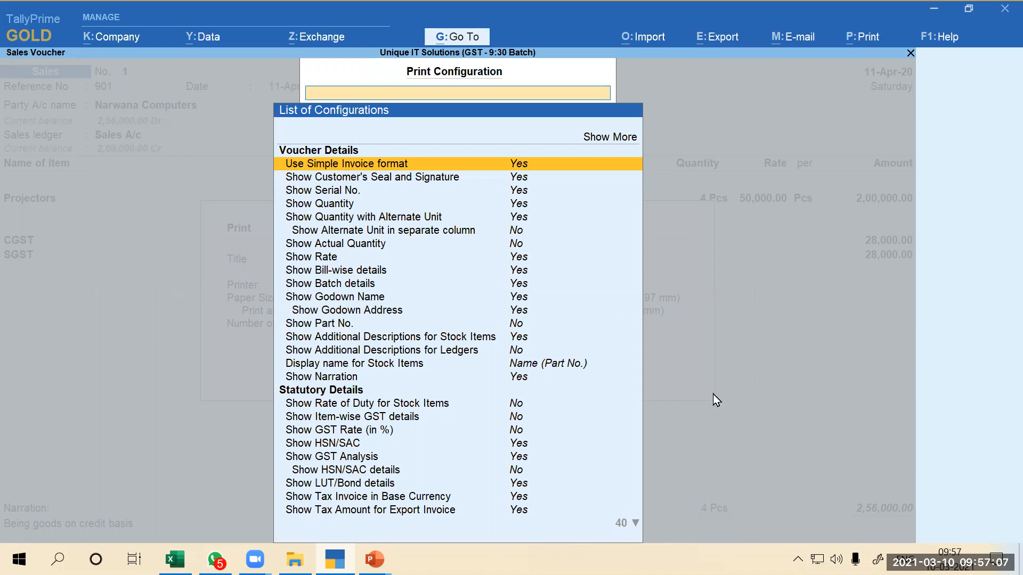
key(Return)
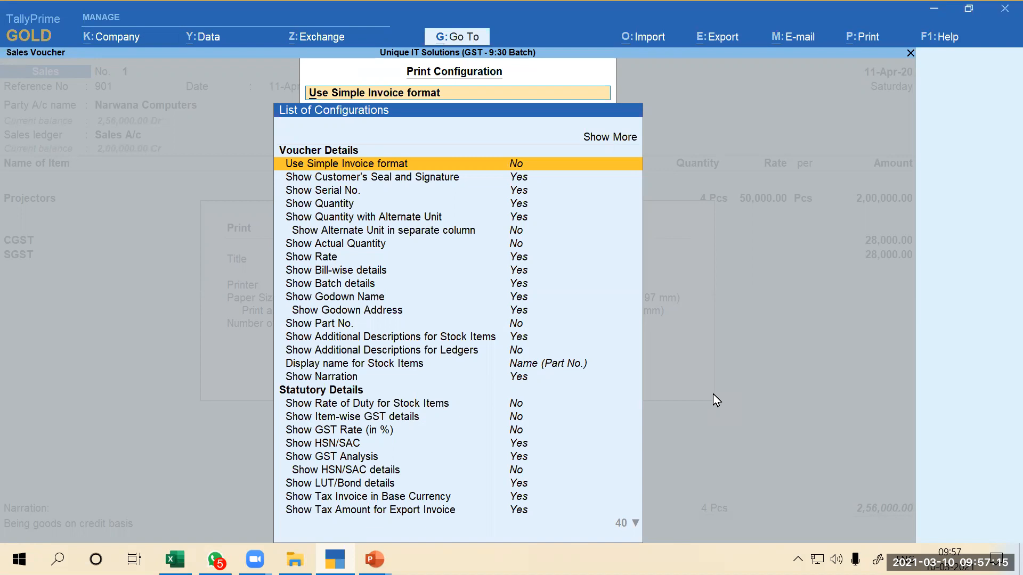
key(ctrl+a)
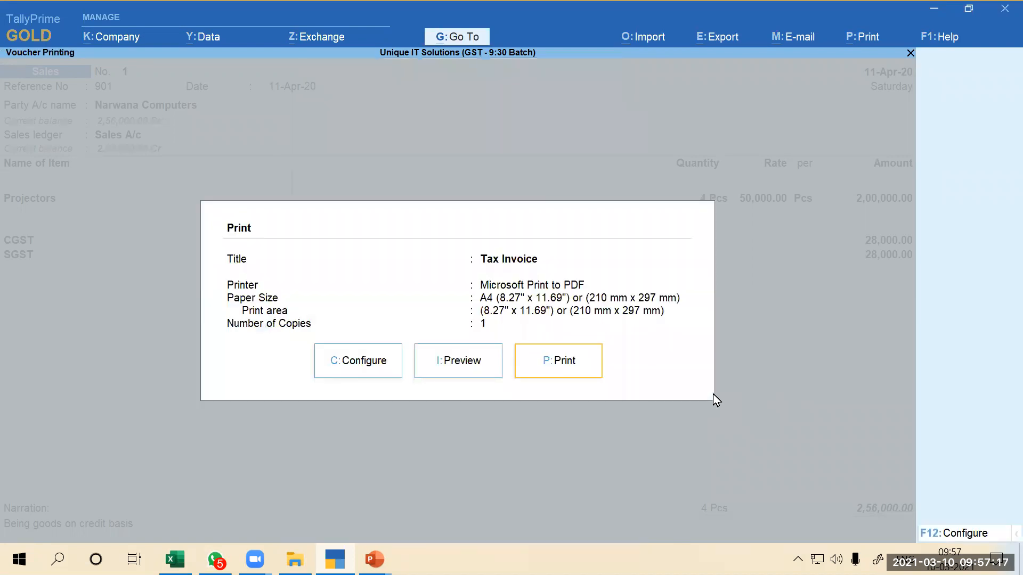
Preview the standard-format Tax Invoice enlarged, examine it from the header to the signature area, and return to the print options
key(i)
key(Return)
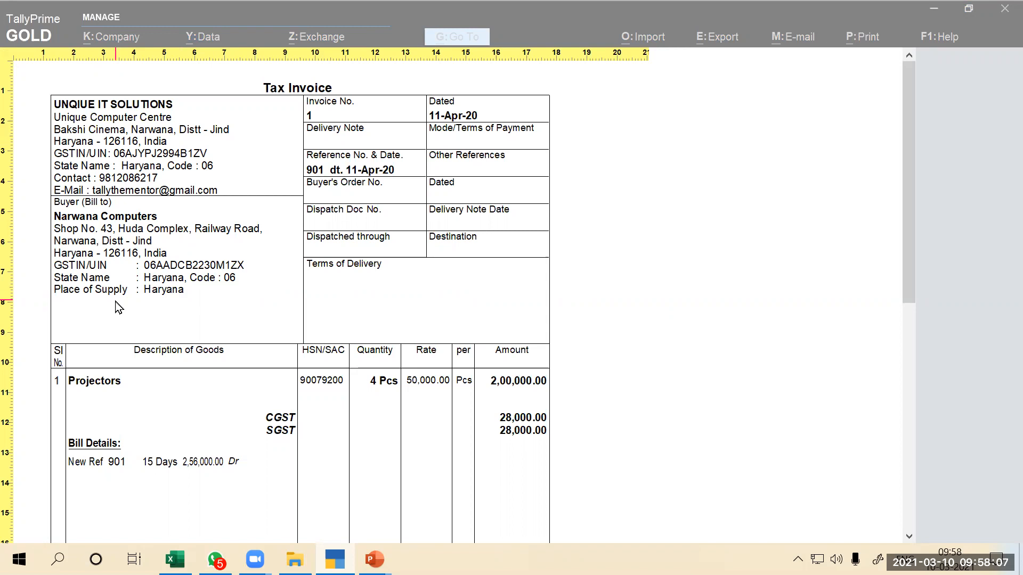
scroll(109, 294, down, 3)
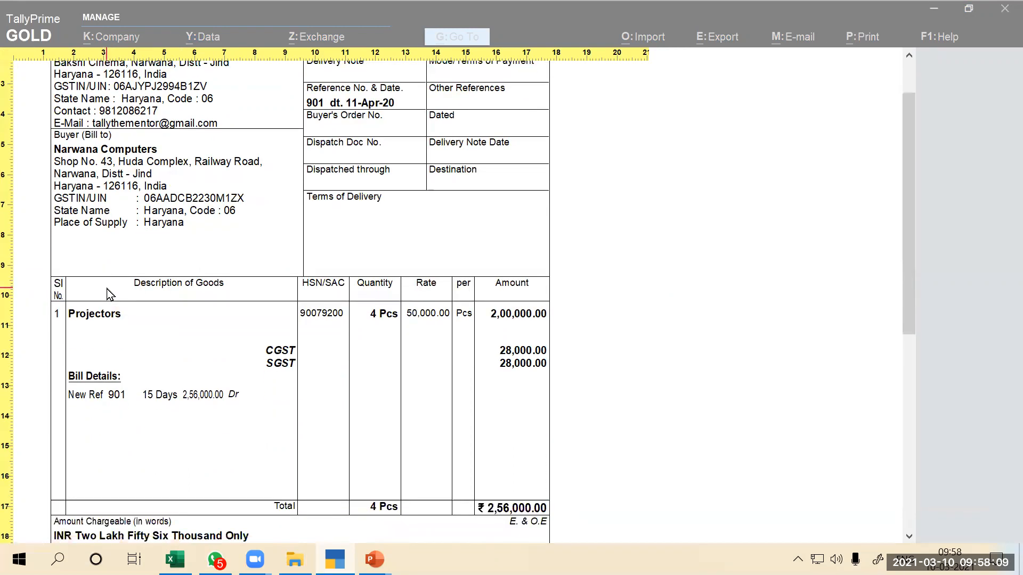
scroll(148, 303, down, 1)
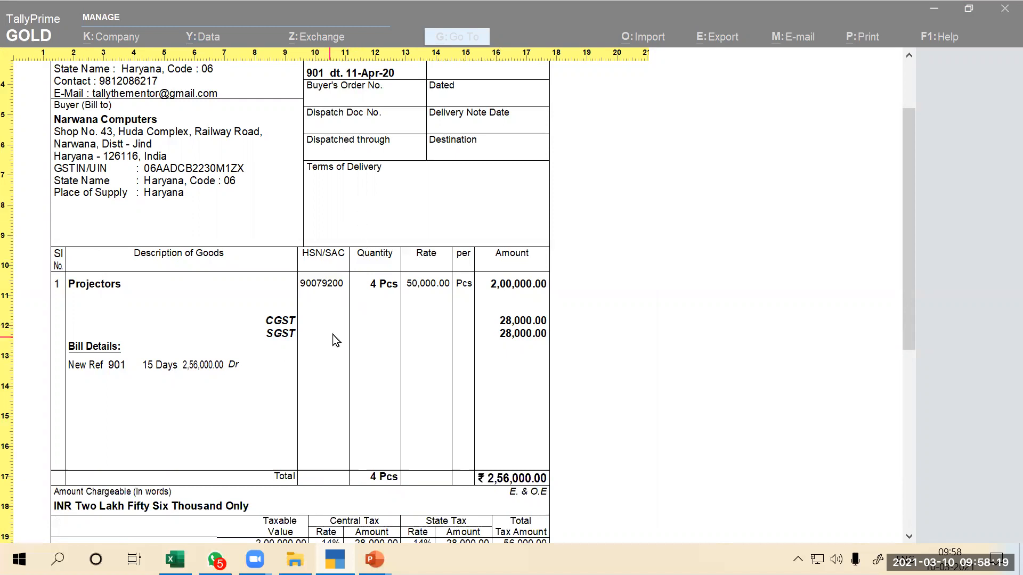
scroll(343, 355, down, 5)
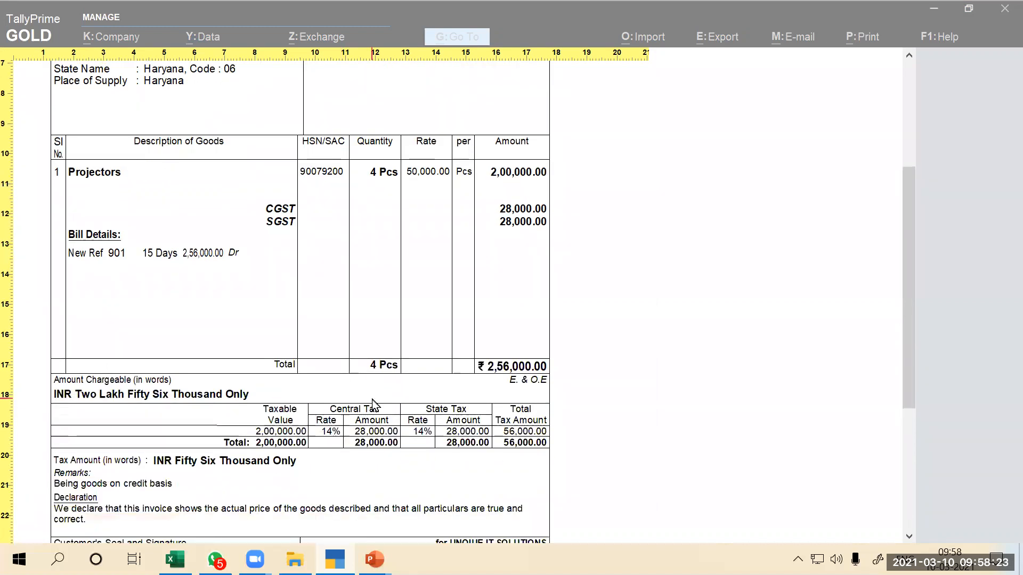
scroll(373, 404, down, 2)
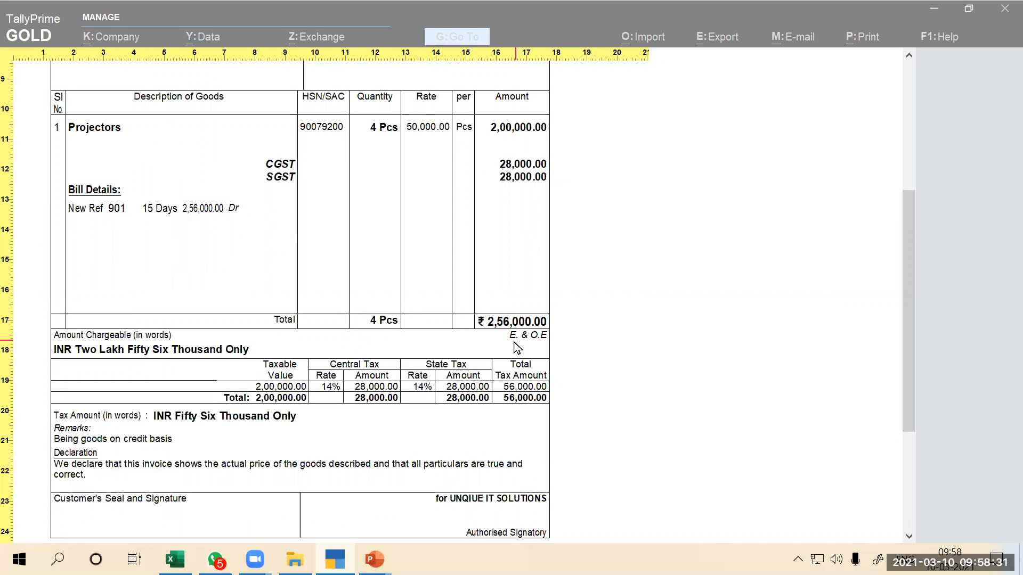
scroll(536, 350, down, 1)
scroll(536, 349, down, 3)
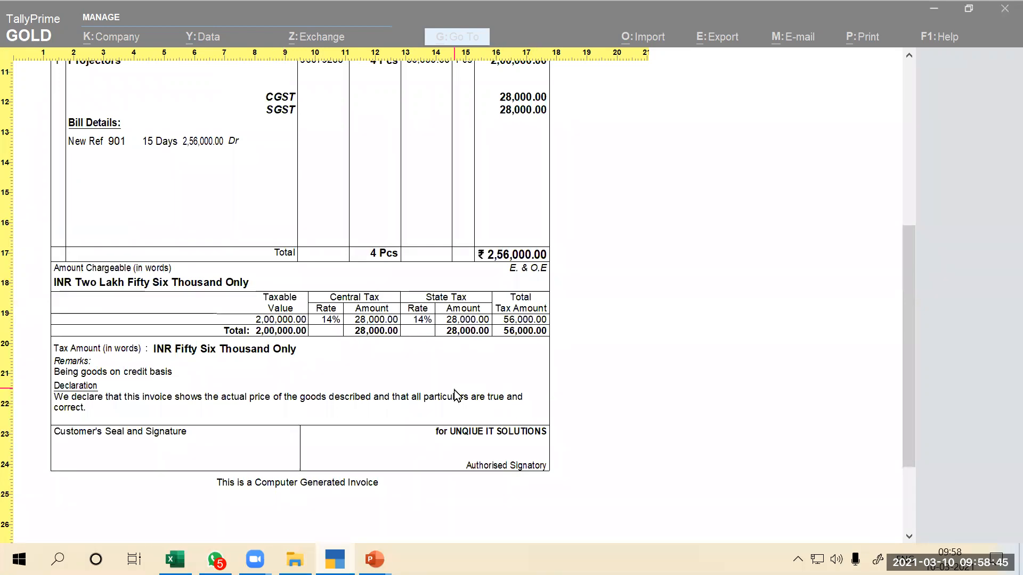
scroll(456, 395, up, 3)
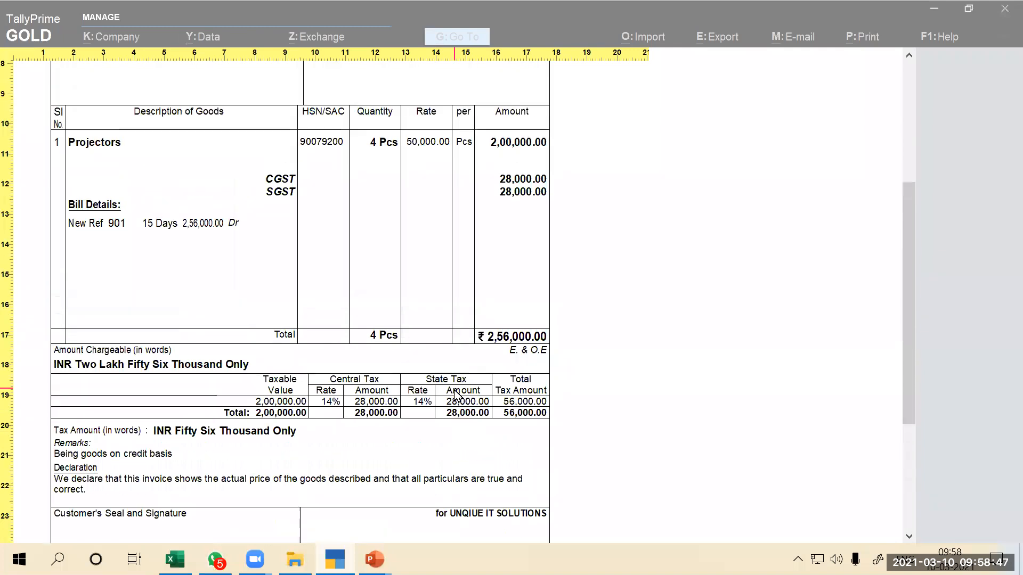
scroll(453, 395, up, 5)
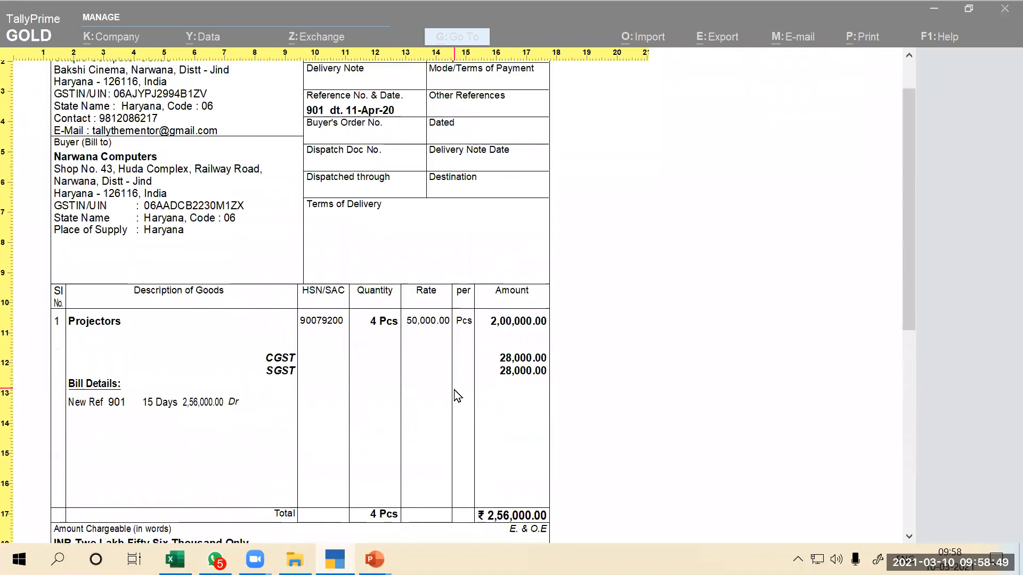
key(Escape)
key(Escape)
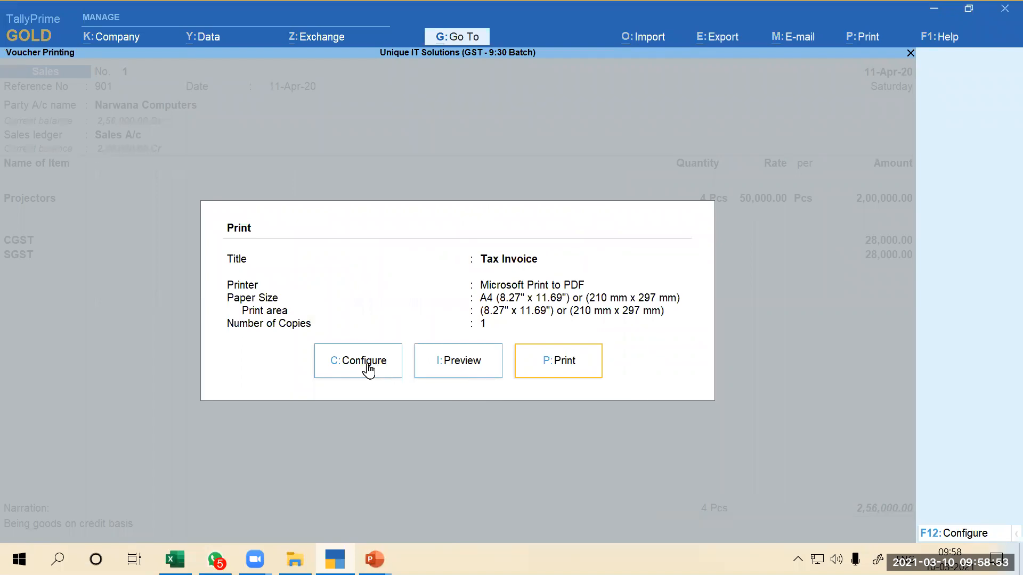
Locate Show Customer's Seal and Signature in the print configuration, check that area on the enlarged Tax Invoice preview, and return to the print options
click(367, 362)
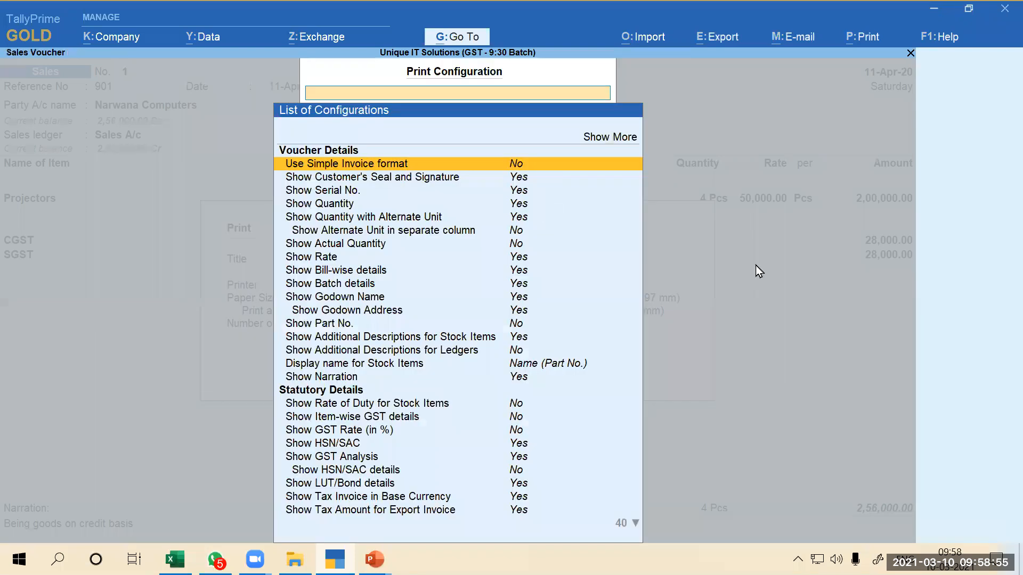
key(Down)
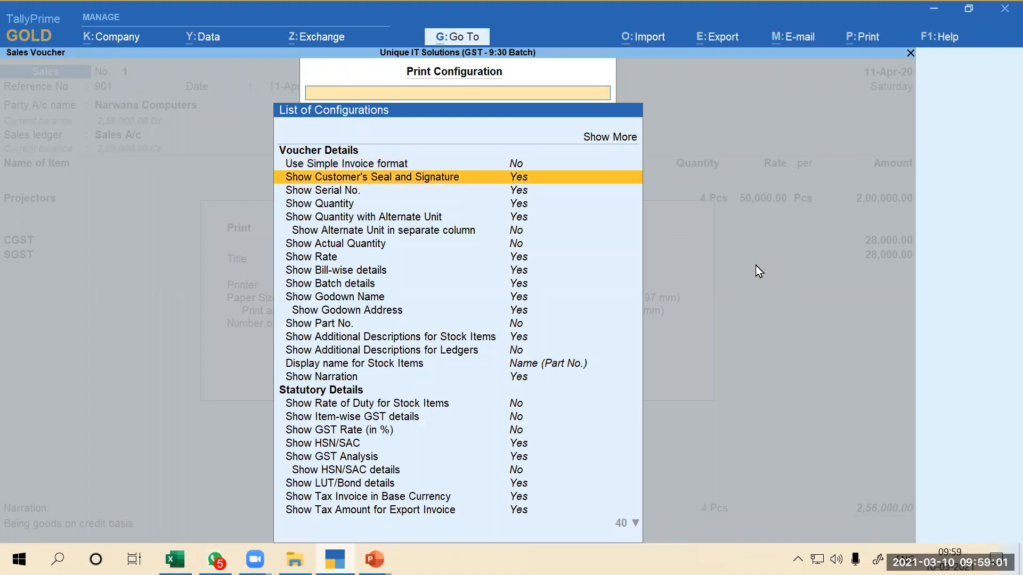
key(ctrl+a)
key(i)
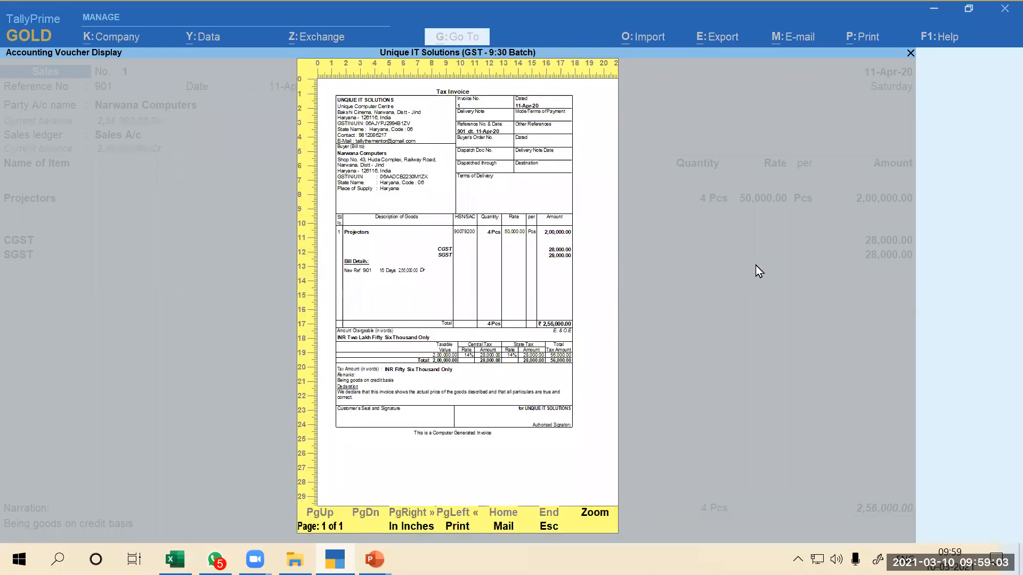
click(441, 432)
scroll(473, 398, down, 2)
scroll(476, 405, down, 6)
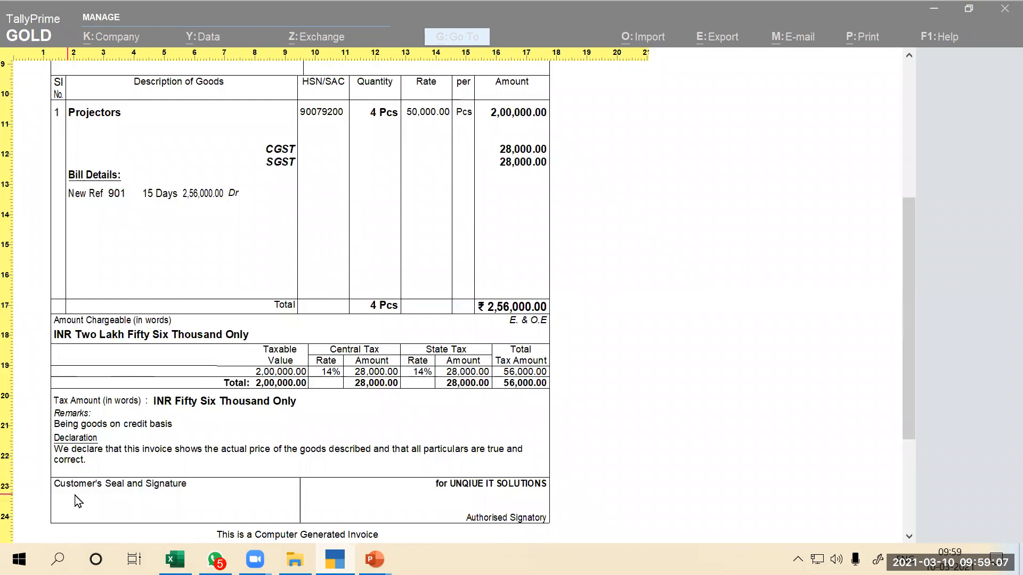
scroll(127, 473, down, 2)
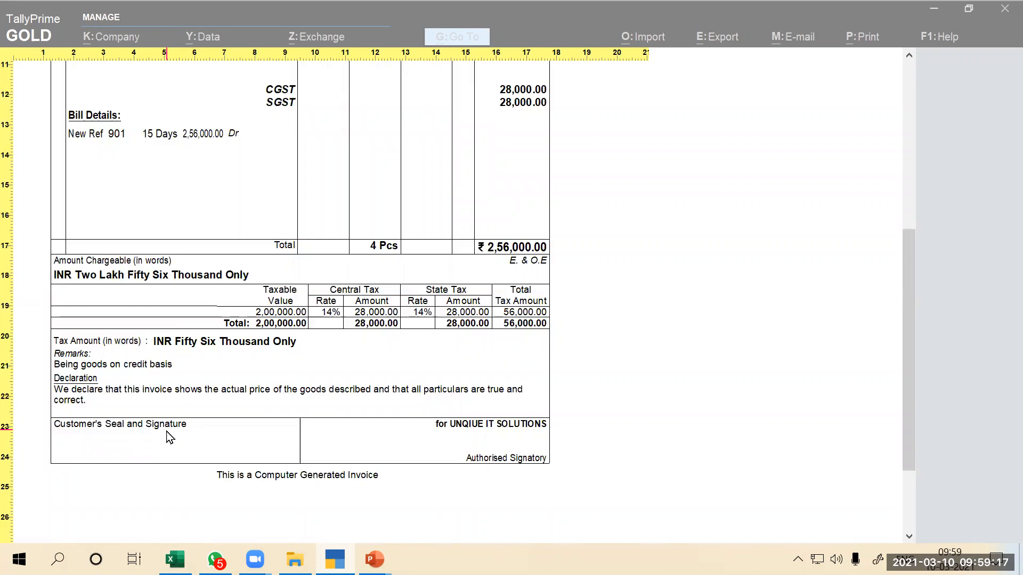
key(Escape)
key(Escape)
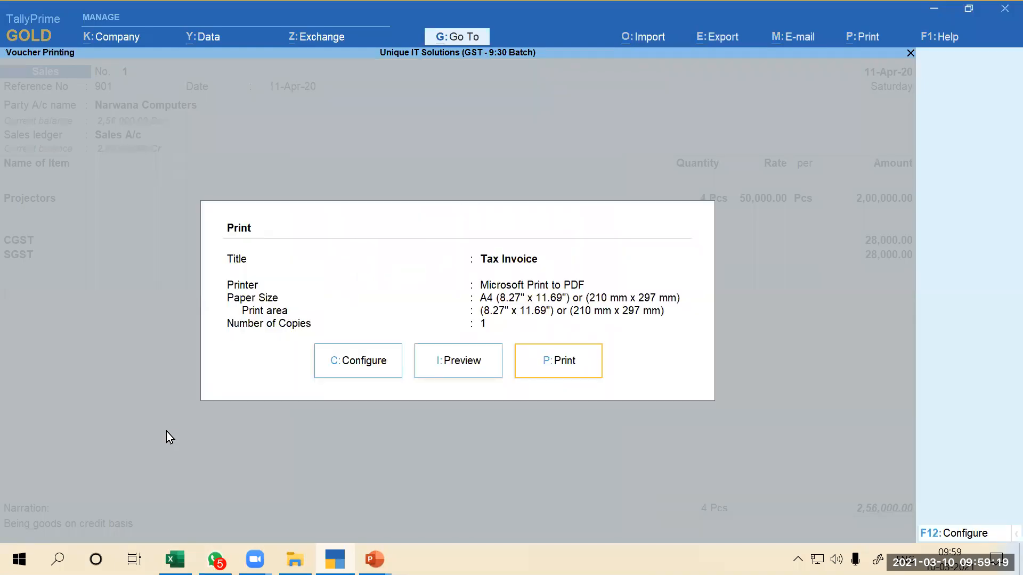
Set Show Customer's Seal and Signature to No in the print configuration and return to the print options
key(c)
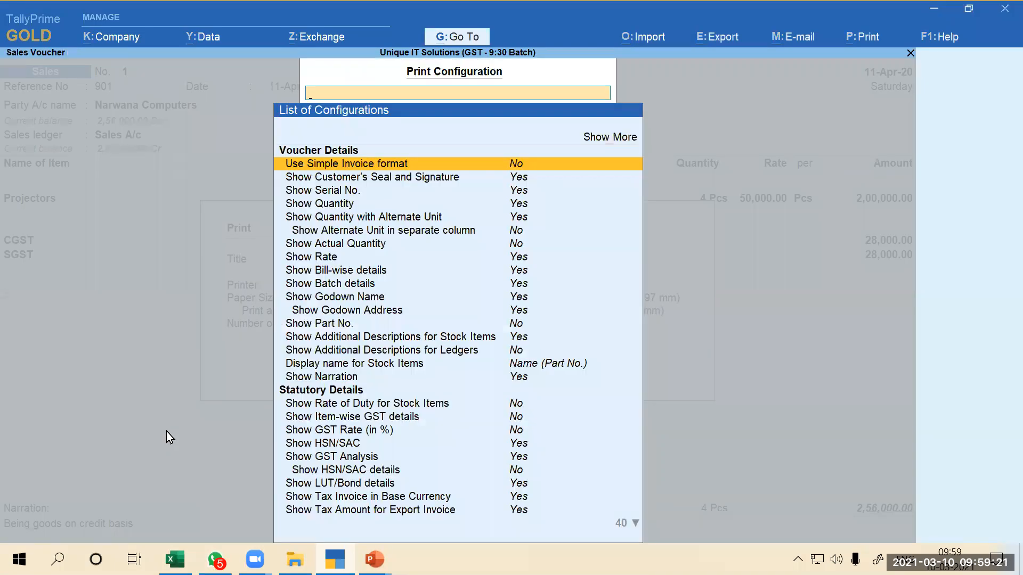
key(Down)
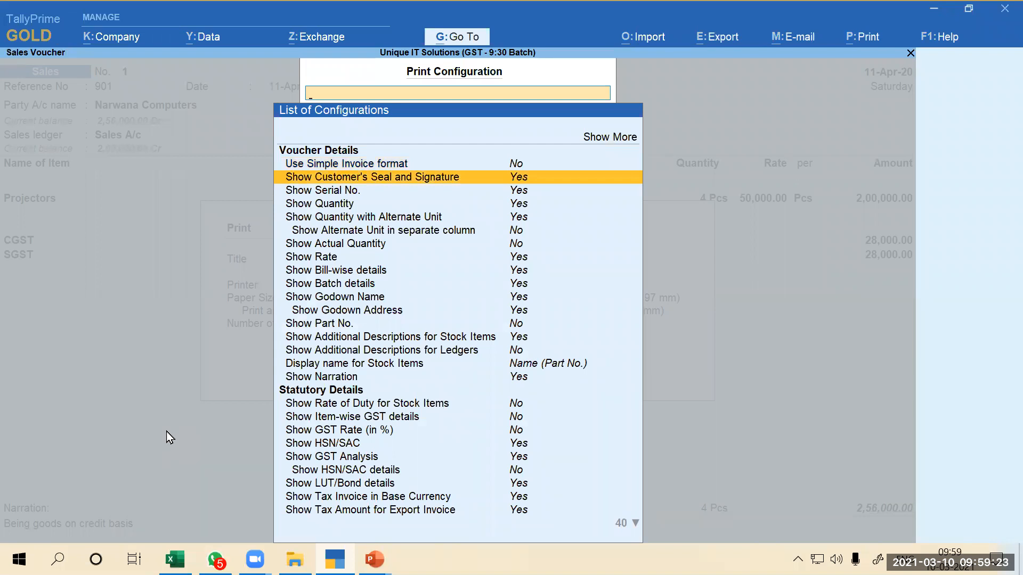
key(Return)
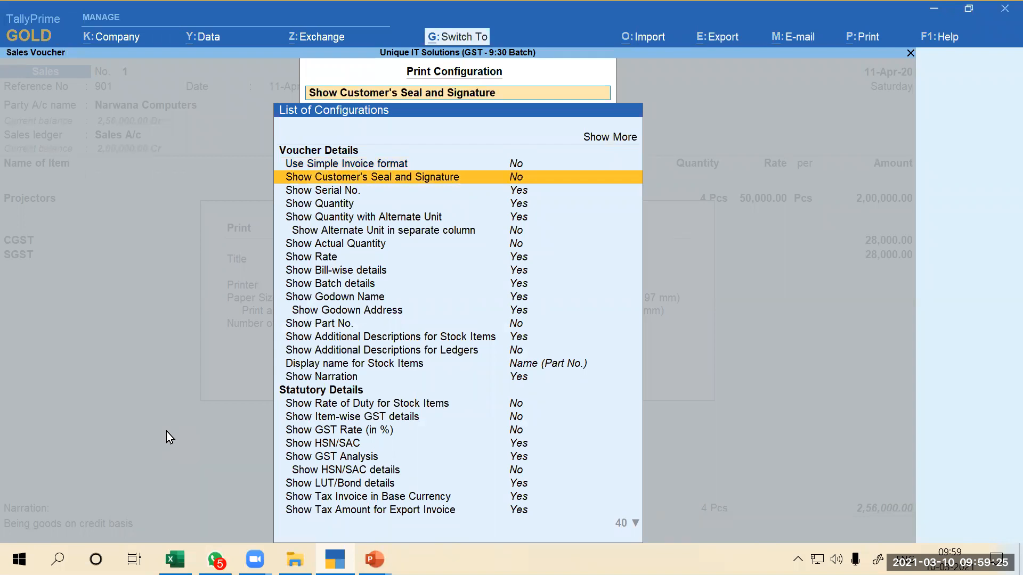
key(ctrl+a)
key(c)
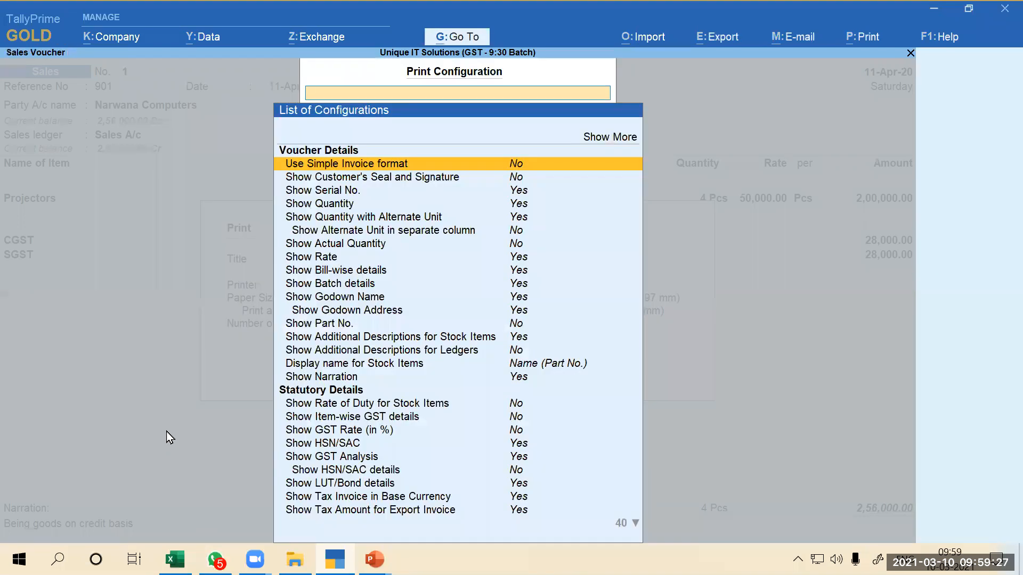
key(Escape)
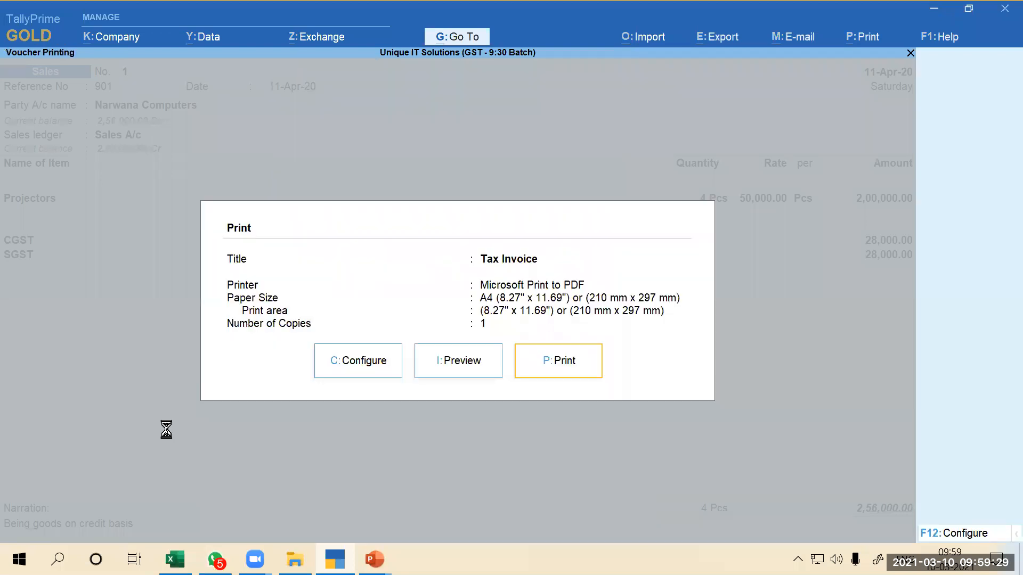
Preview the Tax Invoice enlarged without the customer's seal and signature box, examine its footer, and return to the print options
key(i)
key(Return)
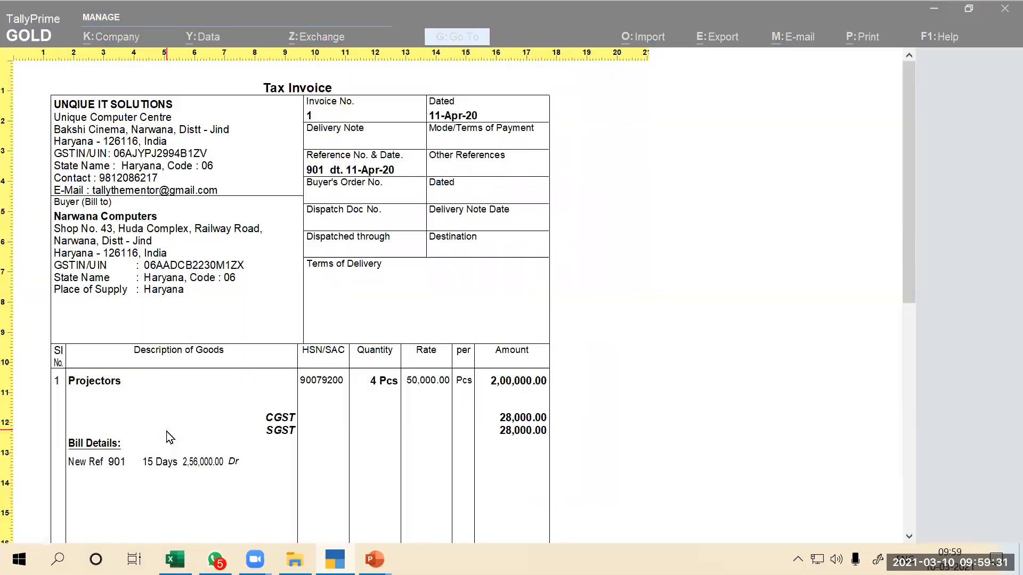
scroll(906, 384, down, 1)
scroll(906, 384, down, 5)
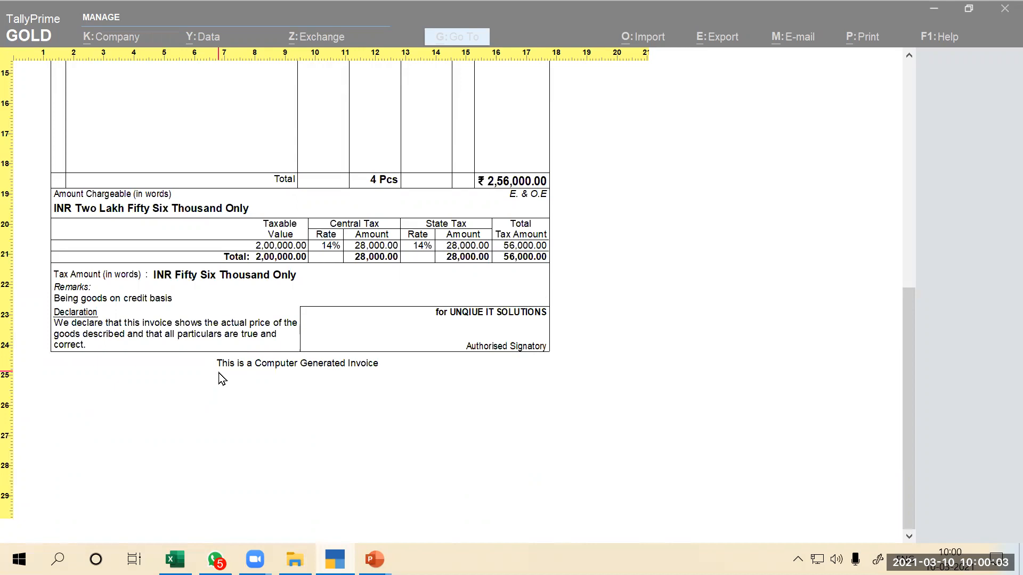
key(Escape)
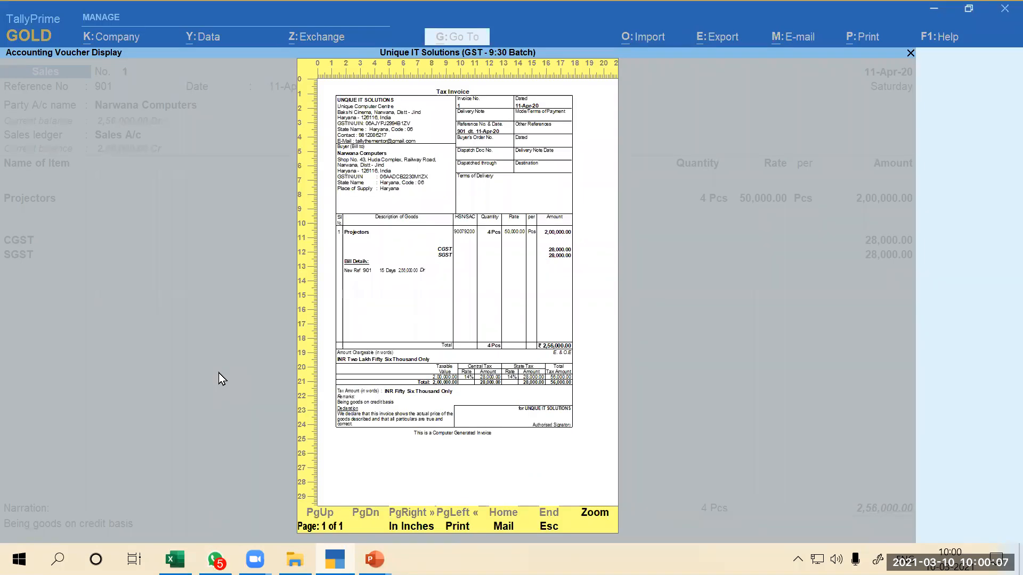
key(Escape)
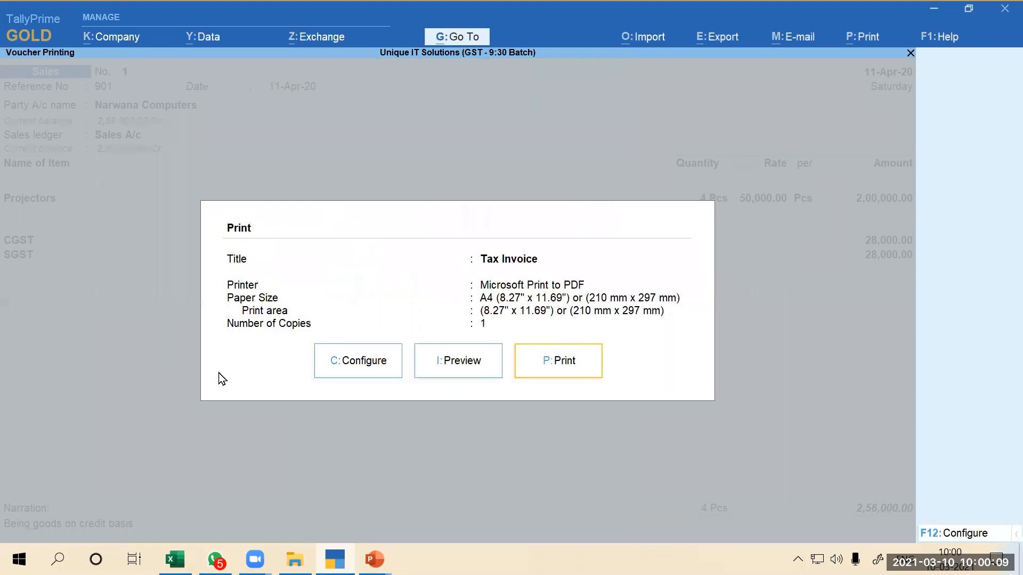
Set Show Customer's Seal and Signature to Yes in the print configuration and return to the print options
key(c)
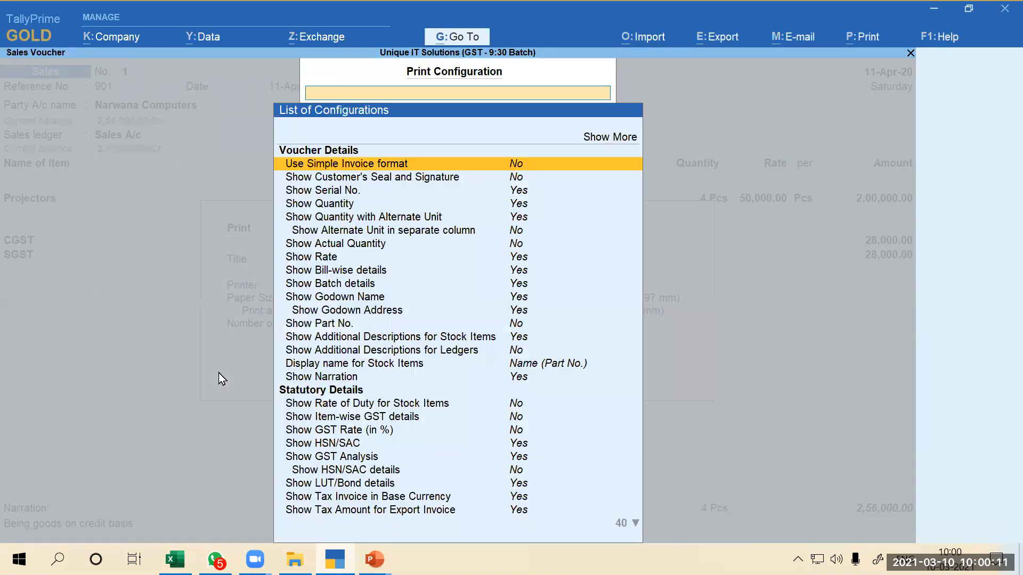
key(Down)
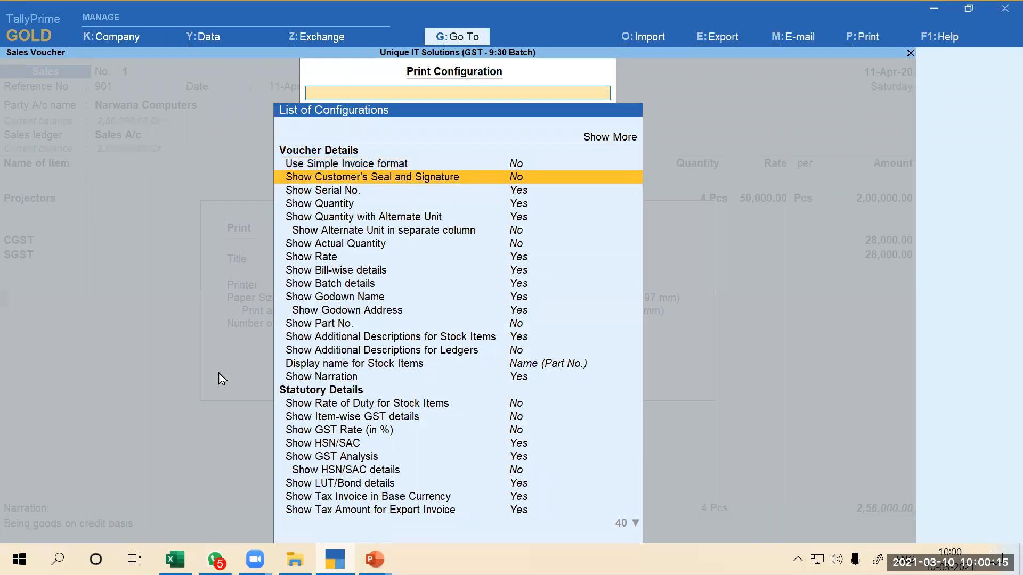
key(Return)
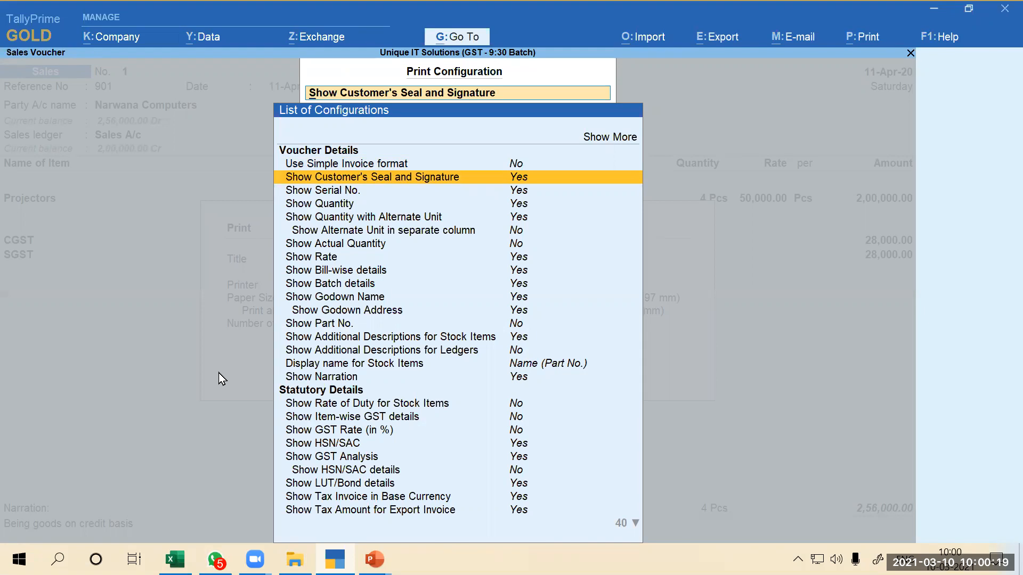
key(Down)
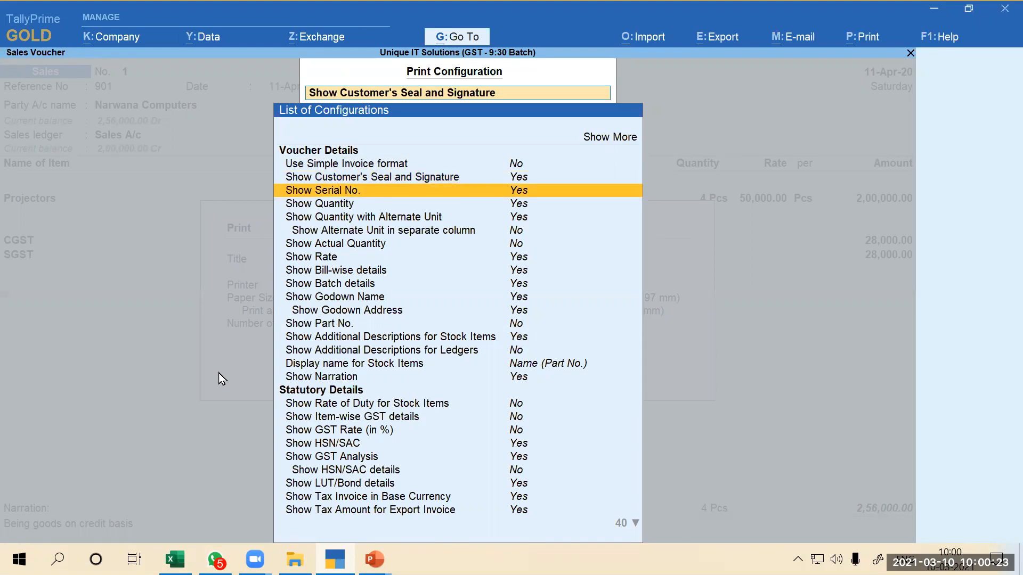
key(Down)
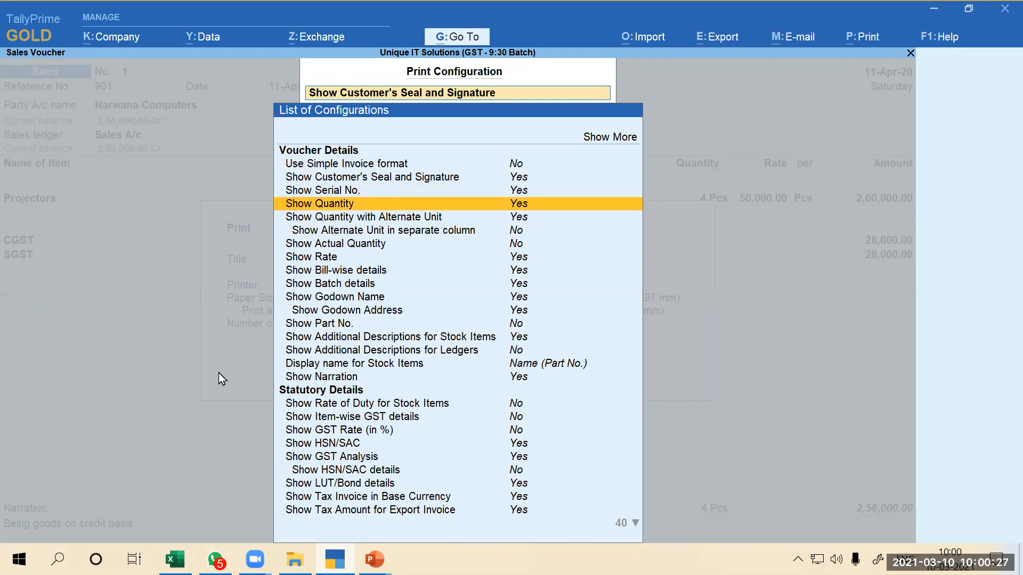
key(Up)
key(Down)
key(Escape)
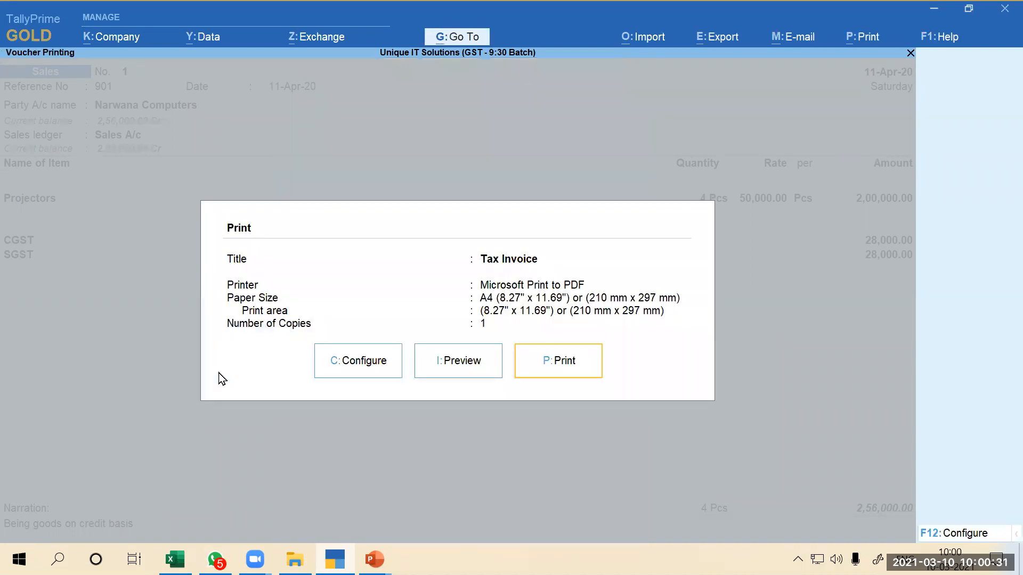
Preview the Tax Invoice enlarged, examine the serial number, quantity and rate columns of the goods table, and return to the print options
key(i)
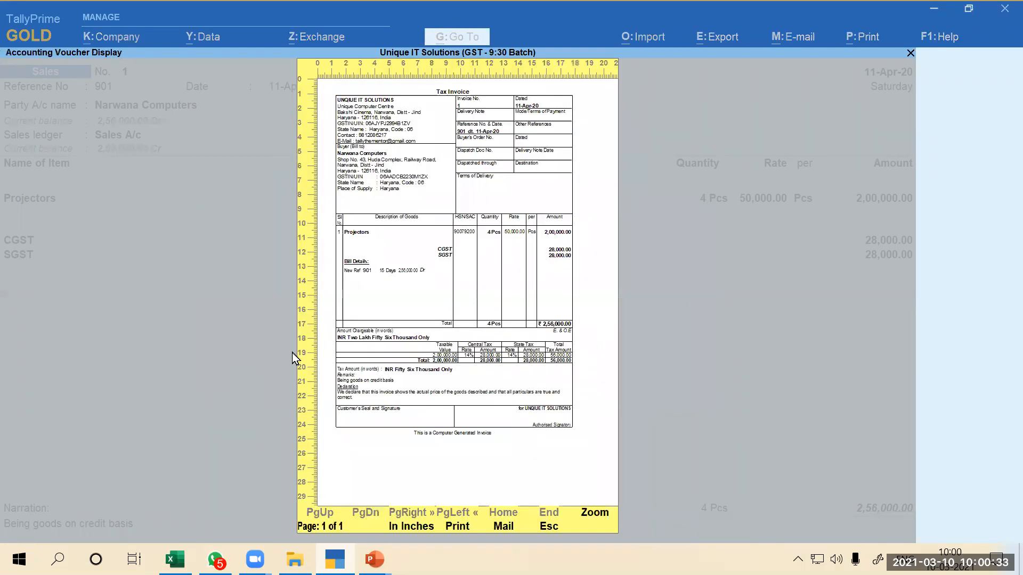
key(alt+z)
scroll(333, 331, down, 3)
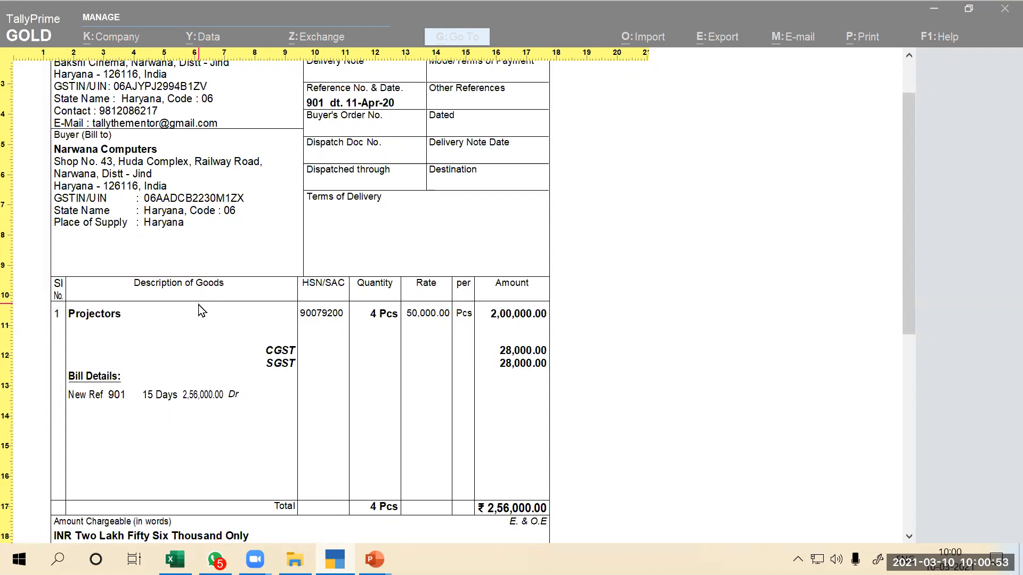
key(Escape)
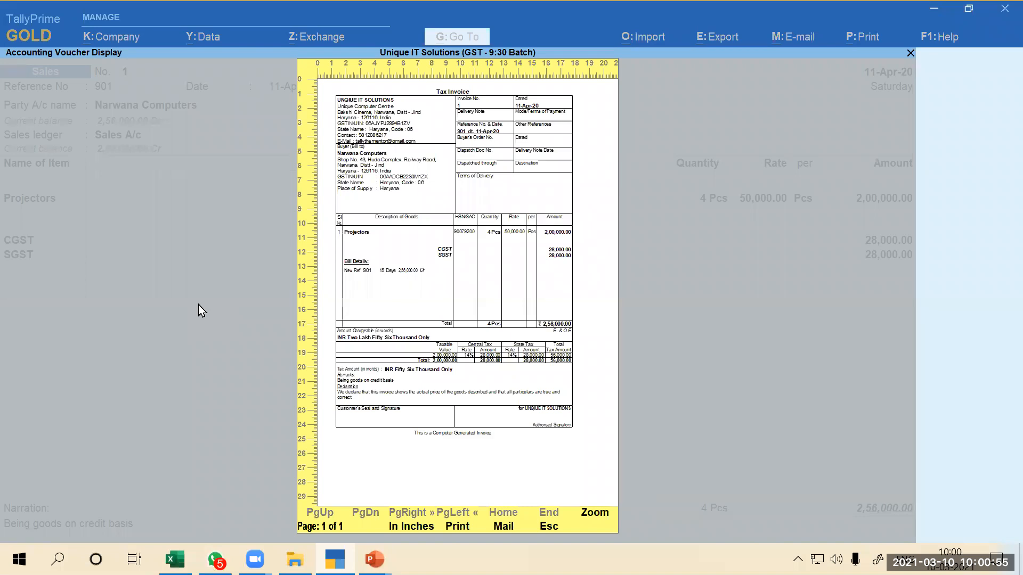
key(Escape)
Open the print configuration and set Show Customer's Seal and Signature to No
click(371, 362)
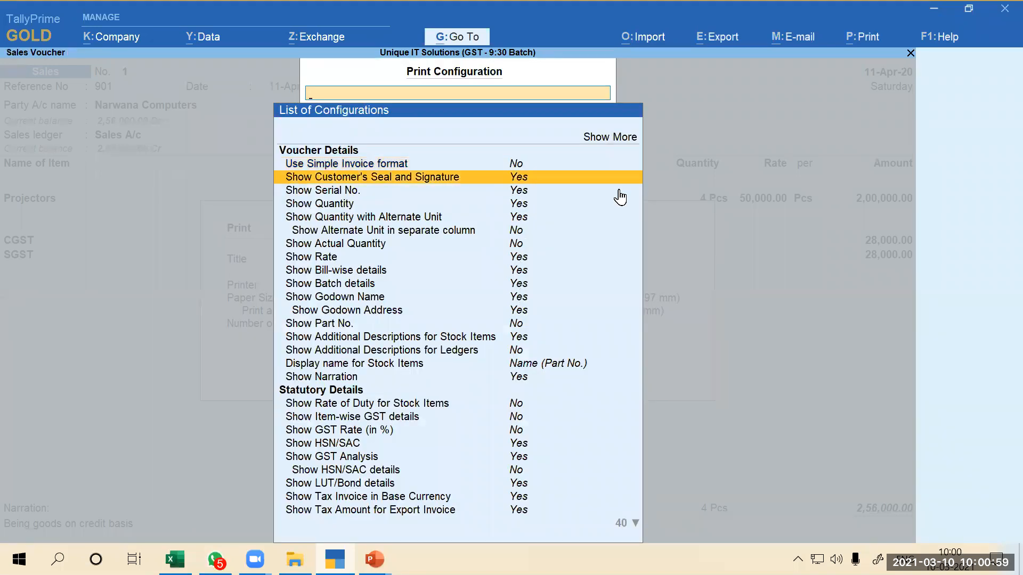
text(N)
key(Up)
key(Up)
key(Up)
key(Up)
key(Up)
key(Up)
key(Up)
key(Up)
key(Up)
key(Up)
key(Up)
key(Up)
key(Up)
key(Up)
key(Up)
key(Up)
key(Up)
key(Up)
key(Up)
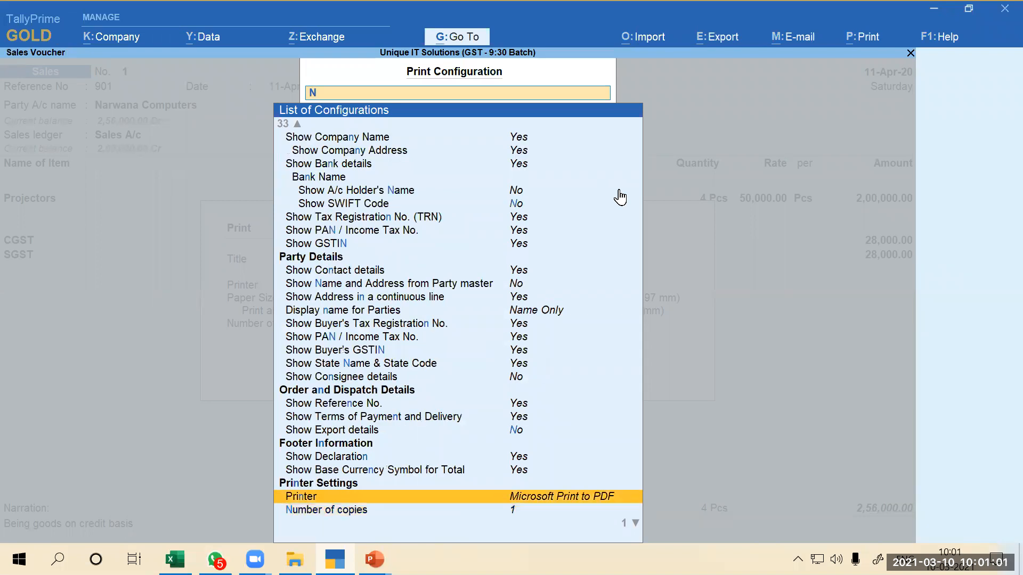
key(Up)
key(Up)
key(Up)
key(Up)
key(Up)
key(Up)
key(Up)
key(Up)
key(Up)
key(Up)
key(Up)
key(Up)
key(Up)
key(Up)
key(Up)
key(Up)
key(Up)
key(Up)
key(Up)
key(Up)
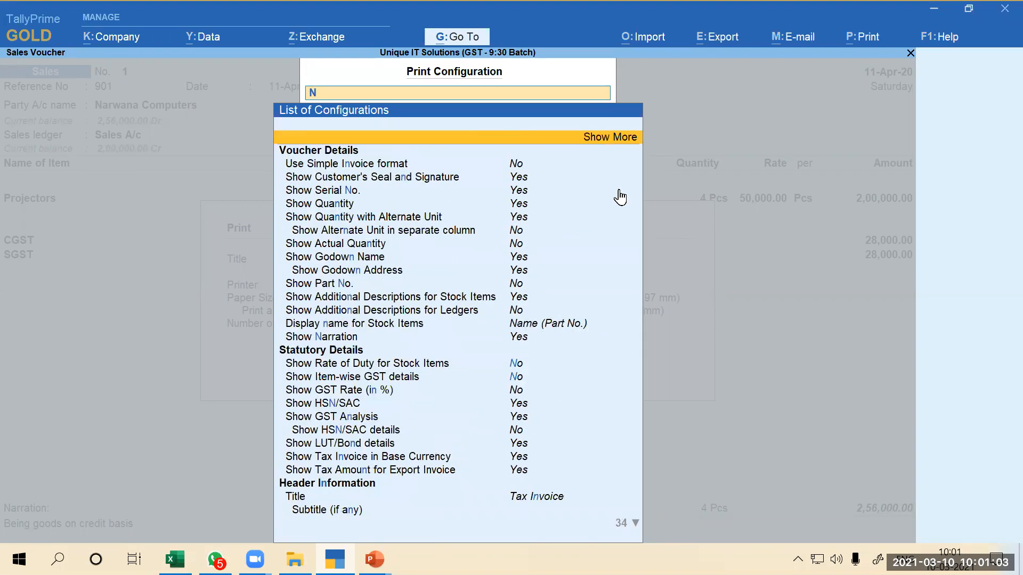
key(Down)
key(Down)
key(Return)
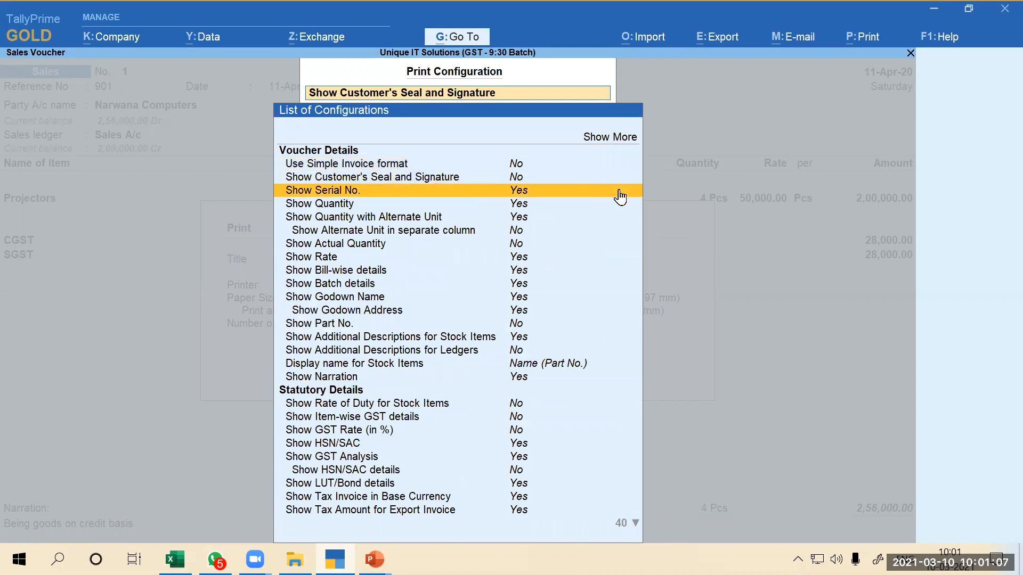
Set Show Serial No., Show Quantity and Show Rate to No and accept the print configuration
key(Return)
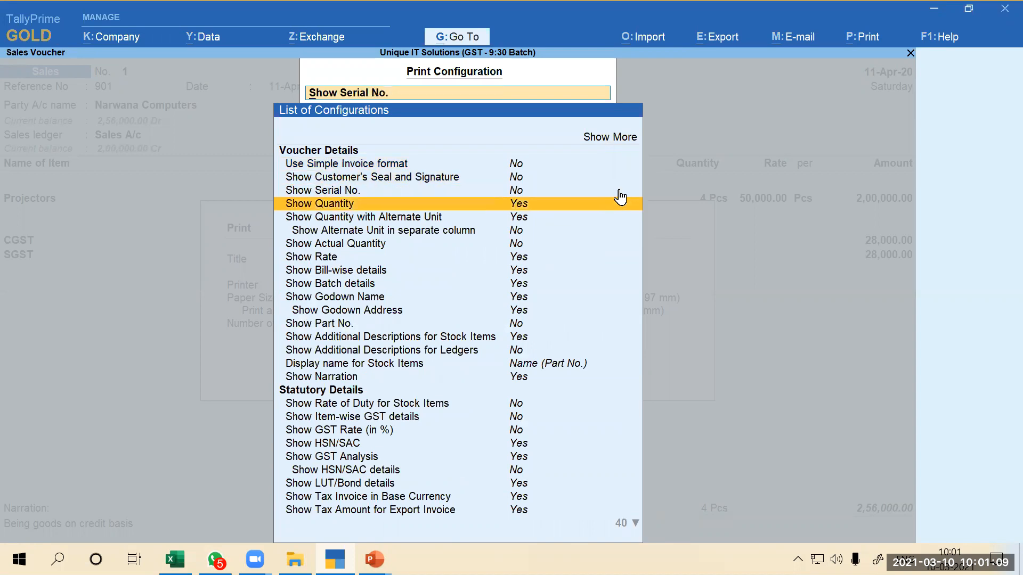
key(Return)
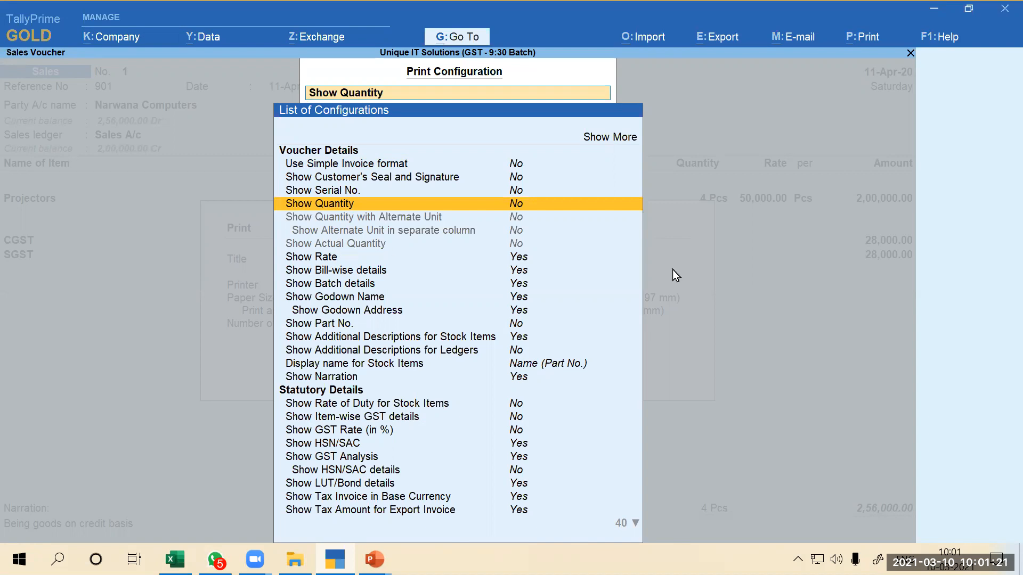
key(Down)
key(Down)
key(Down)
key(Down)
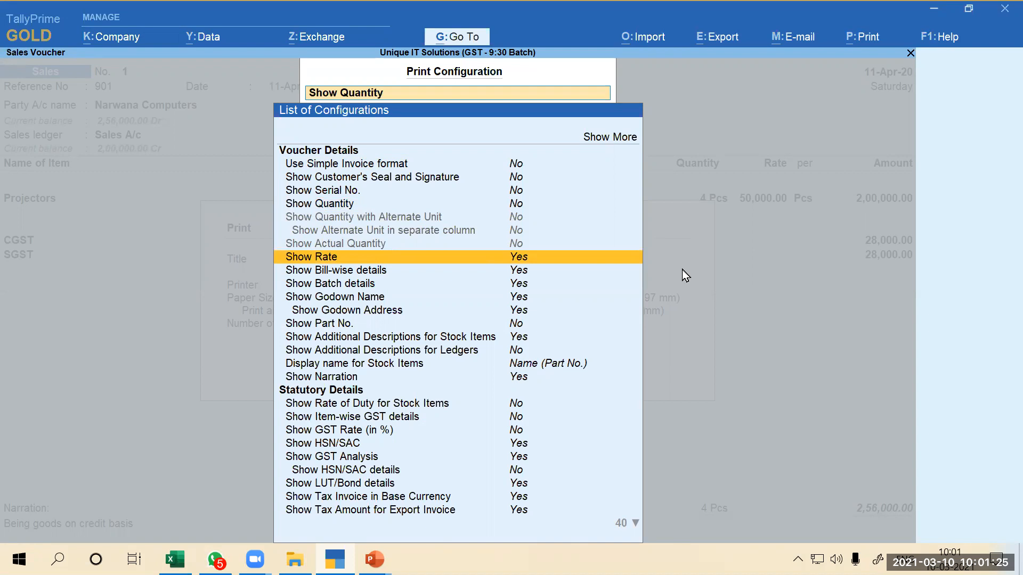
key(Return)
key(ctrl+a)
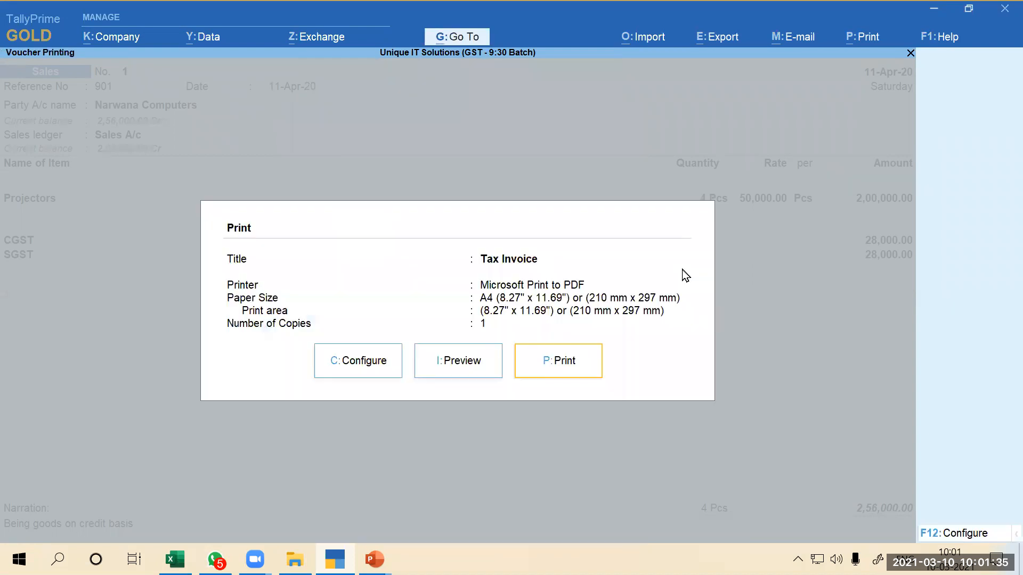
Preview the Tax Invoice enlarged, examine the columns of the goods table, and return to the print options
key(i)
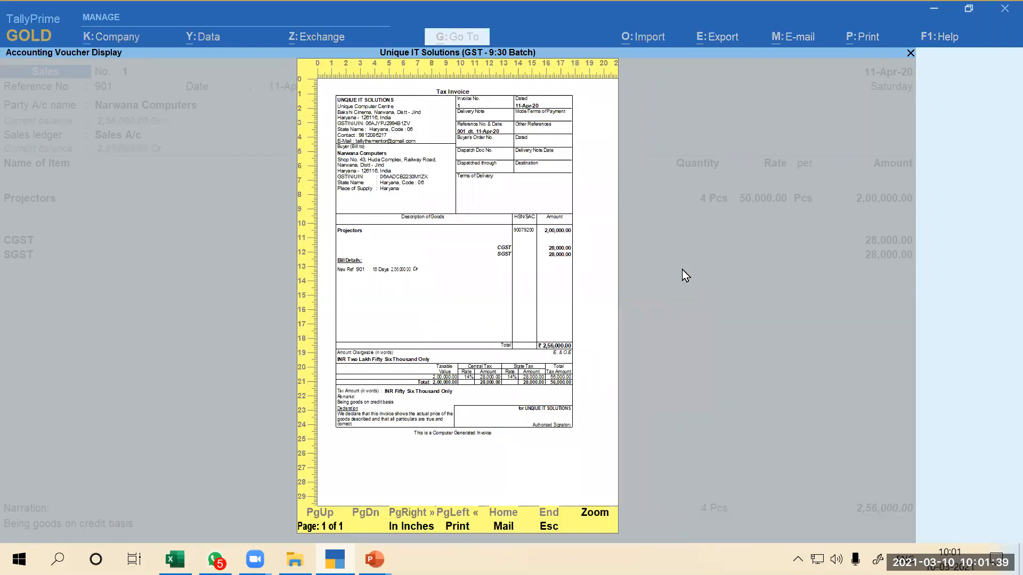
key(alt+z)
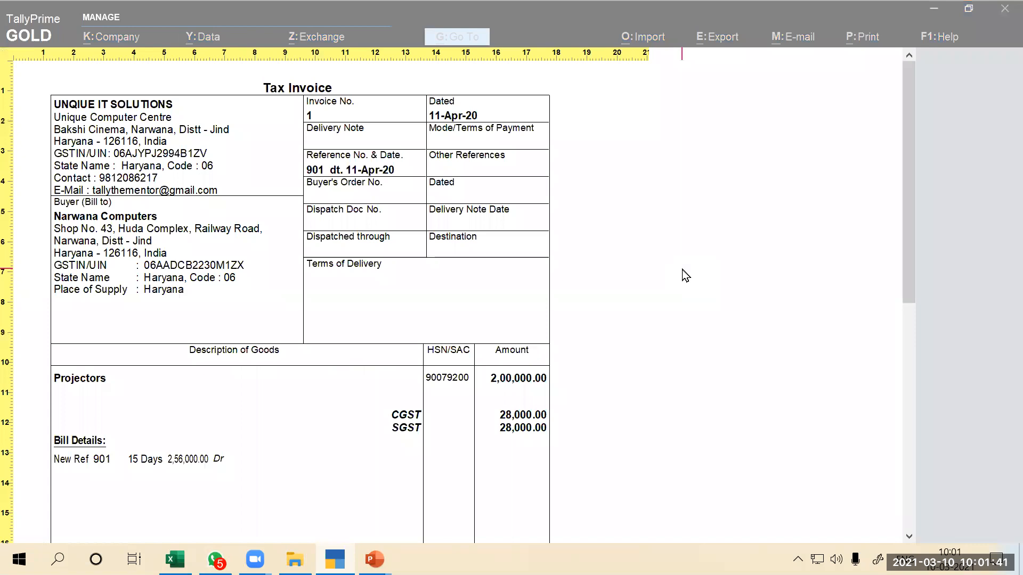
scroll(682, 276, down, 1)
scroll(686, 282, down, 2)
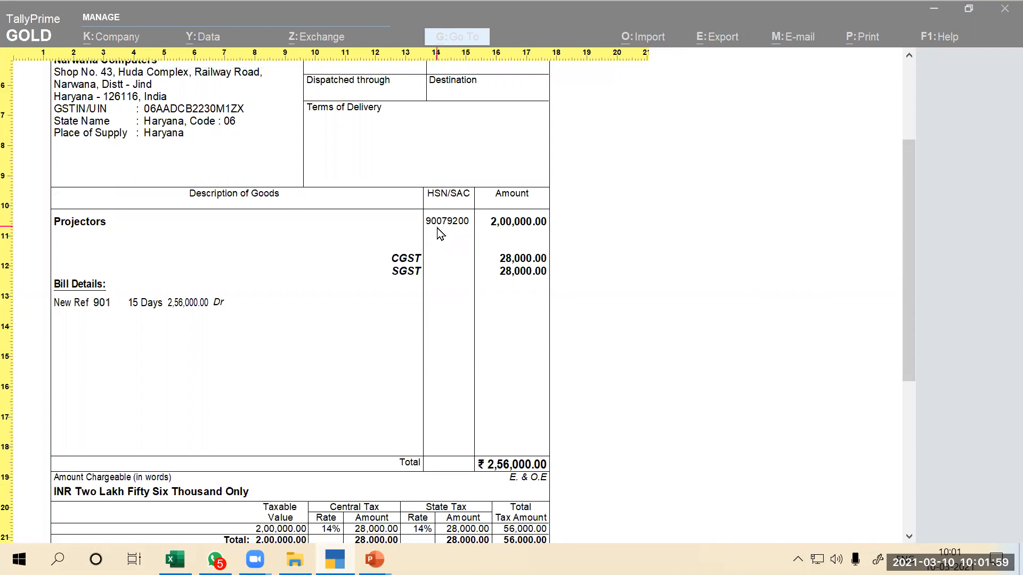
key(Escape)
key(Escape)
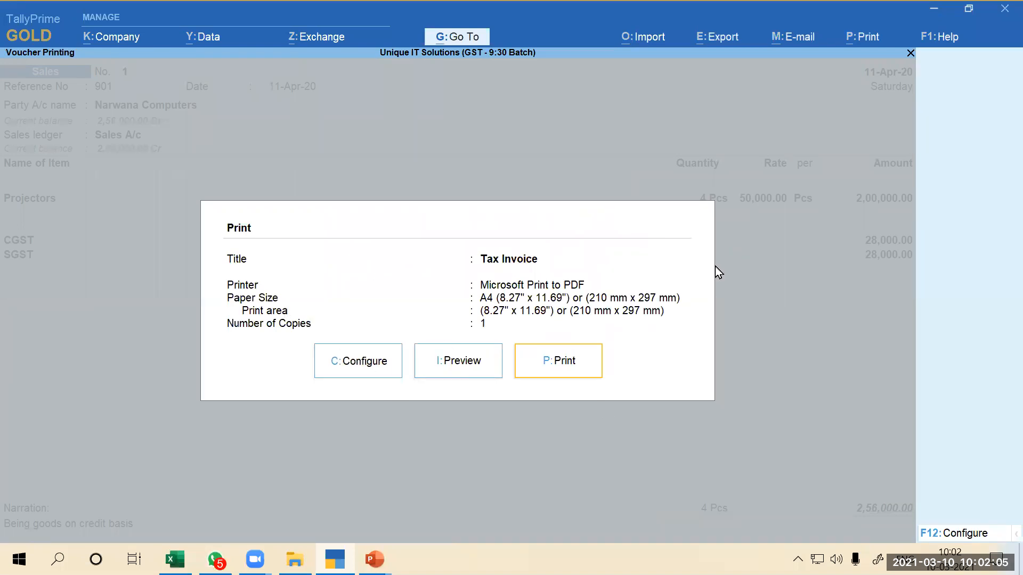
Locate Show Bill-wise details in the print configuration and return to the print options
key(c)
key(Down)
key(Down)
key(Down)
key(Down)
key(Down)
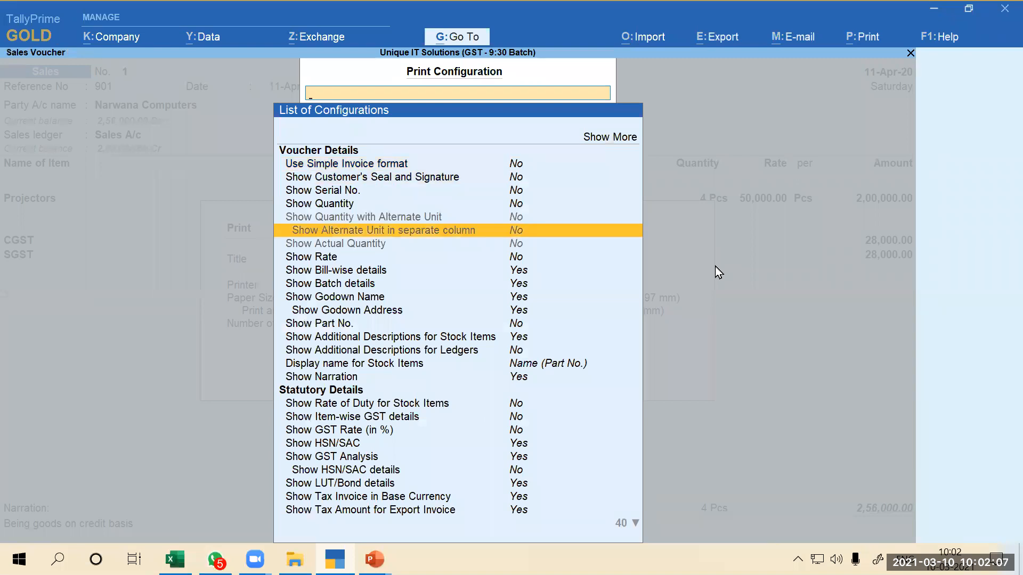
key(Down)
key(Down)
key(Down)
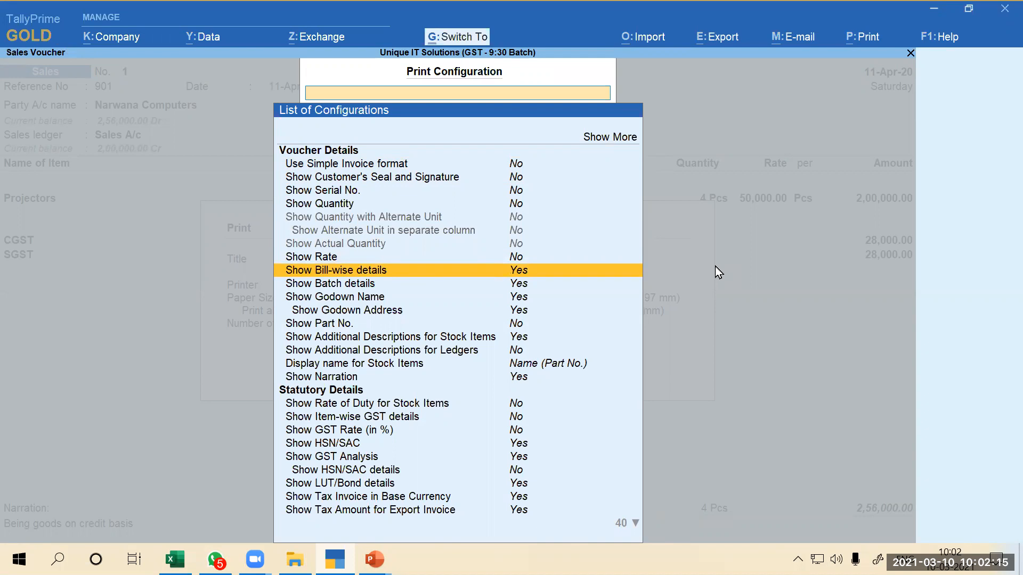
key(Escape)
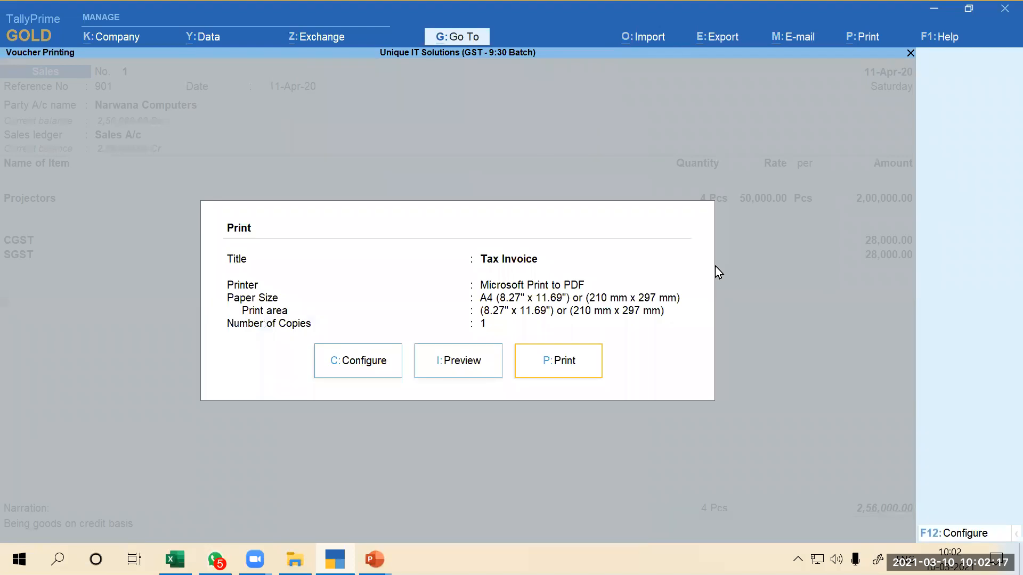
Check the Bill Details section on the enlarged Tax Invoice preview and return to the print options
key(i)
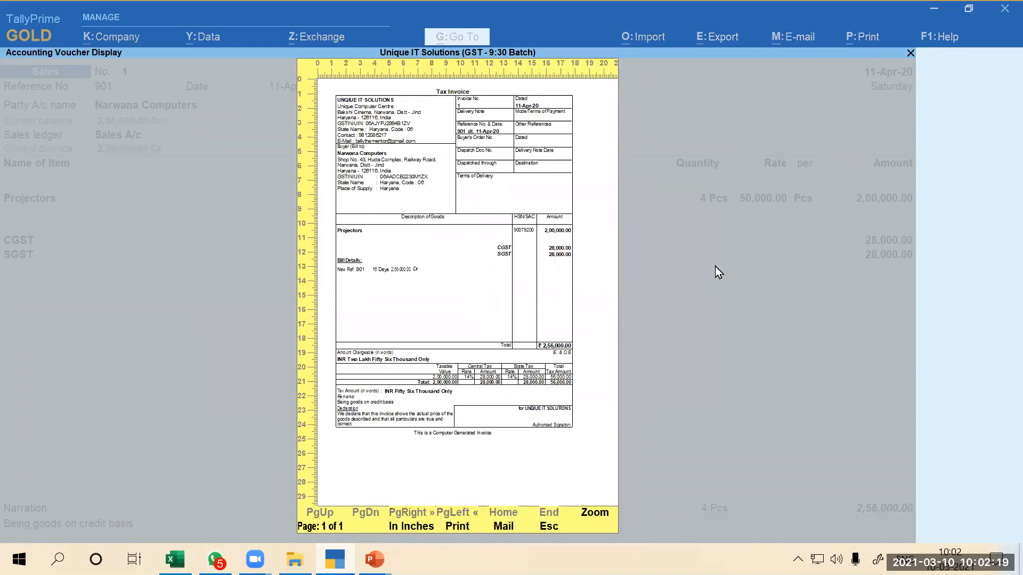
key(alt+z)
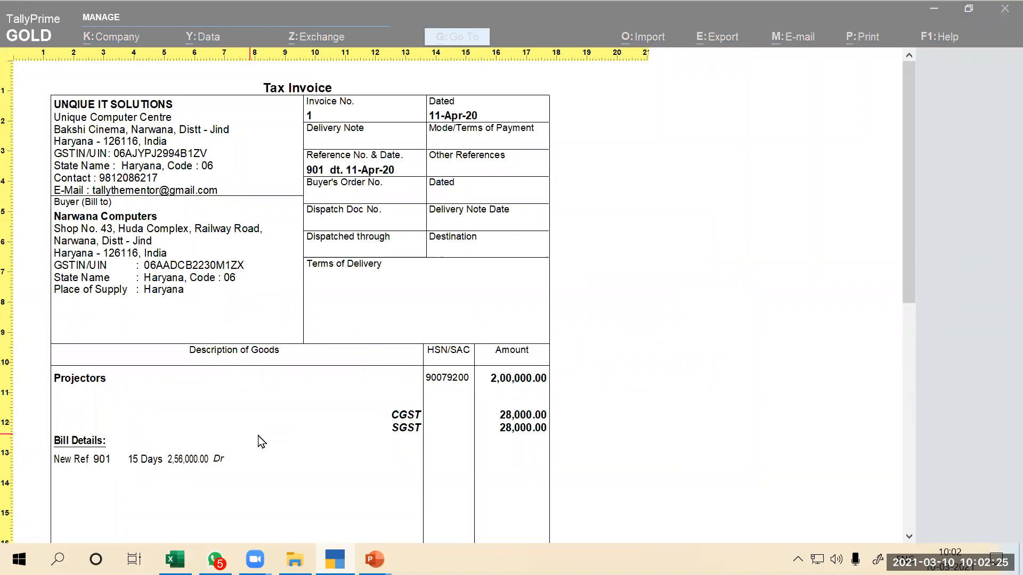
key(alt+z)
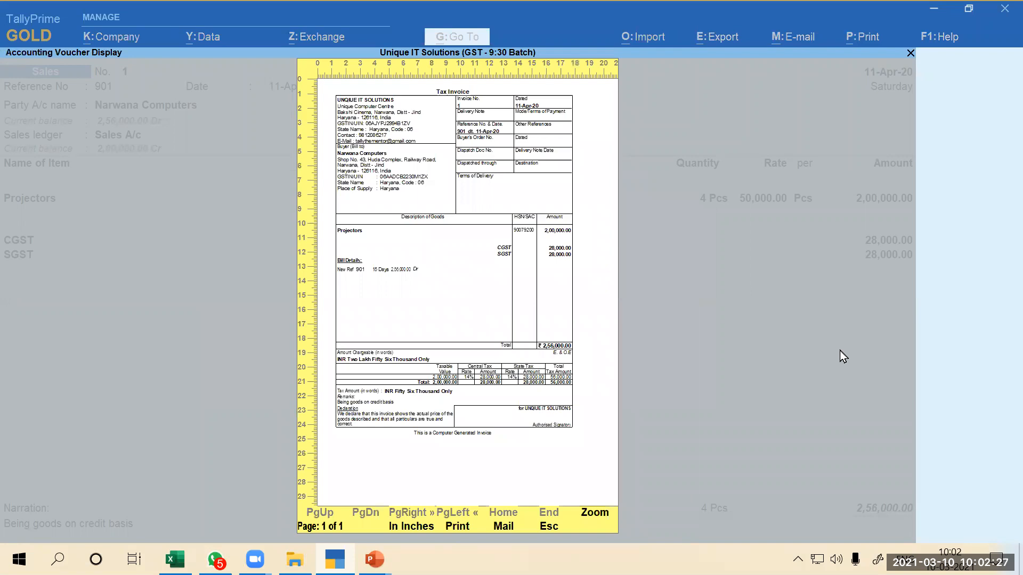
key(Escape)
Open the print configuration and set Show Bill-wise details to No
key(c)
key(Down)
key(Down)
key(Down)
key(Down)
key(Down)
key(Down)
key(Down)
key(Down)
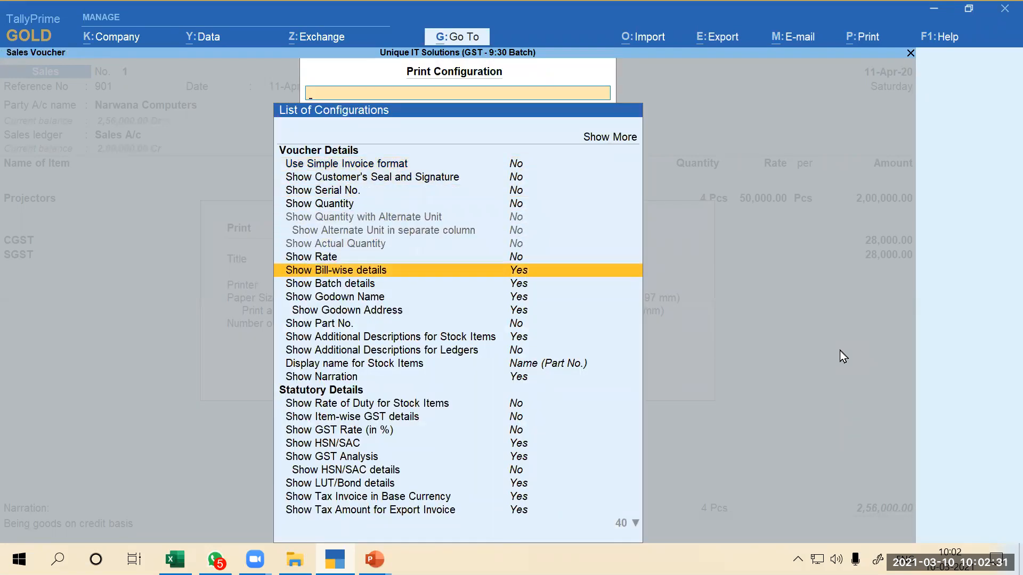
key(Return)
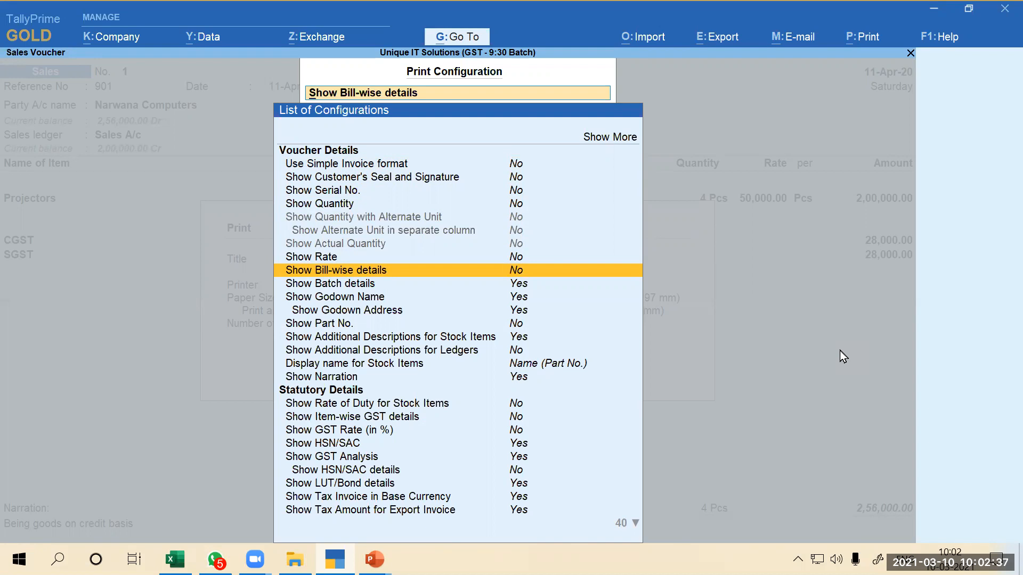
Set Show Batch details to No in the print configuration
key(Down)
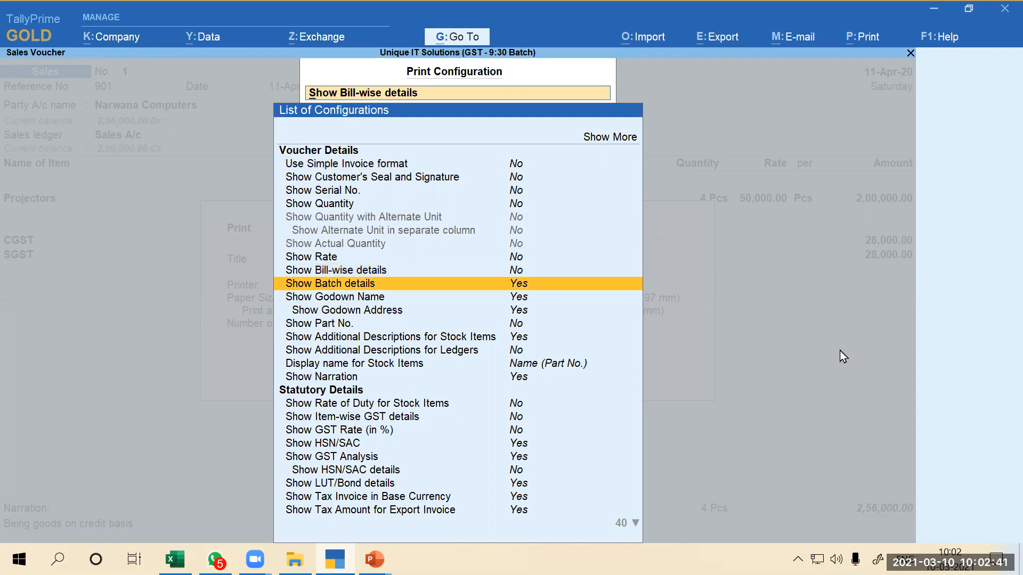
key(Down)
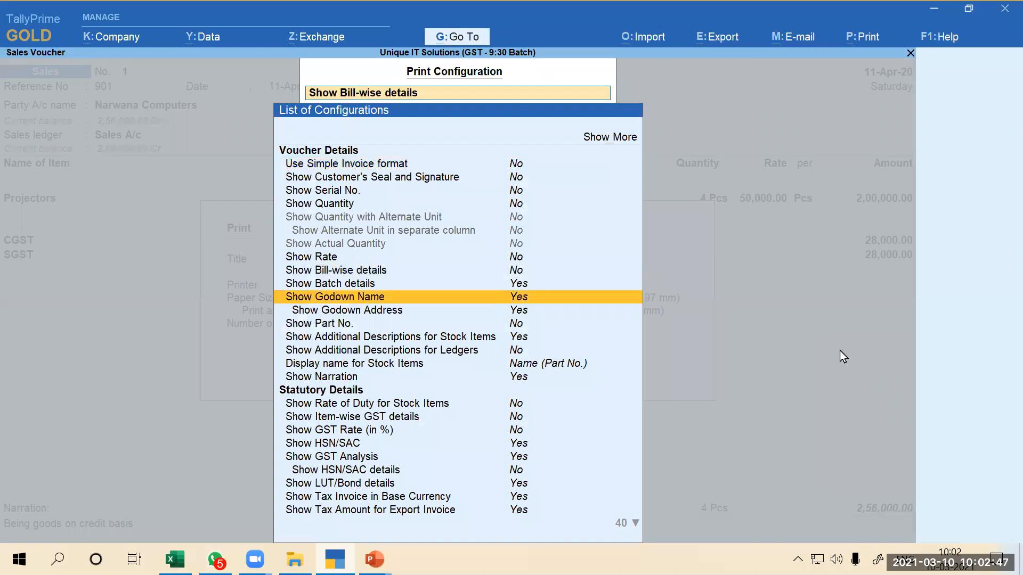
key(Up)
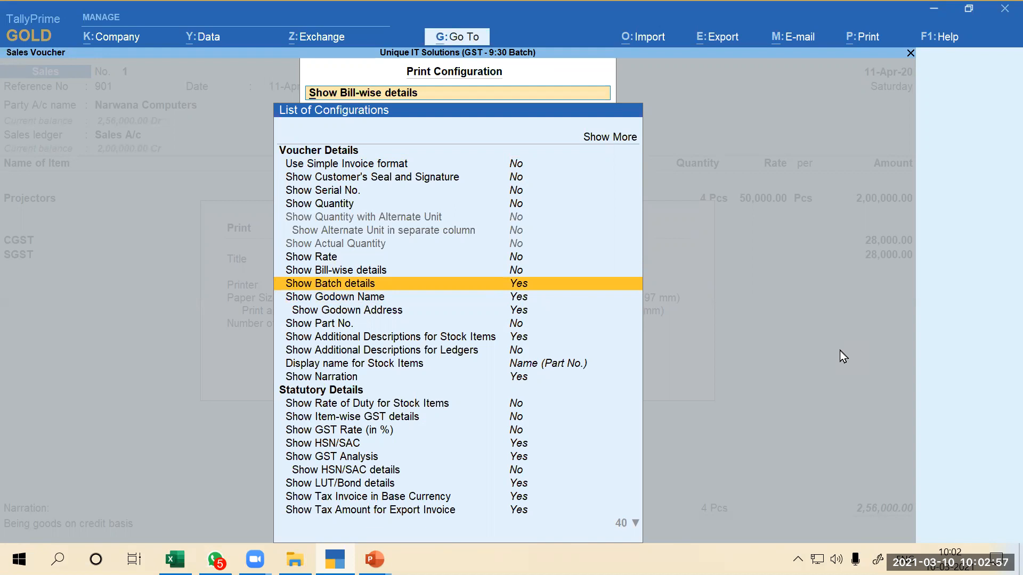
key(Return)
Set Show Godown Name and its Show Godown Address option to No
key(Down)
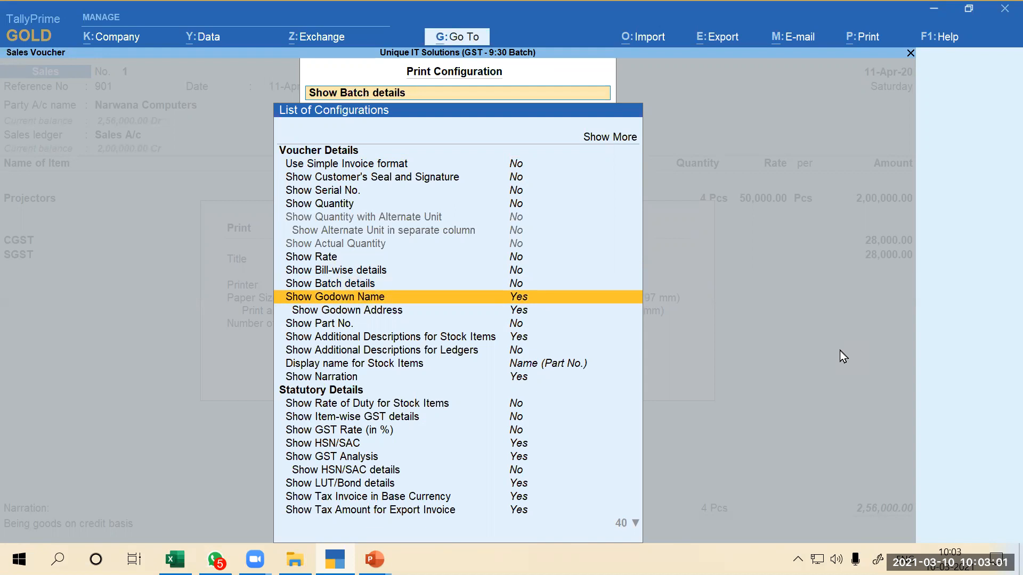
key(Down)
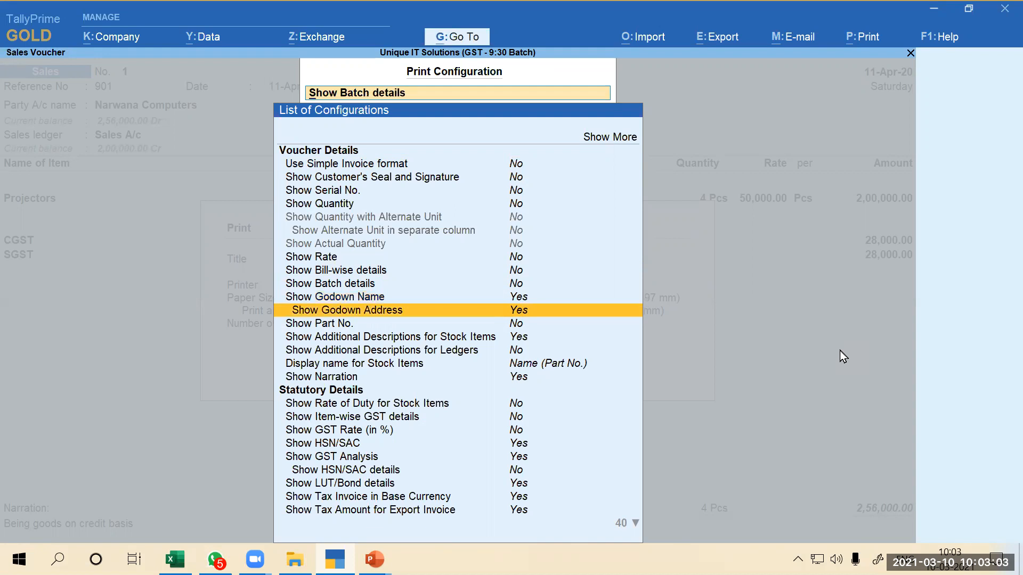
key(Return)
key(Up)
key(Return)
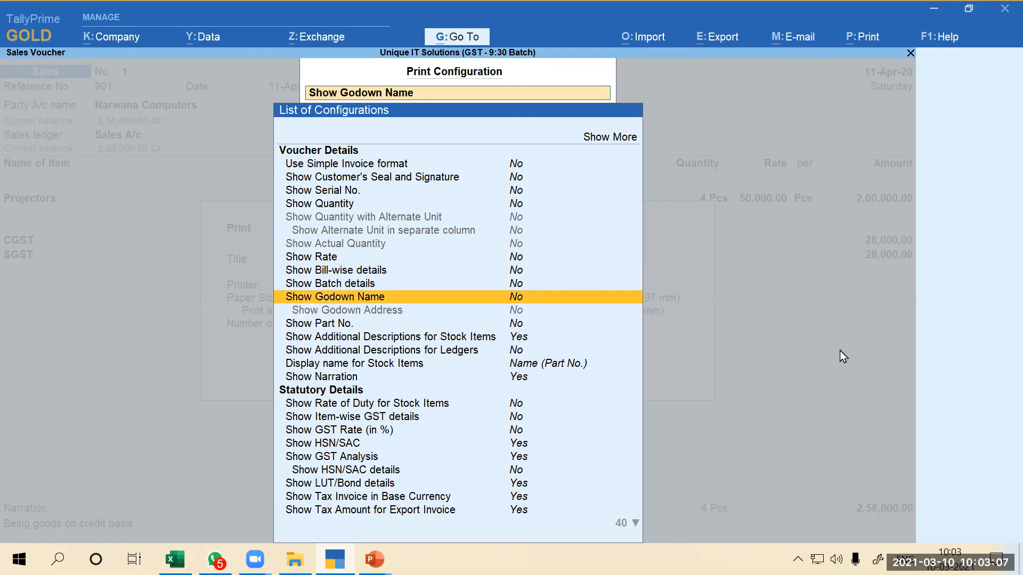
Set Show Additional Descriptions for Stock Items to No
key(Down)
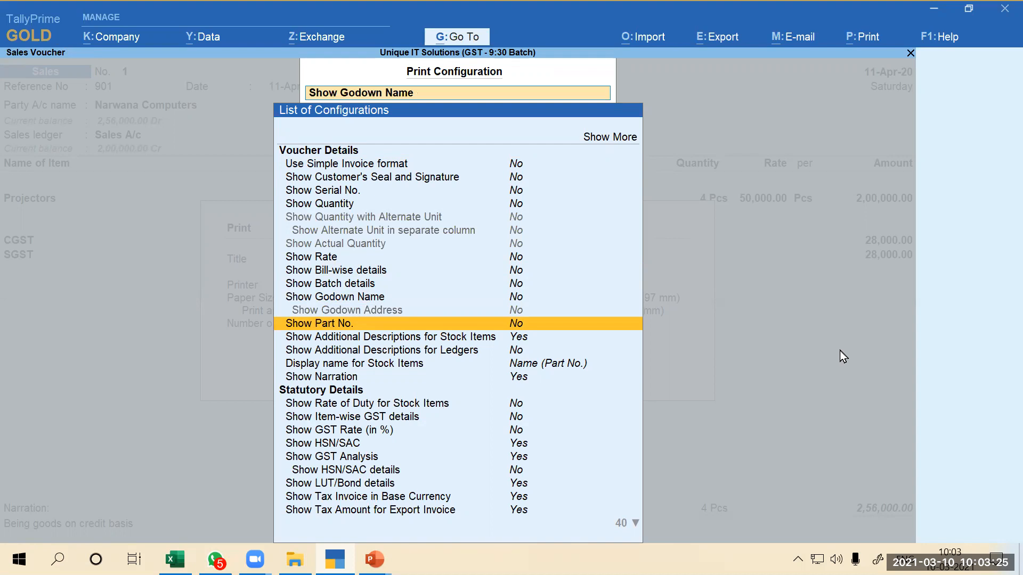
key(Down)
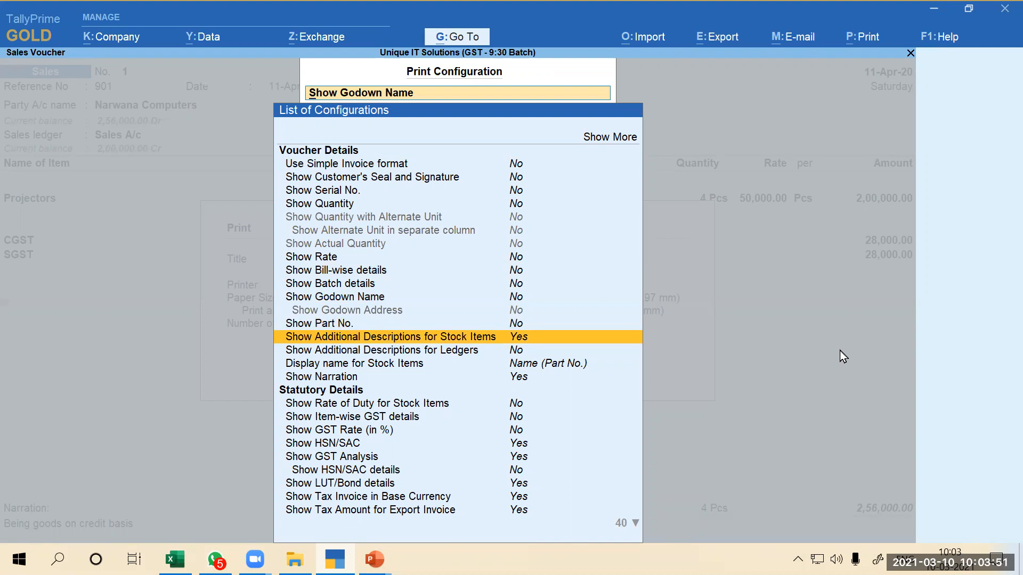
key(Return)
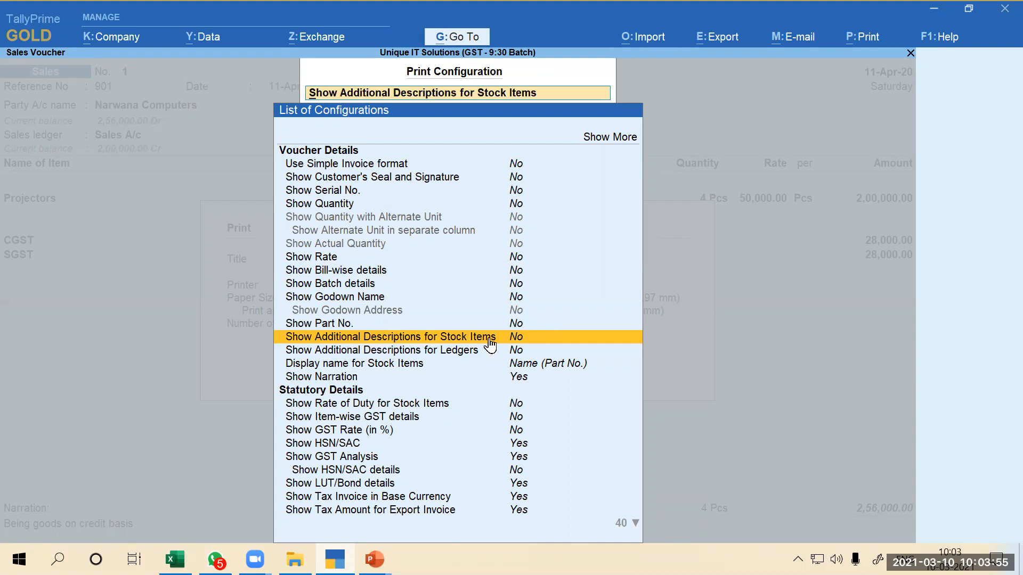
Set Display name for Stock Items to Name Only in the print configuration
click(470, 355)
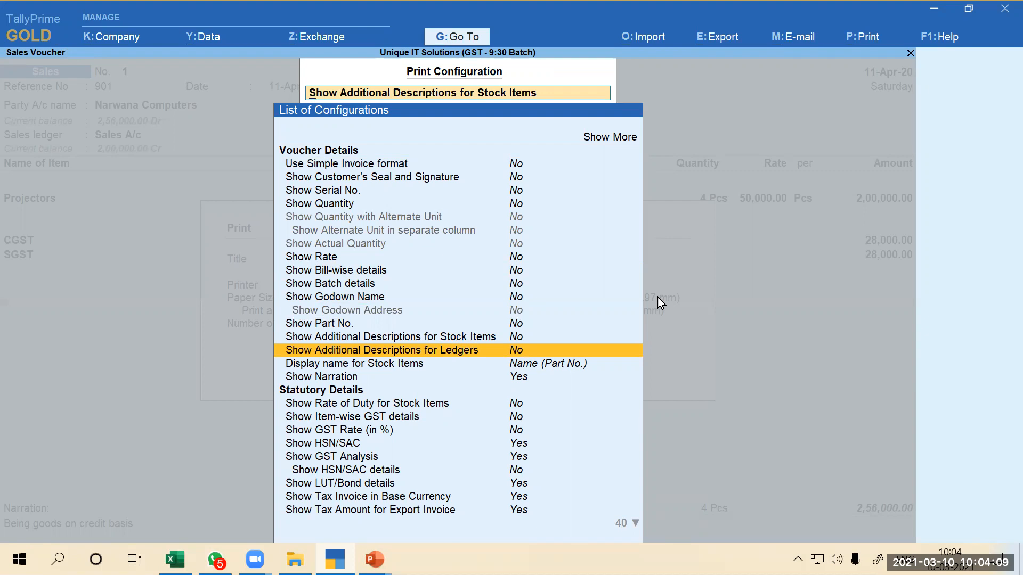
key(Down)
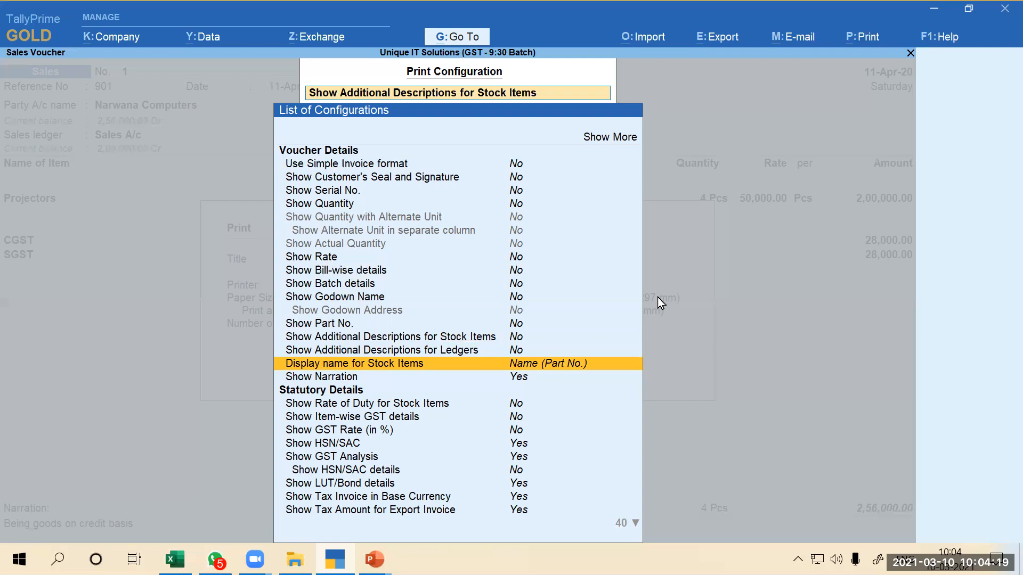
key(Return)
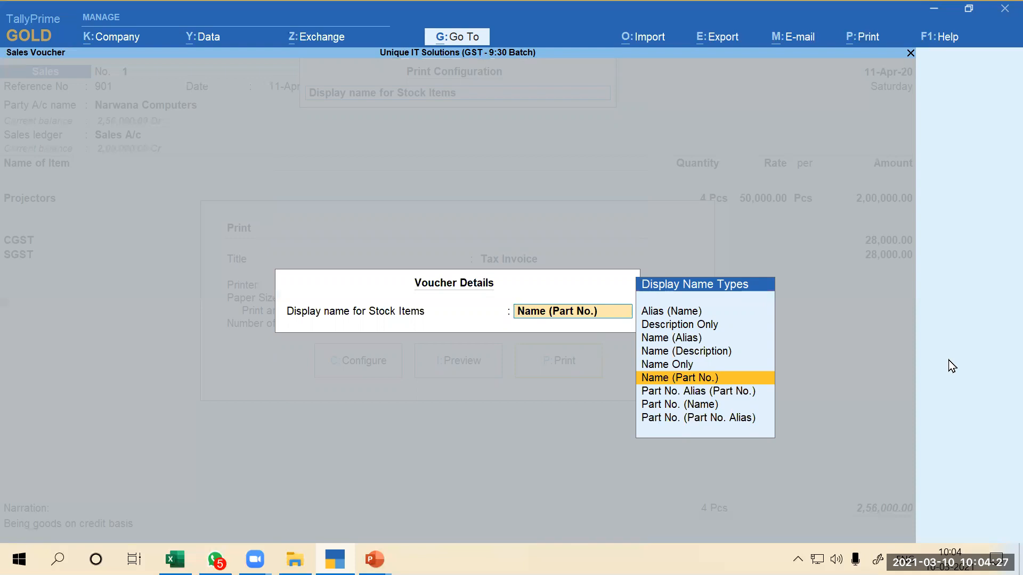
key(Up)
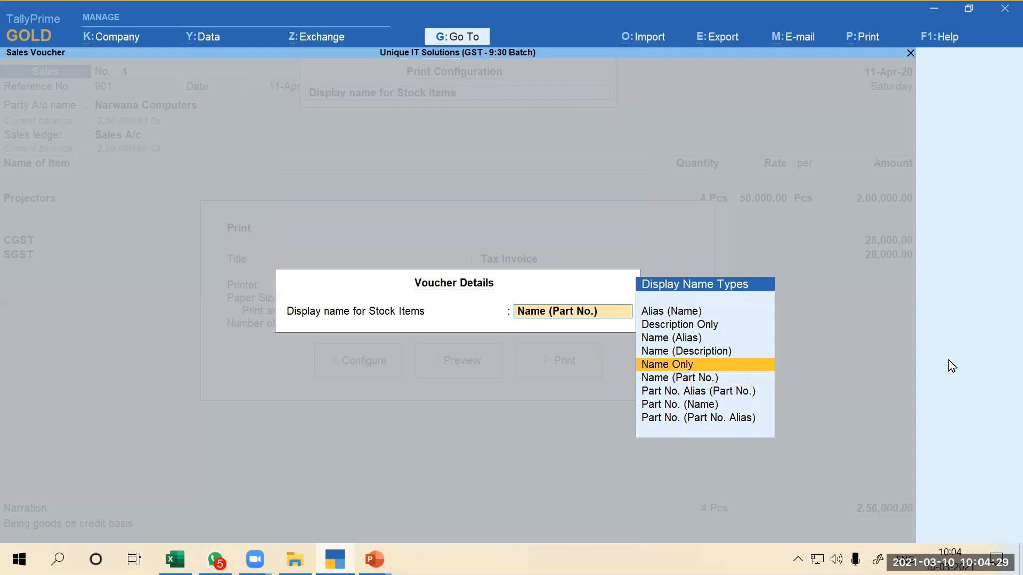
key(Up)
key(Up)
key(Up)
key(Up)
key(Down)
key(Down)
key(Down)
key(Down)
key(Up)
key(Return)
key(Down)
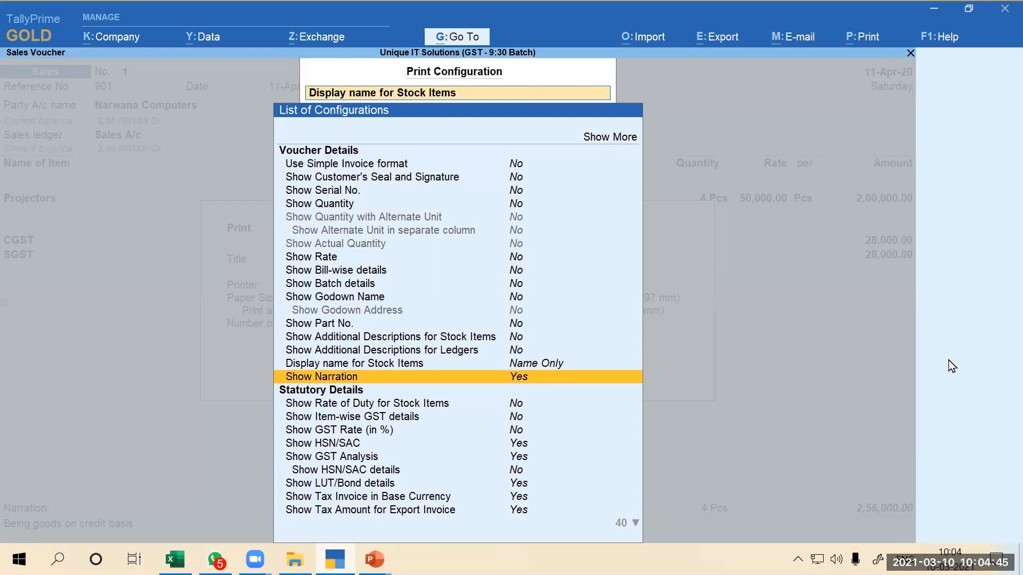
Preview the Tax Invoice enlarged and examine the narration under Remarks and the Declaration, marking both areas before closing the preview
key(ctrl)
key(i)
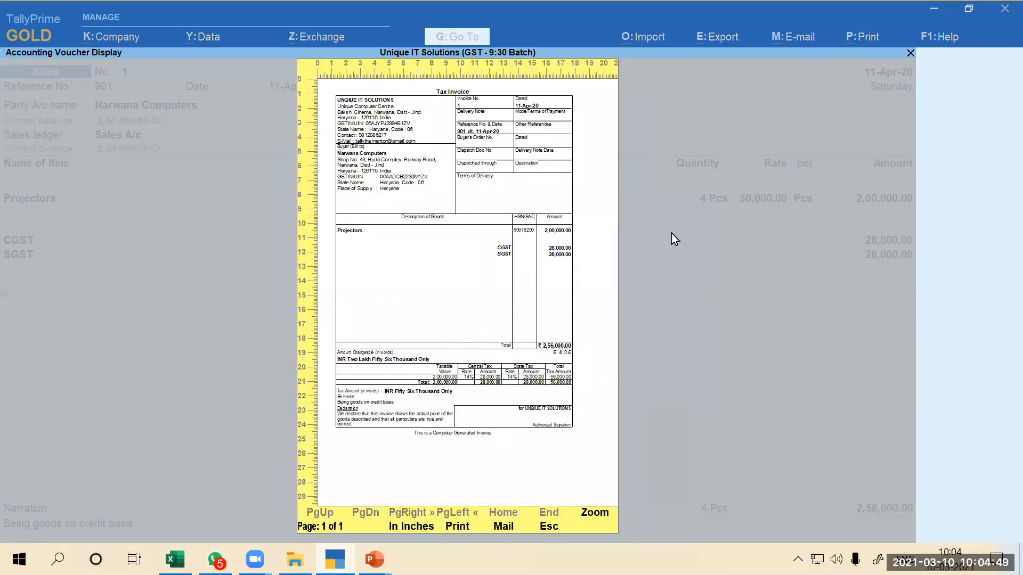
key(alt+z)
drag(911, 109, 957, 386)
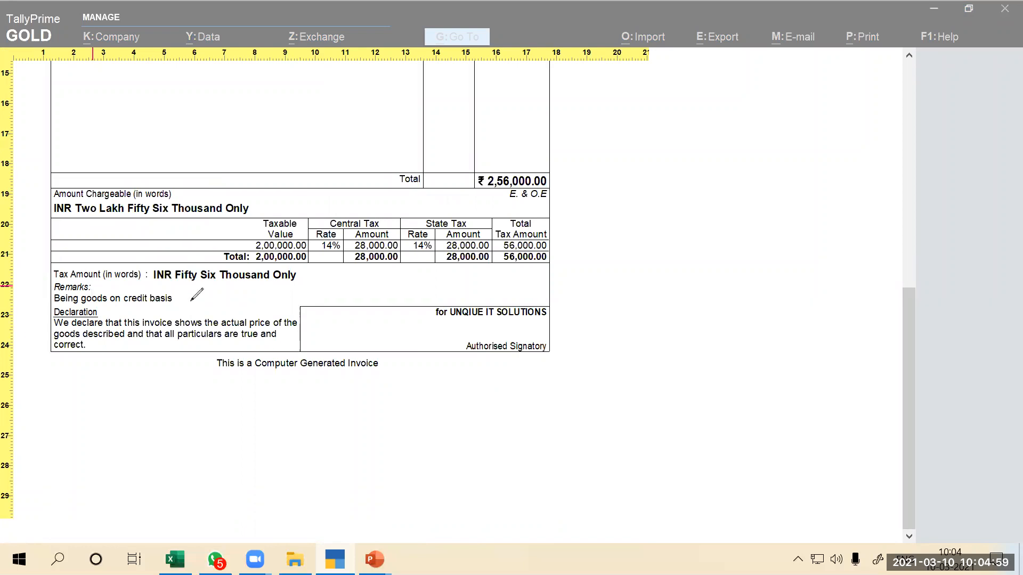
mouse_move(178, 295)
mouse_down()
mouse_move(187, 301)
mouse_move(210, 288)
mouse_up()
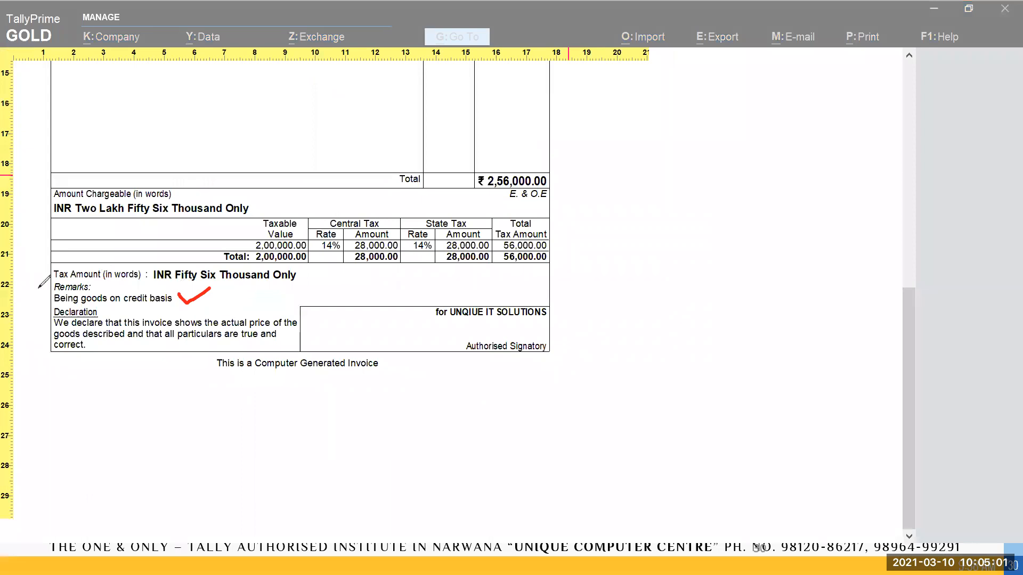
mouse_move(26, 297)
mouse_down()
mouse_move(47, 296)
mouse_move(36, 304)
mouse_up()
mouse_move(63, 305)
mouse_down()
mouse_move(44, 314)
mouse_move(52, 364)
mouse_move(76, 366)
mouse_up()
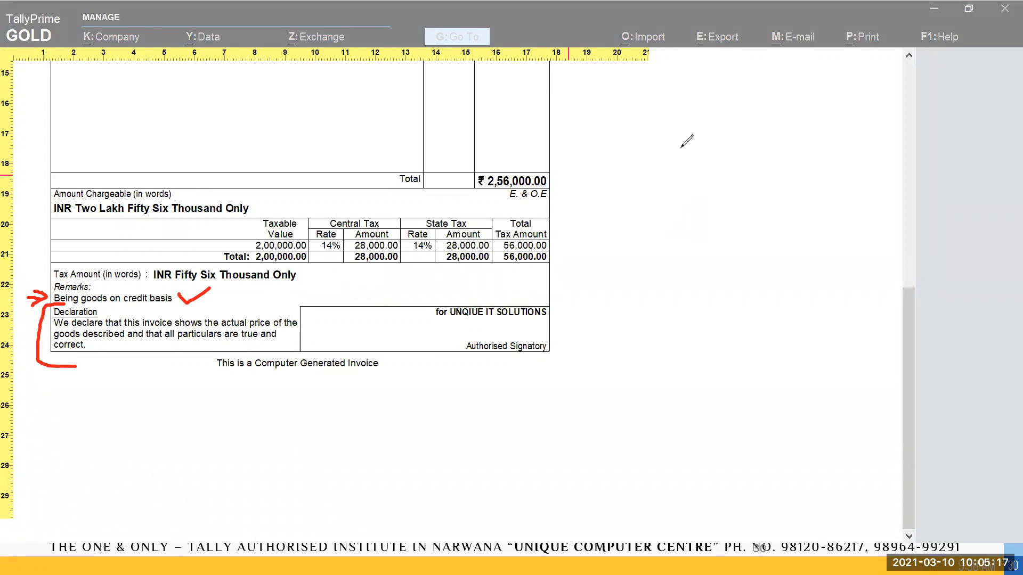
key(Escape)
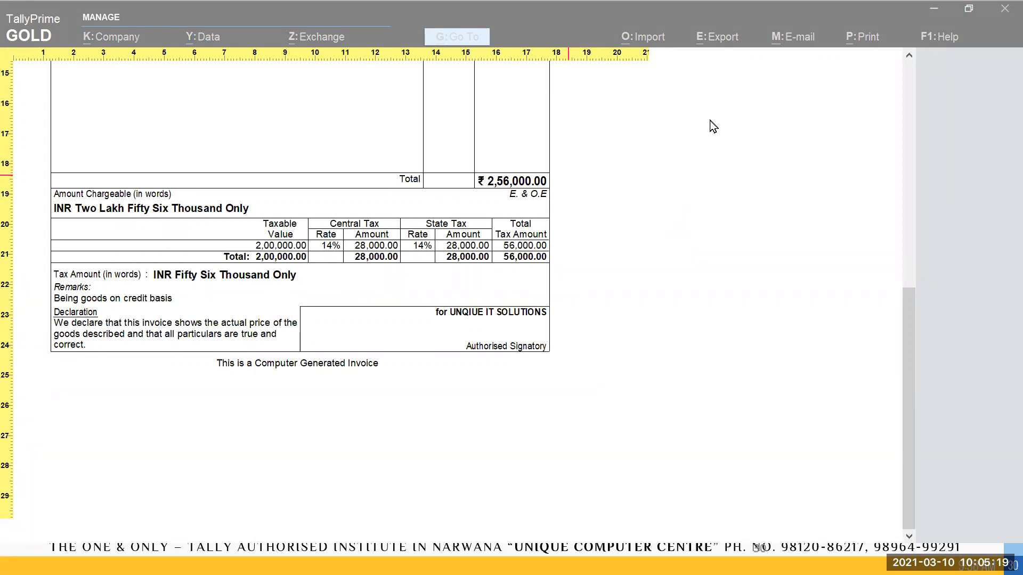
key(Escape)
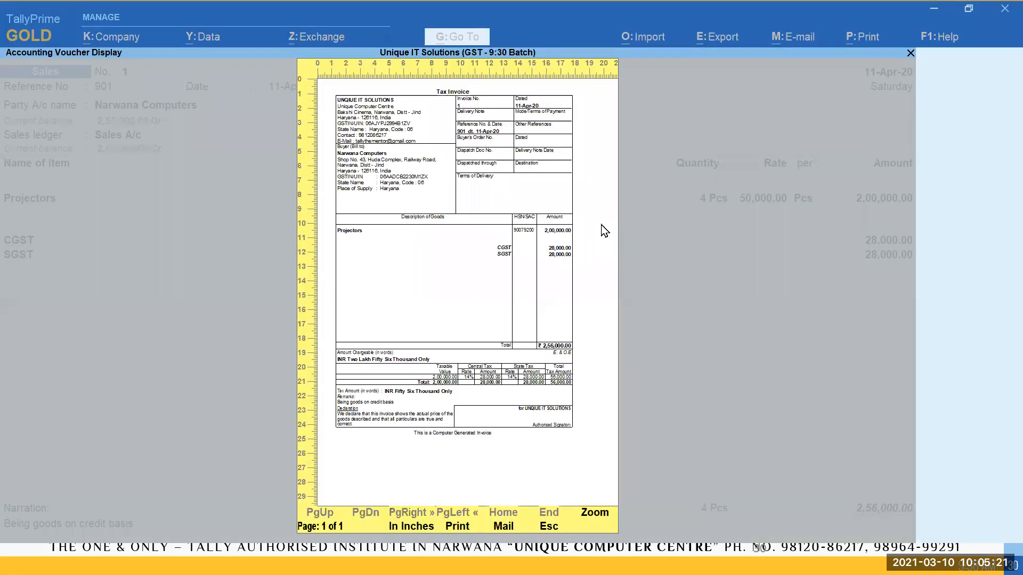
key(Escape)
Reopen the print configuration and set Show Customer's Seal and Signature and Show Serial No. to Yes
key(c)
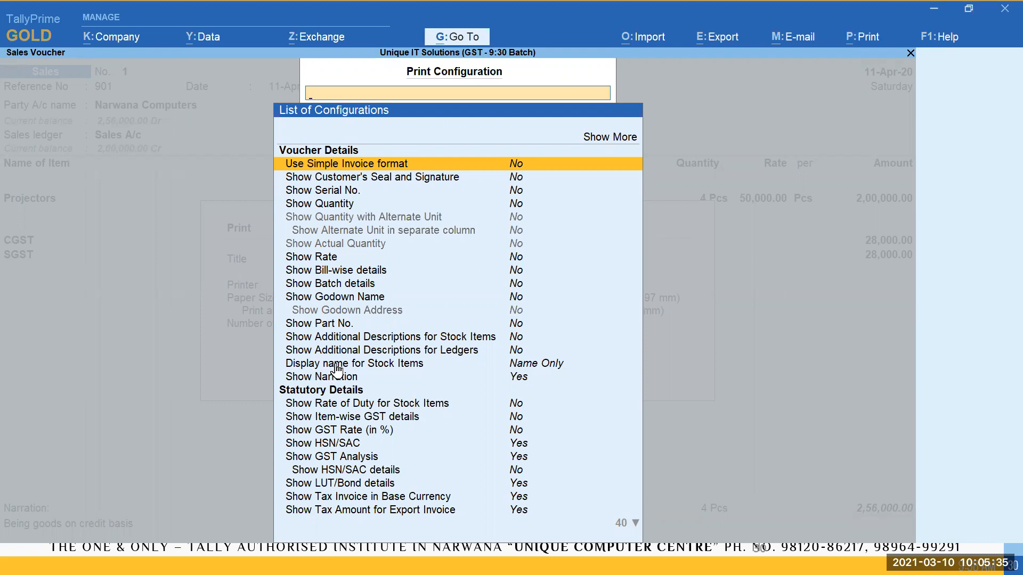
key(Down)
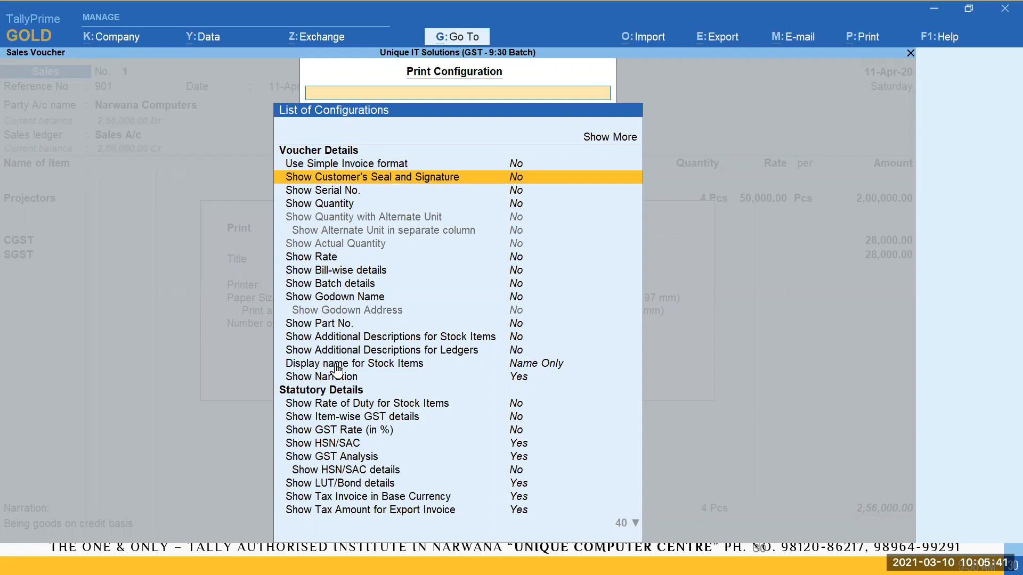
key(Return)
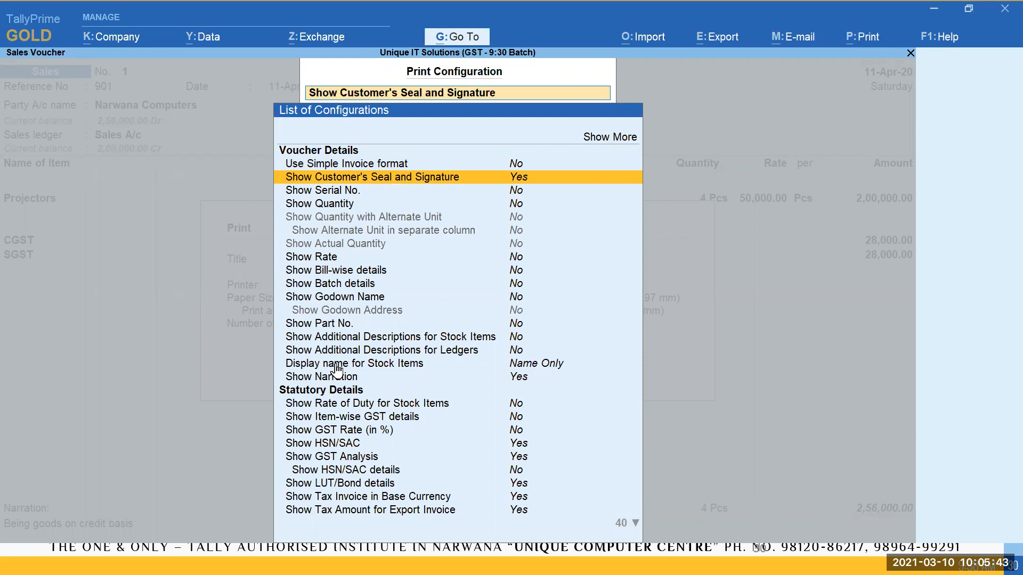
key(Down)
key(Return)
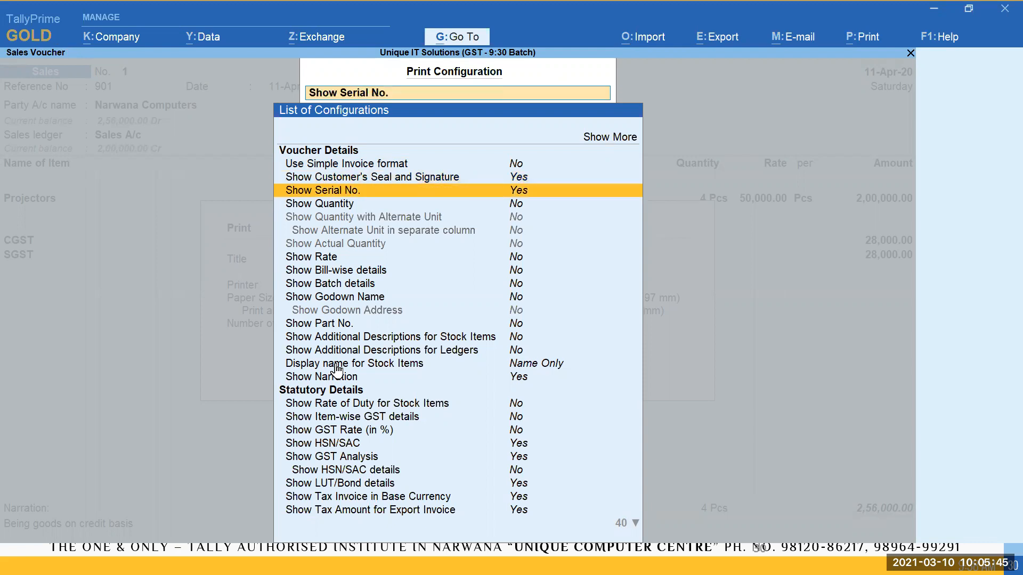
Set Show Quantity to Yes under Voucher Details
key(Down)
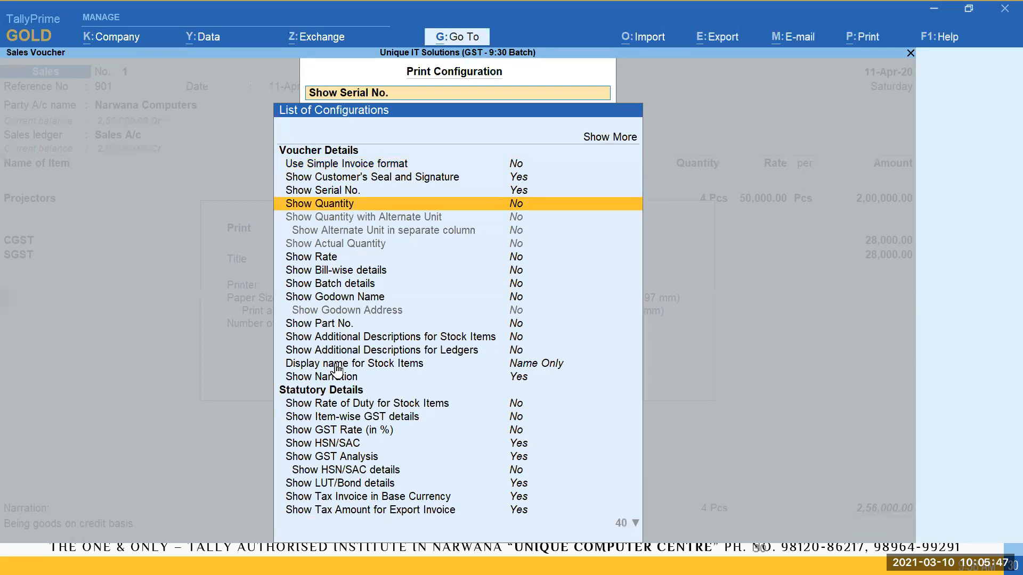
key(Return)
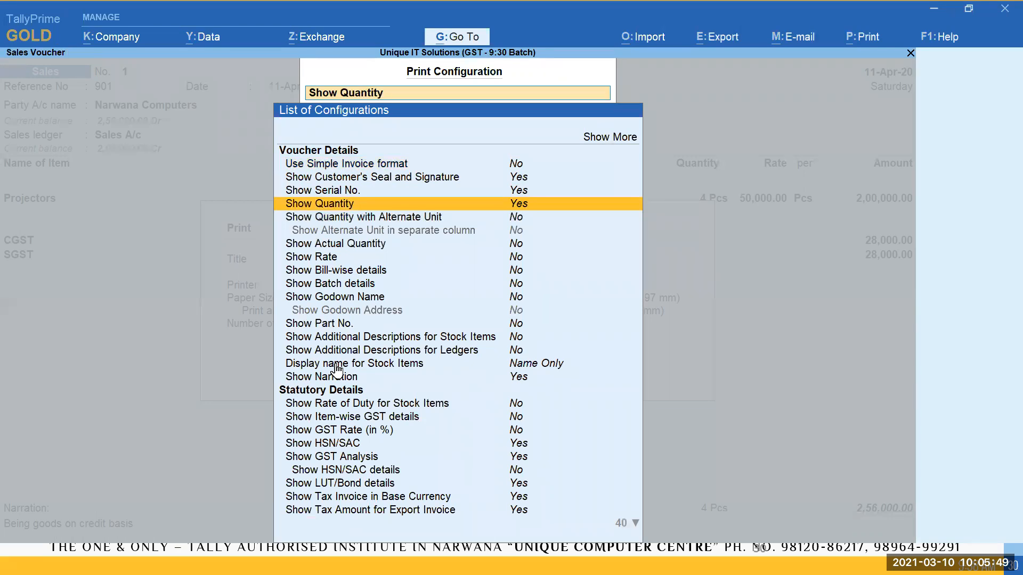
key(Down)
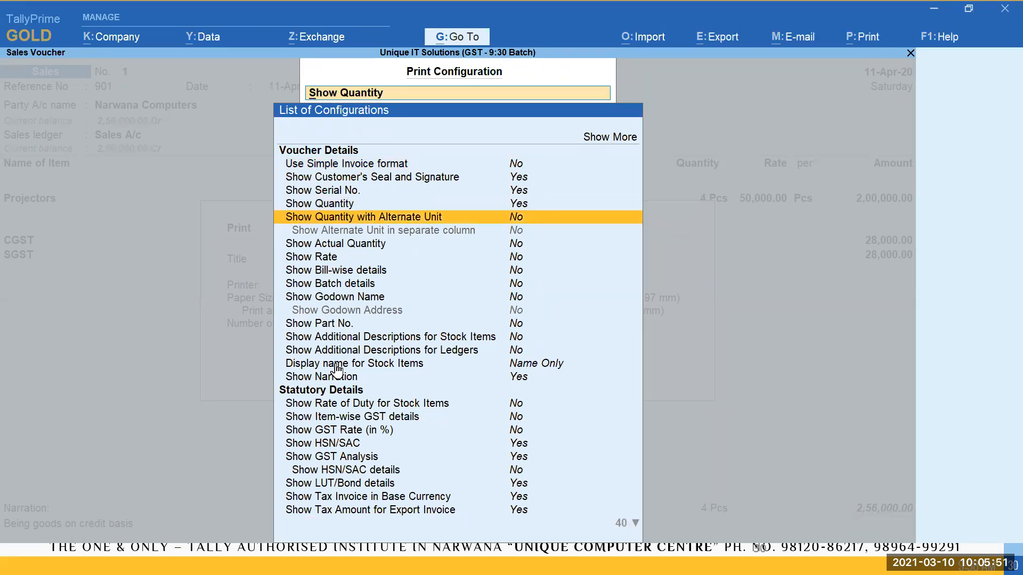
key(Down)
key(Down)
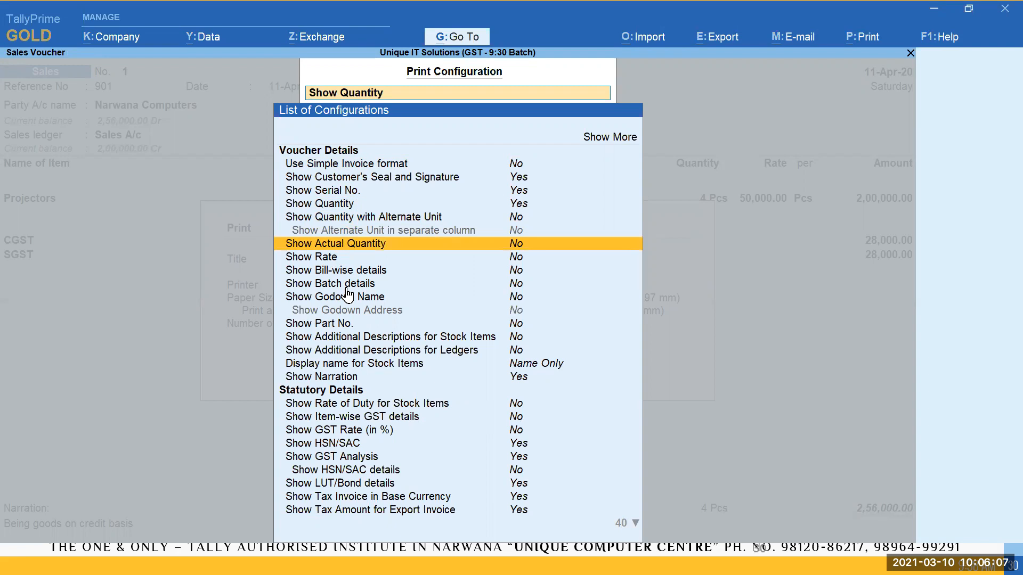
Set Show Rate and Show Bill-wise details to Yes
key(Down)
key(Return)
key(Down)
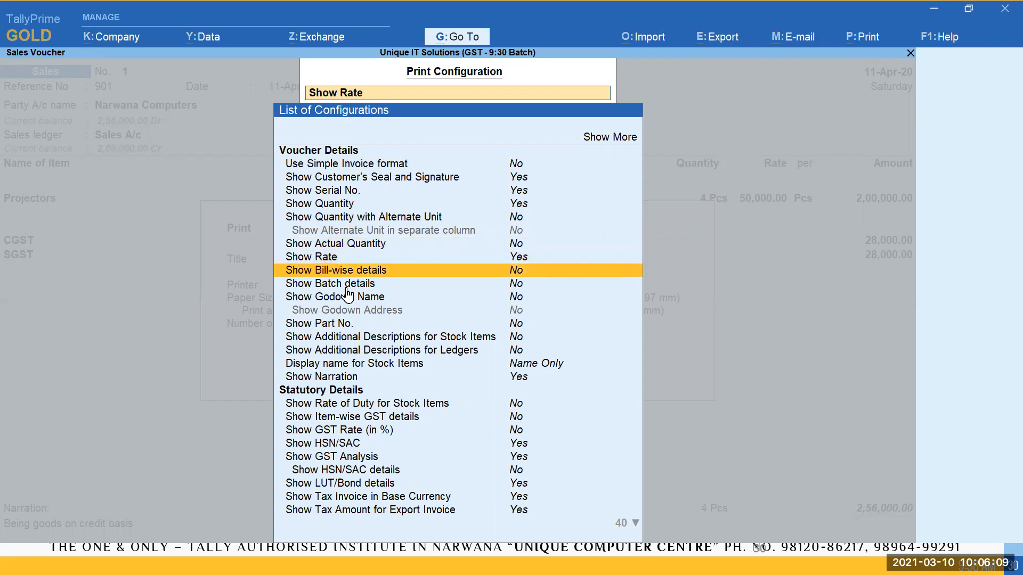
key(Return)
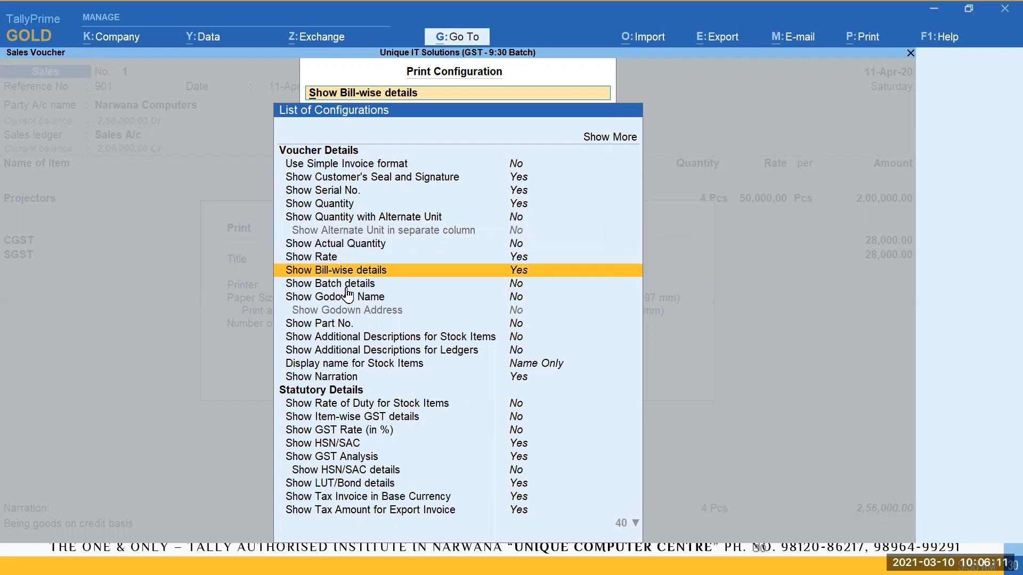
Review the remaining Voucher Details options and the Statutory Details options down to the Header Information section
key(Down)
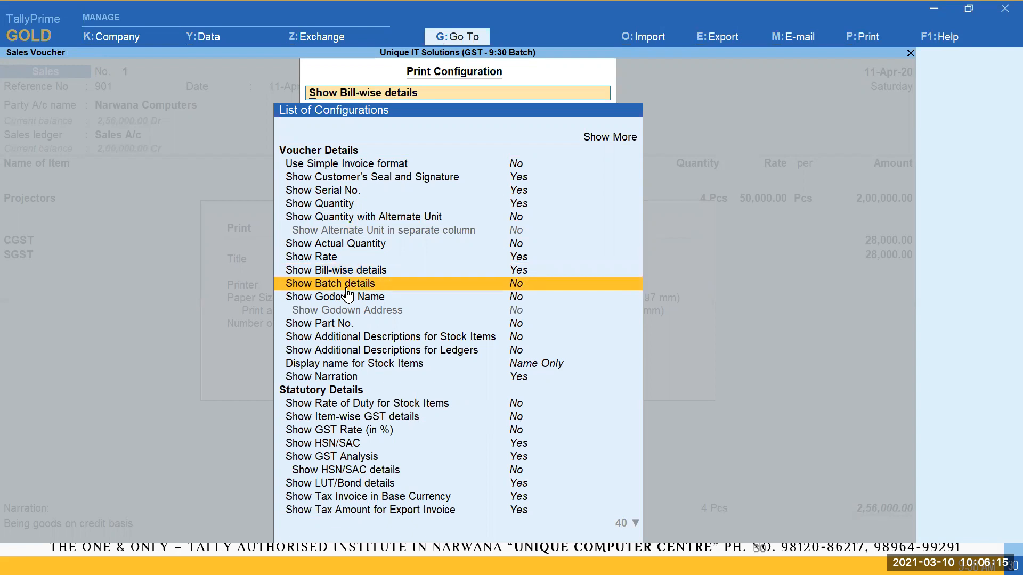
key(Down)
key(Down)
key(Down)
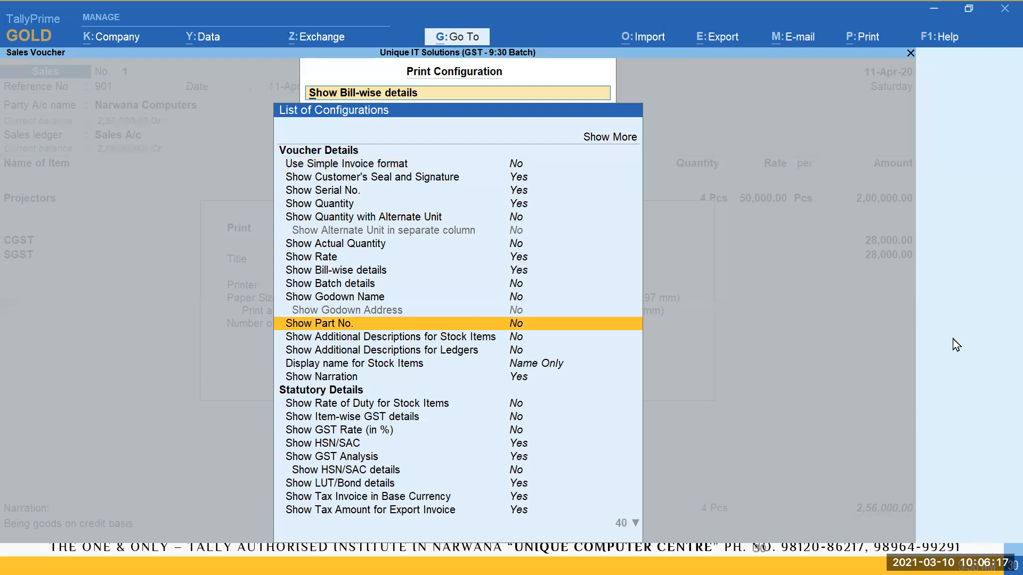
key(Down)
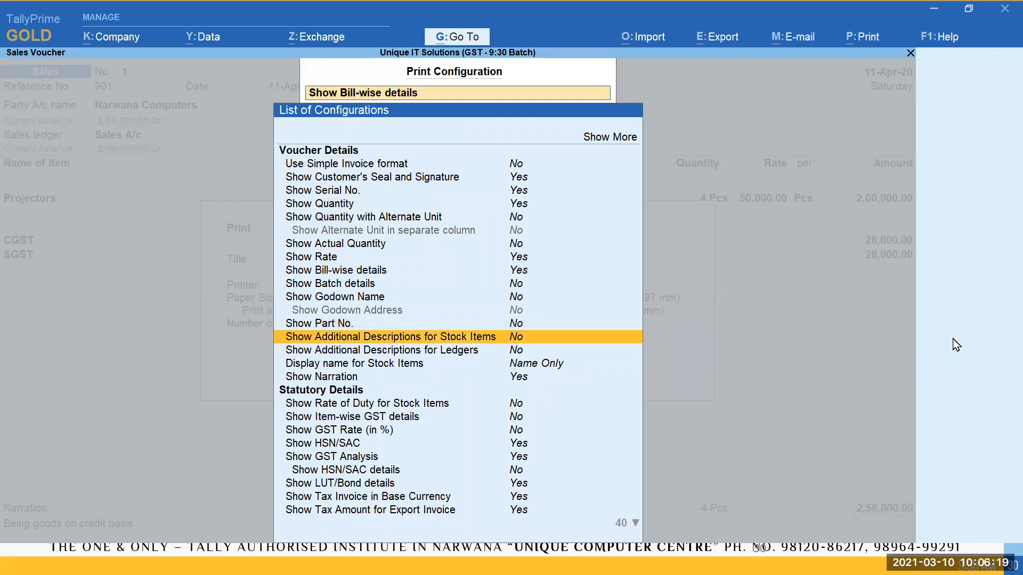
key(Down)
key(Down)
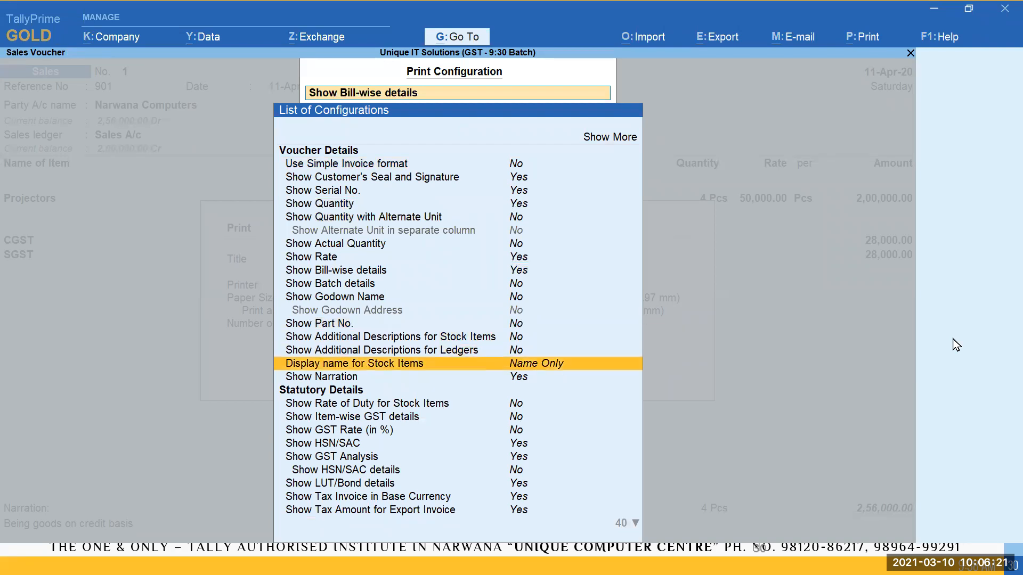
key(Down)
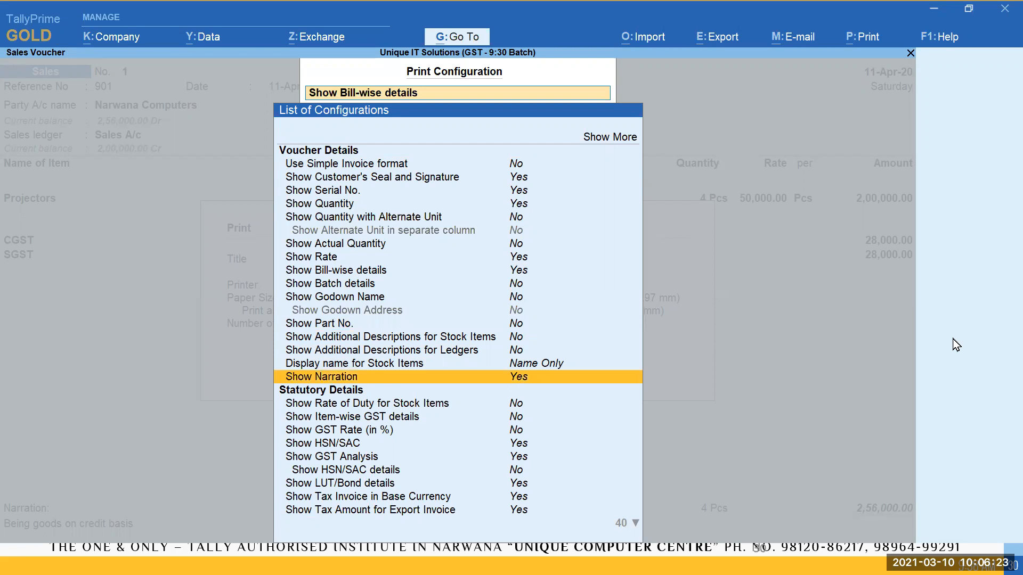
key(ctrl)
key(Down)
key(Down)
key(Down)
key(Down)
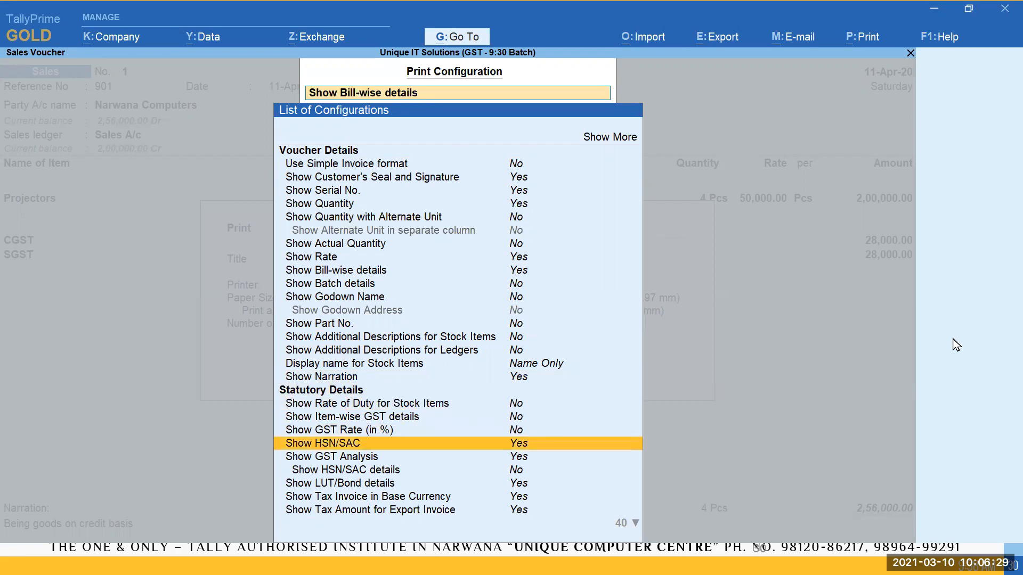
key(Up)
key(Up)
key(Up)
key(Up)
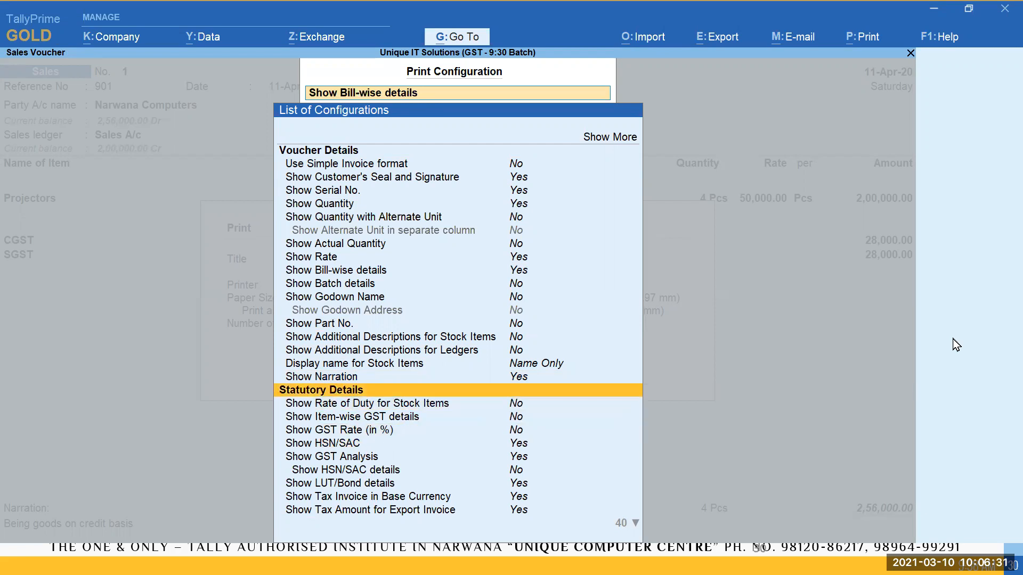
key(Down)
key(Down)
key(Down)
key(Down)
key(Down)
key(Down)
key(Down)
key(Down)
key(Down)
key(Down)
key(Down)
key(Down)
Set Show HSN/SAC and Show GST Analysis to No under Statutory Details
key(Up)
key(Up)
key(Up)
key(Up)
key(Up)
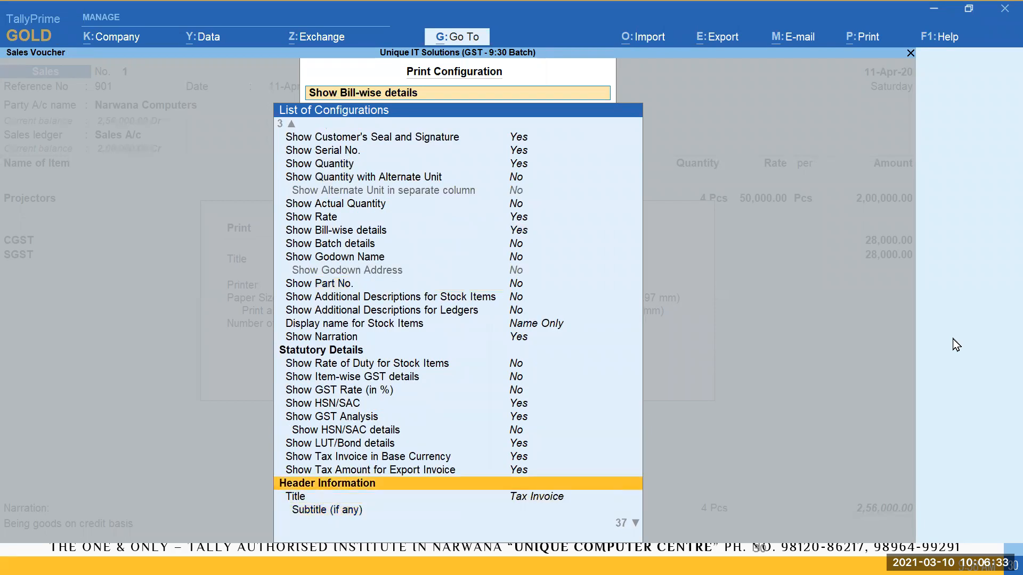
key(Up)
key(Up)
key(Up)
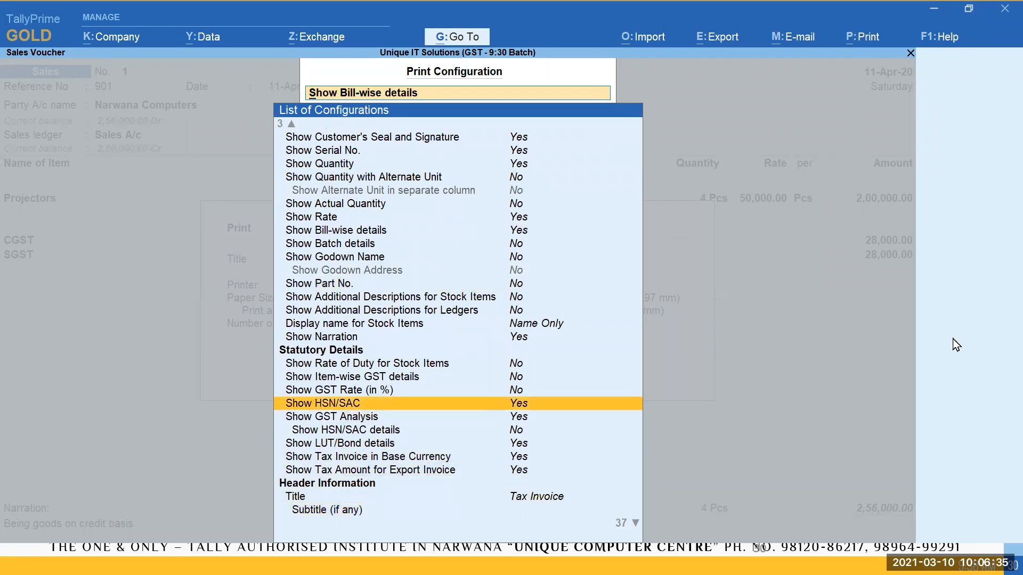
key(Return)
key(Down)
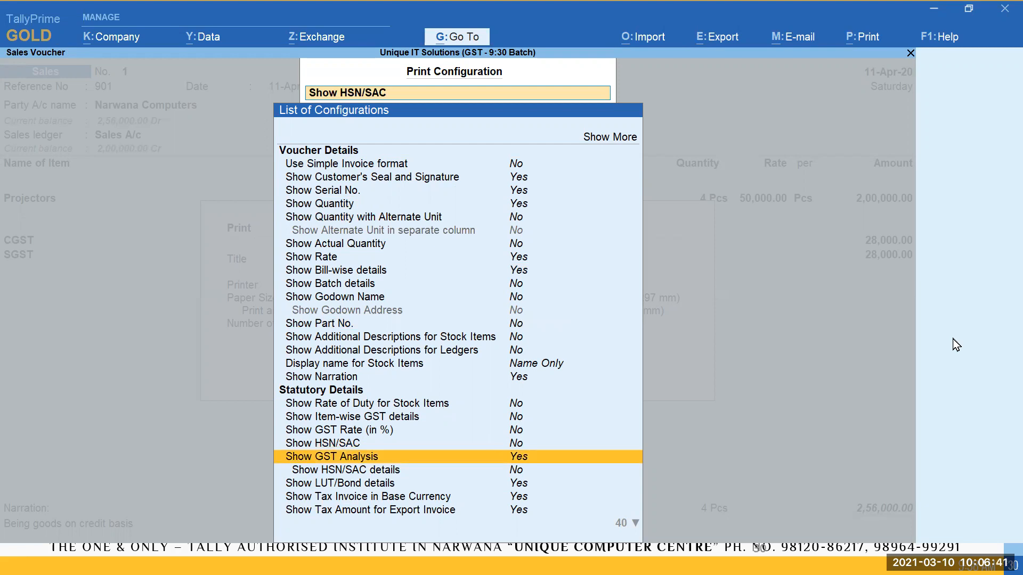
key(Return)
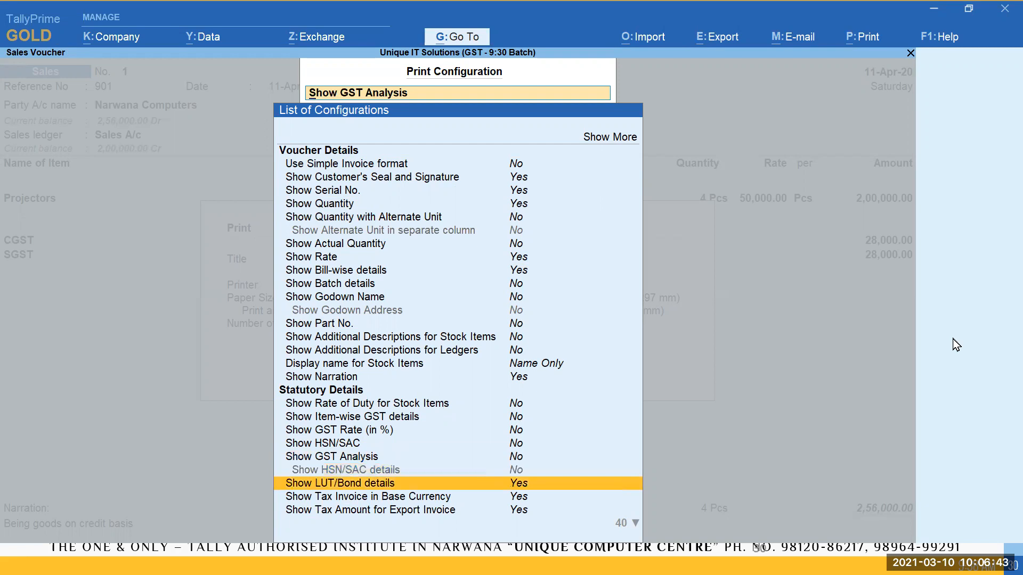
Set Show LUT/Bond details, Show Tax Invoice in Base Currency and Show Tax Amount for Export Invoice to No
key(Return)
key(Return)
key(Return)
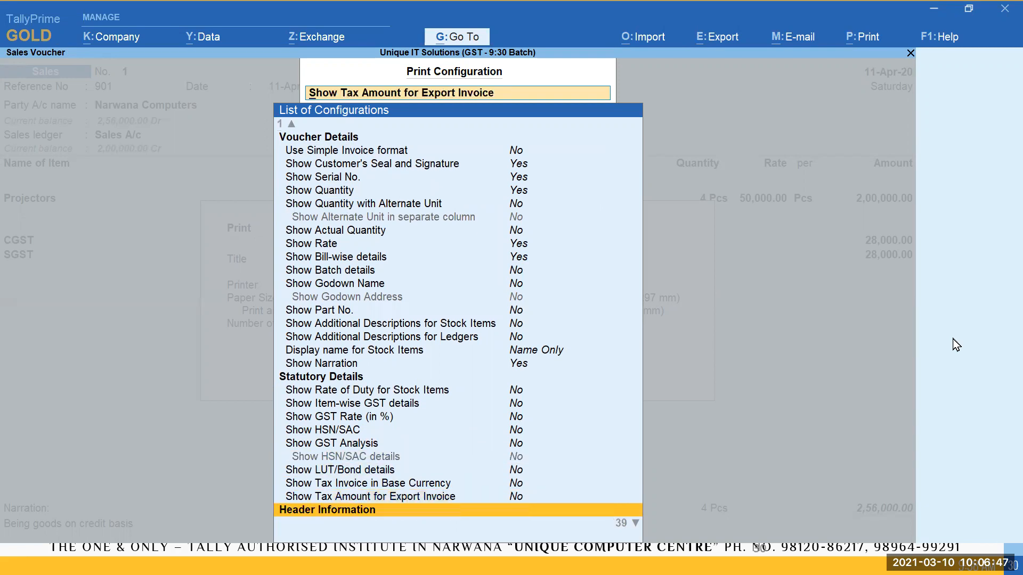
Review the Statutory Details and Voucher Details settings from Header Information back up to the Voucher Details heading
key(Up)
key(Up)
key(Up)
key(Up)
key(Up)
key(Up)
key(Up)
key(Up)
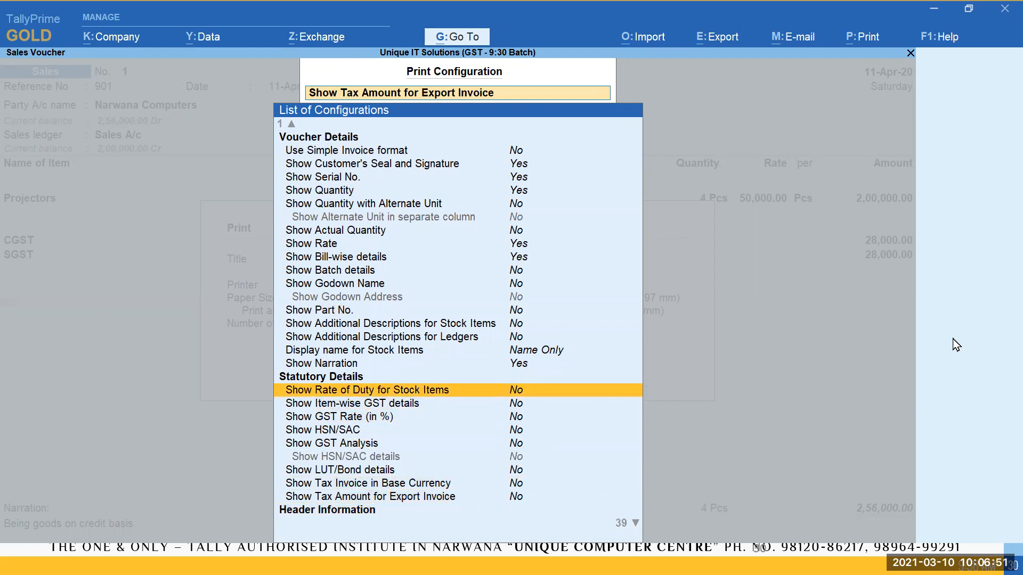
key(Up)
key(Up)
key(Up)
key(Up)
key(Up)
key(Up)
key(Up)
key(Up)
key(Up)
key(Up)
key(Up)
key(Up)
key(Up)
key(Up)
key(Up)
key(Up)
key(Up)
key(Up)
key(Up)
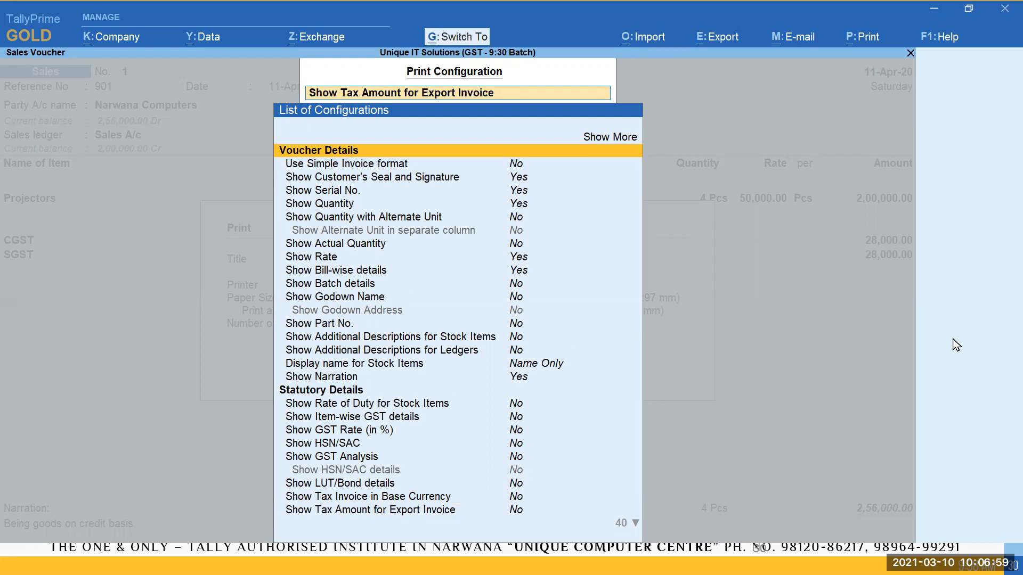
Accept the print configuration and review the Tax Invoice preview for voucher 1, from the header to the signature block
key(ctrl+a)
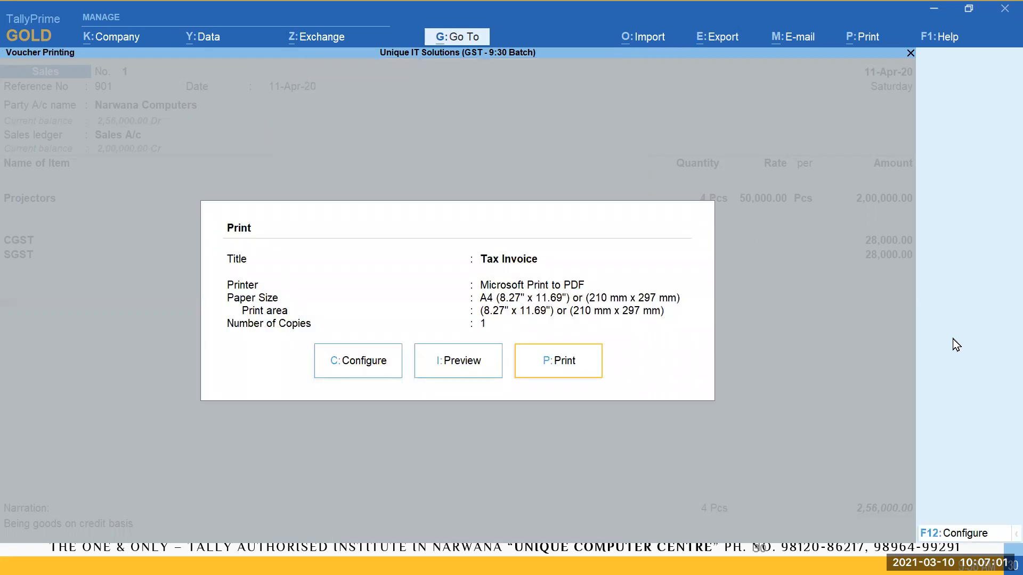
key(i)
key(alt+z)
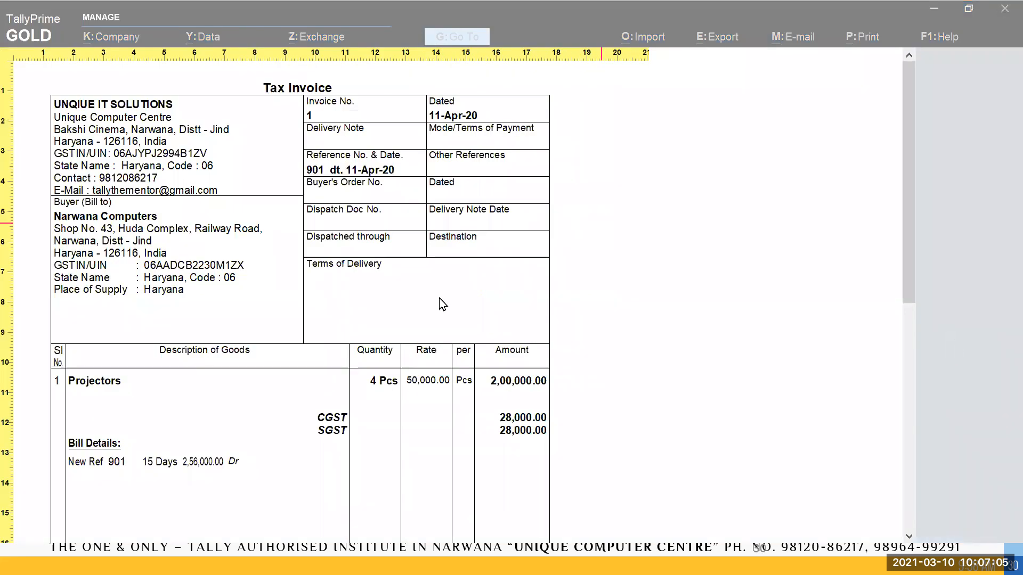
scroll(447, 304, down, 1)
scroll(448, 304, down, 2)
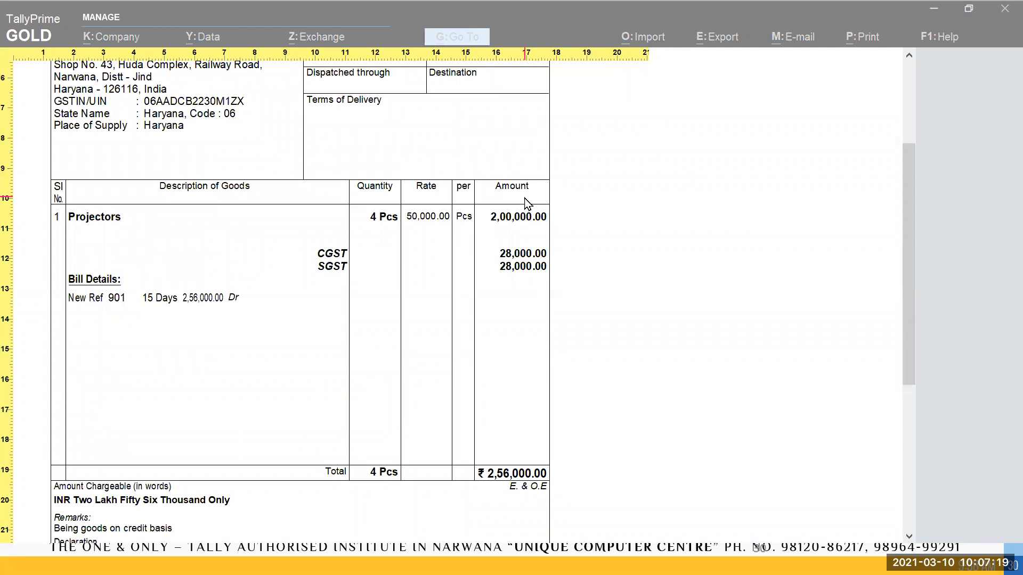
scroll(552, 221, down, 1)
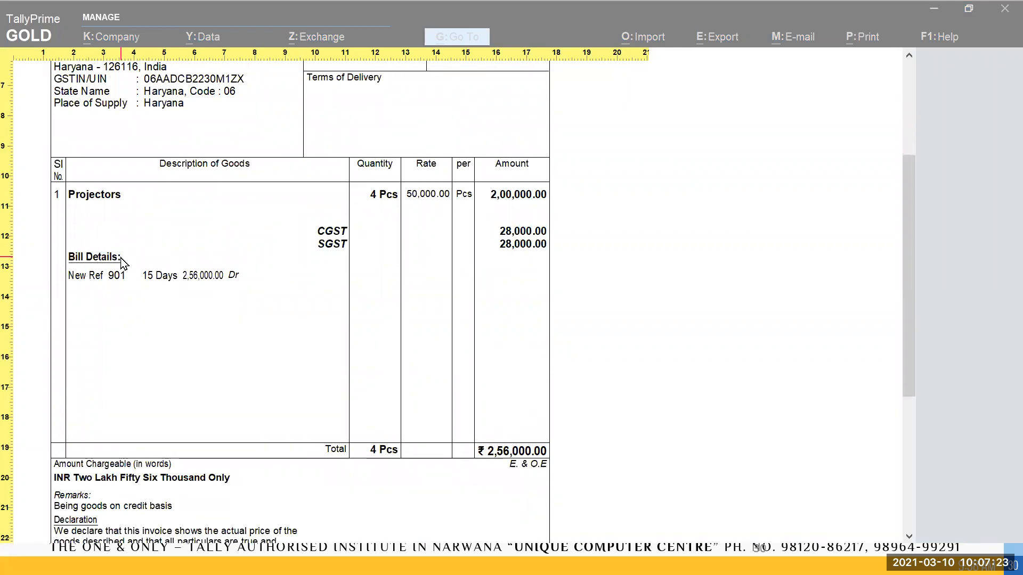
scroll(177, 304, down, 5)
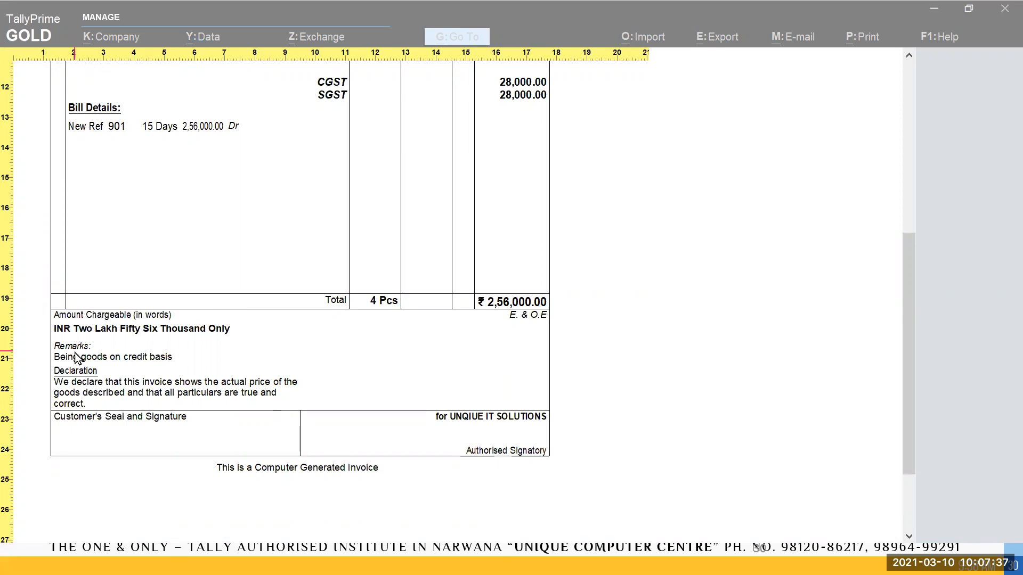
scroll(77, 358, up, 4)
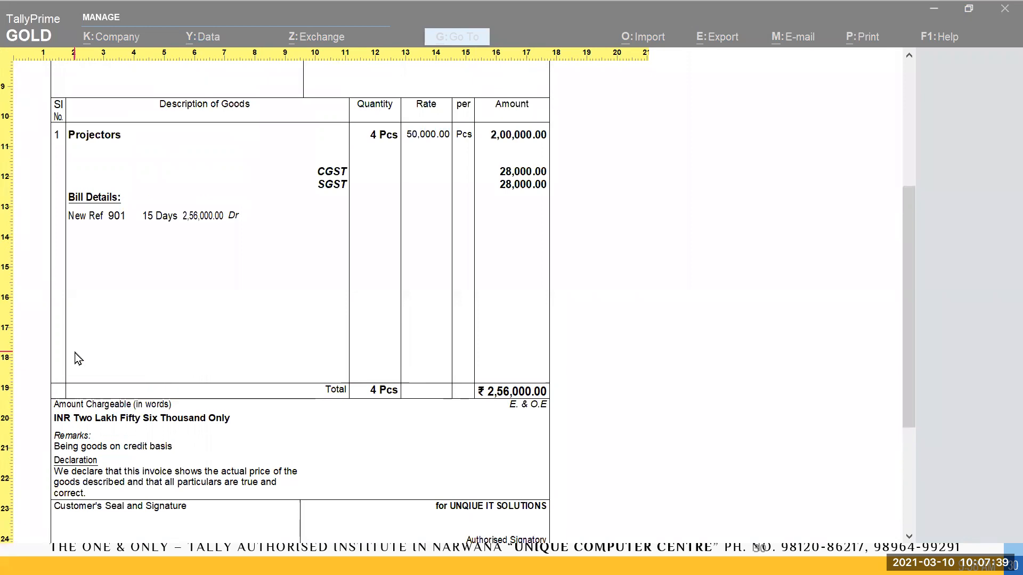
scroll(77, 357, up, 3)
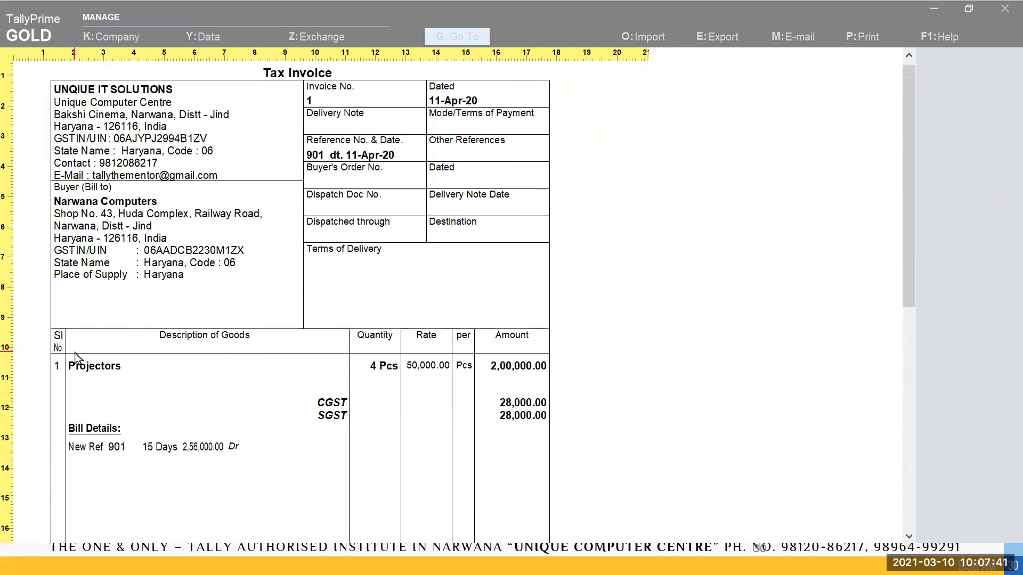
key(Escape)
key(Escape)
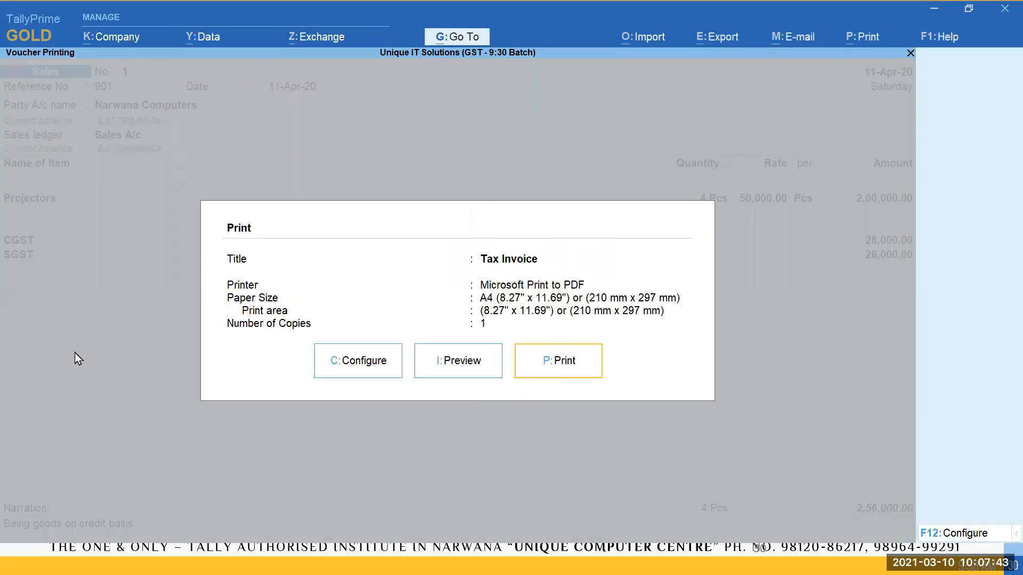
Set Show Item-wise GST details to Yes under Statutory Details in the print configuration
key(c)
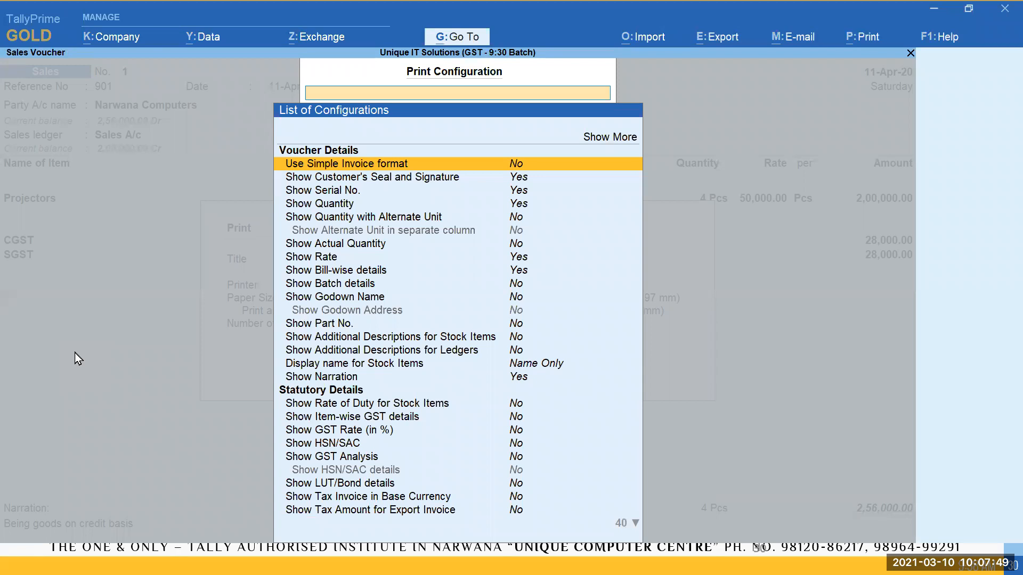
key(Down)
key(Down)
key(Down)
key(Down)
key(Down)
key(Down)
key(Down)
key(Down)
key(Down)
key(Down)
key(Down)
key(Down)
key(Down)
key(Down)
key(Down)
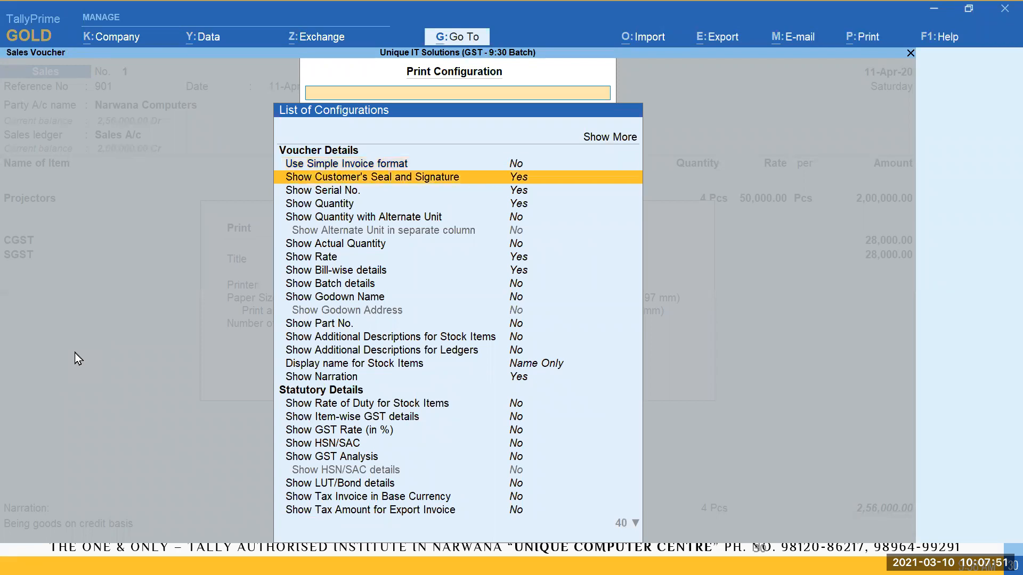
key(Down)
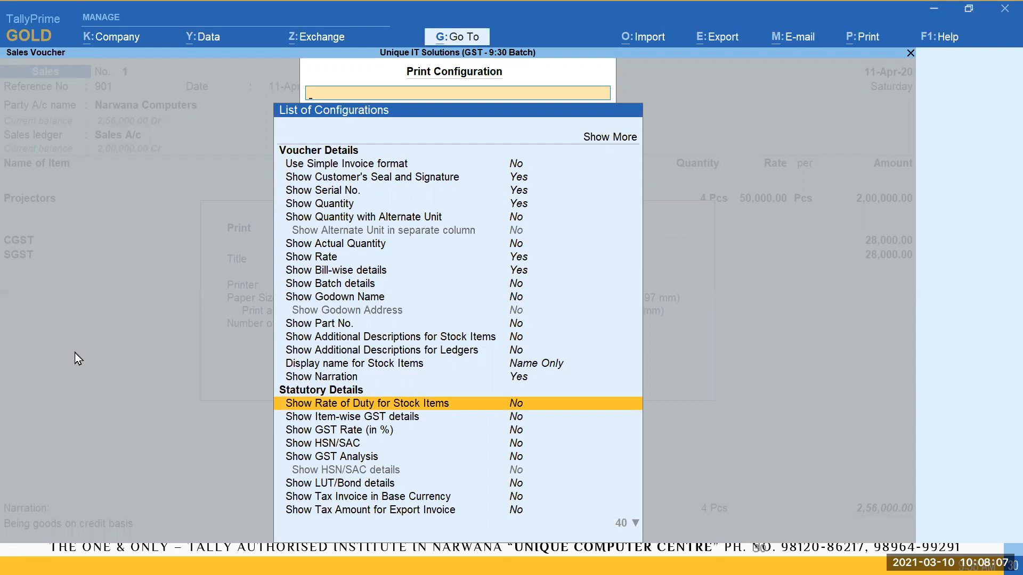
key(Down)
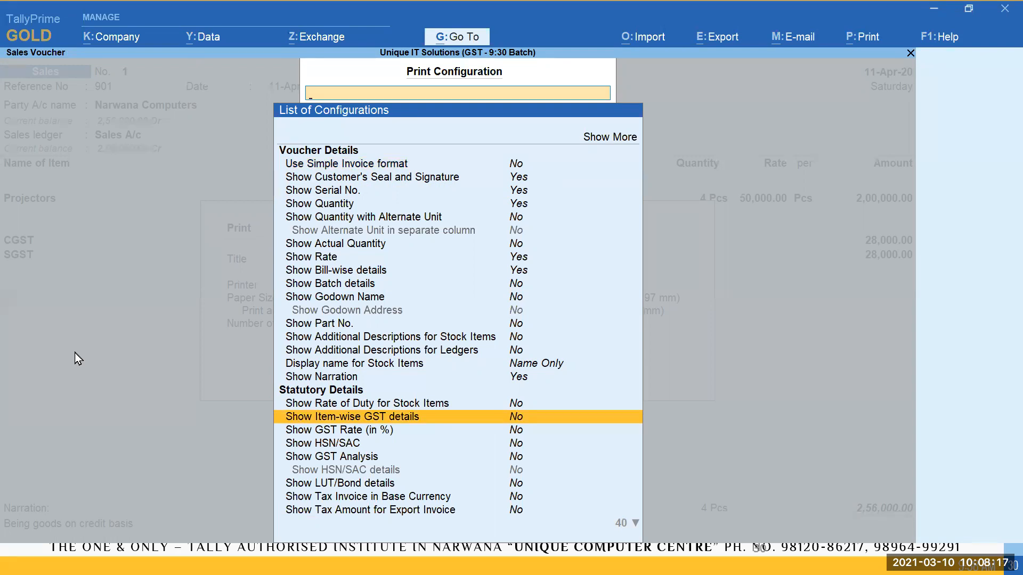
key(Return)
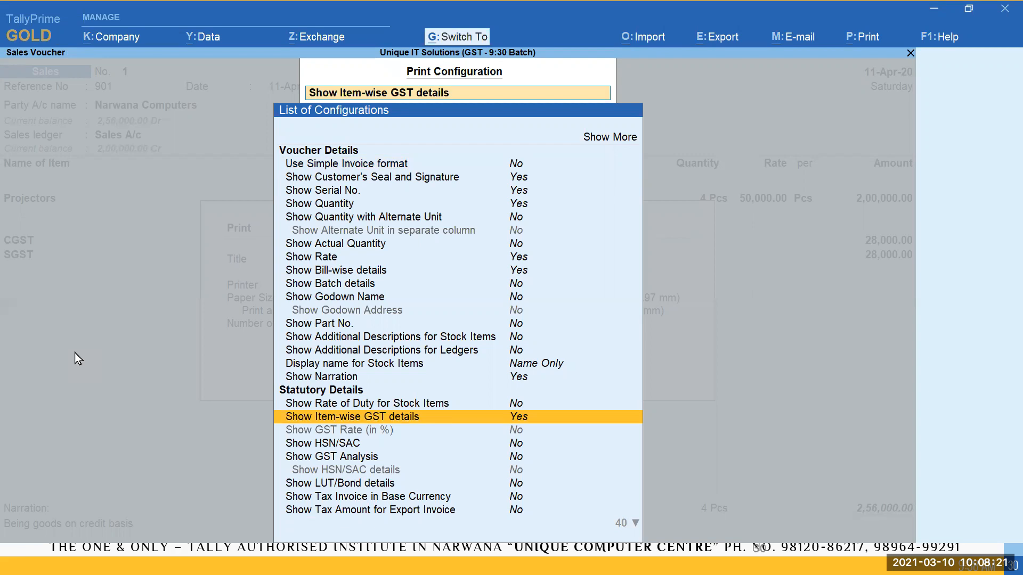
key(Escape)
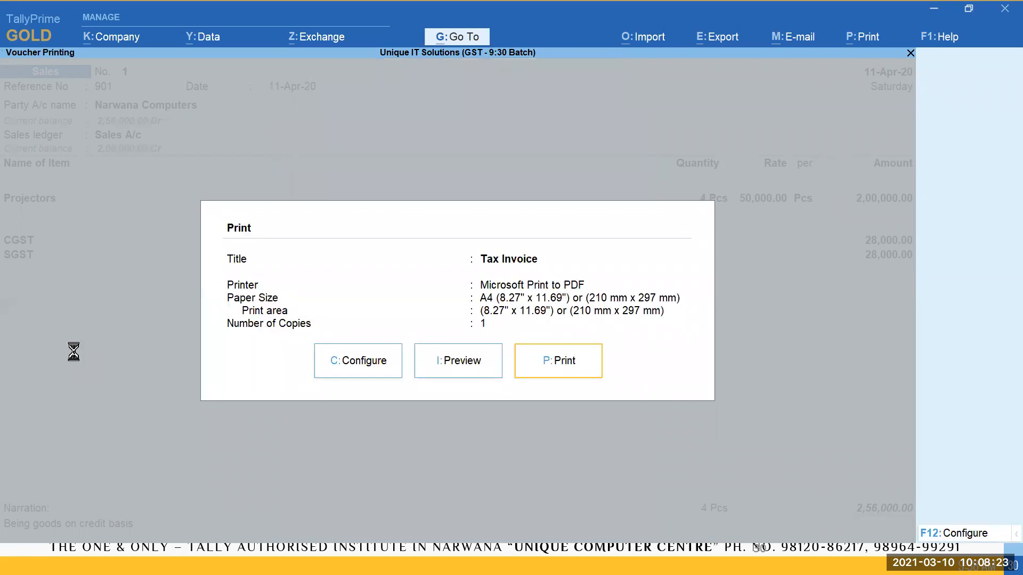
Preview voucher 1's Tax Invoice at enlarged size and examine its taxable value, Central Tax and State Tax columns
key(i)
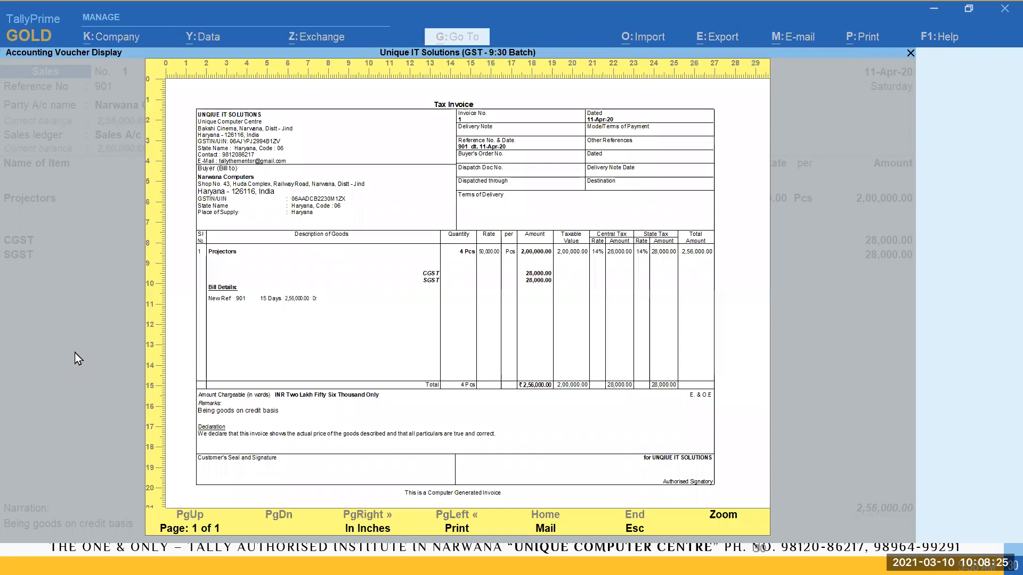
key(alt+z)
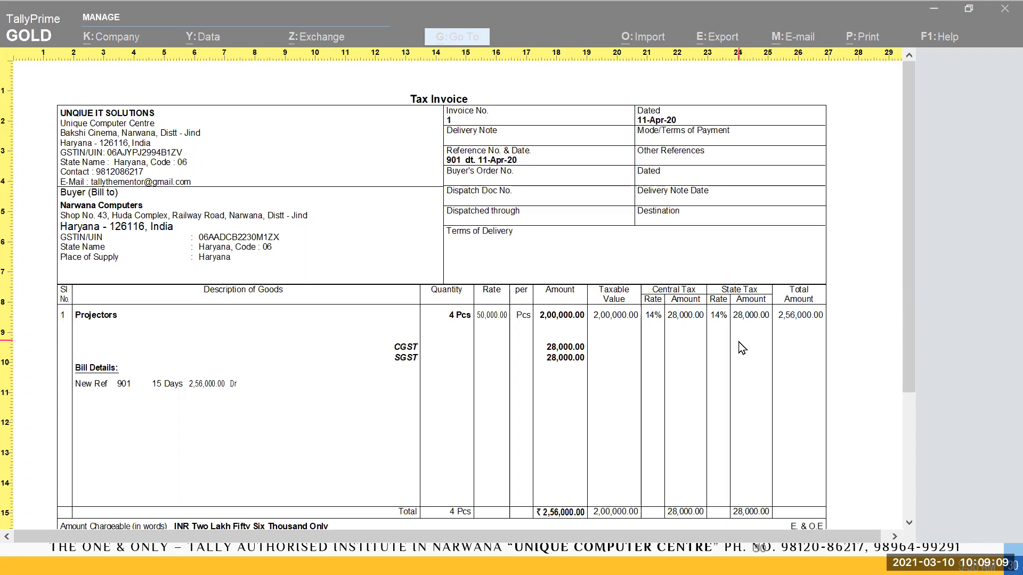
key(Return)
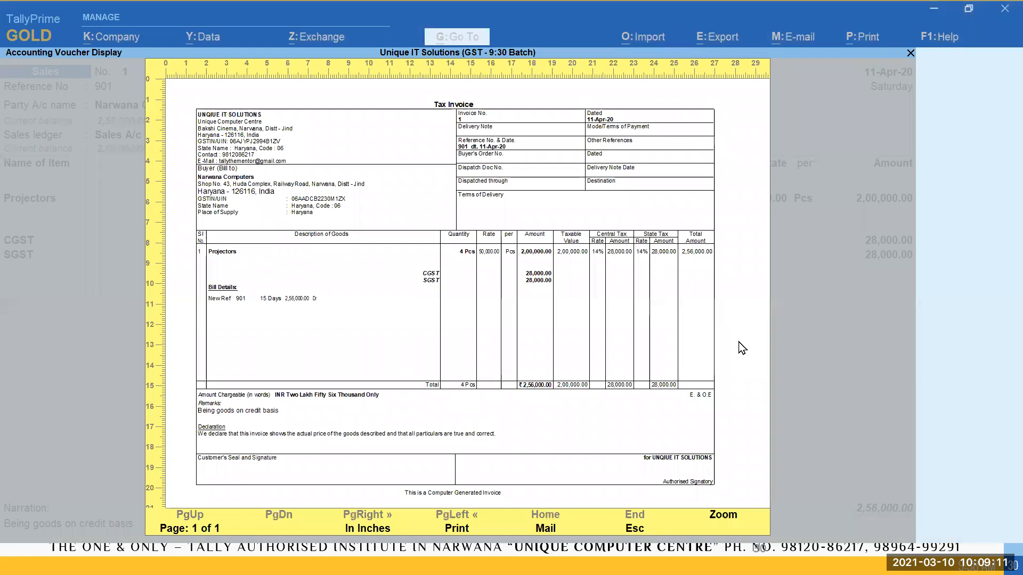
key(Escape)
key(Escape)
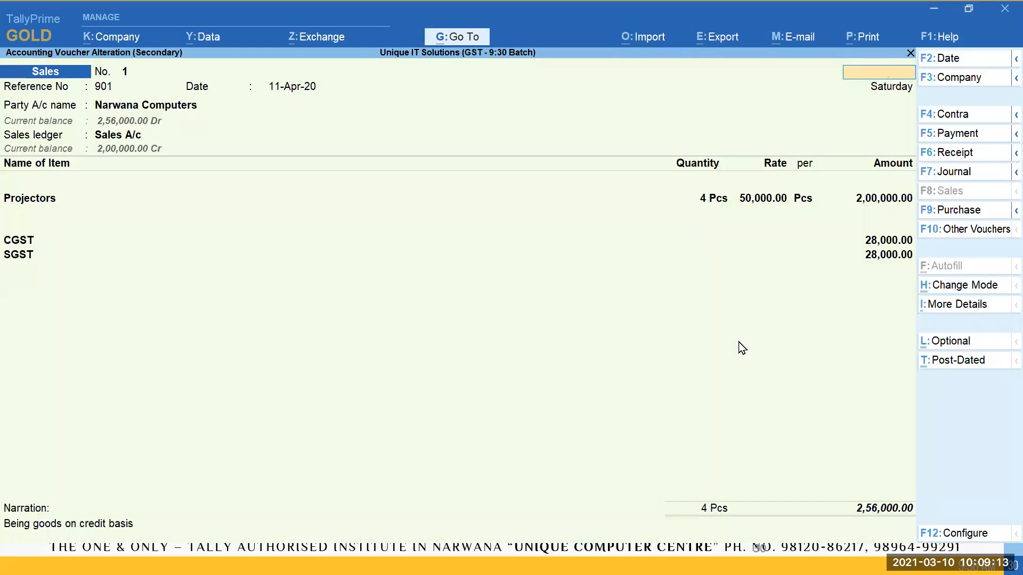
Return to the list of sales vouchers and open Punjab Computers voucher no. 5 dated 15-Apr-20
key(Escape)
key(Down)
key(Down)
key(Down)
key(Down)
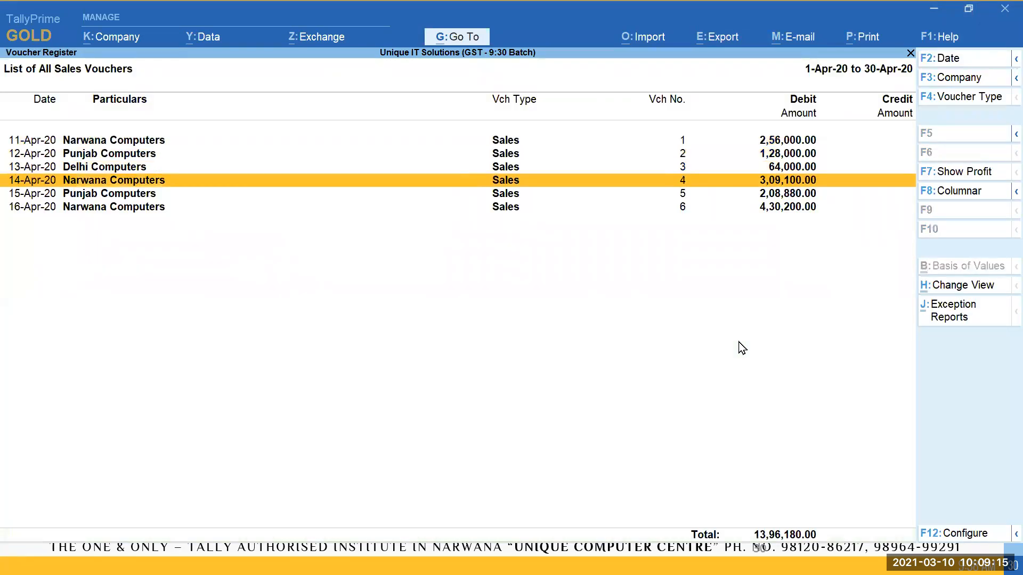
key(Return)
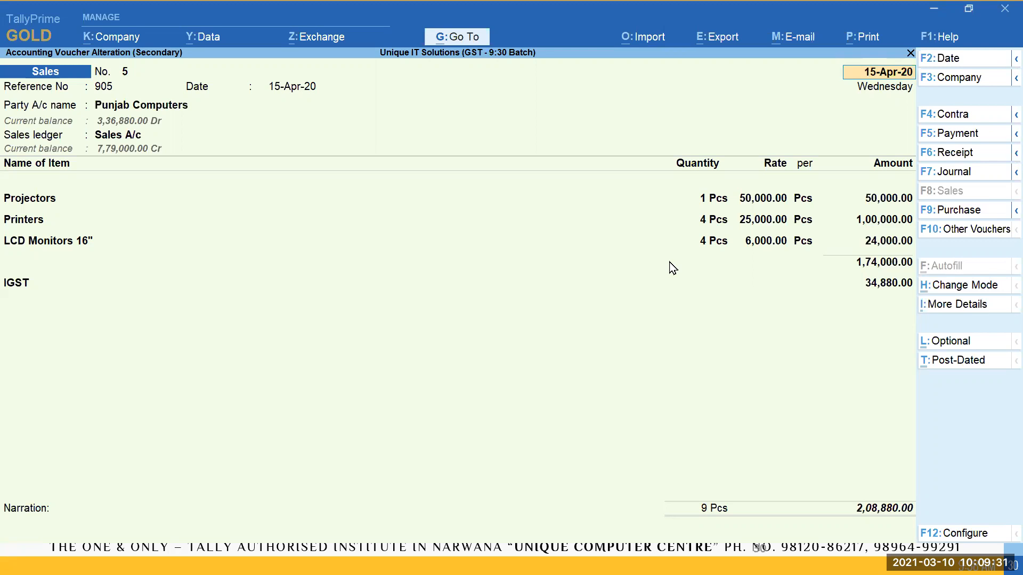
Preview voucher 5's Tax Invoice at enlarged size and examine the Integrated Tax rate and amount for each item
key(ctrl+p)
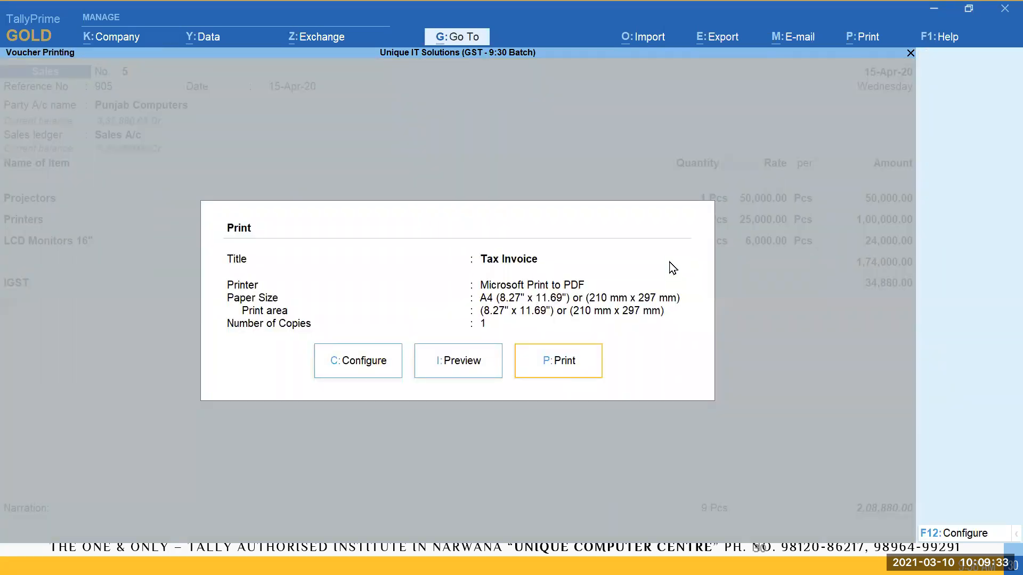
key(i)
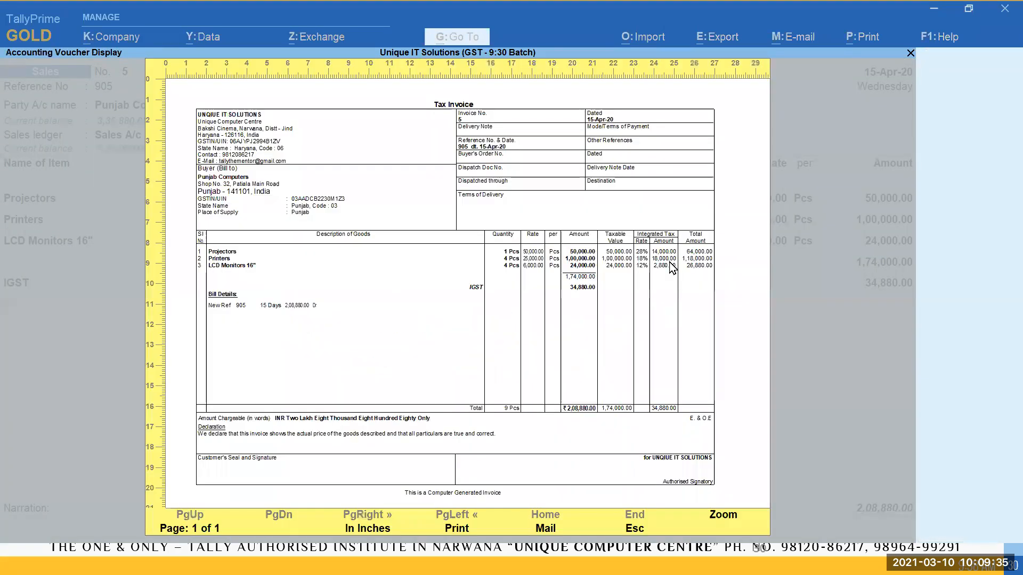
click(672, 269)
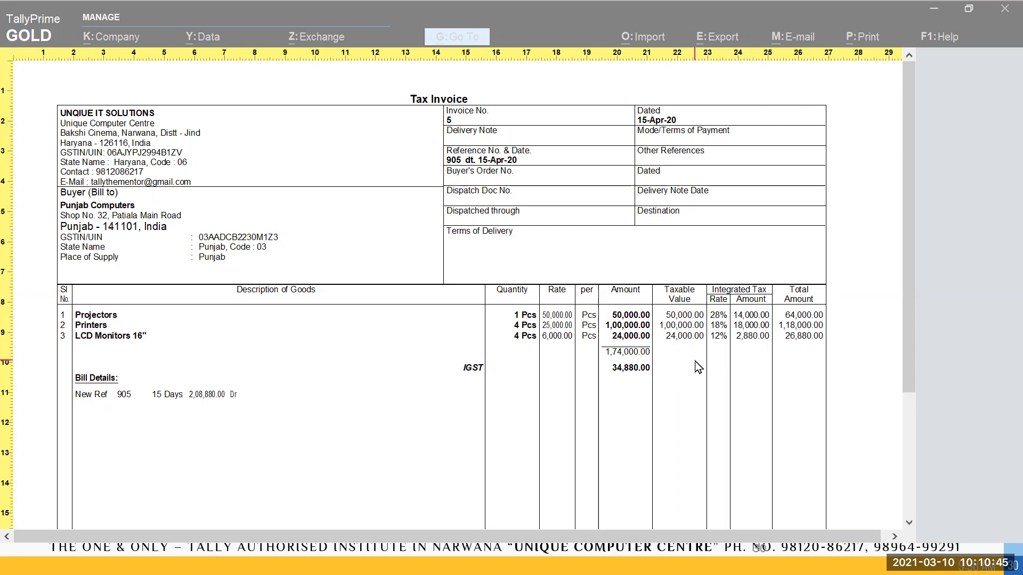
key(alt+z)
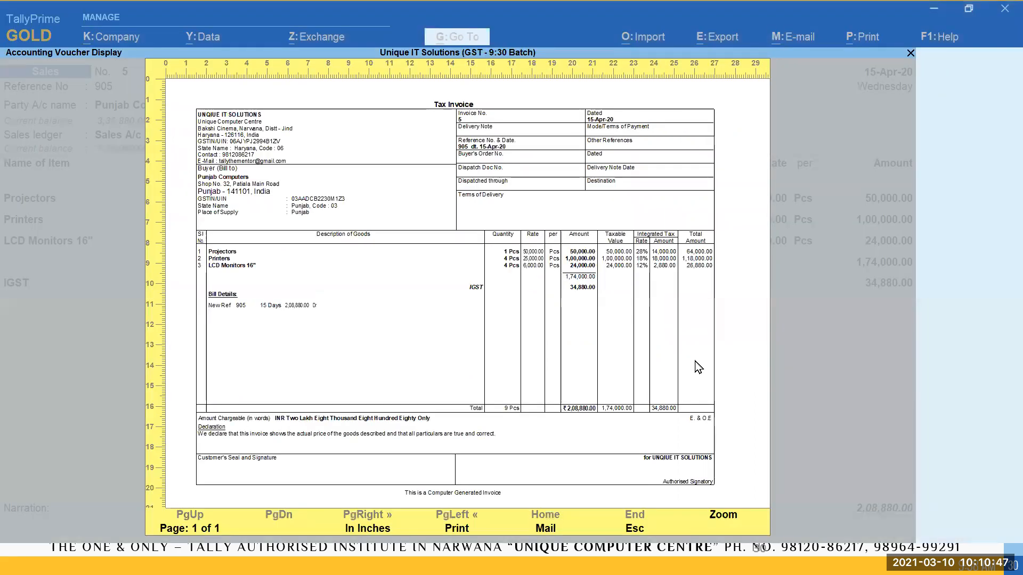
key(Escape)
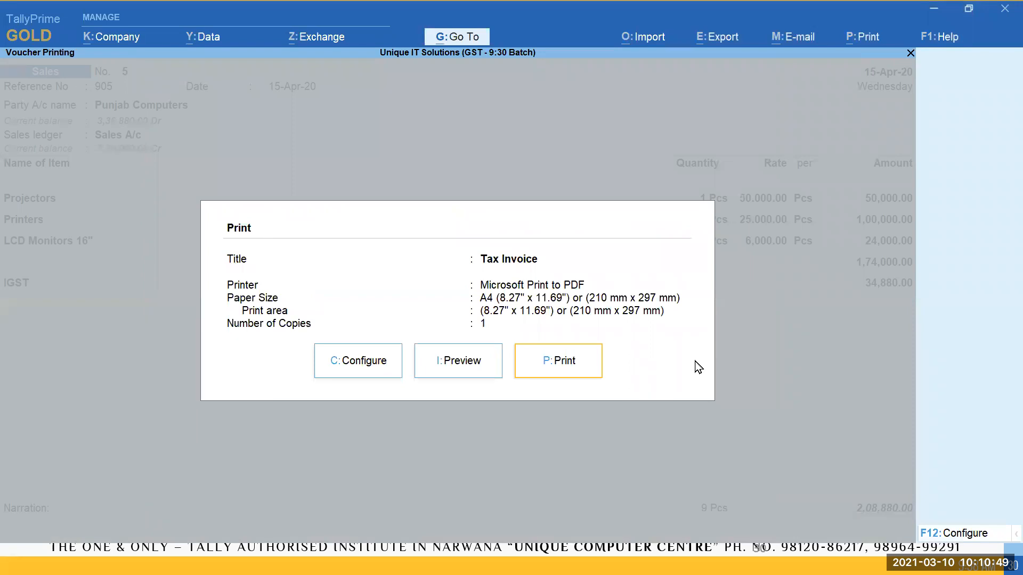
Set Show Item-wise GST details to No in voucher 5's print configuration
click(355, 368)
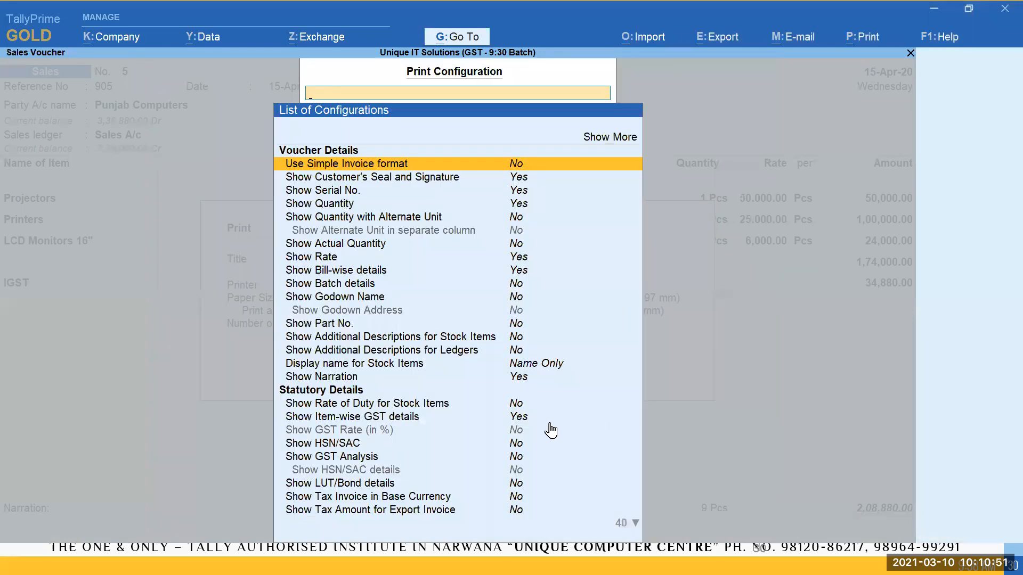
click(525, 418)
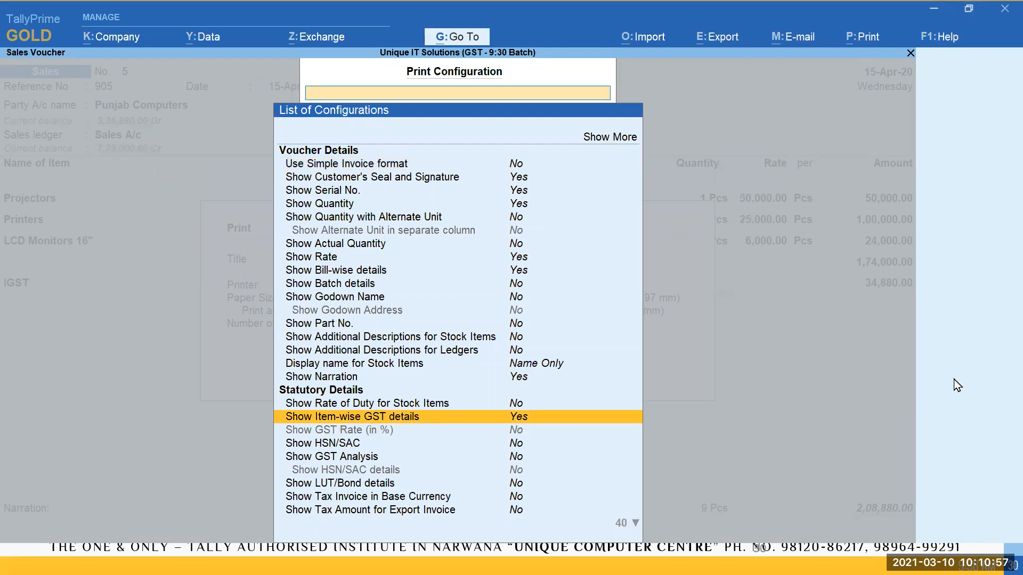
key(Return)
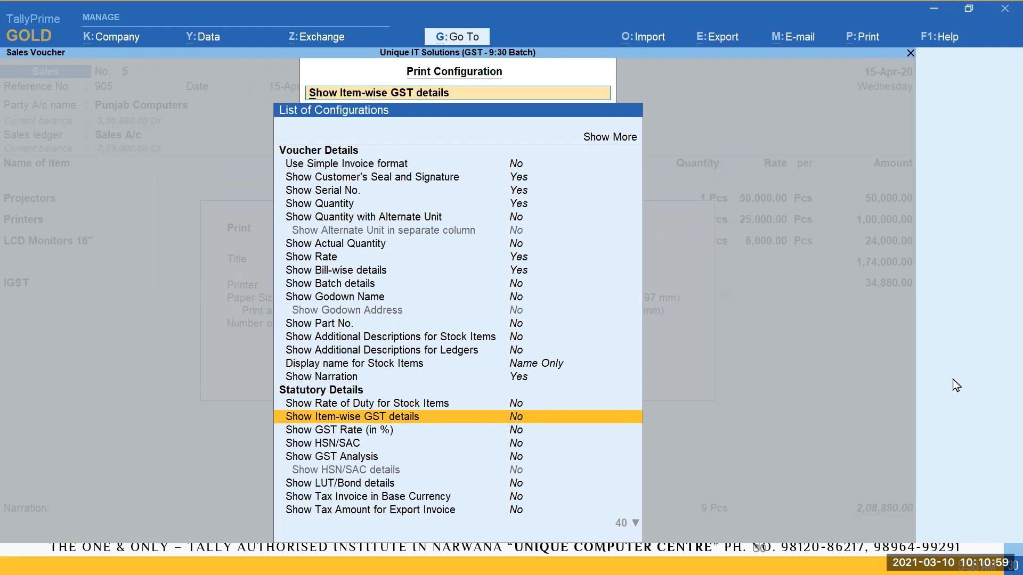
key(Escape)
Preview voucher 5's Tax Invoice without item-wise GST details and review its items, IGST and total
key(i)
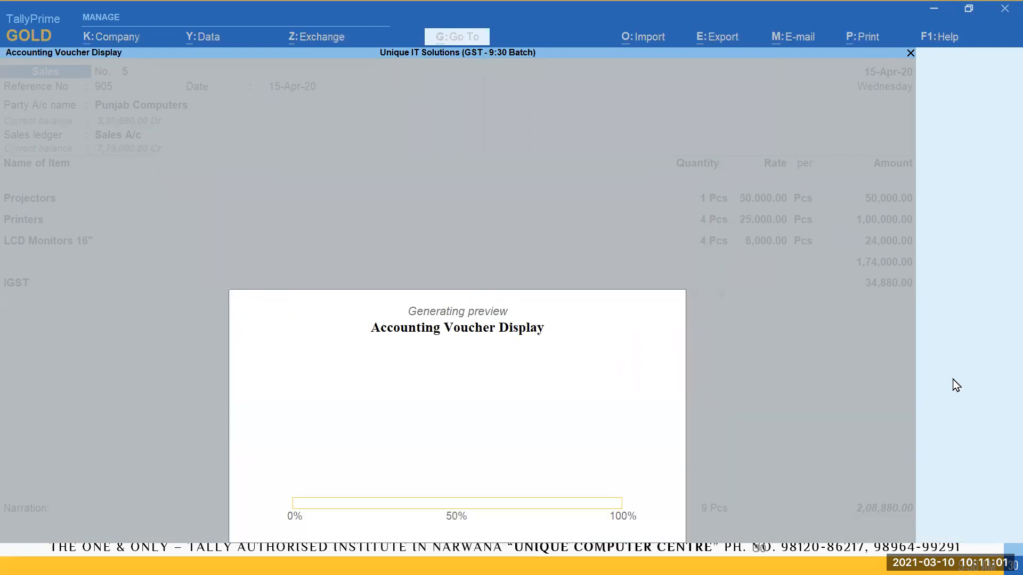
key(alt+z)
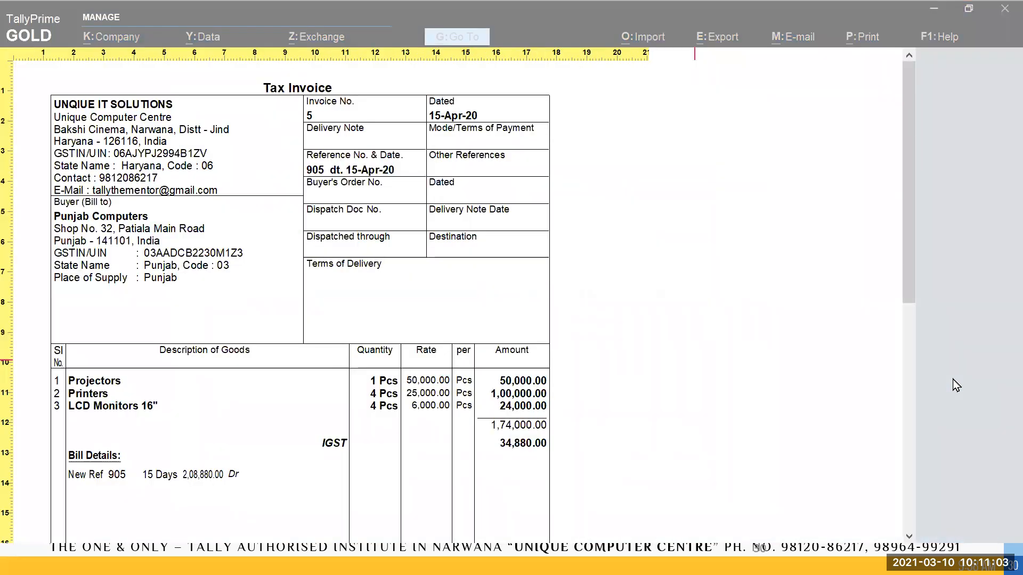
scroll(788, 352, down, 1)
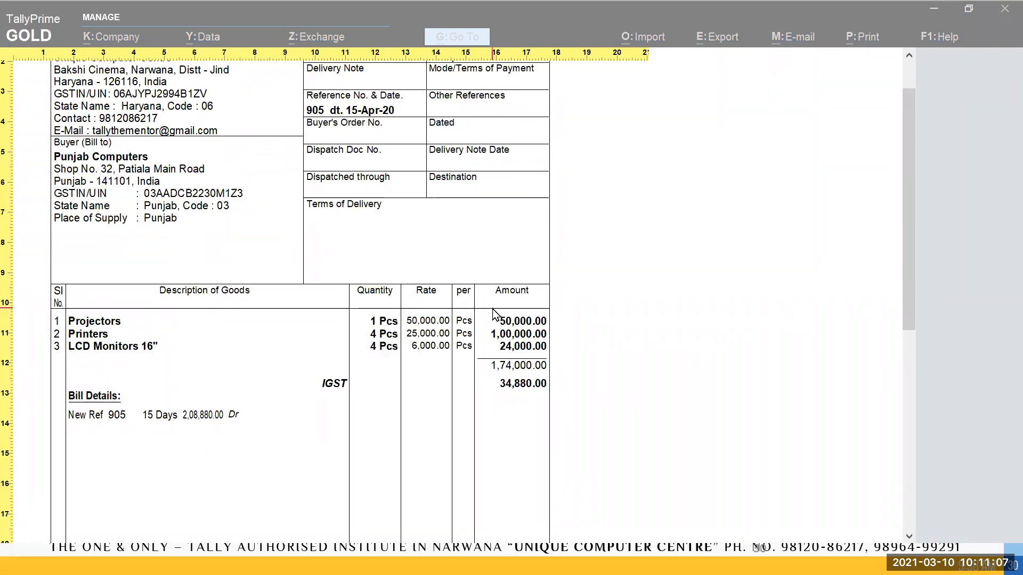
scroll(482, 301, down, 3)
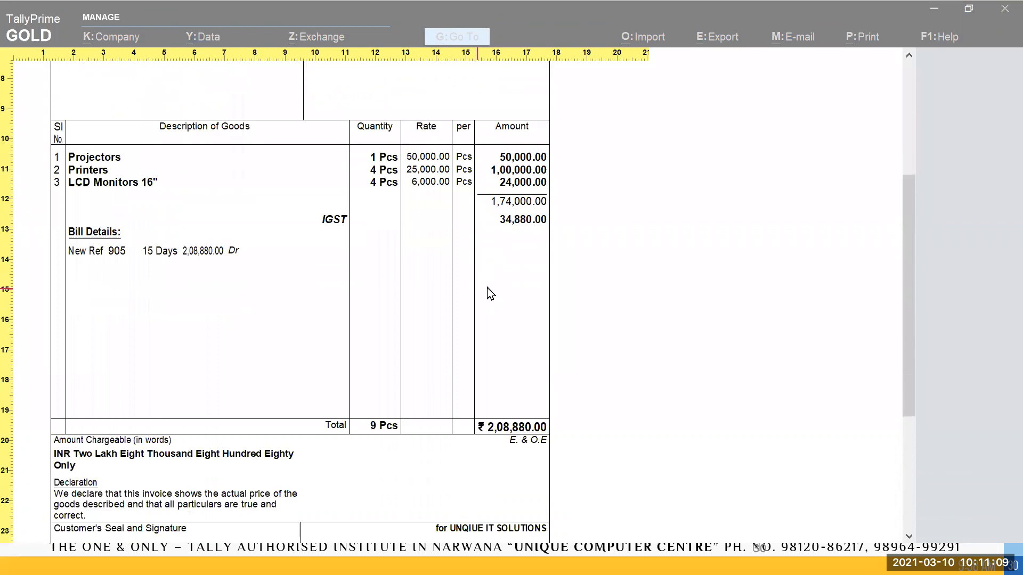
scroll(491, 294, down, 1)
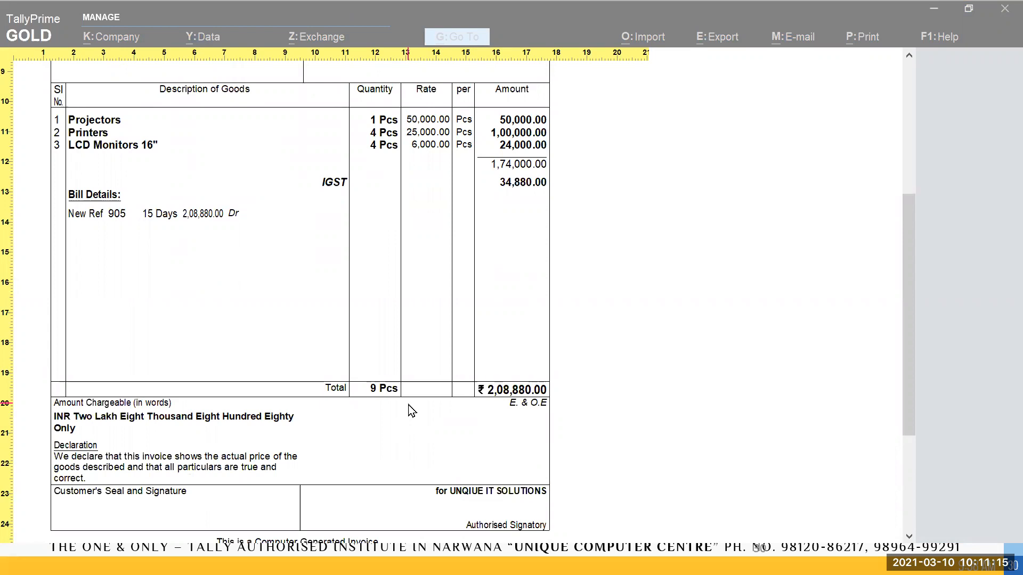
key(Escape)
key(Escape)
Set Show GST Analysis to Yes in voucher 5's print configuration and accept the settings
click(376, 359)
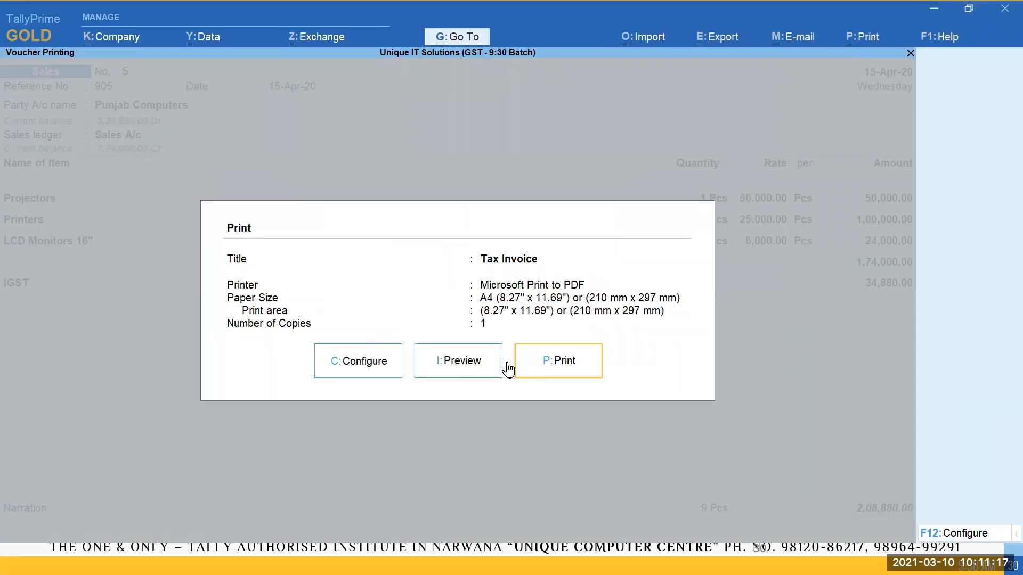
key(Down)
key(Down)
key(Down)
key(Down)
key(Down)
key(Down)
key(Down)
key(Down)
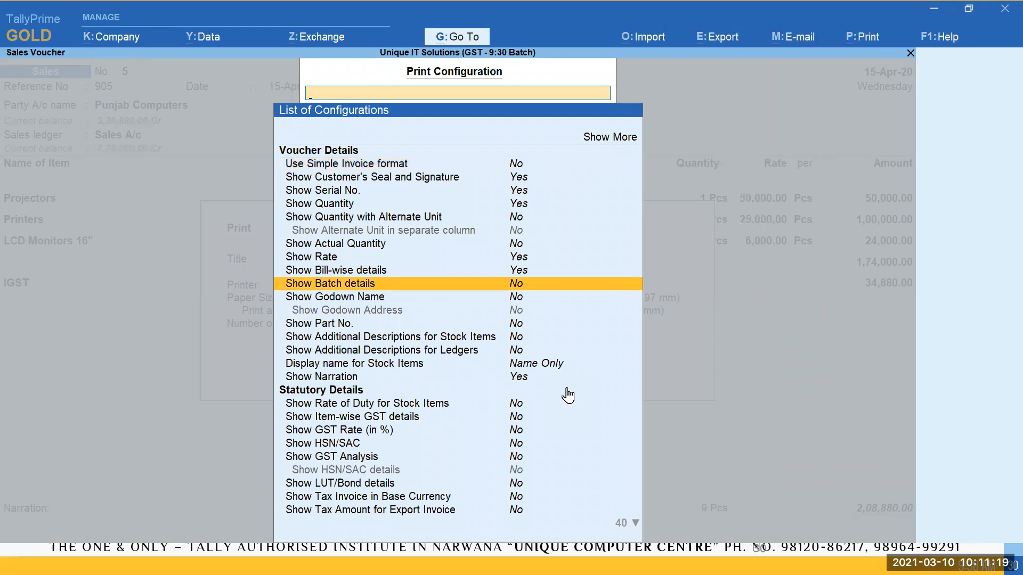
key(Up)
key(Up)
key(Up)
key(Up)
key(Up)
key(Up)
key(Up)
key(Up)
key(Up)
key(Up)
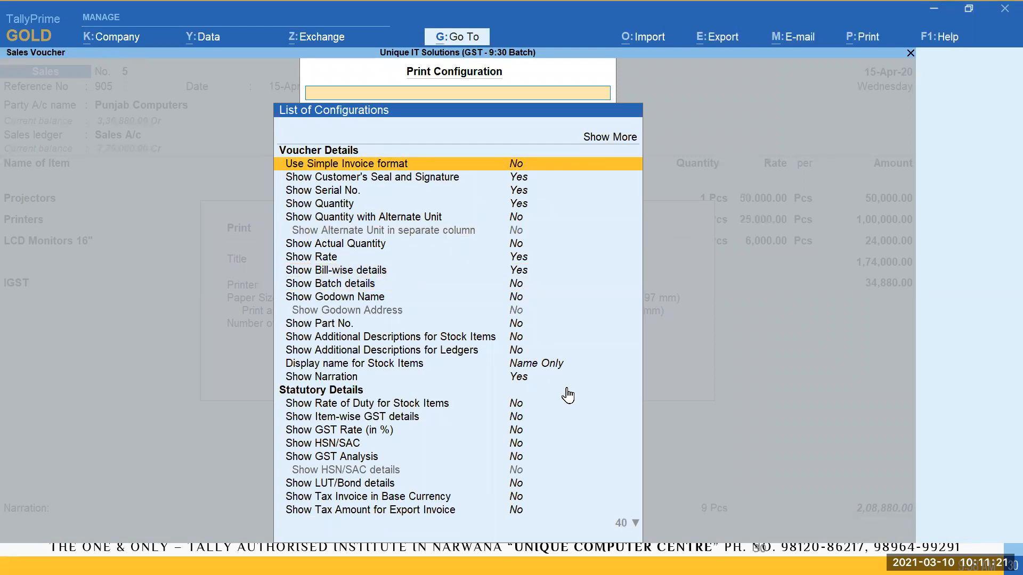
scroll(568, 395, down, 6)
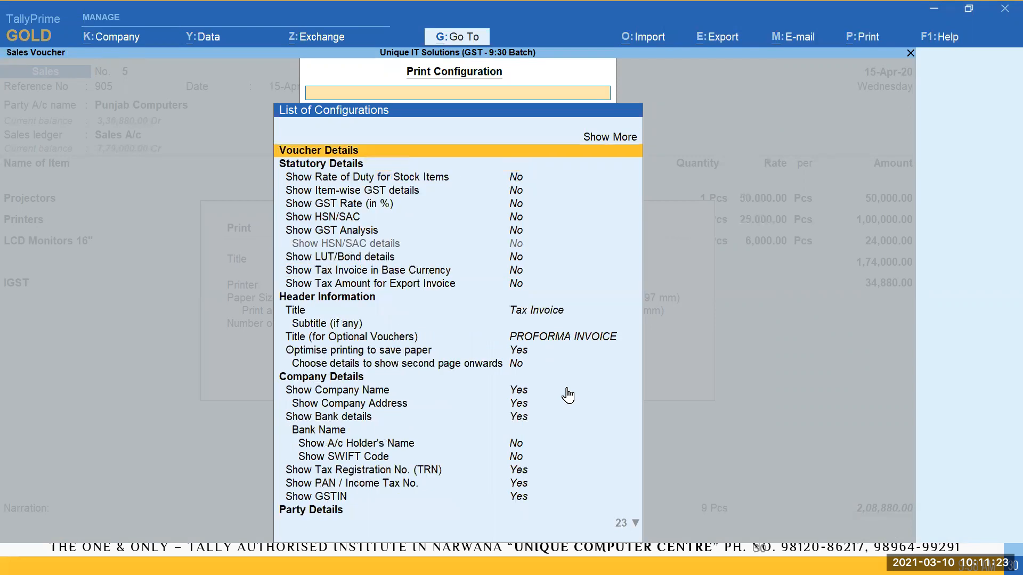
key(Down)
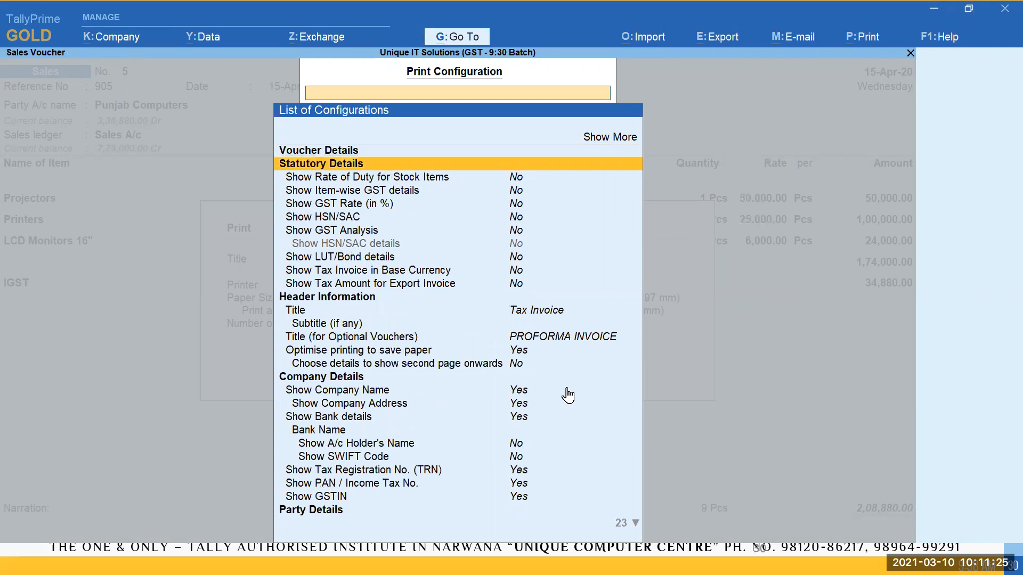
key(Down)
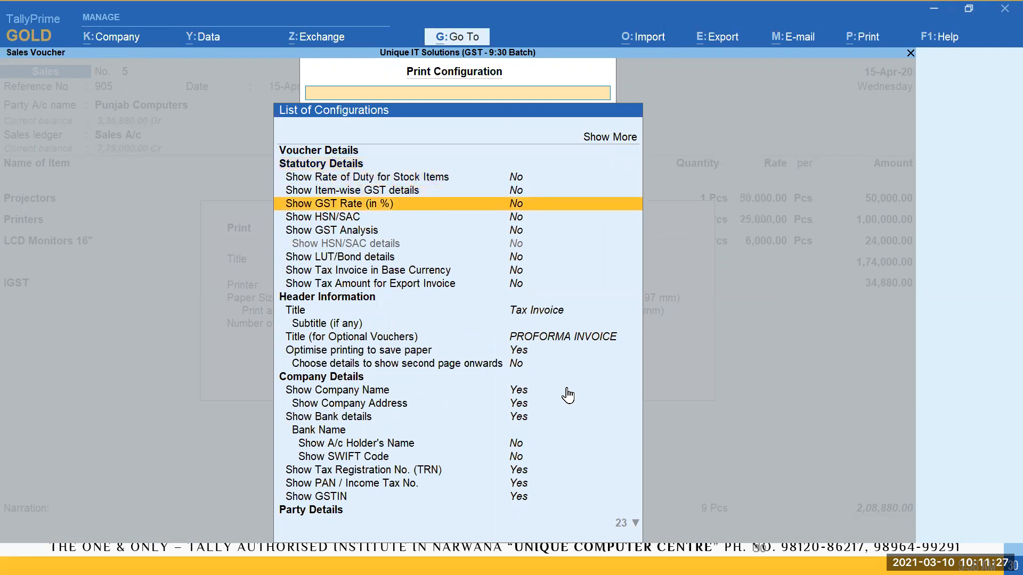
key(Down)
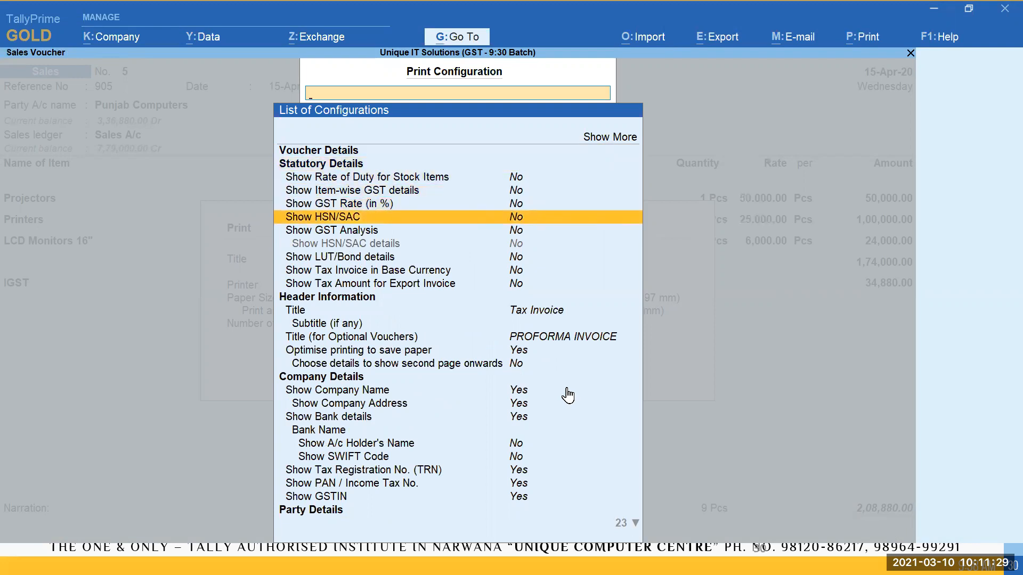
key(Down)
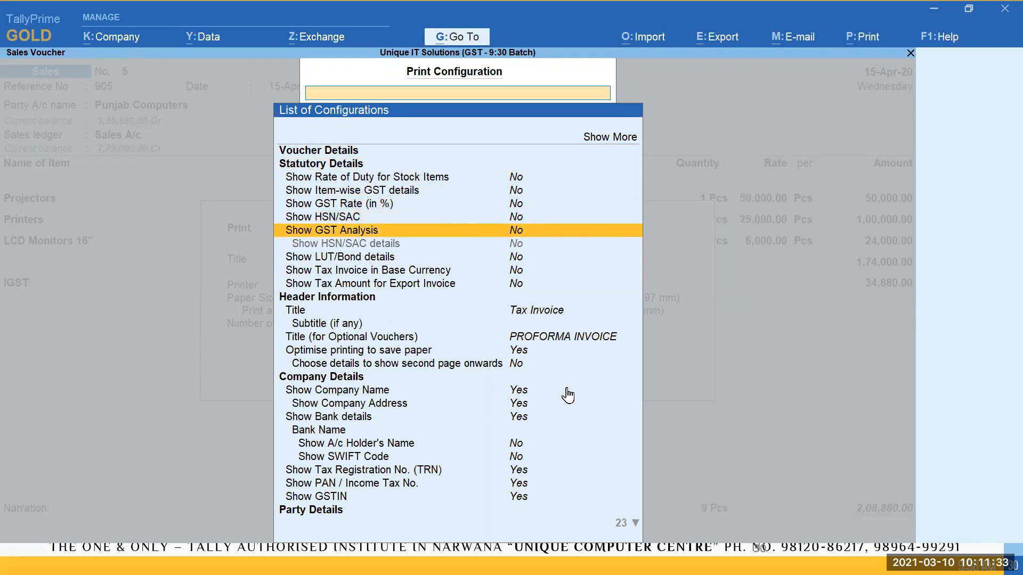
key(Return)
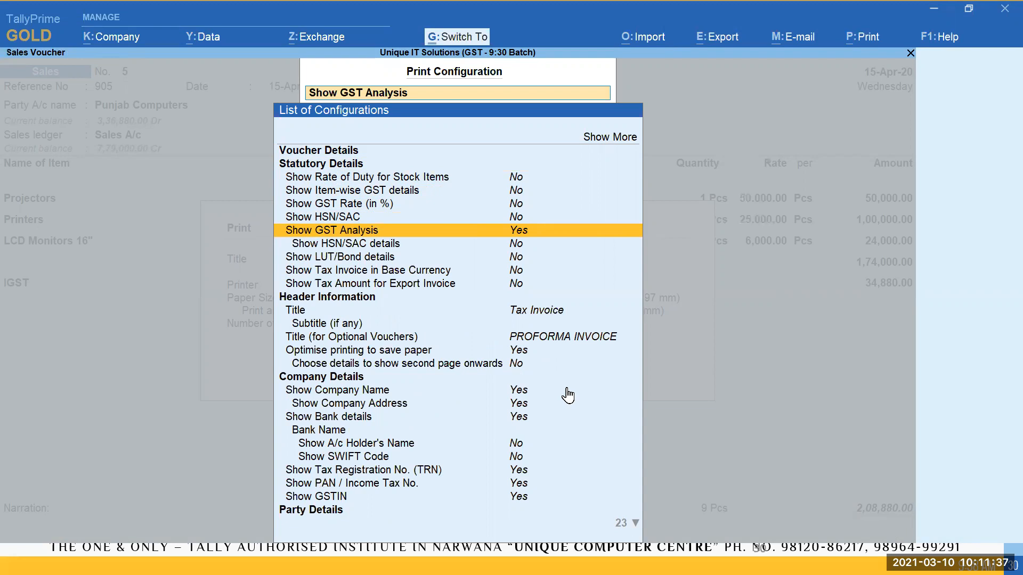
key(ctrl+a)
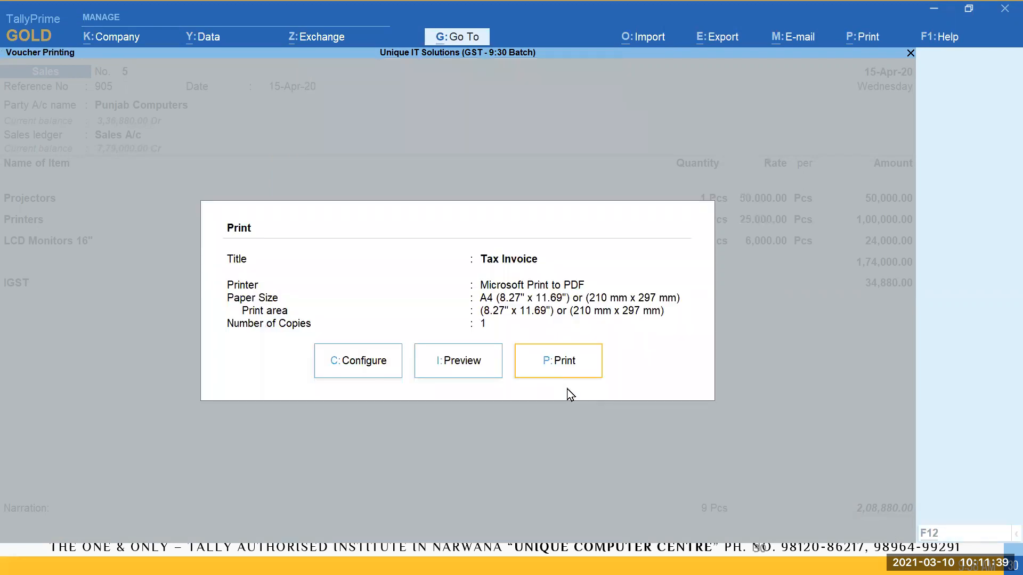
Preview voucher 5's Tax Invoice at enlarged size and examine the GST analysis table's taxable values, Integrated Tax rates and tax amounts
key(i)
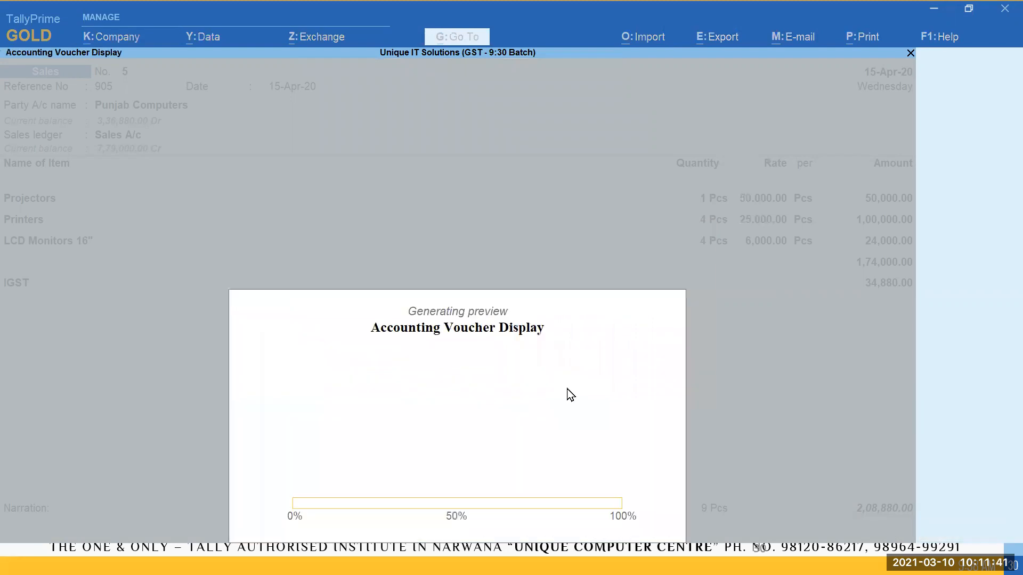
key(Return)
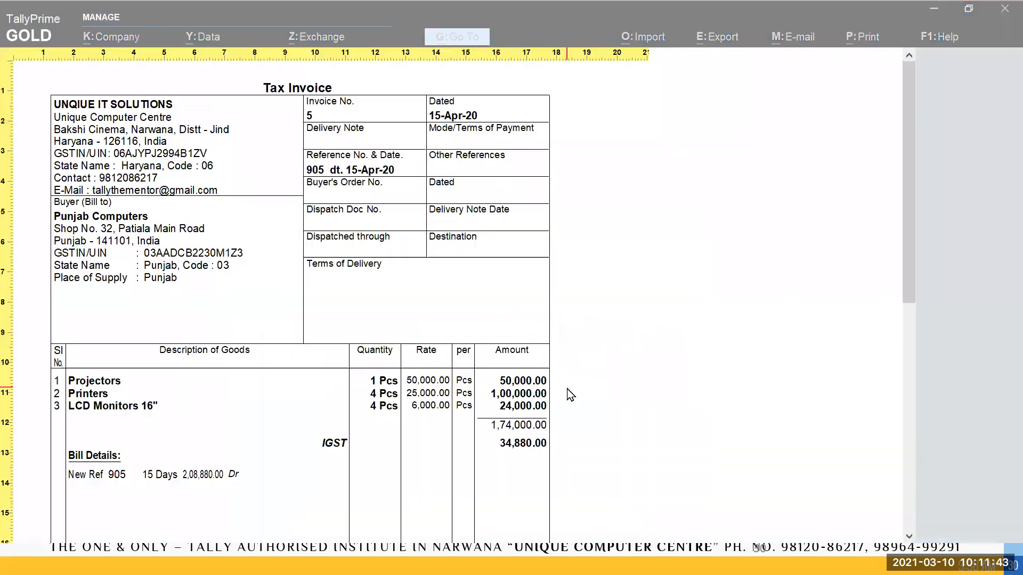
scroll(565, 389, down, 5)
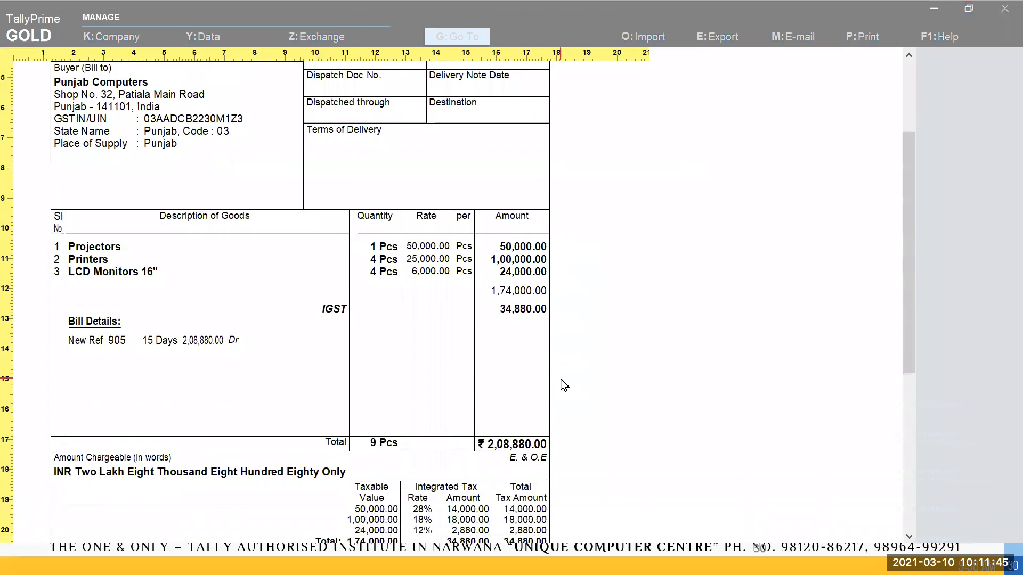
scroll(564, 385, down, 1)
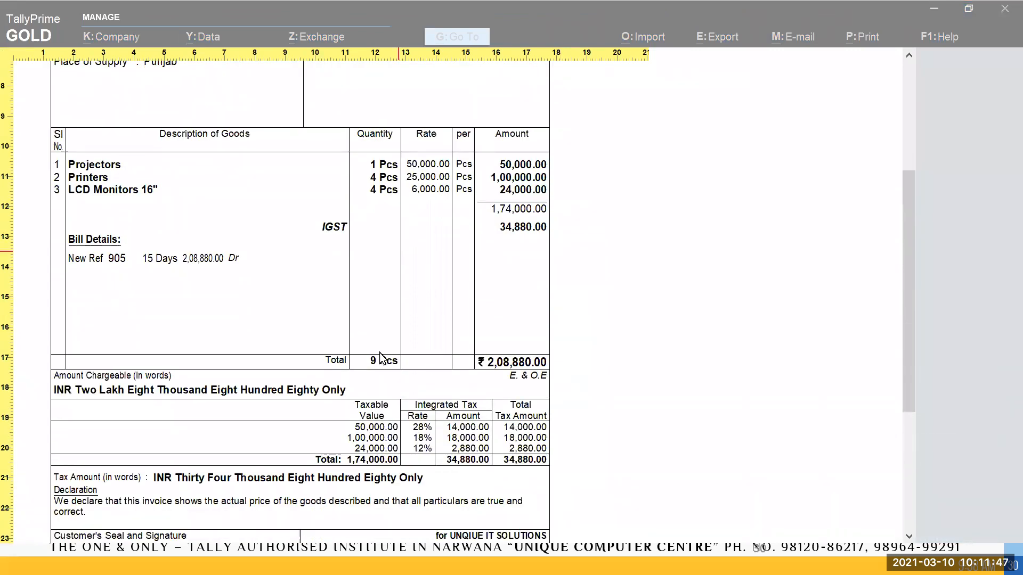
scroll(405, 373, down, 1)
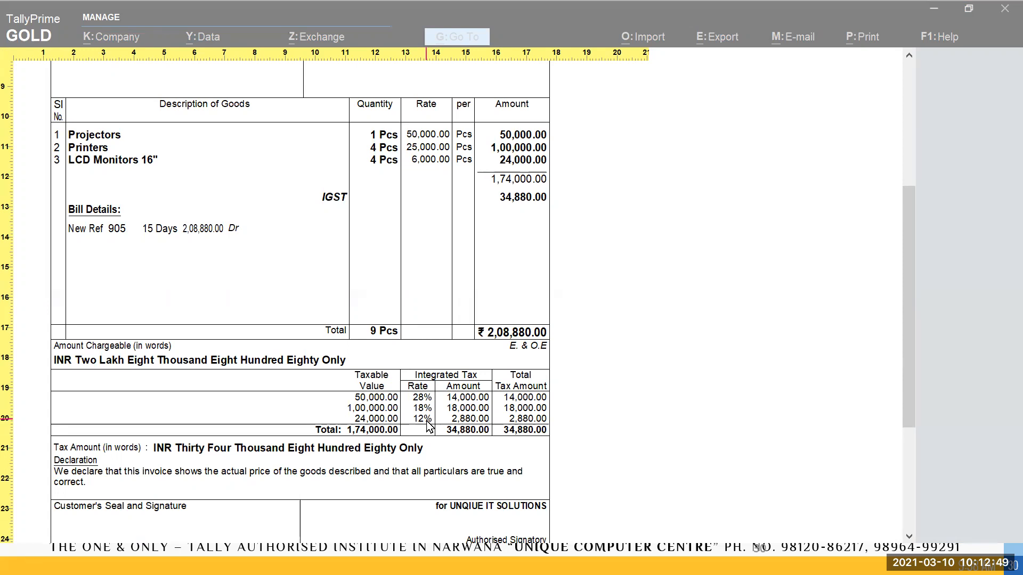
key(alt+z)
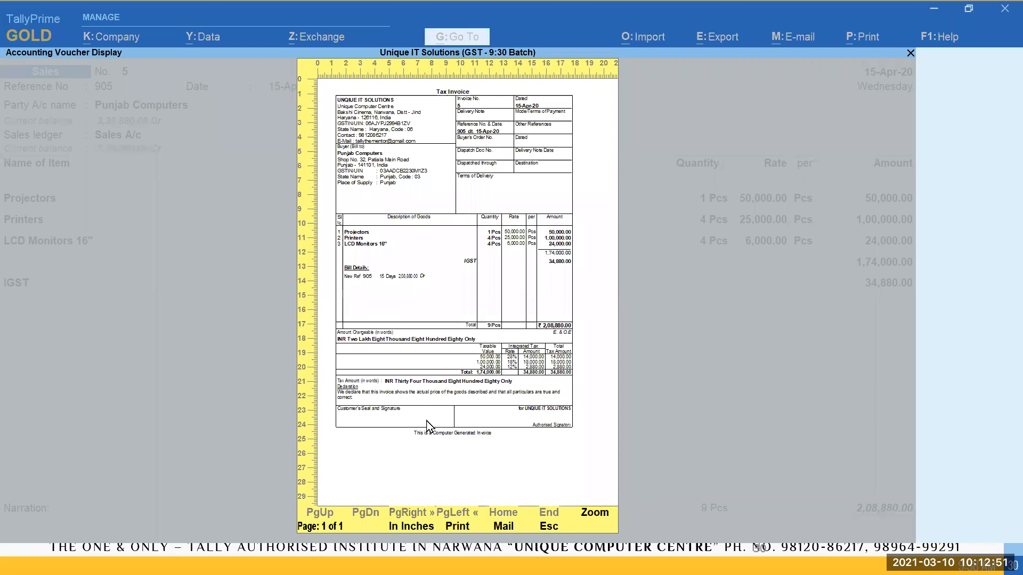
key(Escape)
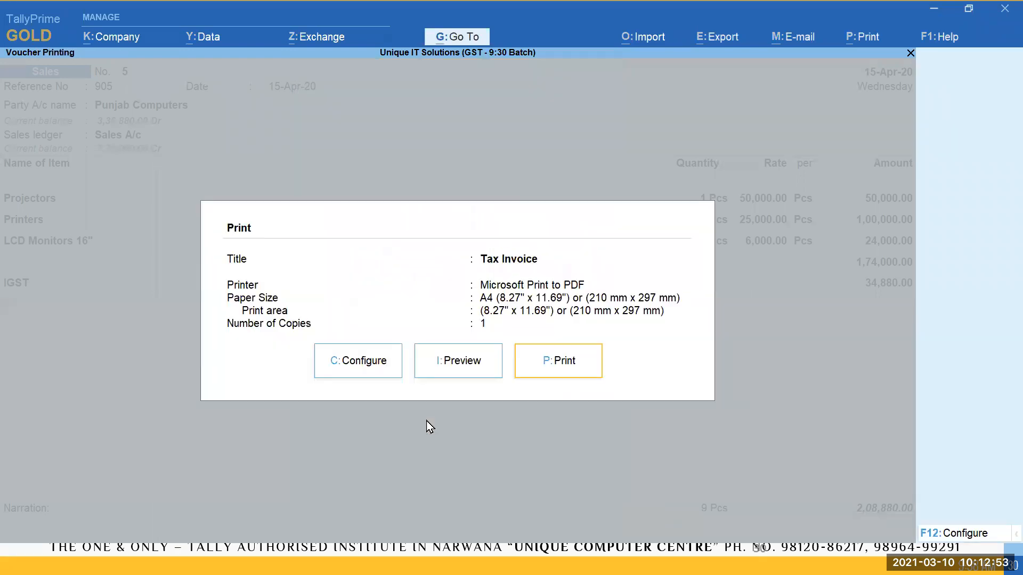
Set Show GST Analysis back to No in the statutory details of voucher 5's print configuration
key(Left)
key(Left)
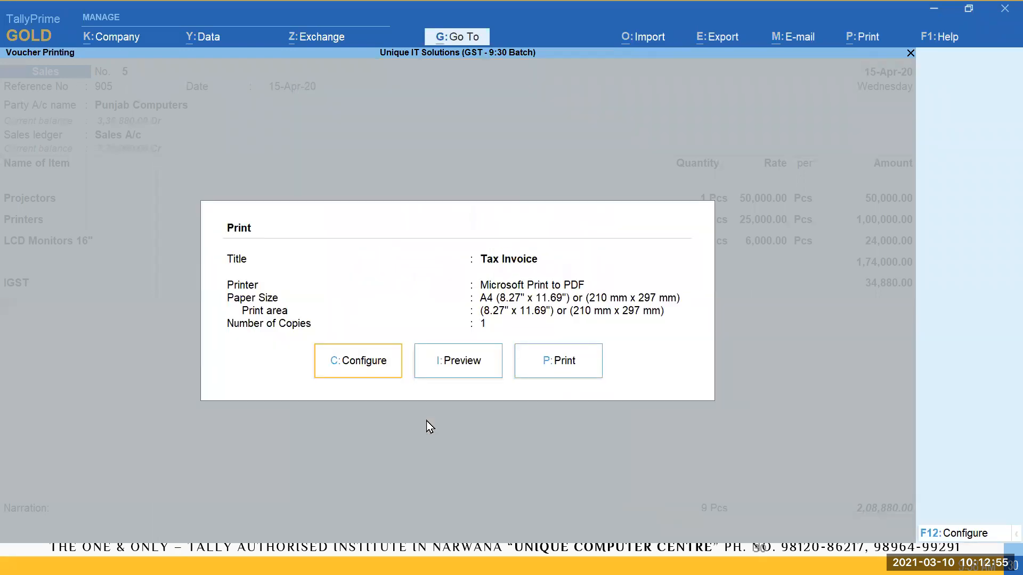
key(Return)
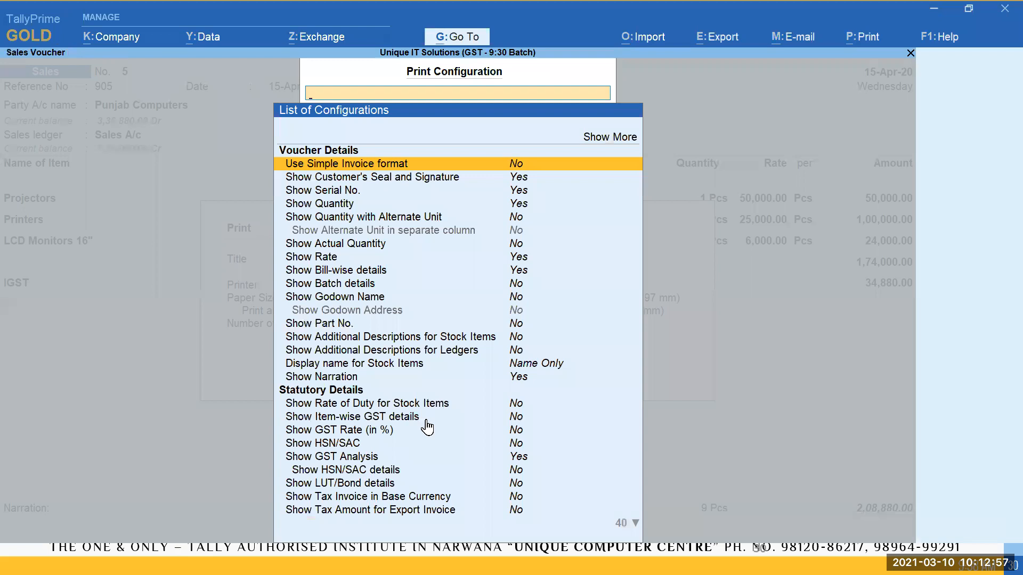
key(Down)
key(Down)
key(Down)
key(Down)
key(Down)
key(Down)
key(Down)
key(Down)
key(Down)
key(Down)
key(Down)
key(Down)
key(Down)
key(Down)
key(Down)
key(Down)
key(Down)
key(Down)
key(Down)
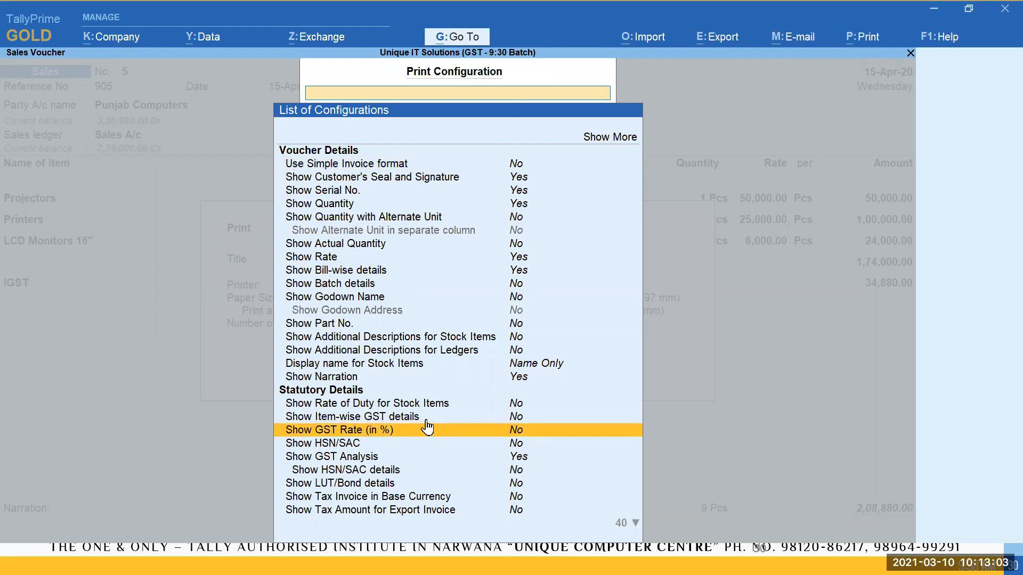
key(Down)
key(Down)
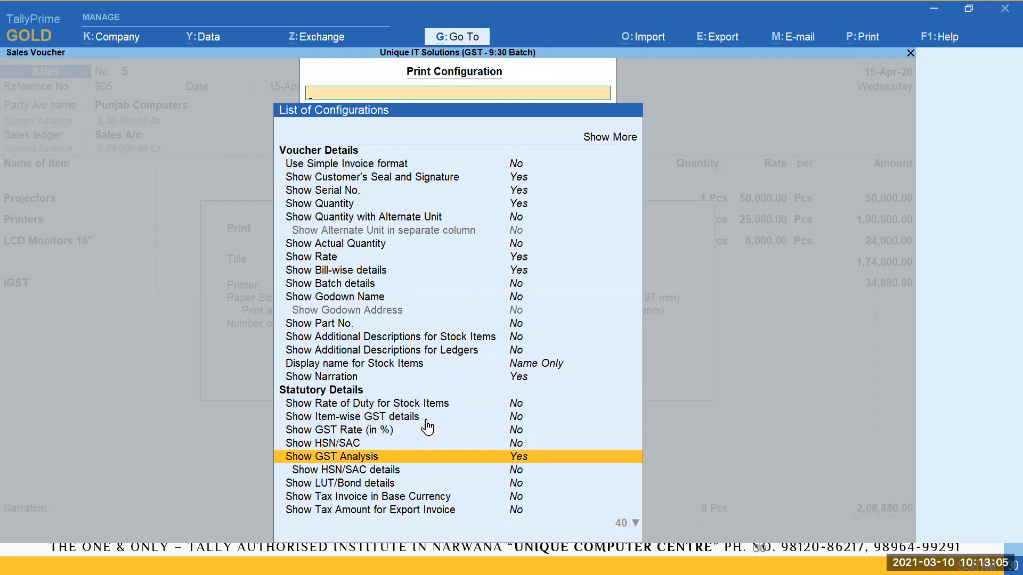
key(Return)
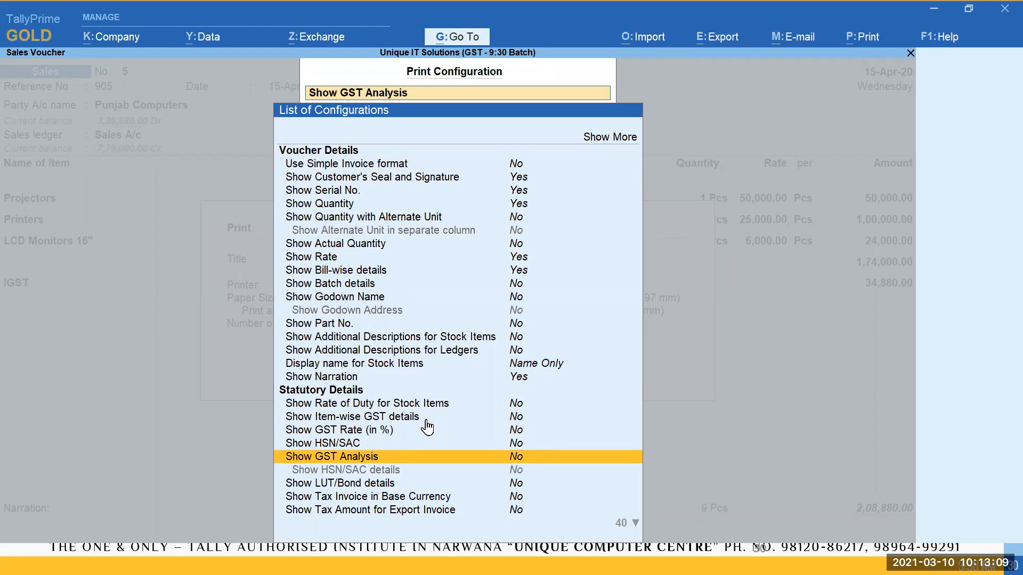
Examine the statutory print options for LUT/Bond details, Tax Invoice in Base Currency and Tax Amount for Export Invoice
key(Down)
key(Down)
key(Down)
key(Down)
key(Down)
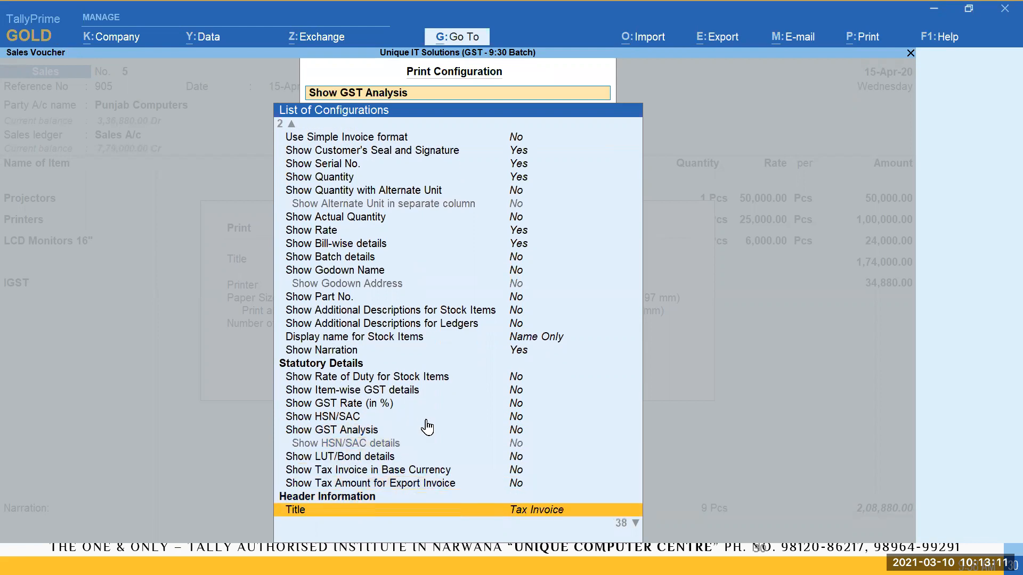
key(Up)
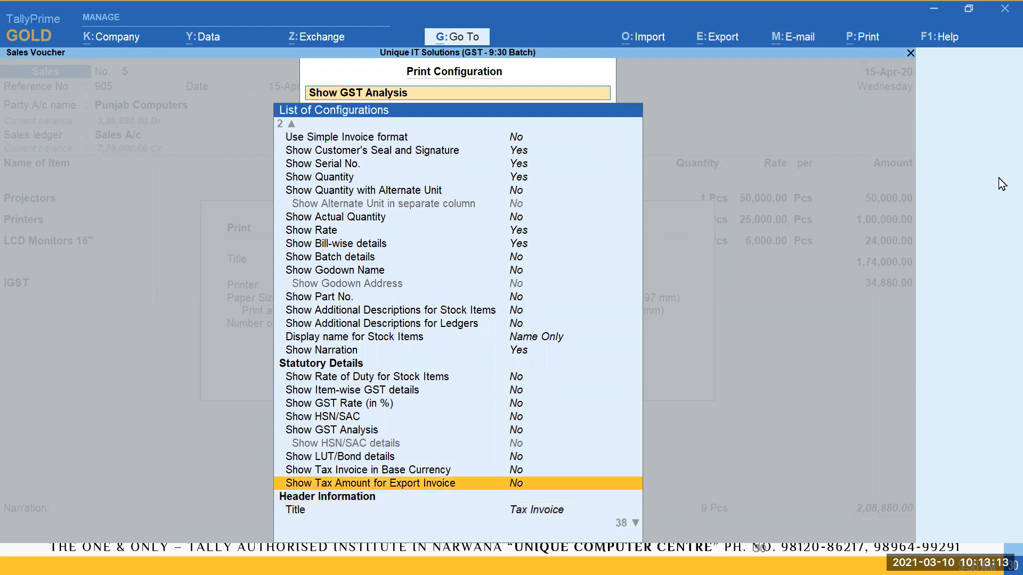
key(Up)
key(Up)
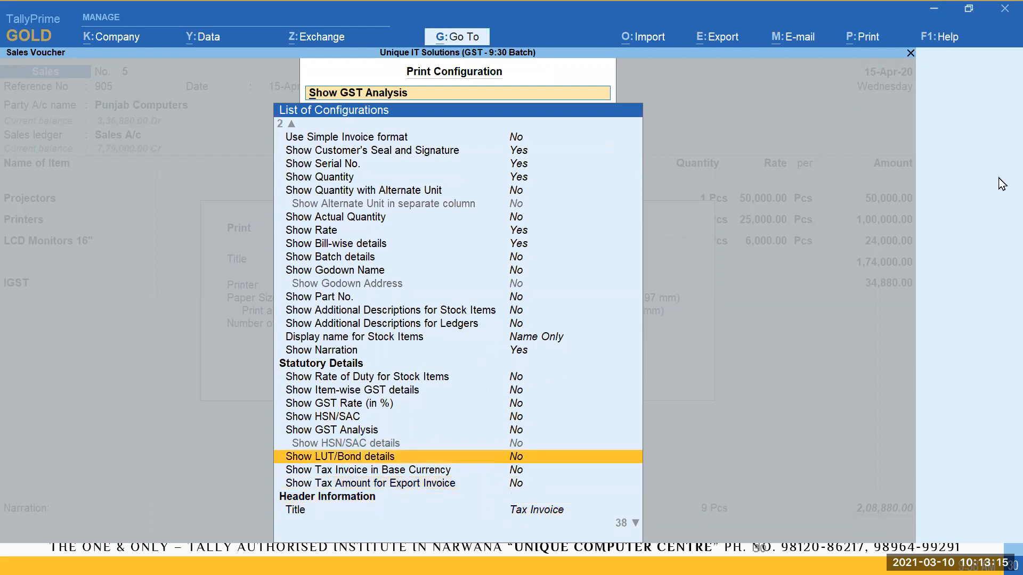
key(Down)
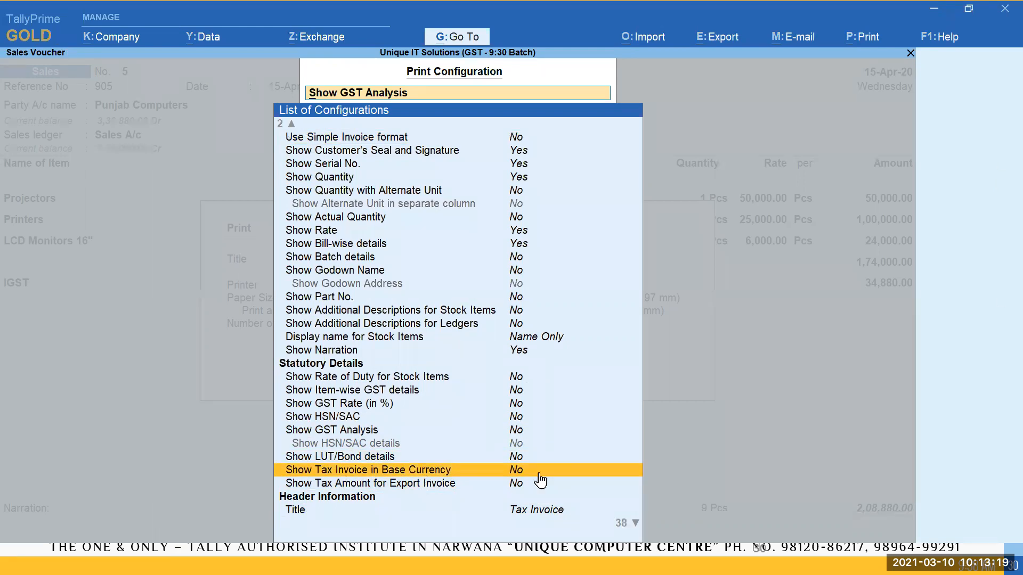
key(Up)
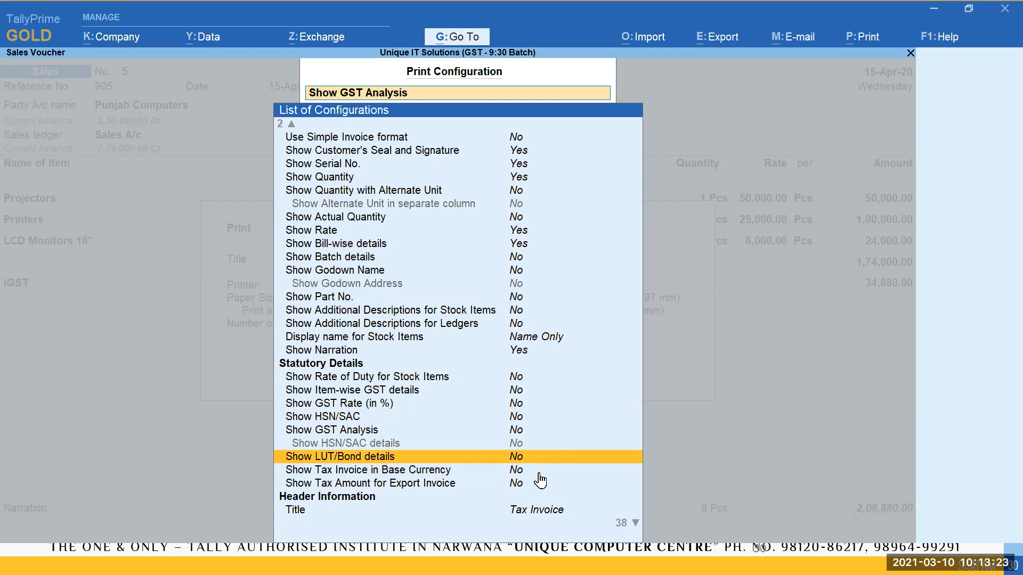
key(Down)
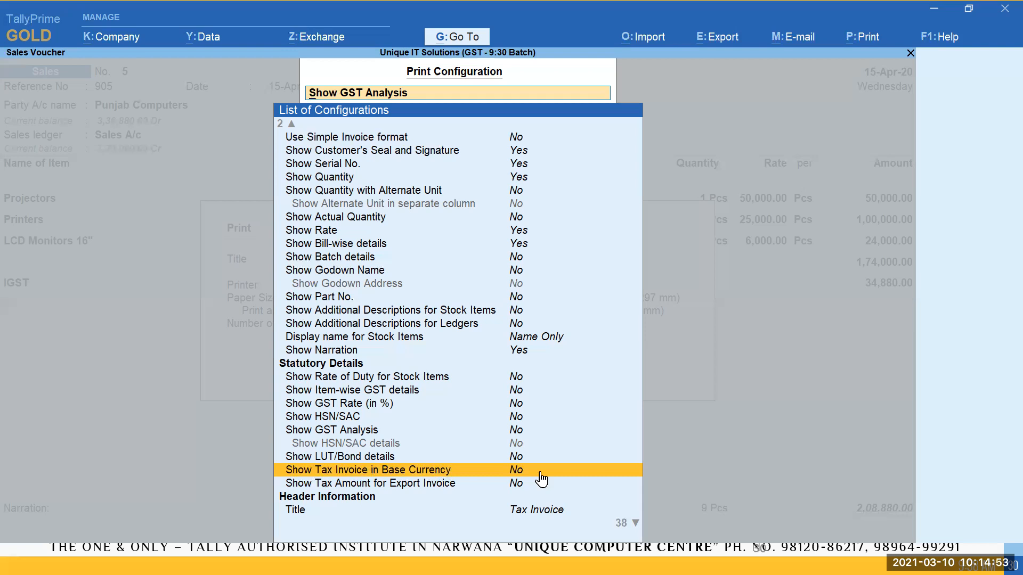
Set Show GST Rate (in %) to Yes in voucher 5's print configuration and accept the settings
key(Up)
key(Up)
key(Up)
key(Up)
key(Up)
key(Up)
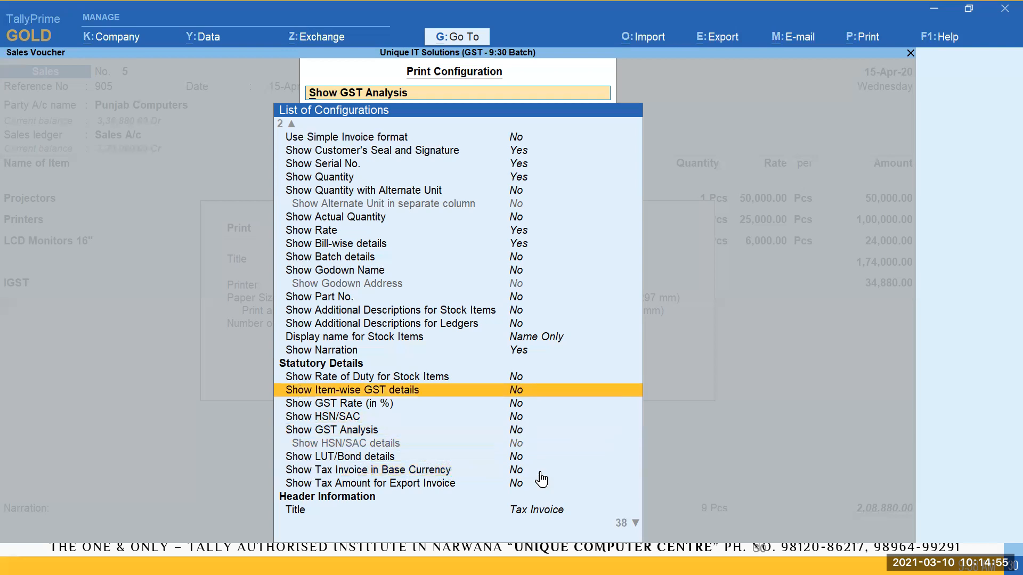
key(Down)
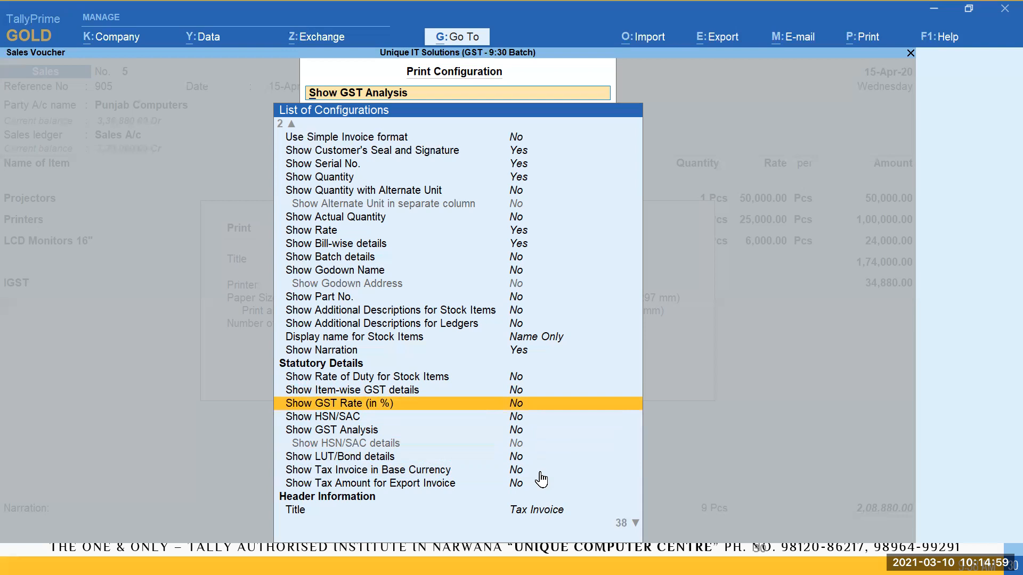
key(Return)
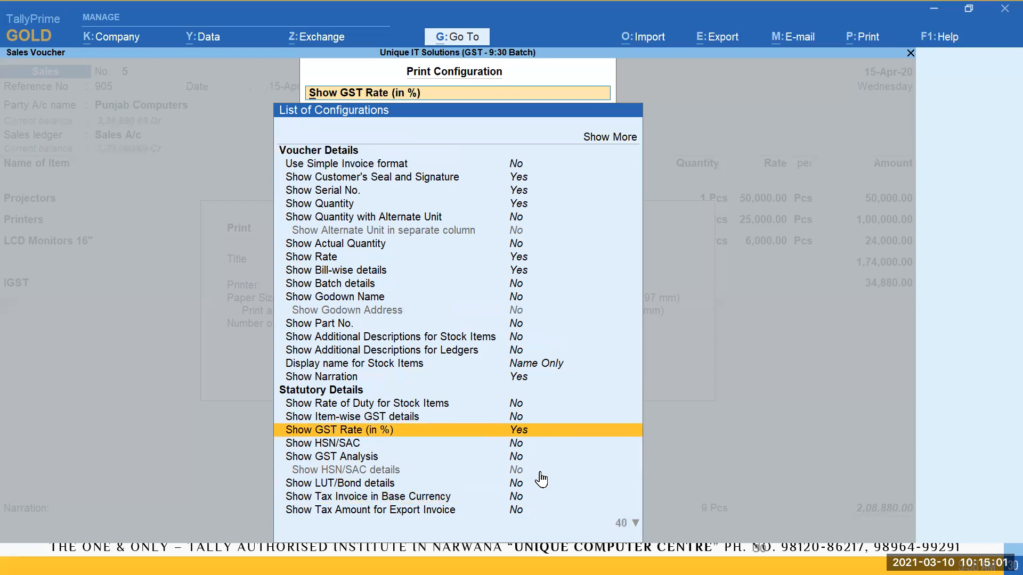
key(ctrl+a)
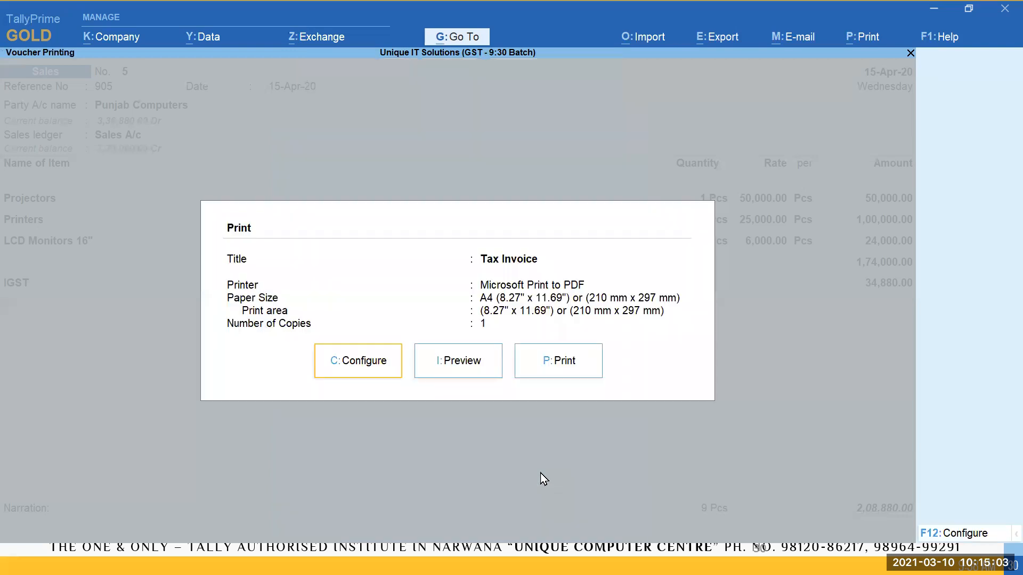
Preview voucher 5's Tax Invoice at enlarged size and check the GST Rate column for each item
key(i)
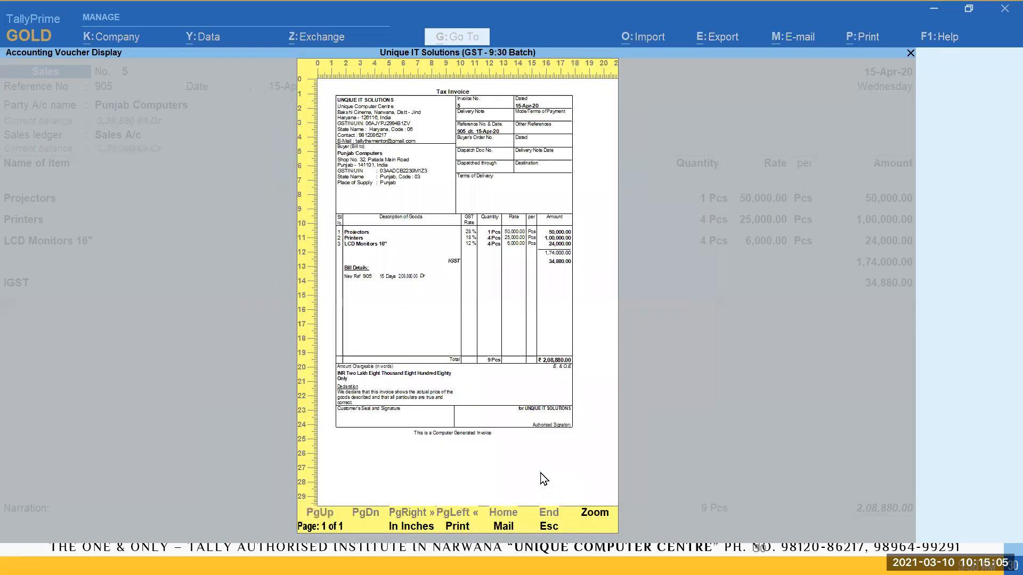
key(z)
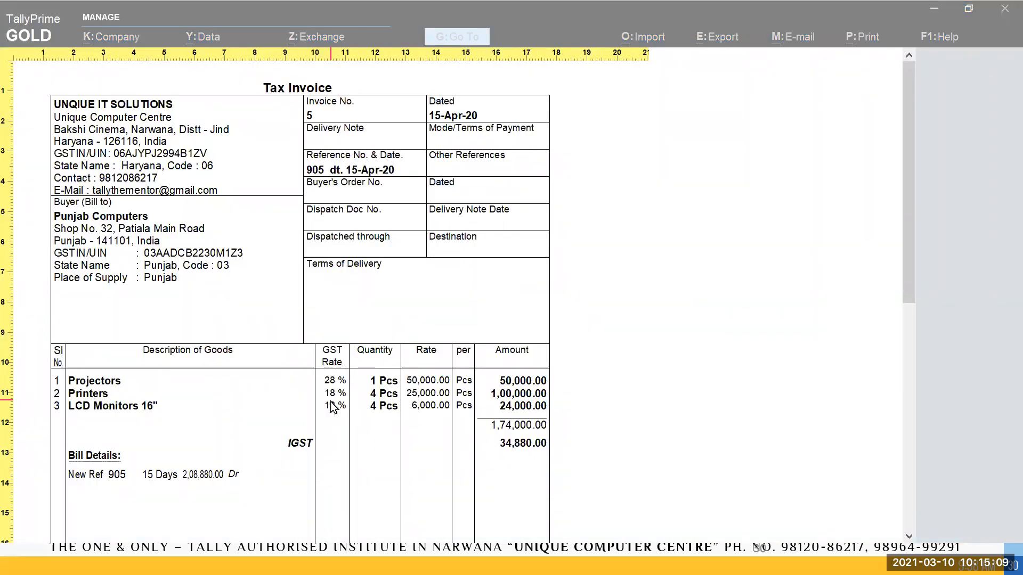
scroll(340, 410, down, 1)
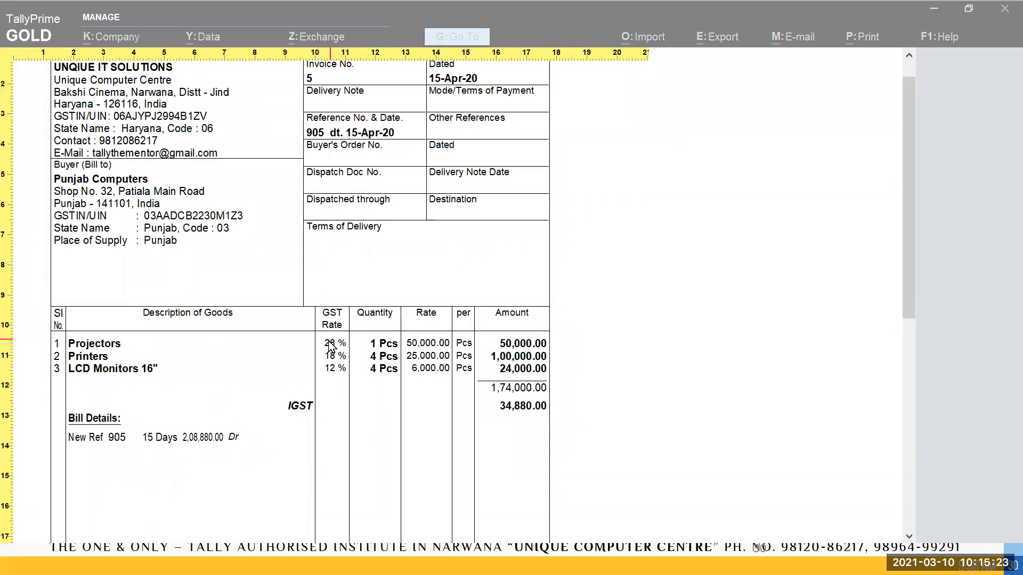
Close the Tax Invoice preview and reopen voucher 5's print configuration
click(397, 364)
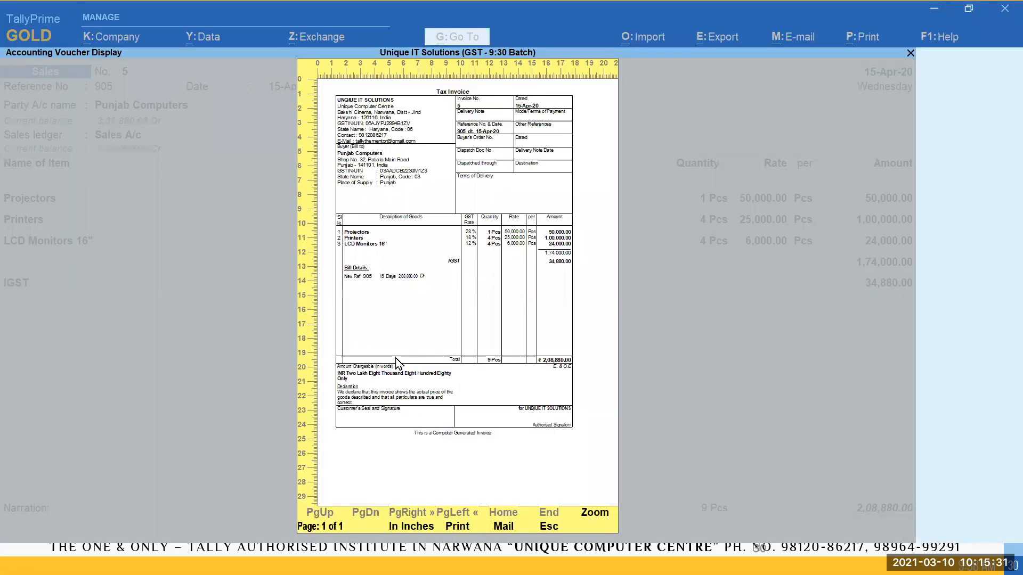
key(Escape)
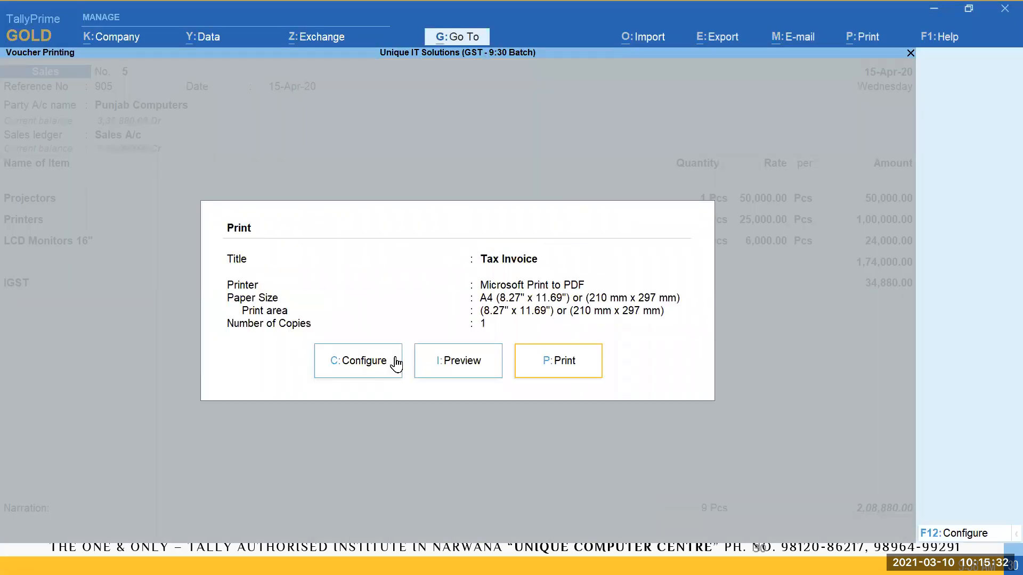
click(363, 366)
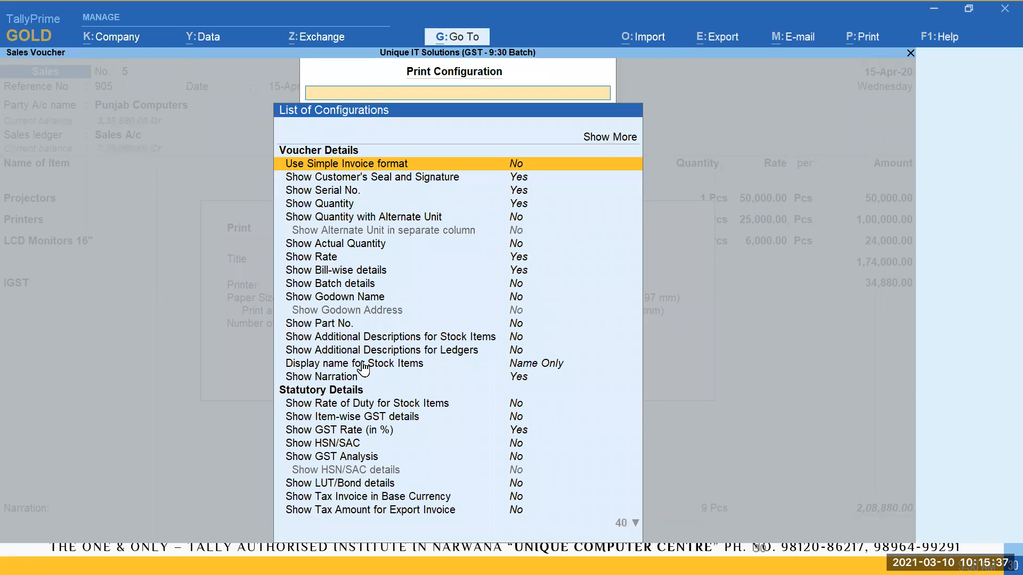
Set Show HSN/SAC to Yes in the statutory details of voucher 5's print configuration and accept the settings
key(Page_Down)
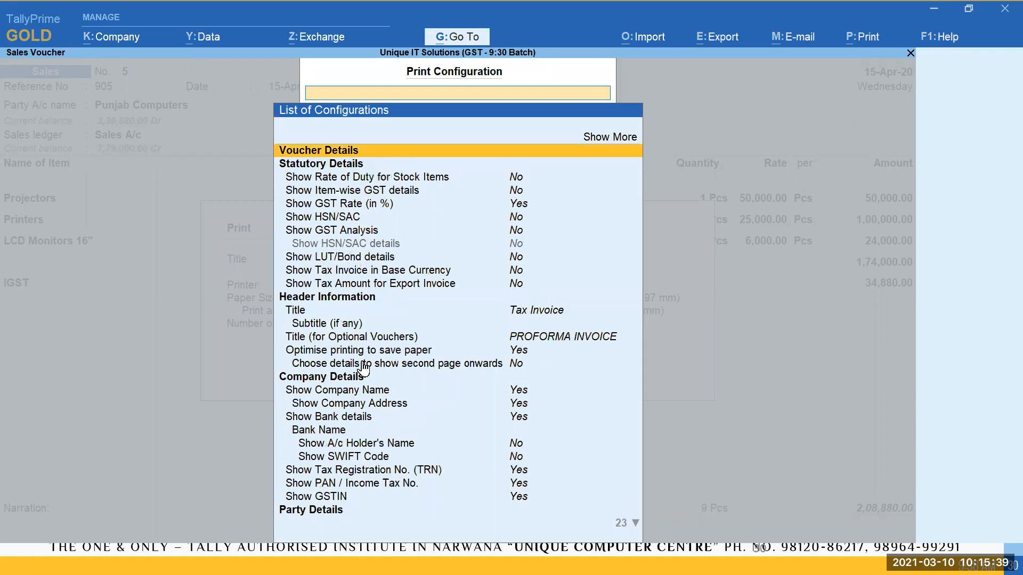
key(Down)
key(Down)
key(Down)
key(Up)
key(Up)
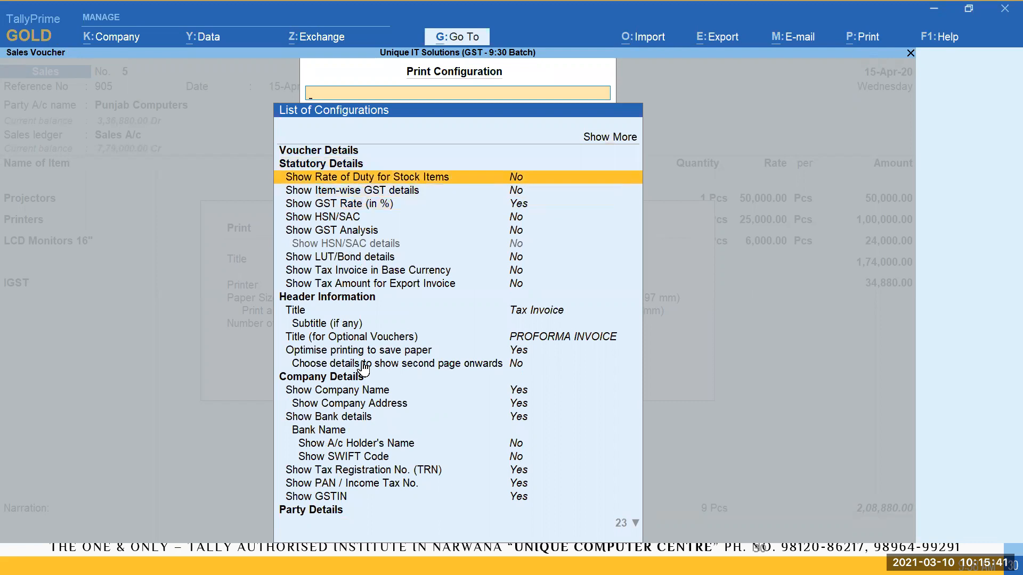
key(Down)
key(Down)
key(Down)
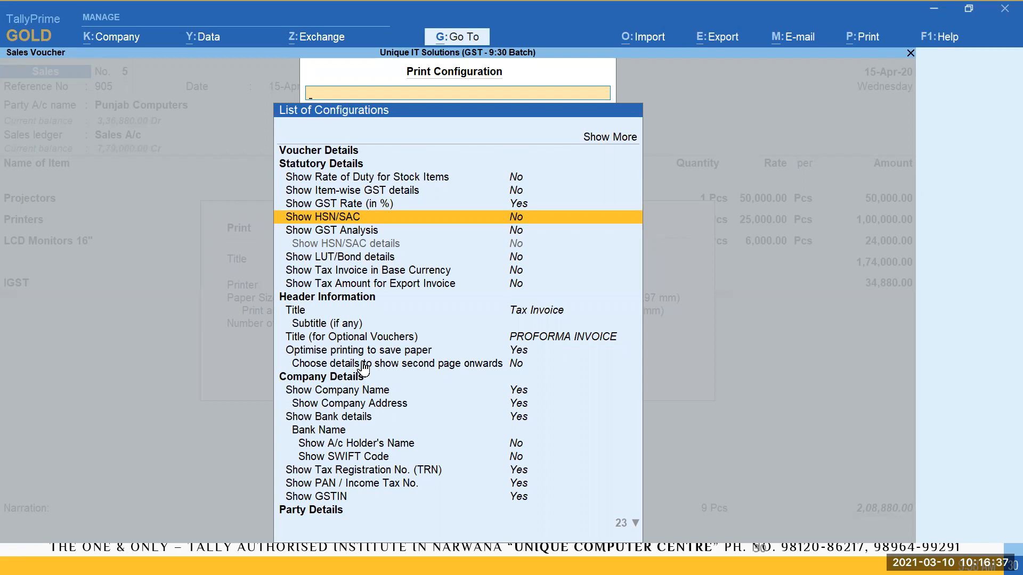
key(Return)
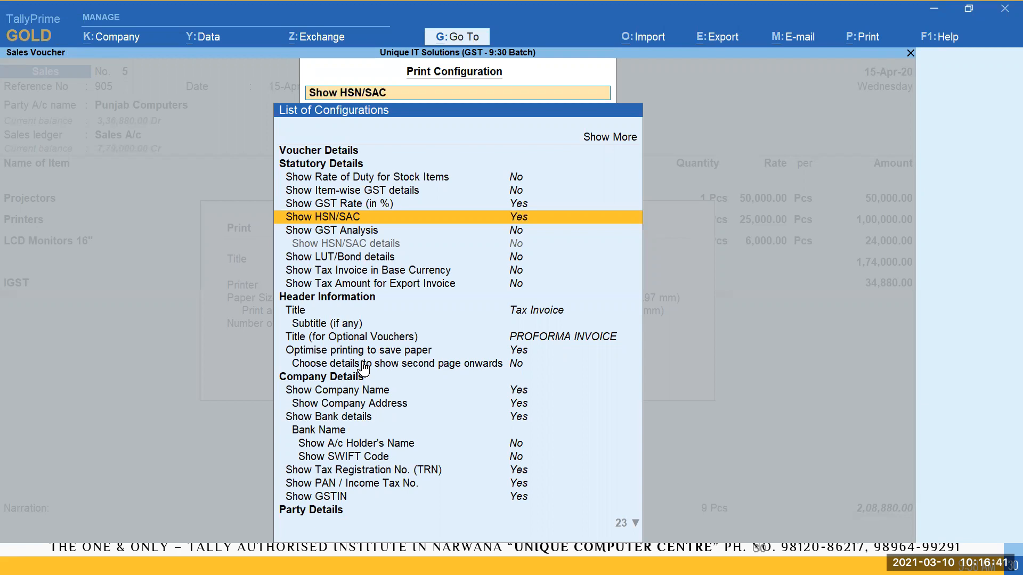
key(ctrl+a)
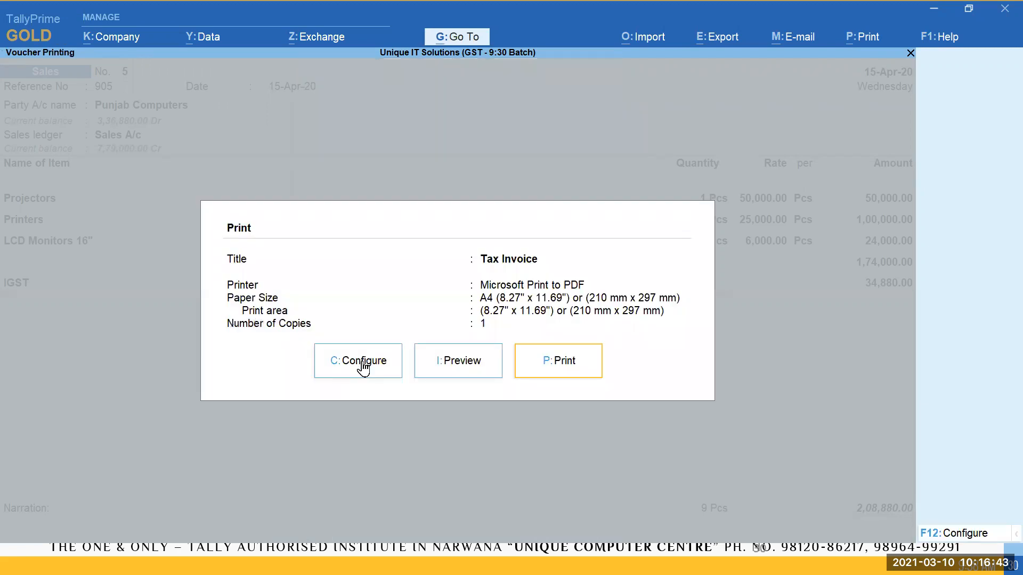
Preview the Punjab Computers tax invoice enlarged, check its item lines with HSN/SAC and GST rates, and close the preview
key(i)
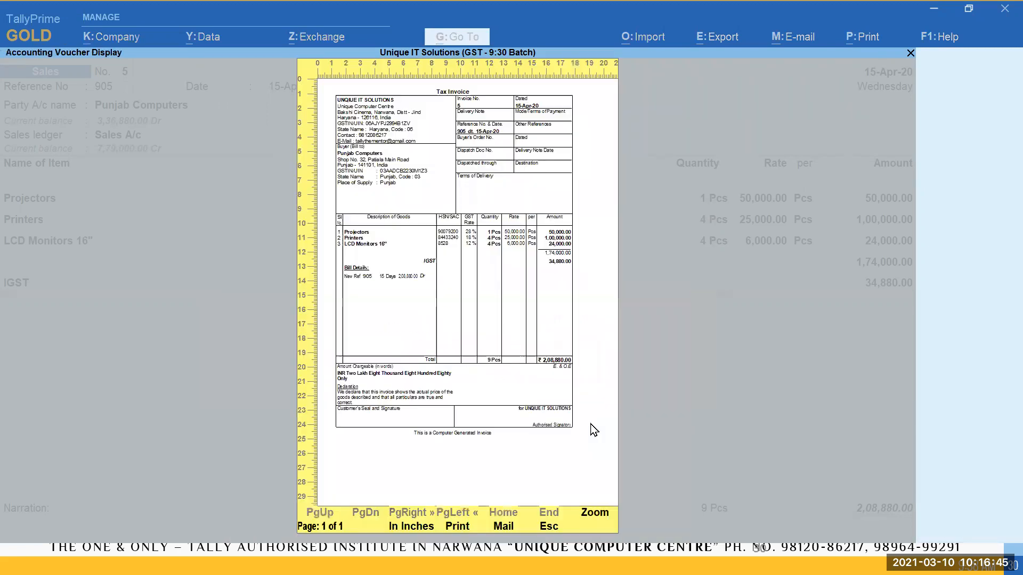
key(Return)
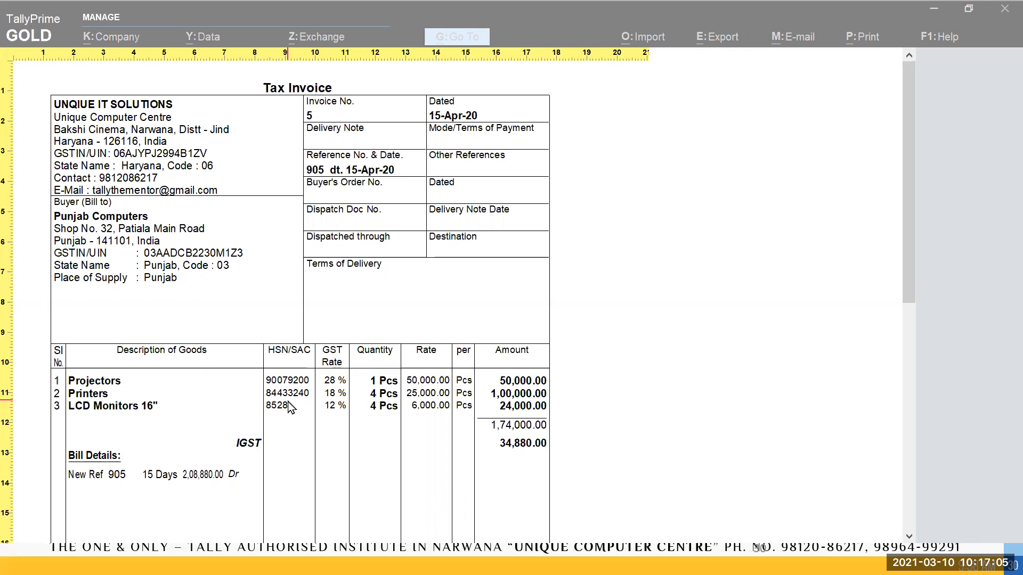
key(alt+z)
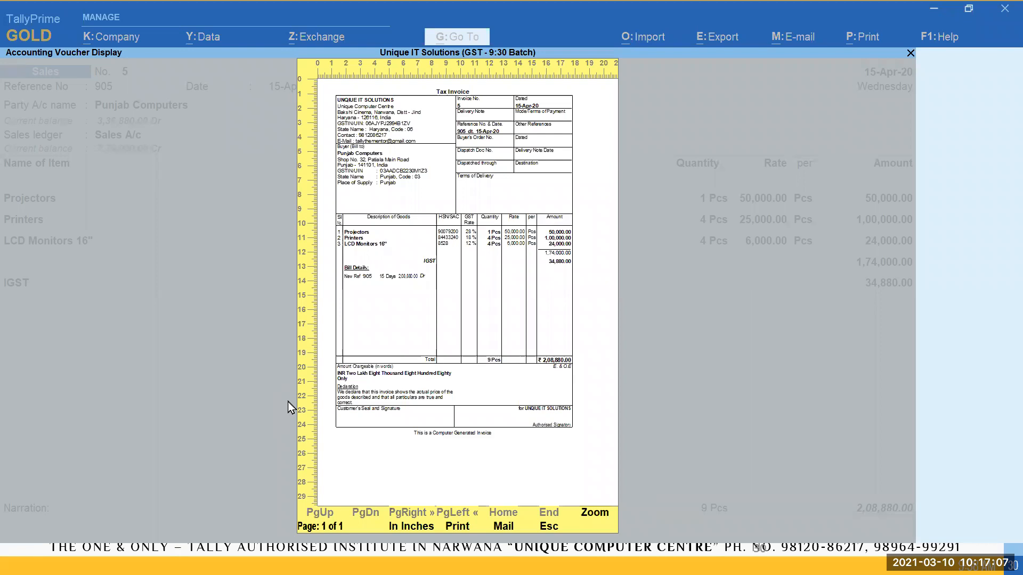
key(Escape)
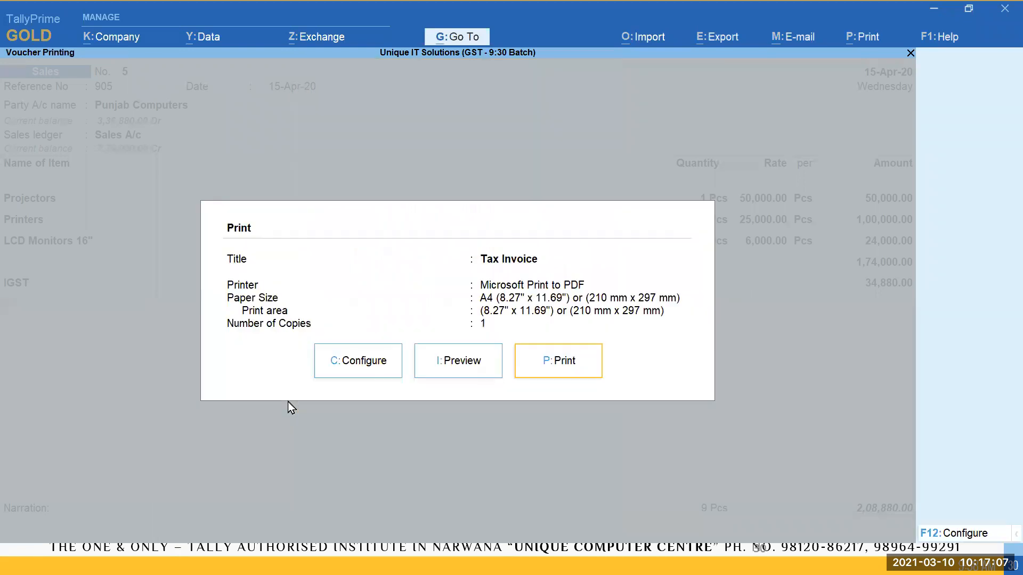
Set Show GST Analysis to Yes in the print configuration of the Punjab Computers invoice
click(336, 362)
key(Up)
key(Return)
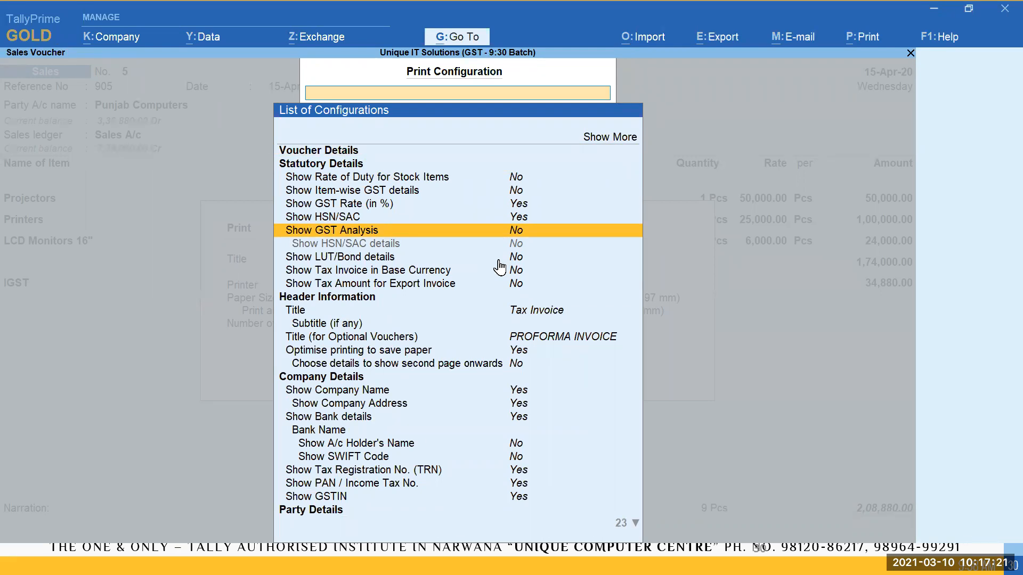
click(517, 194)
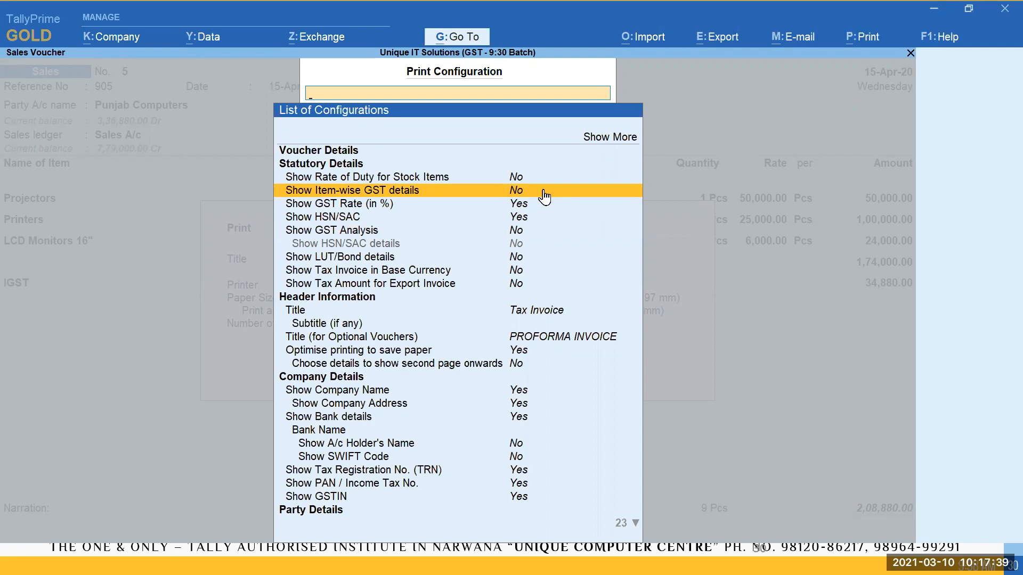
key(Down)
key(Down)
key(Down)
key(Down)
key(Up)
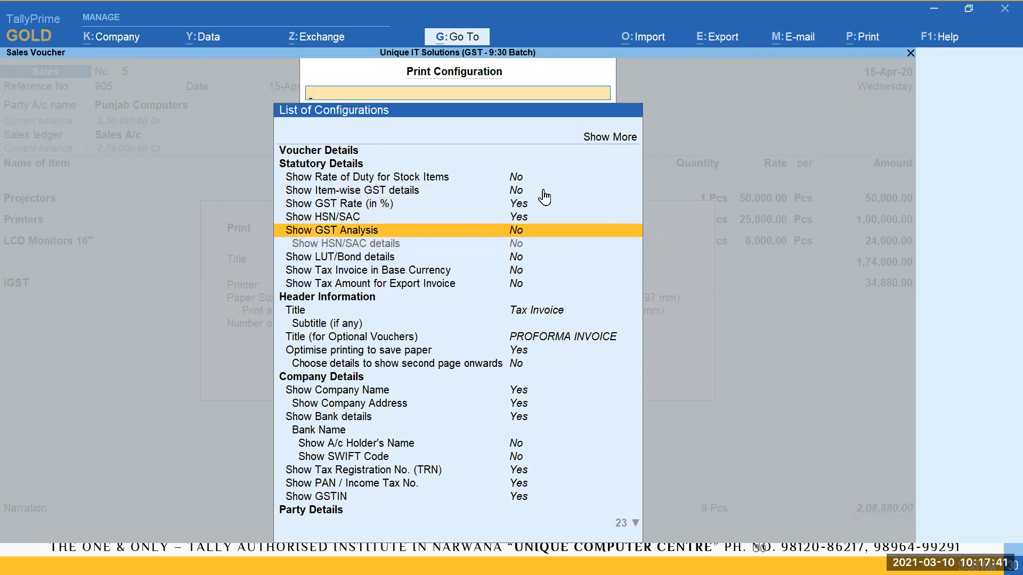
key(Return)
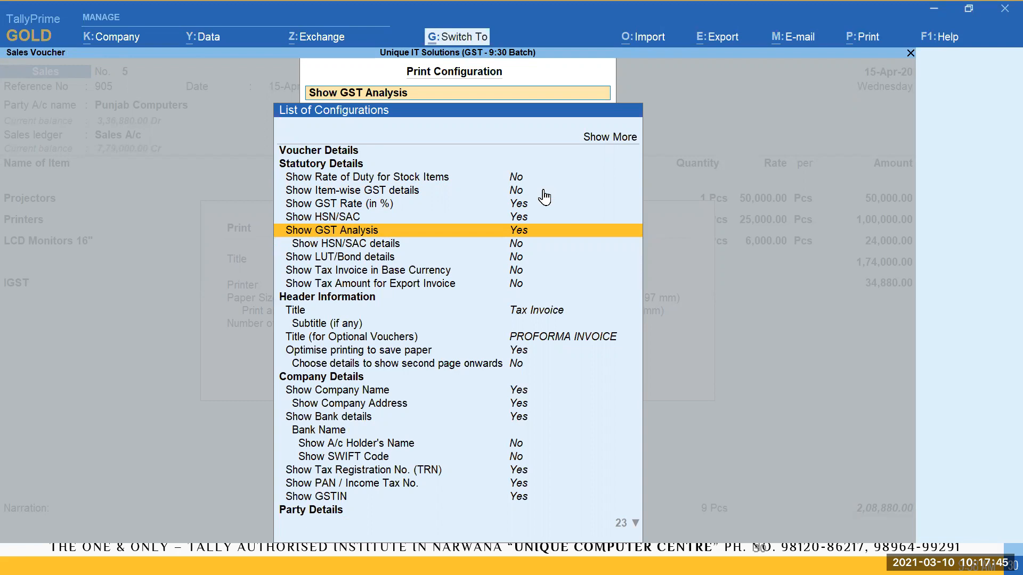
key(Escape)
Preview the Punjab Computers invoice enlarged, examine the integrated tax breakdown below the items, and return to the voucher
key(Left)
key(Left)
key(Right)
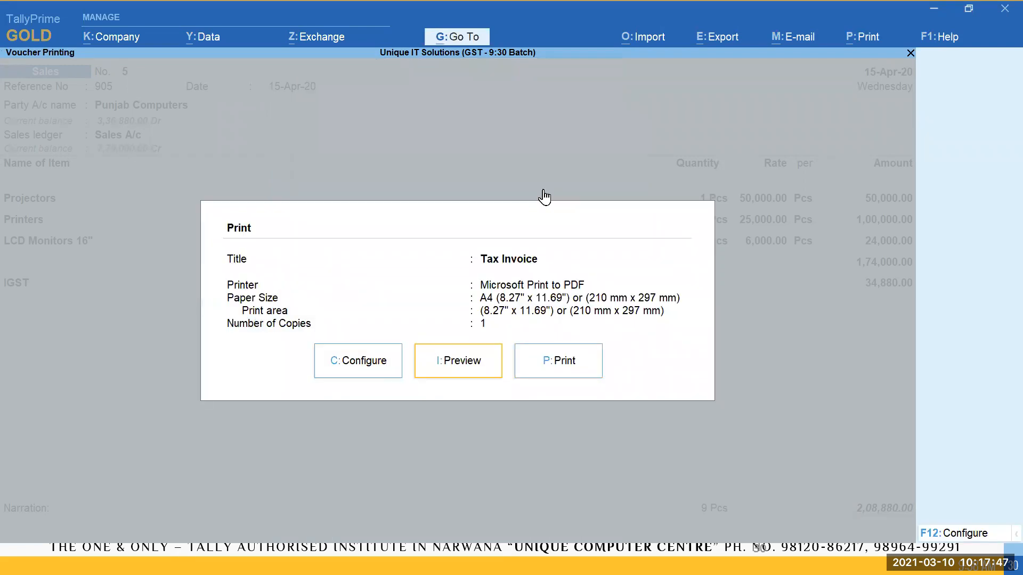
key(Return)
key(alt+z)
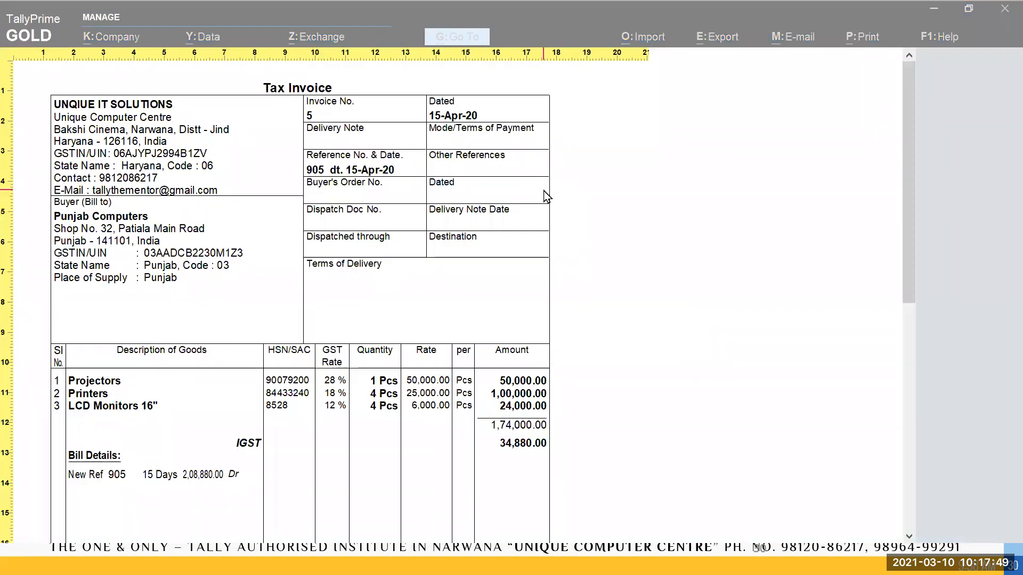
scroll(914, 298, down, 5)
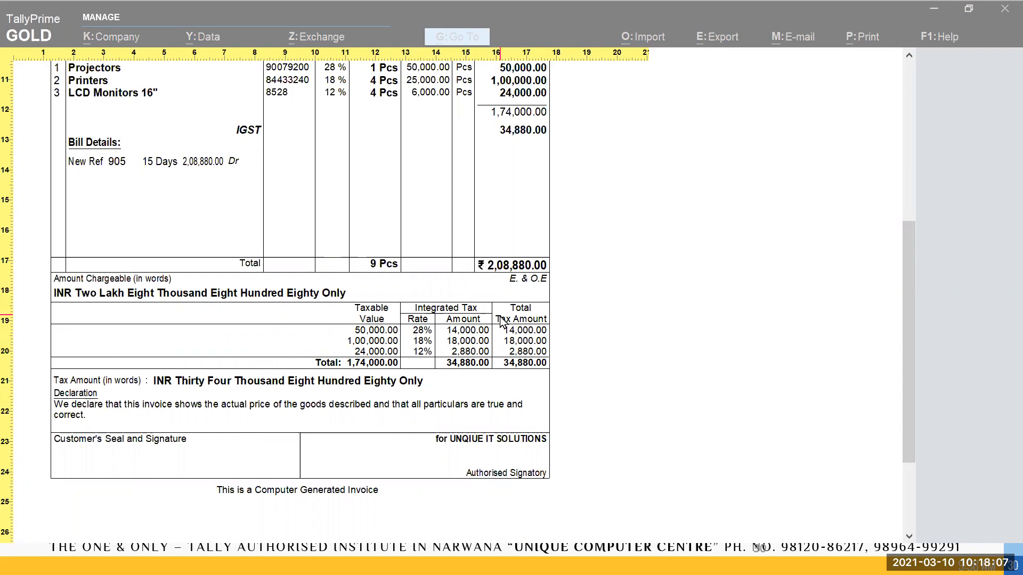
key(Escape)
key(Escape)
key(Escape)
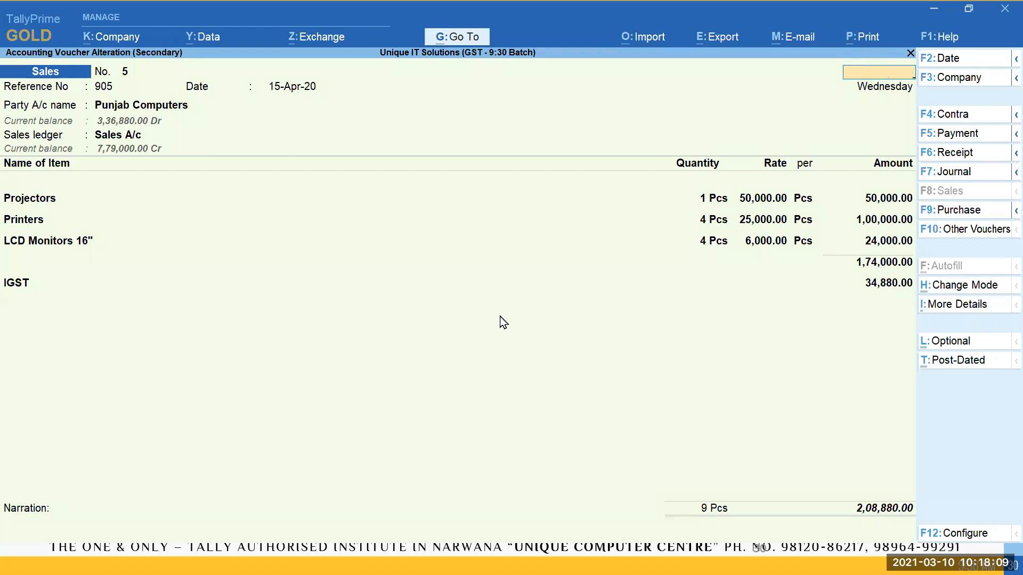
Open the next sales voucher, dated 16-Apr-20 for Narwana Computers, and start printing it
key(Escape)
key(Down)
key(Return)
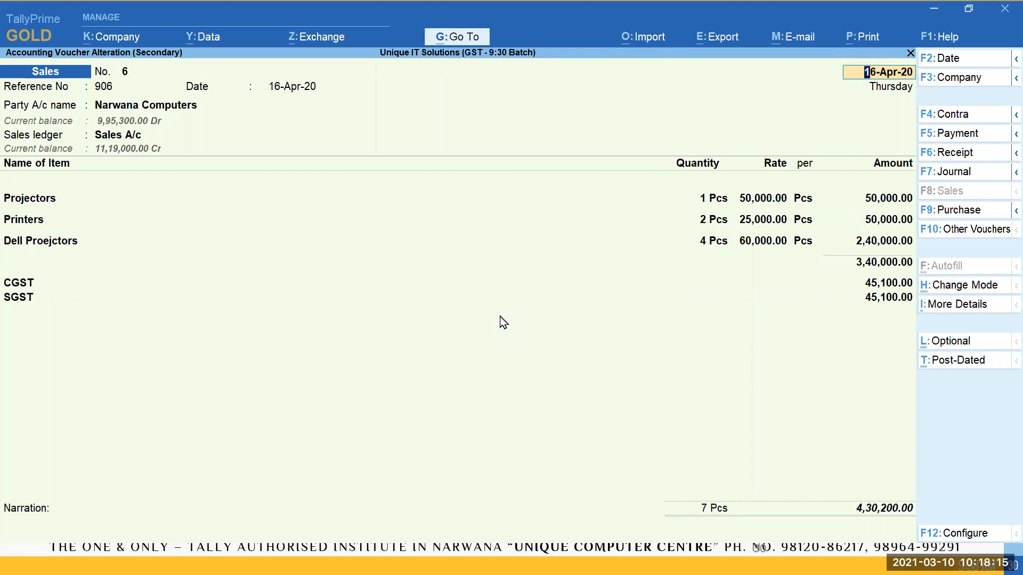
key(ctrl+p)
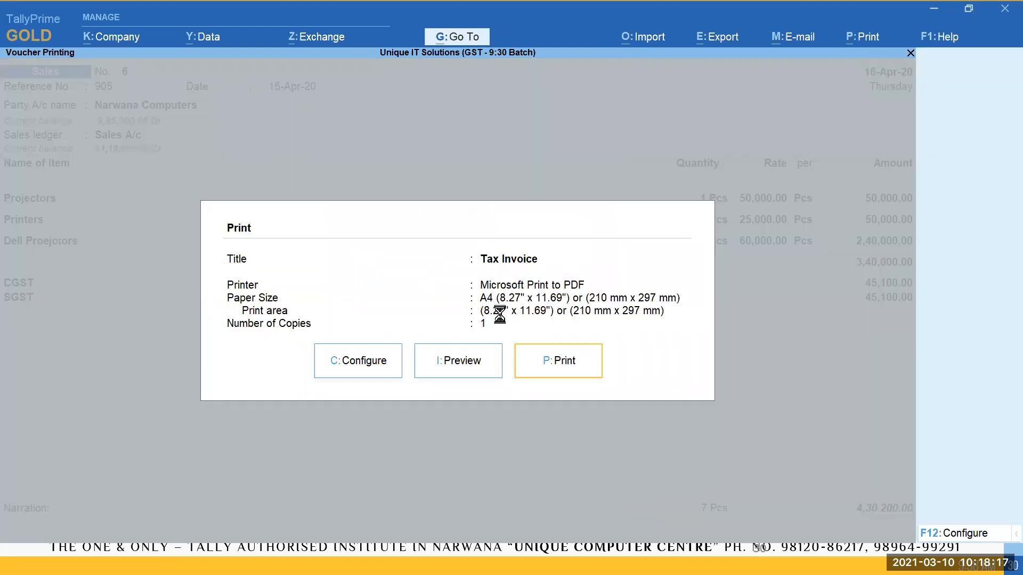
Preview the Narwana Computers invoice enlarged, examine its central and state tax breakdown against the items, and close the preview
key(i)
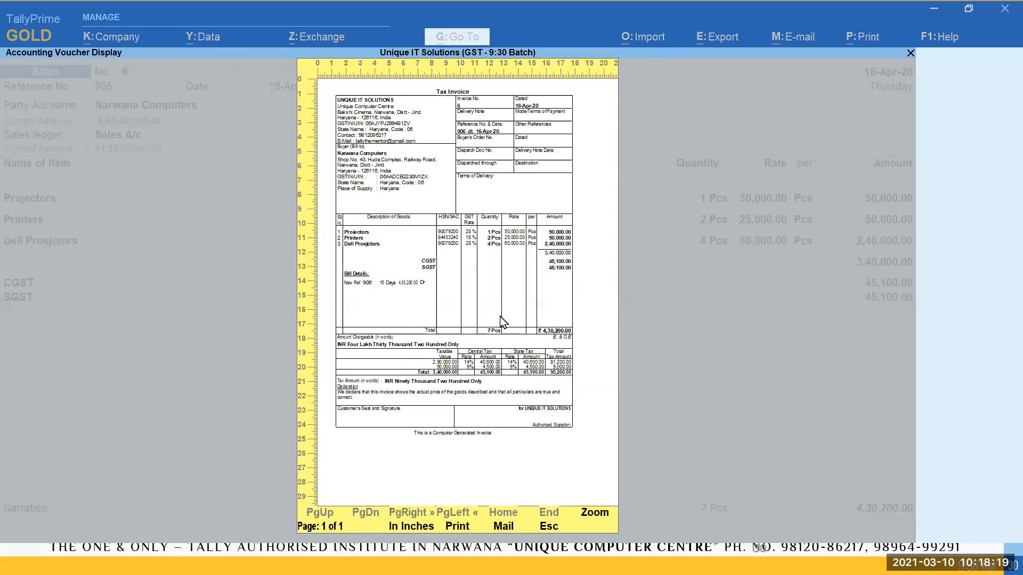
click(501, 317)
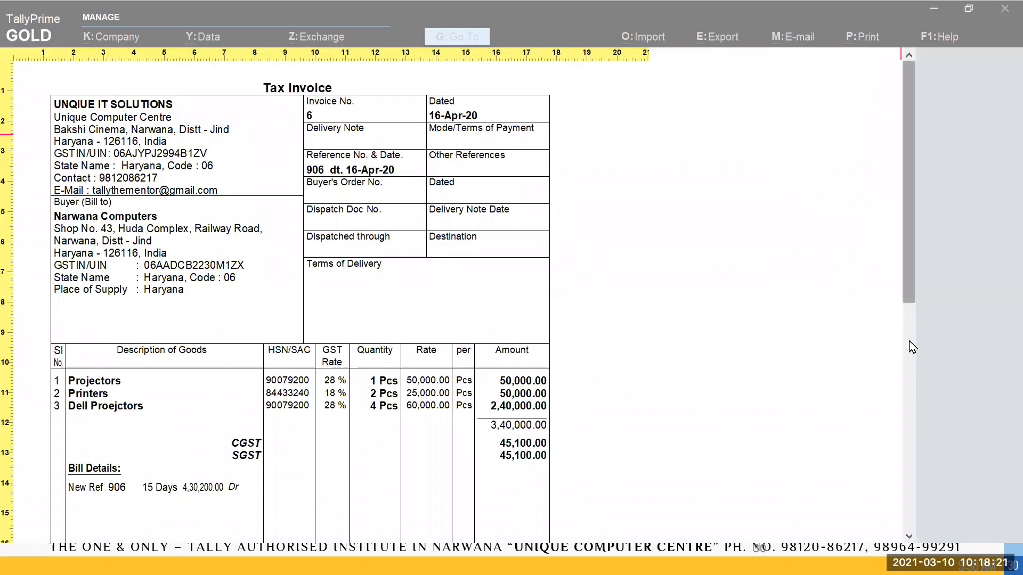
drag(907, 143, 906, 368)
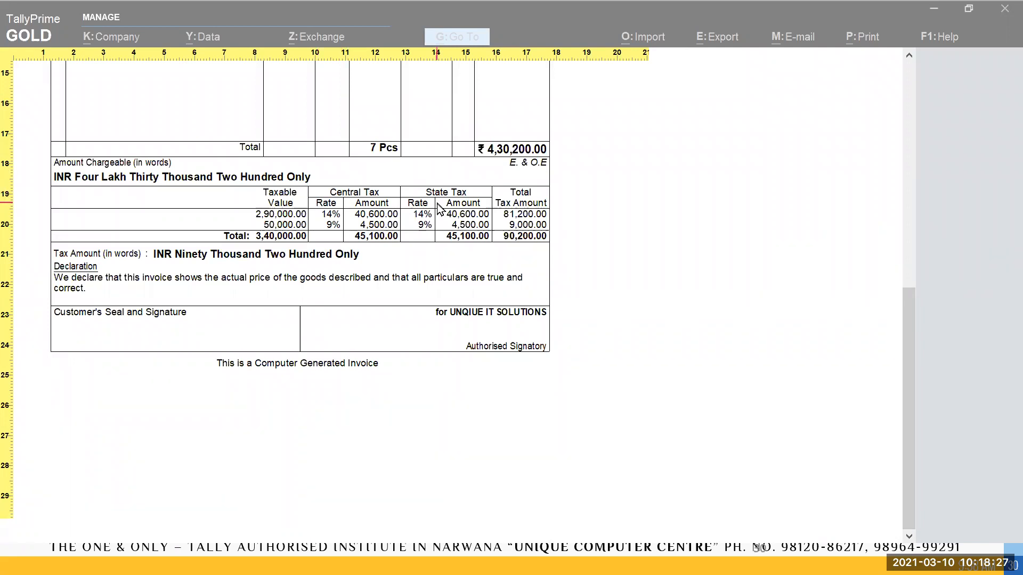
scroll(426, 245, up, 2)
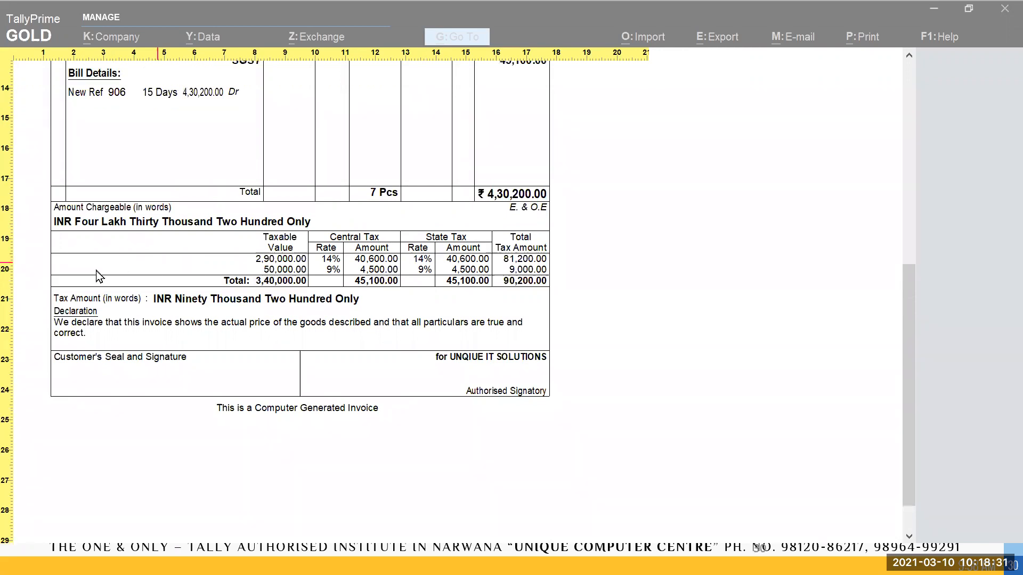
scroll(218, 370, up, 4)
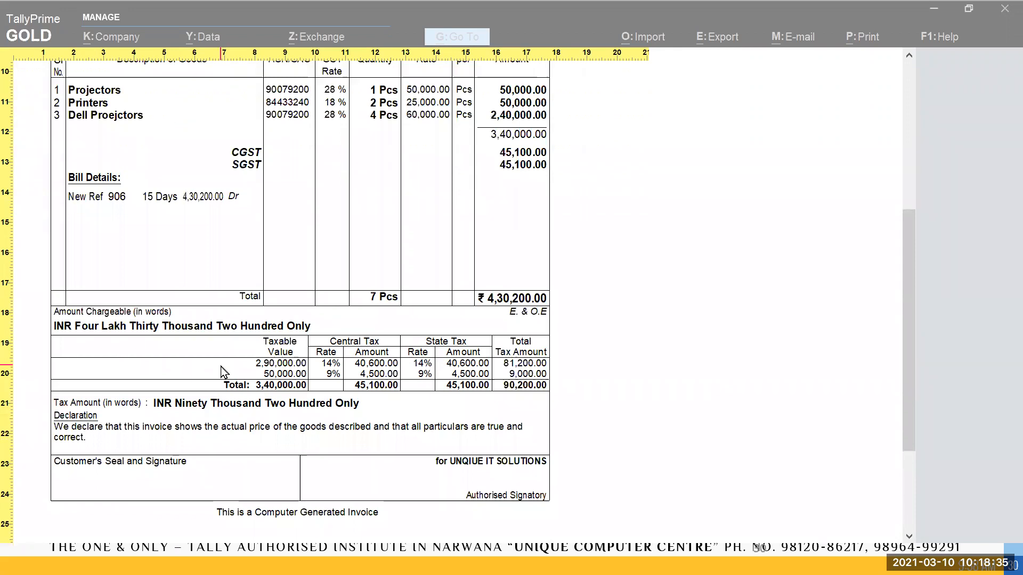
scroll(346, 267, up, 1)
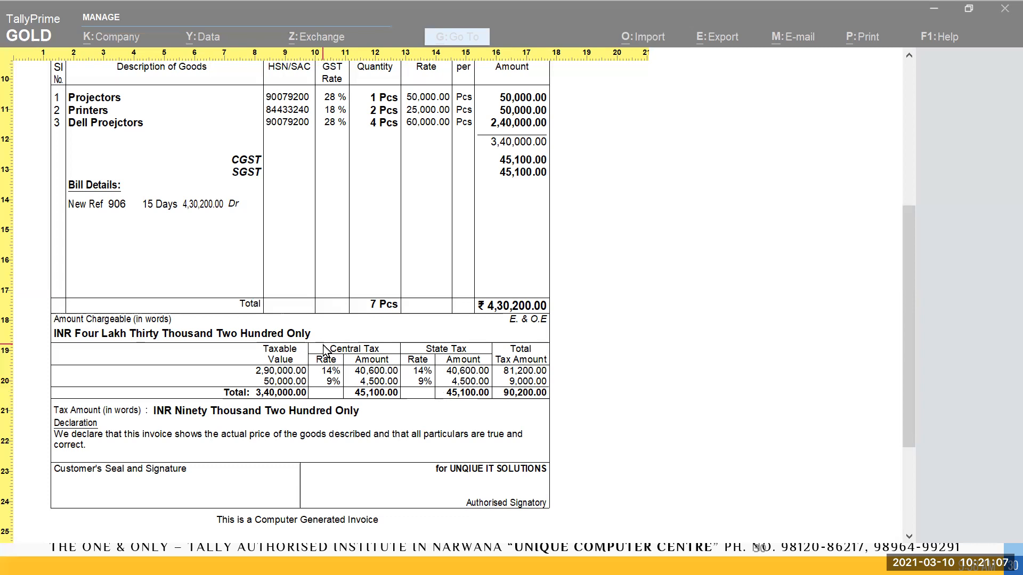
click(292, 370)
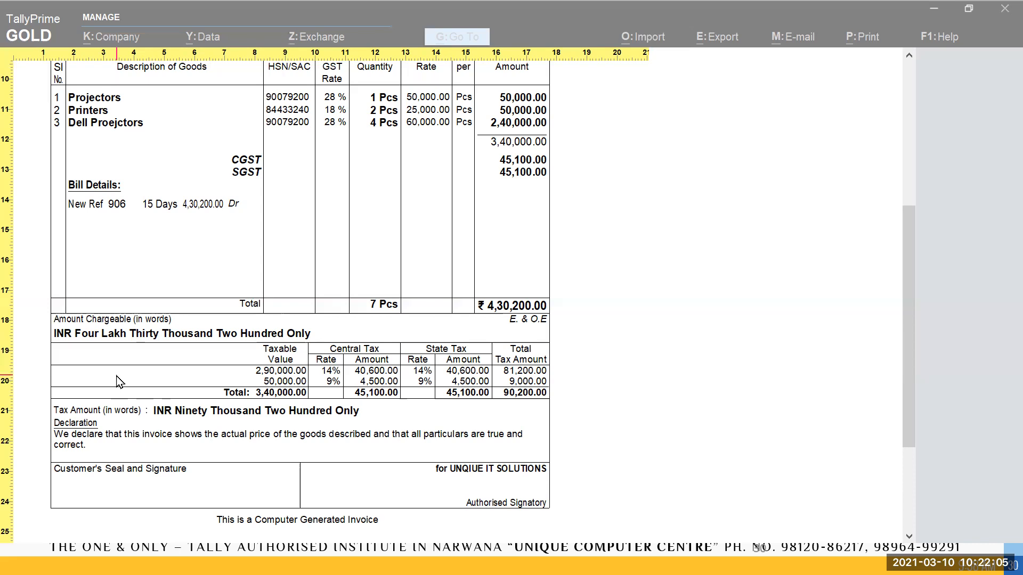
key(Escape)
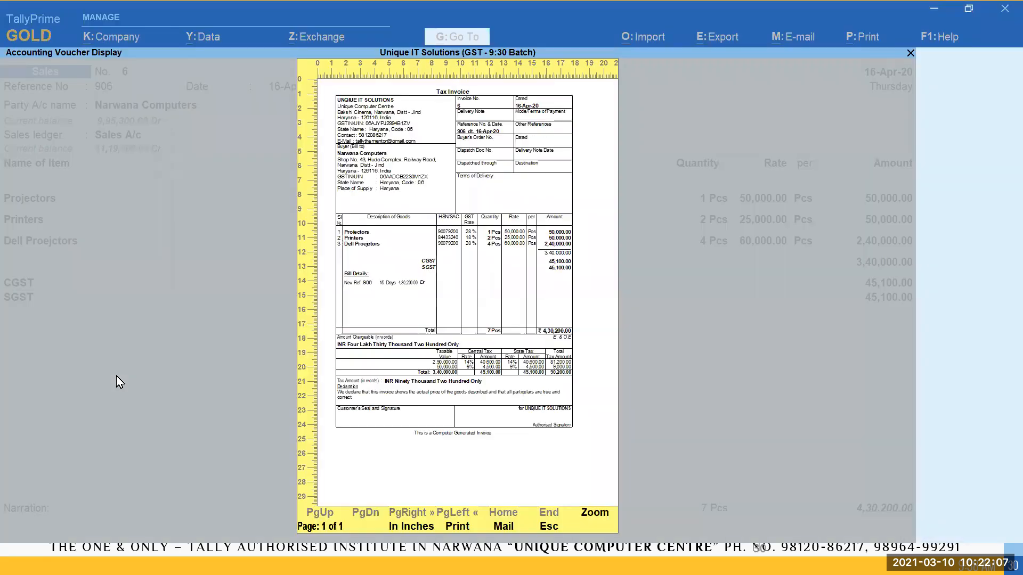
key(Escape)
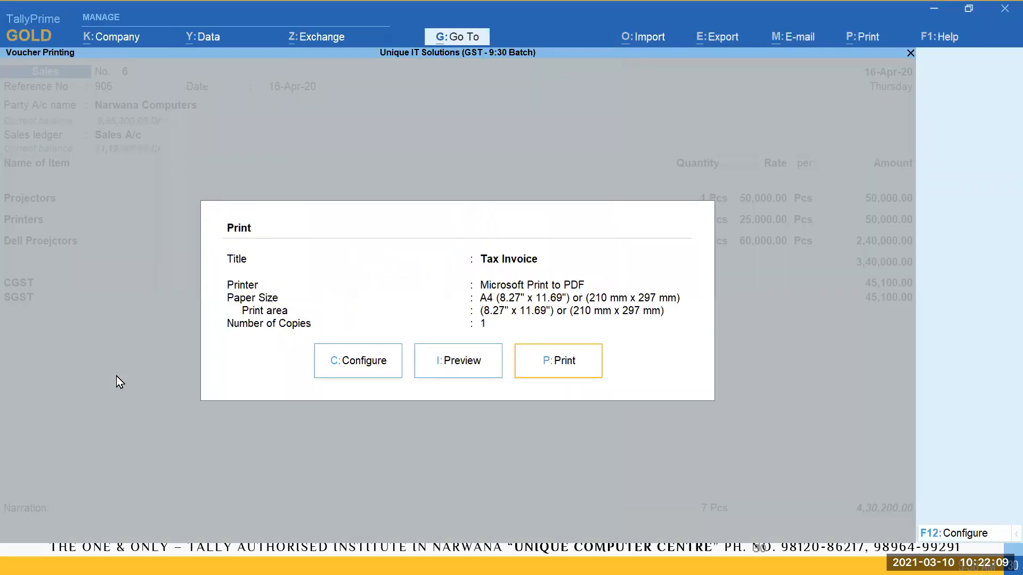
Set Show HSN/SAC details under GST Analysis to Yes in the print configuration and accept it
key(c)
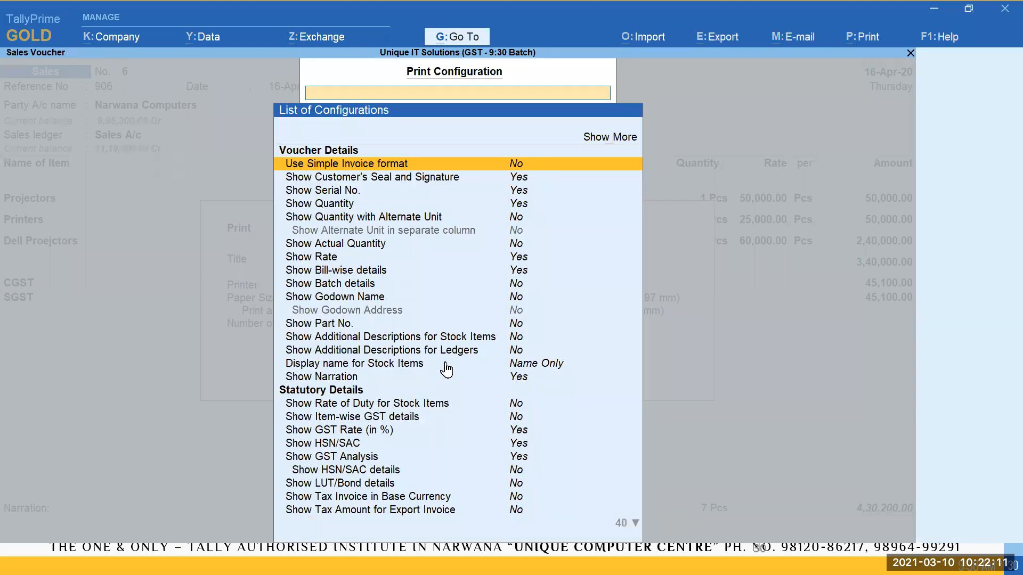
scroll(446, 369, down, 6)
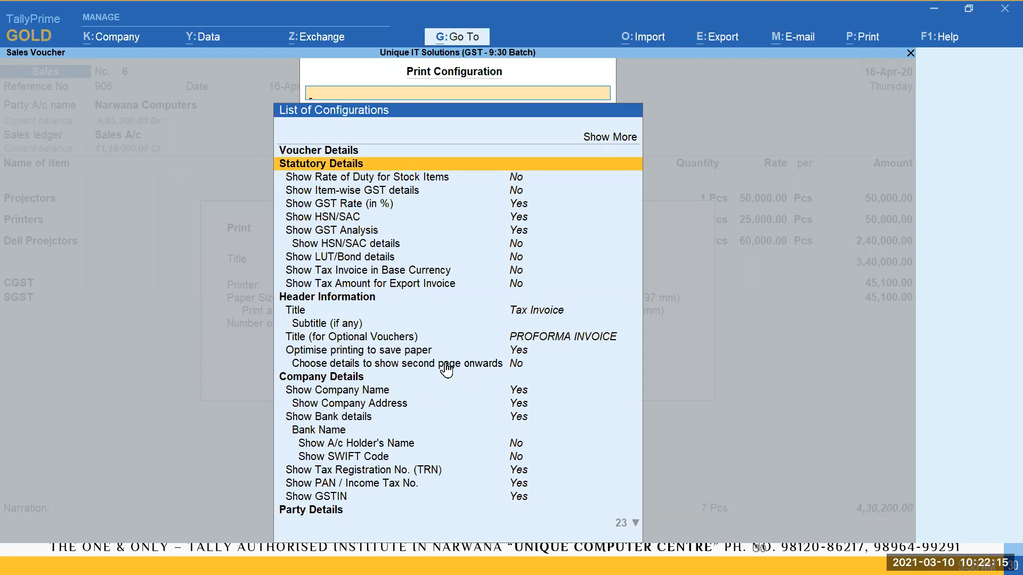
key(Down)
key(Down)
key(Down)
key(Down)
key(Down)
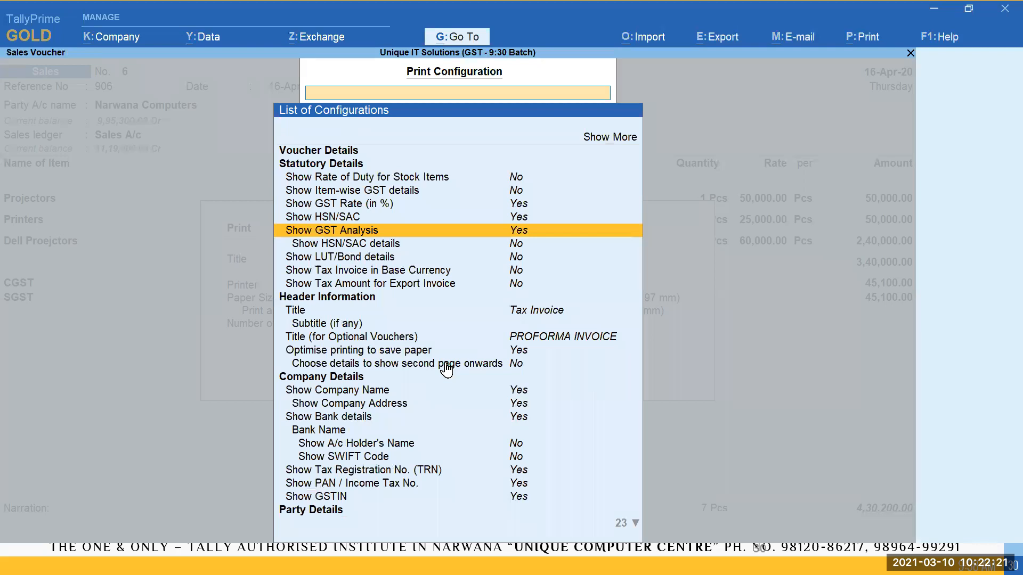
key(Down)
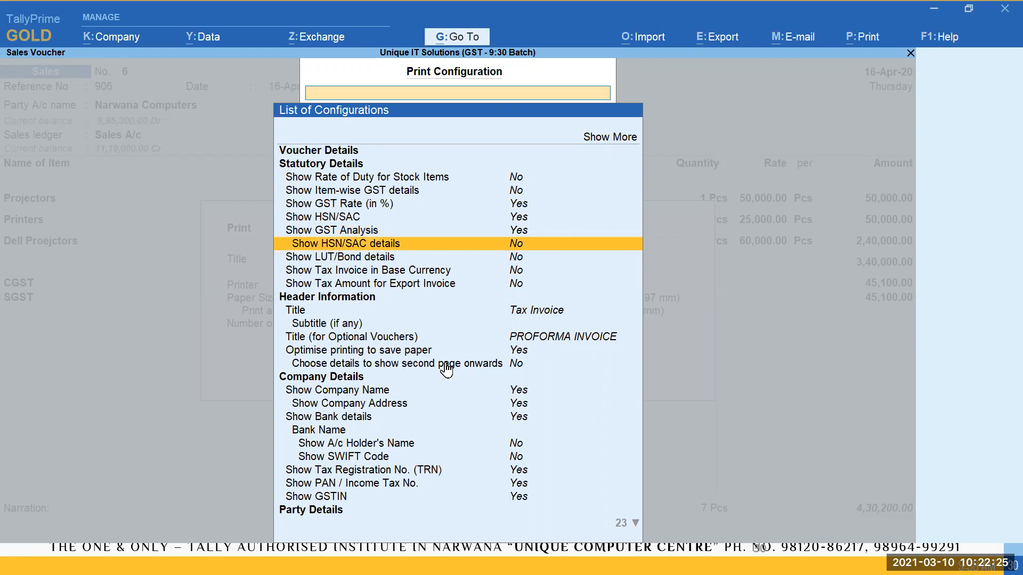
key(Return)
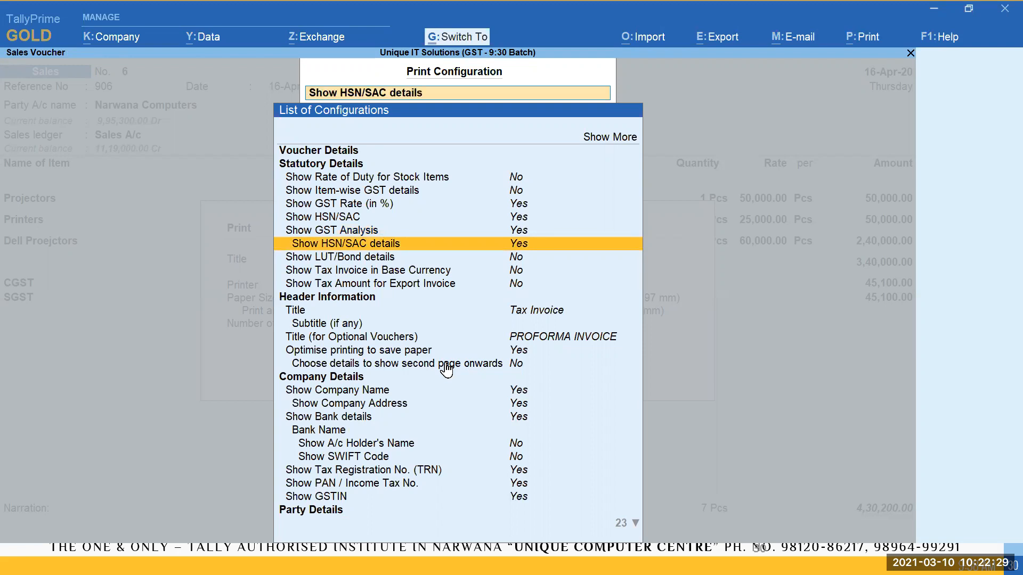
key(ctrl+a)
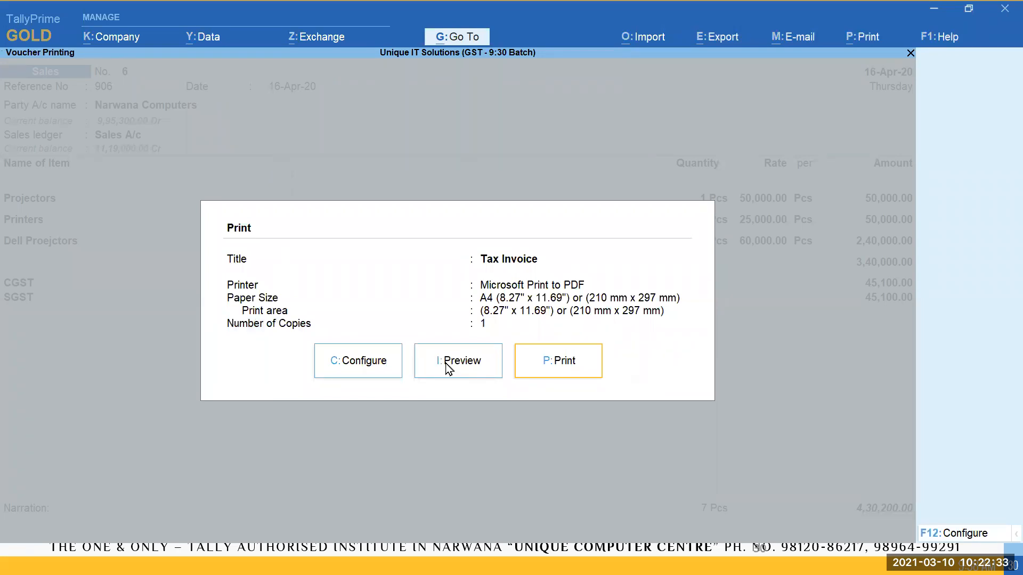
Preview the Narwana Computers invoice enlarged, examine the HSN/SAC-wise tax breakdown, and close the preview
click(447, 365)
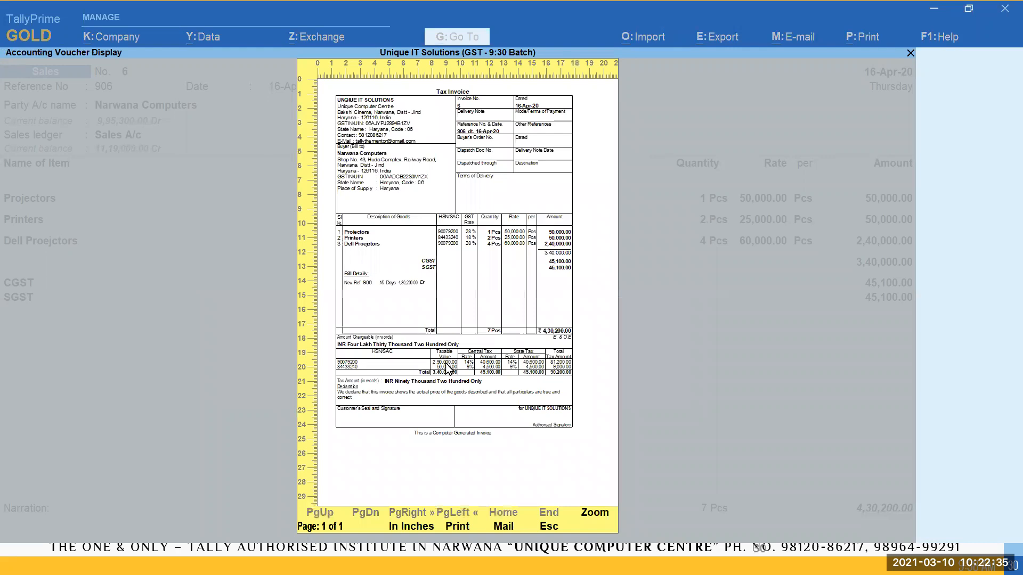
click(447, 366)
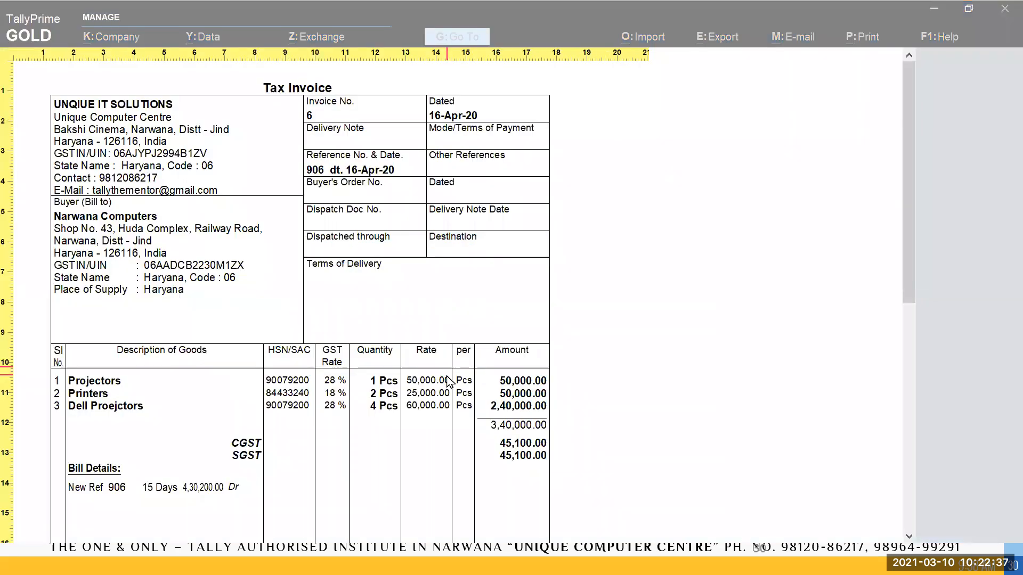
drag(904, 195, 909, 365)
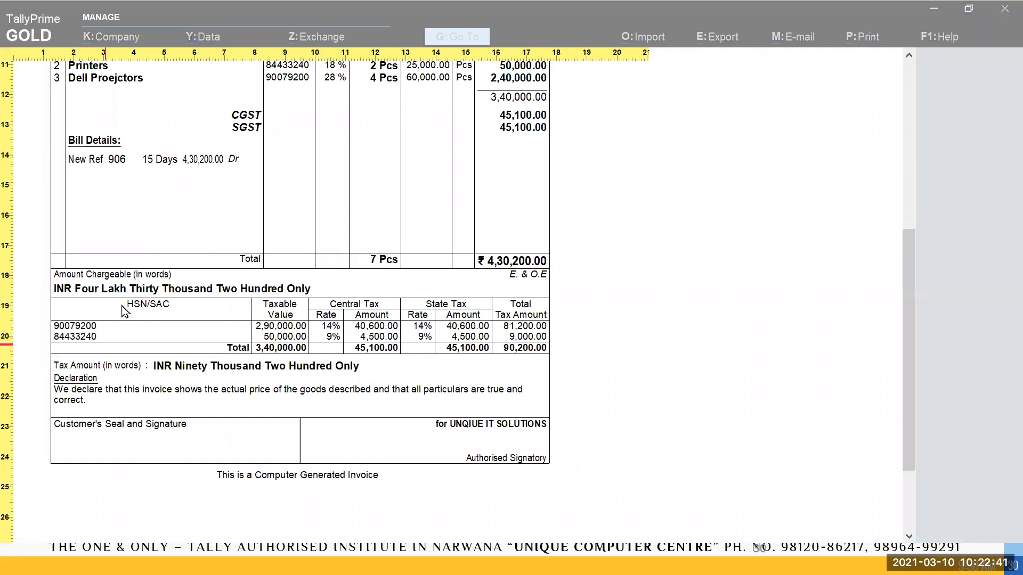
scroll(123, 337, up, 1)
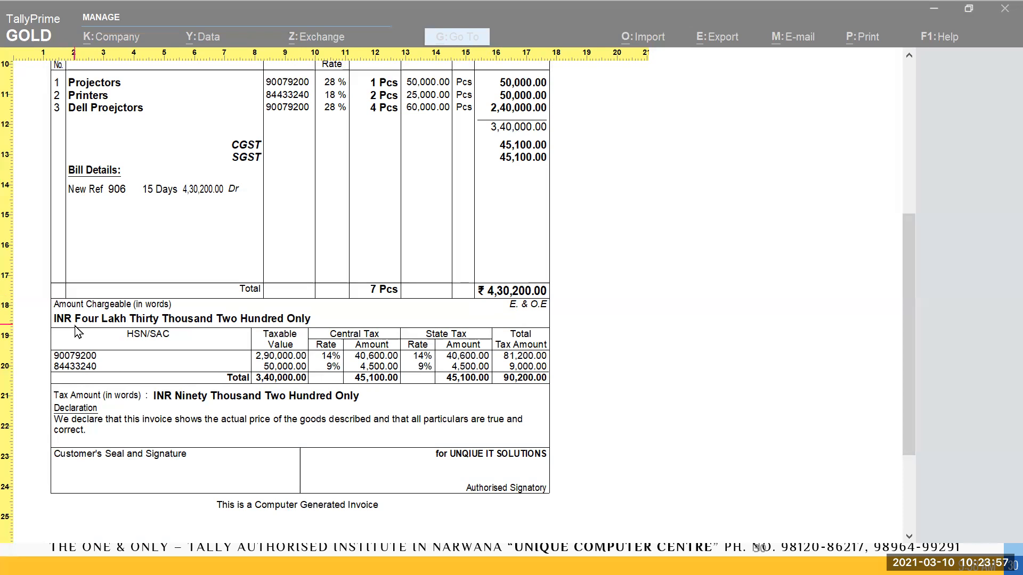
key(Escape)
key(Escape)
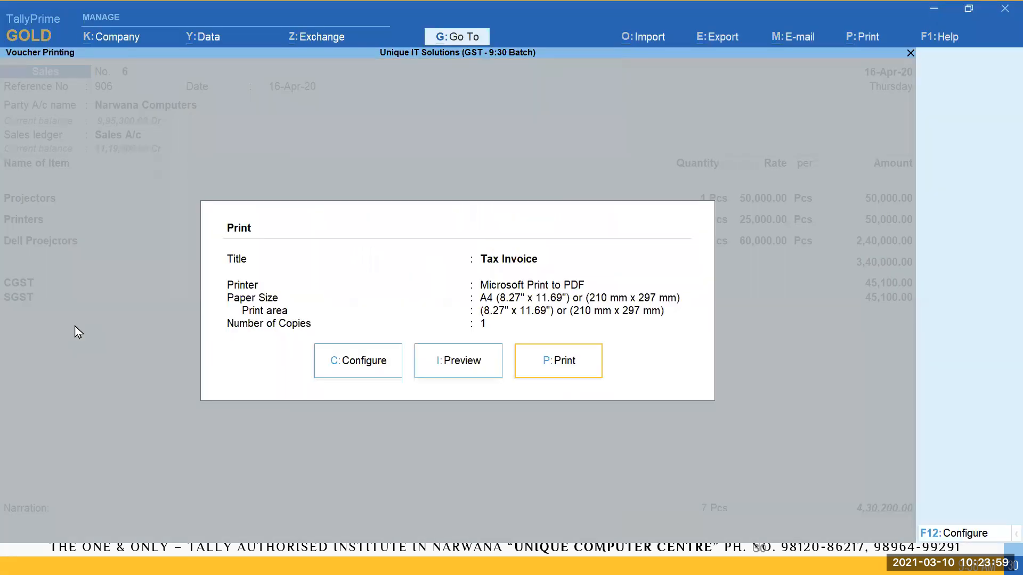
Set Show Tax Invoice in Base Currency under Statutory Details to Yes in the print configuration and return to the print dialog
click(360, 361)
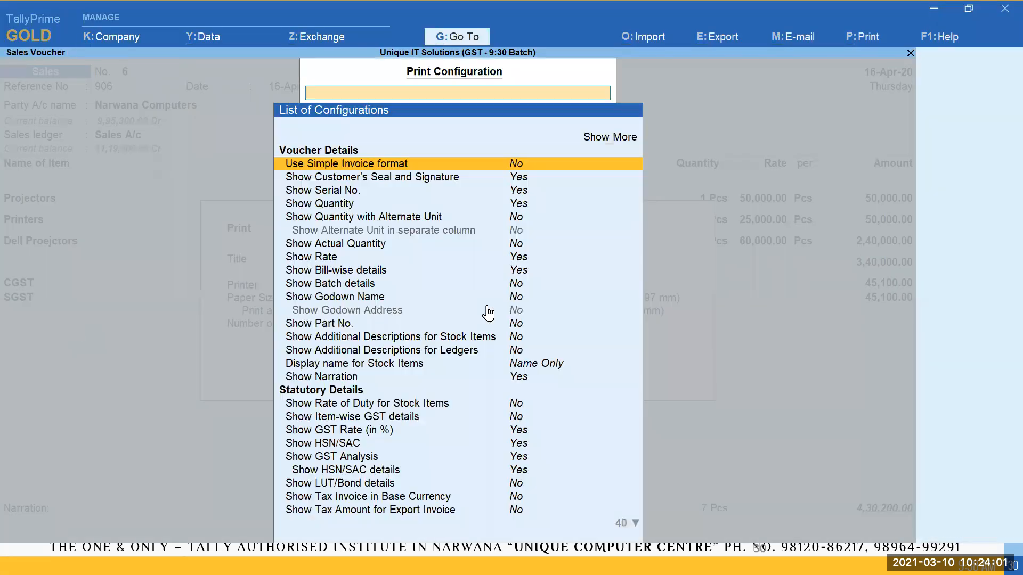
key(Up)
key(Return)
key(Down)
key(Down)
key(Down)
key(Down)
key(Down)
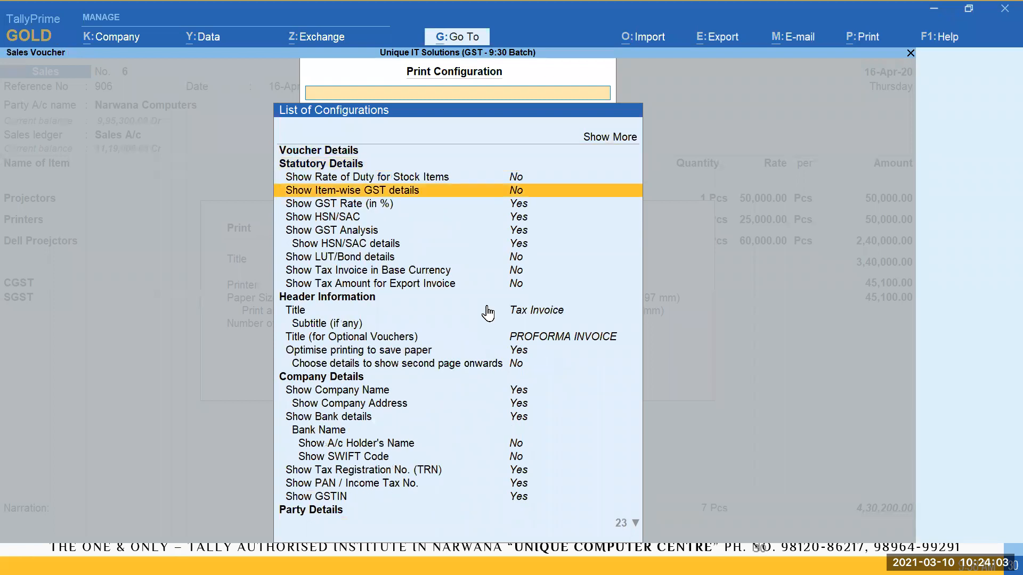
key(Down)
key(Down)
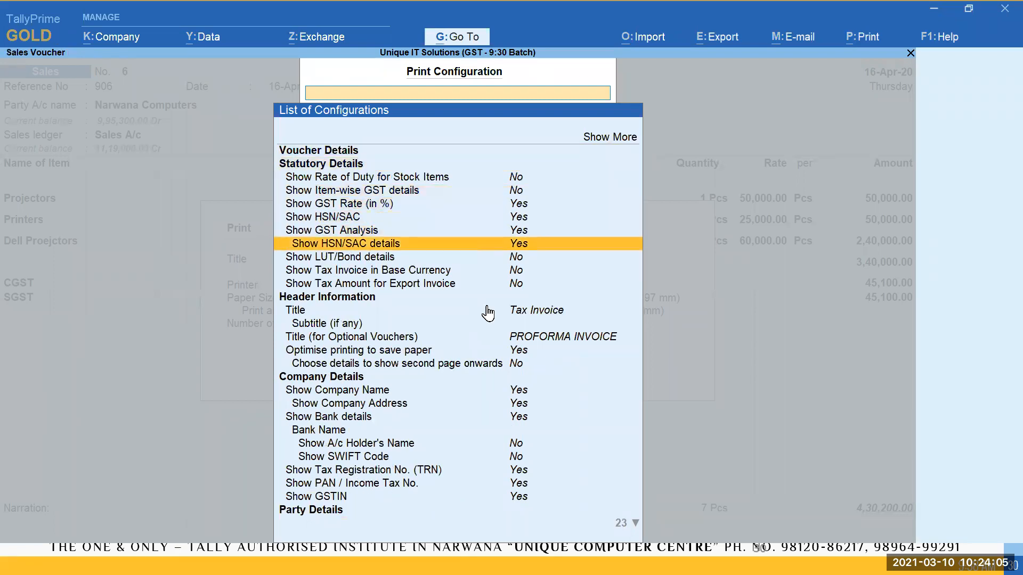
key(Down)
key(Down)
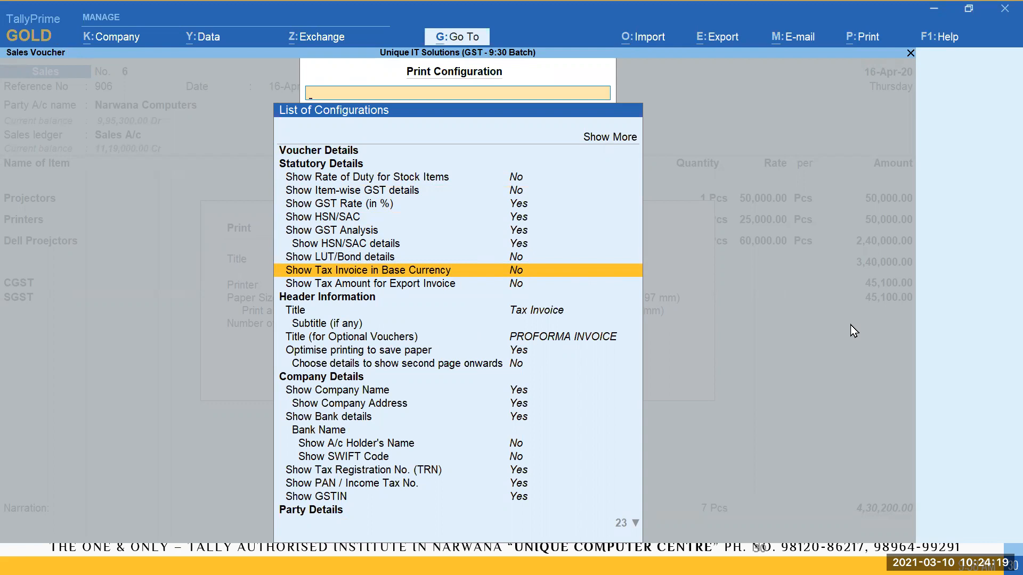
key(Return)
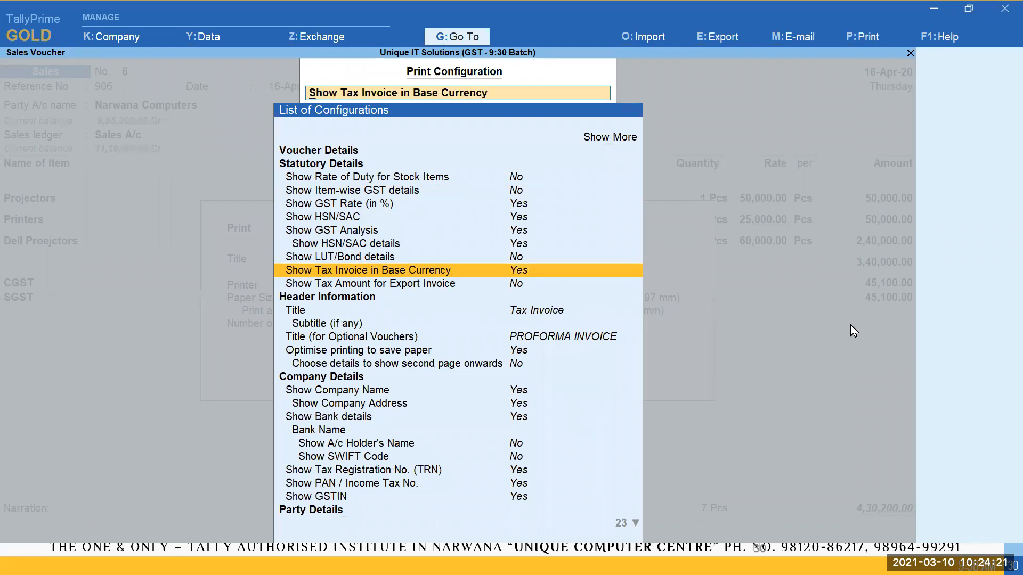
key(Escape)
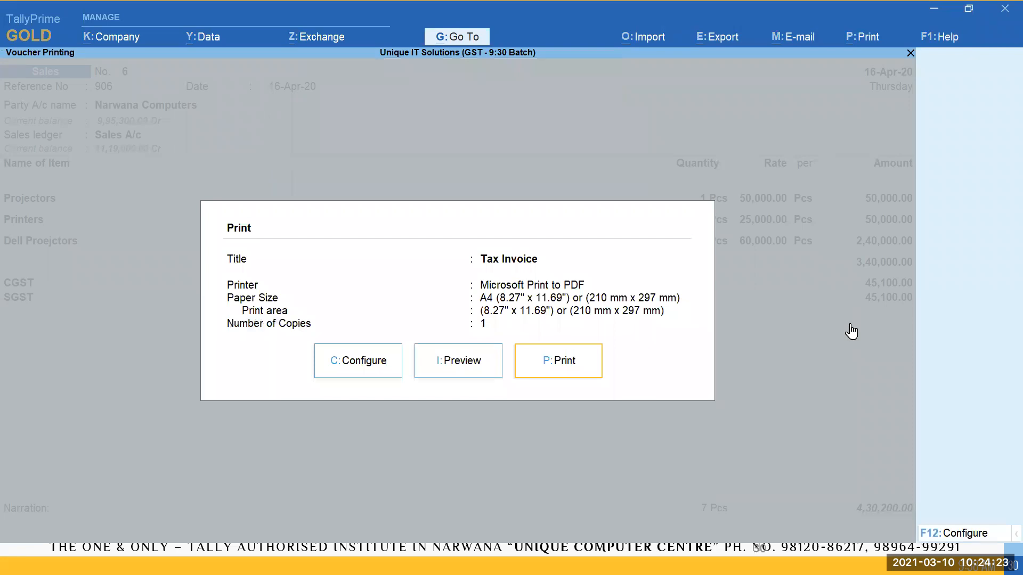
Preview the Narwana Computers invoice enlarged with the base currency option on, examine the amounts and tax table, and close the preview
key(i)
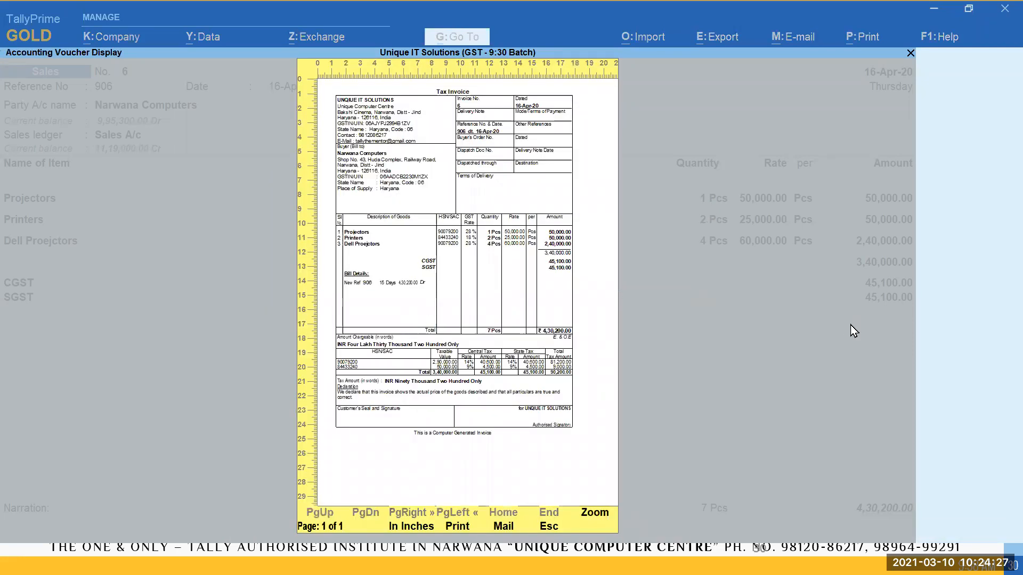
key(Return)
scroll(847, 330, down, 5)
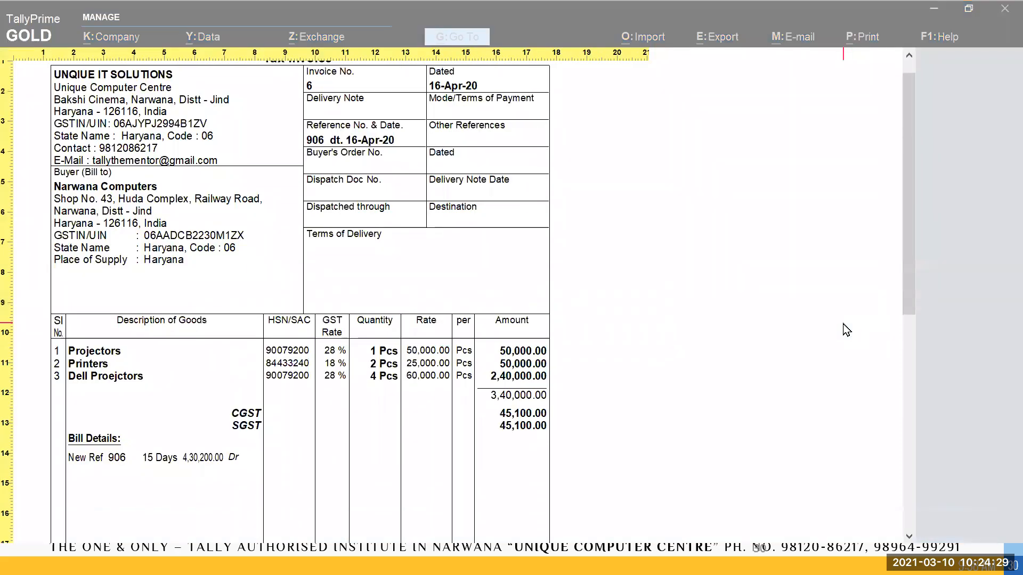
scroll(849, 332, down, 4)
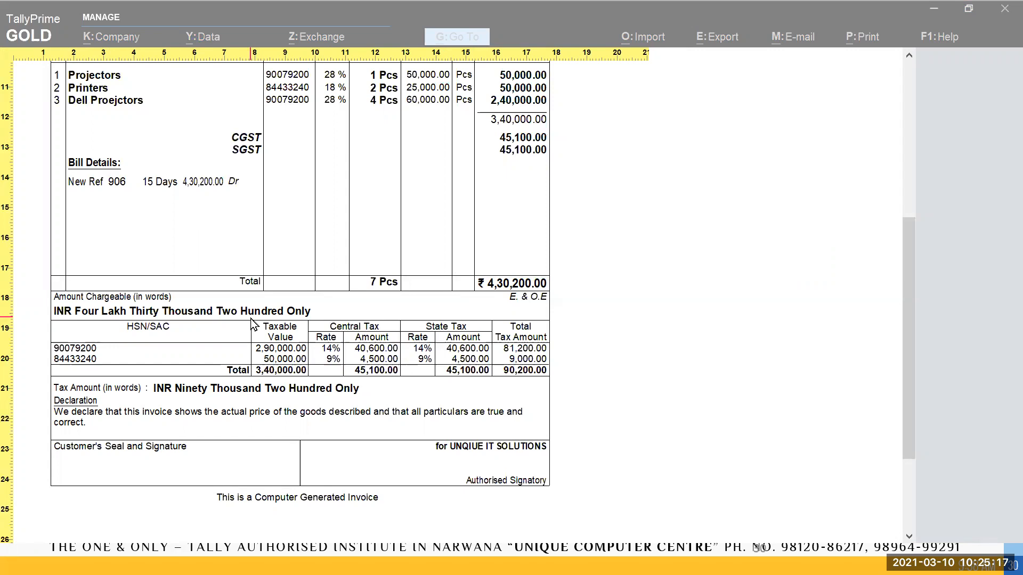
key(Escape)
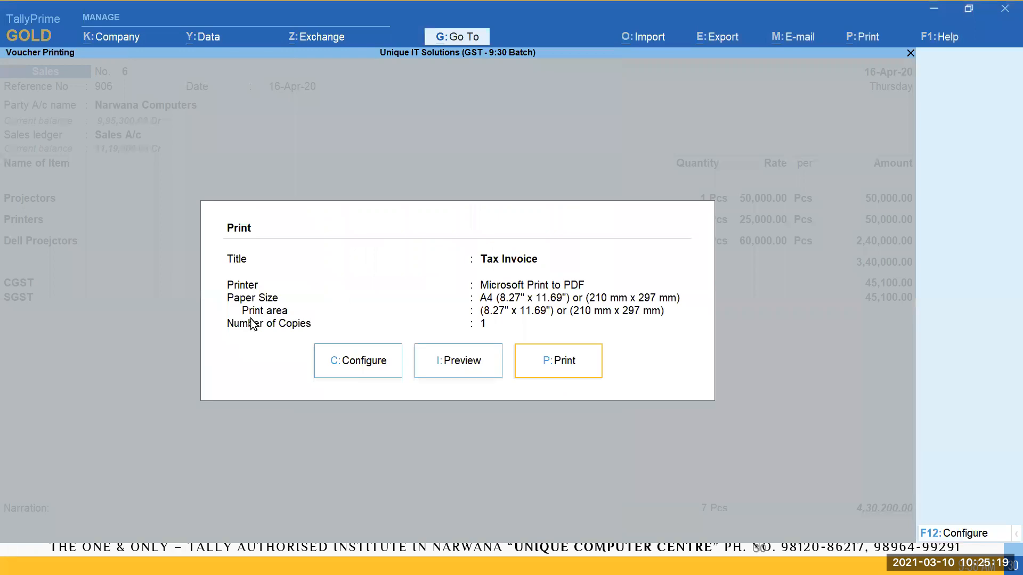
Set Show Tax Invoice in Base Currency to No in the print configuration and accept it
key(c)
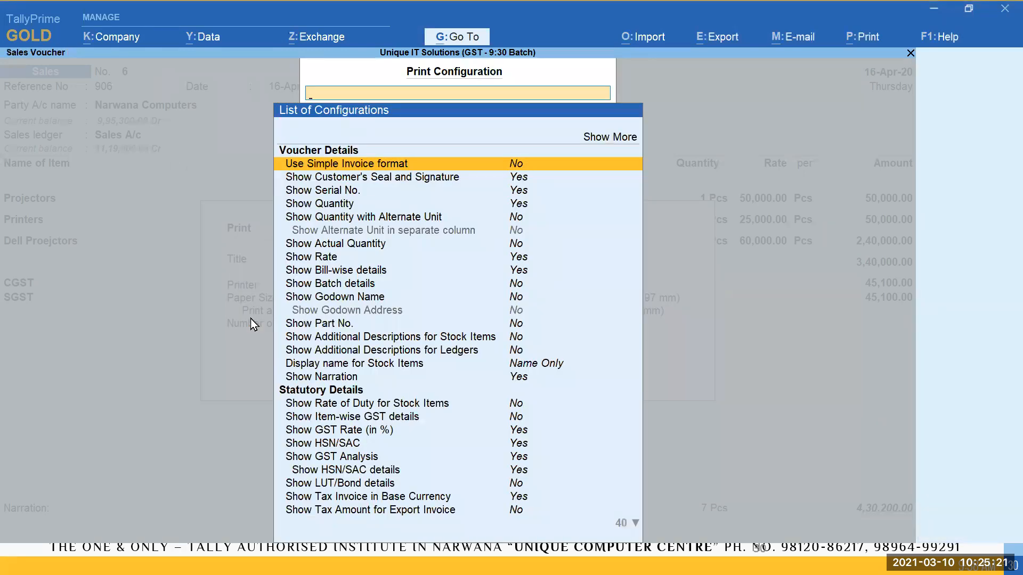
key(Up)
key(Return)
key(Down)
key(Down)
key(Down)
key(Down)
key(Down)
key(Down)
key(Down)
key(Down)
key(Down)
key(Down)
key(Down)
key(Down)
key(Up)
key(Up)
key(Up)
key(Up)
key(Down)
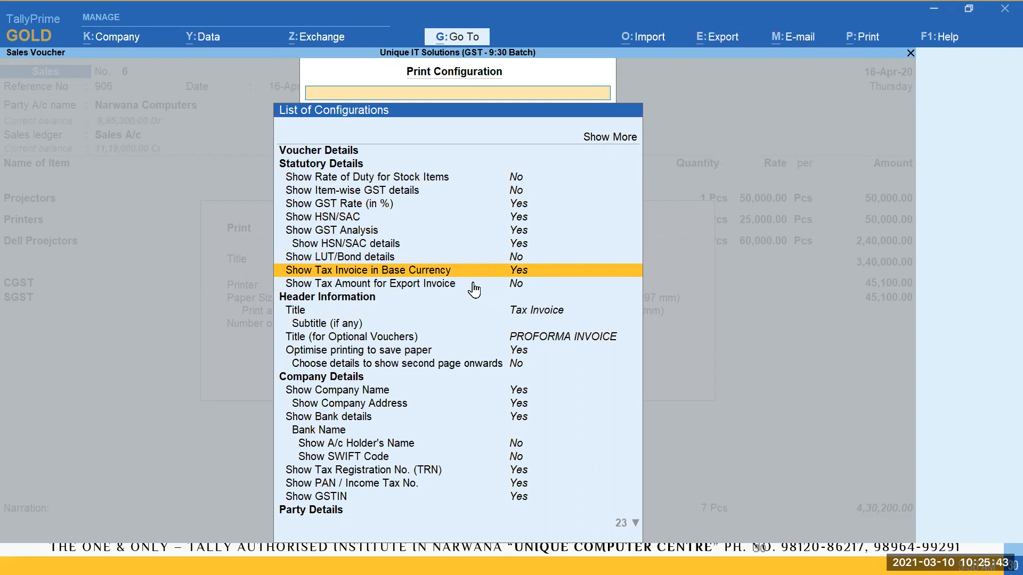
key(Return)
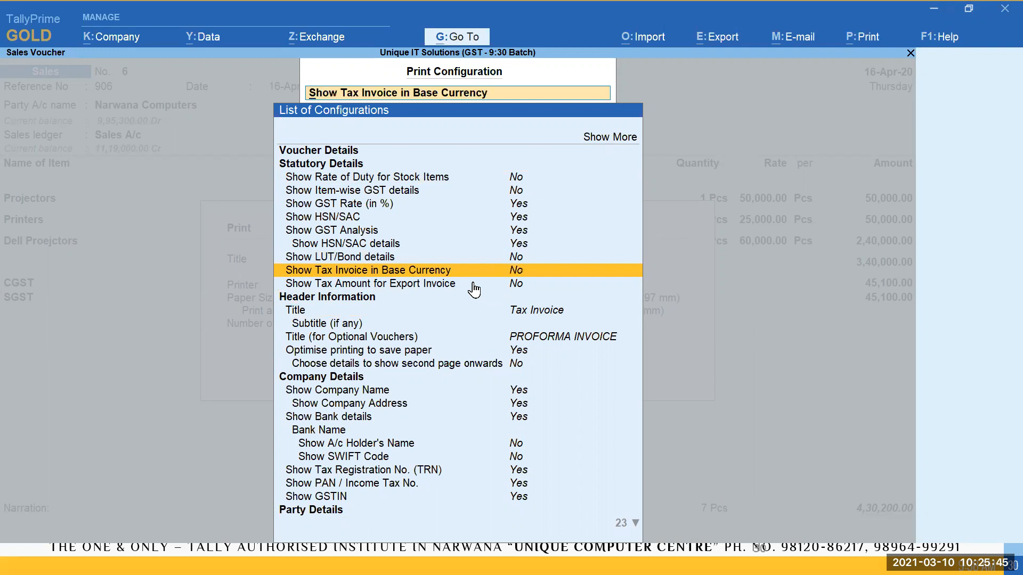
key(ctrl+a)
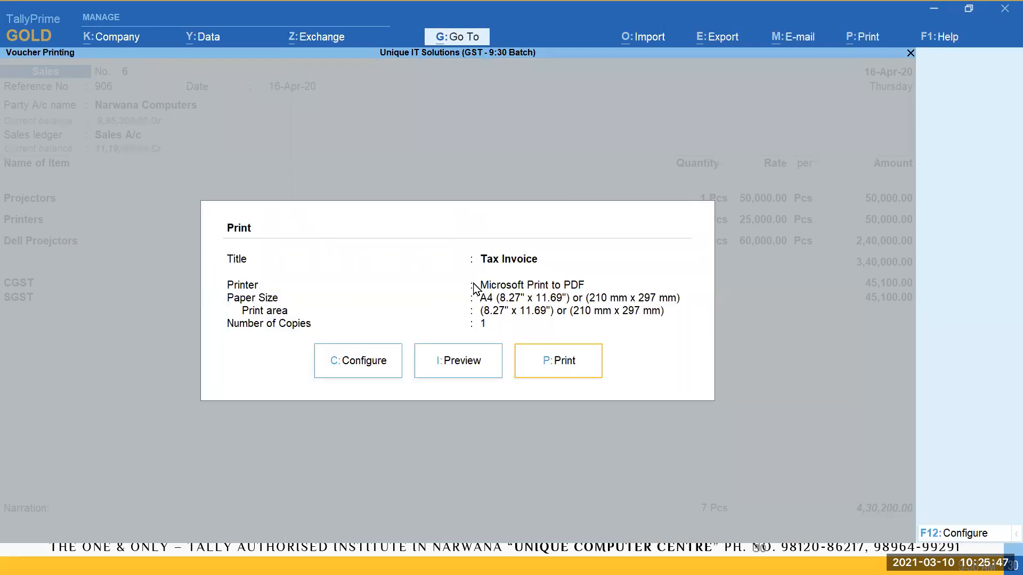
Preview the invoice with the base currency option off, examine the totals, amount in words and declaration, and close the preview
key(i)
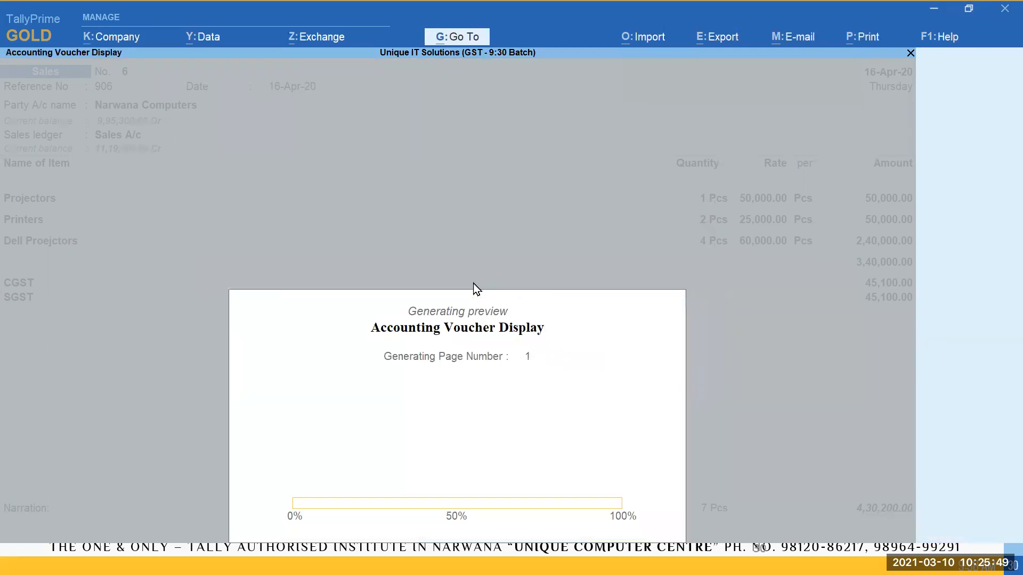
scroll(550, 327, down, 5)
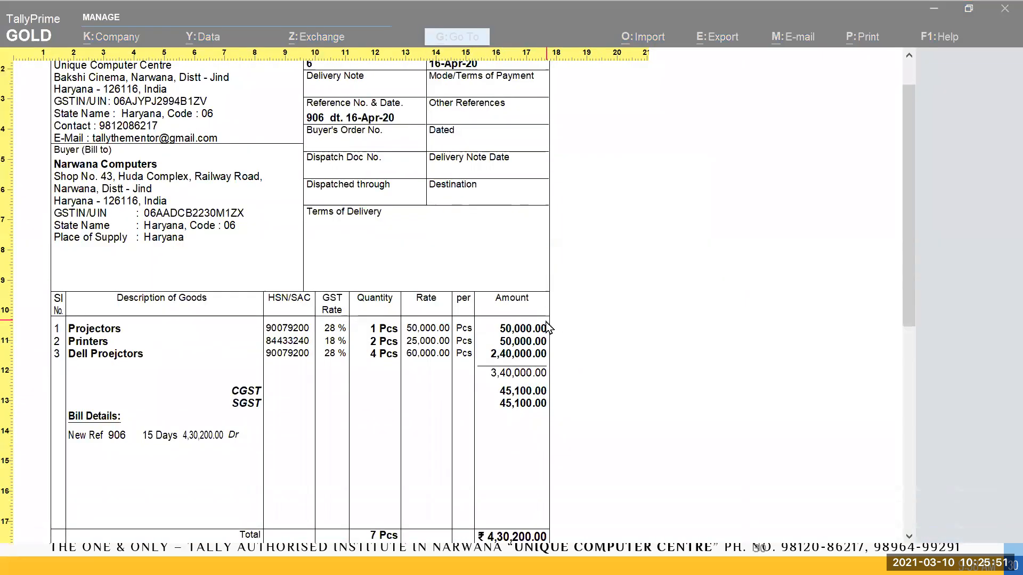
scroll(549, 336, down, 4)
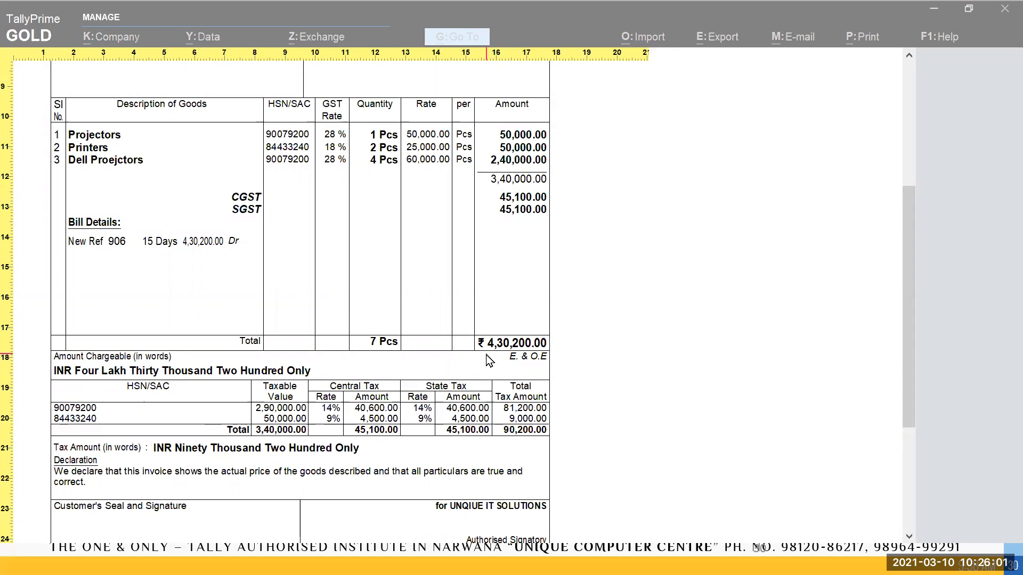
scroll(489, 361, down, 1)
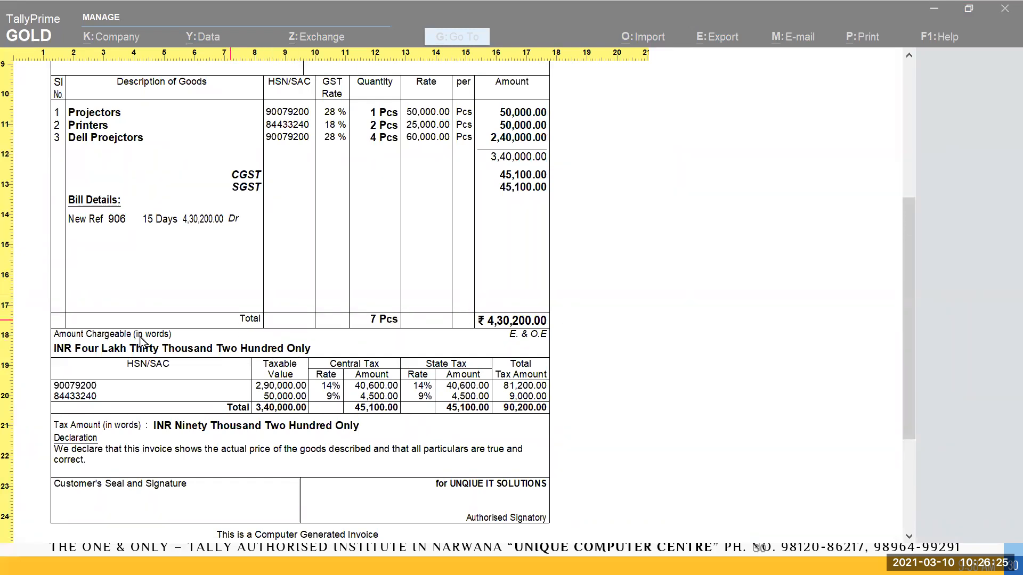
scroll(399, 382, down, 1)
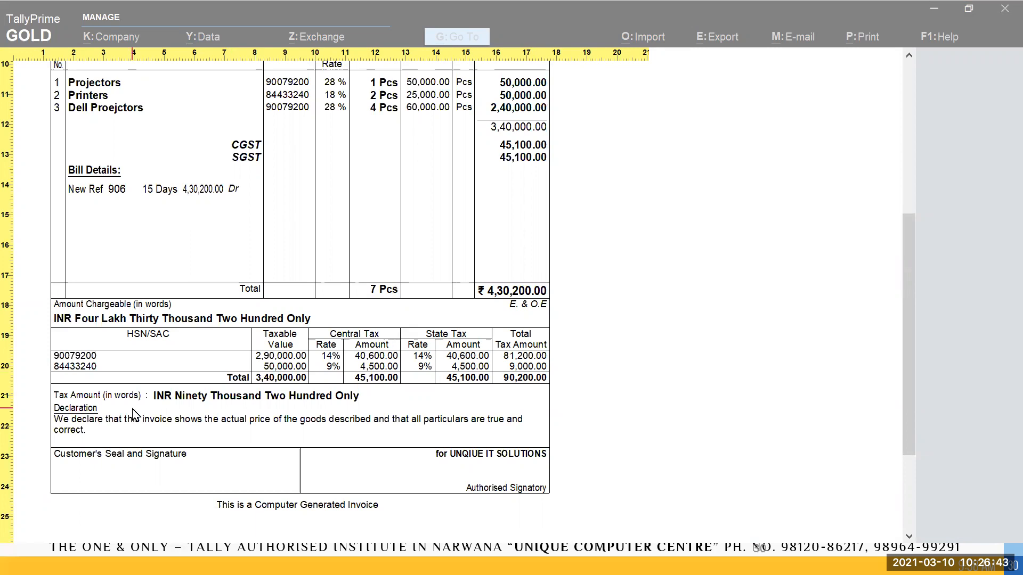
key(Escape)
key(Escape)
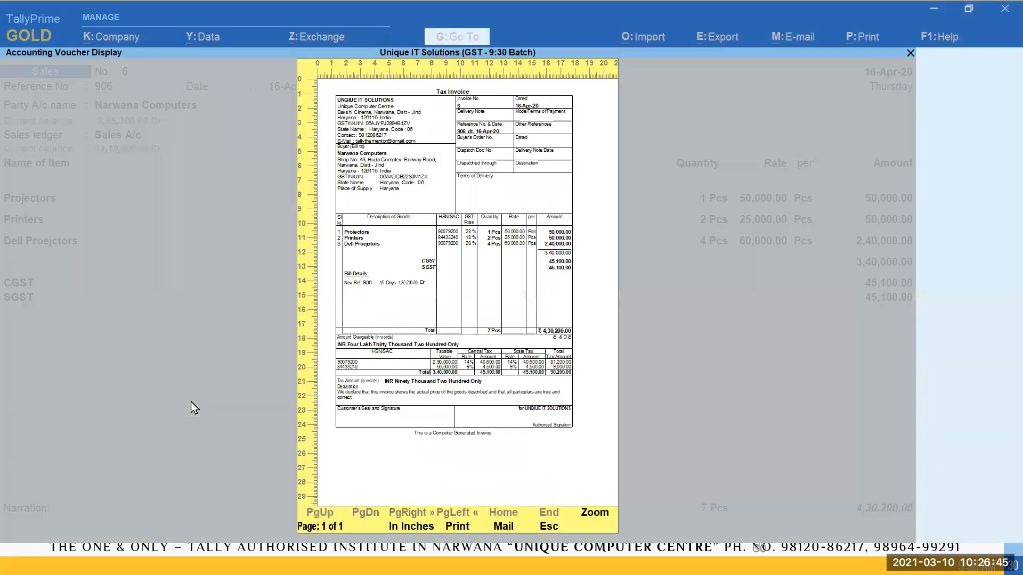
Set Show Tax Invoice in Base Currency back to Yes under Statutory Details in the print configuration and accept it
key(c)
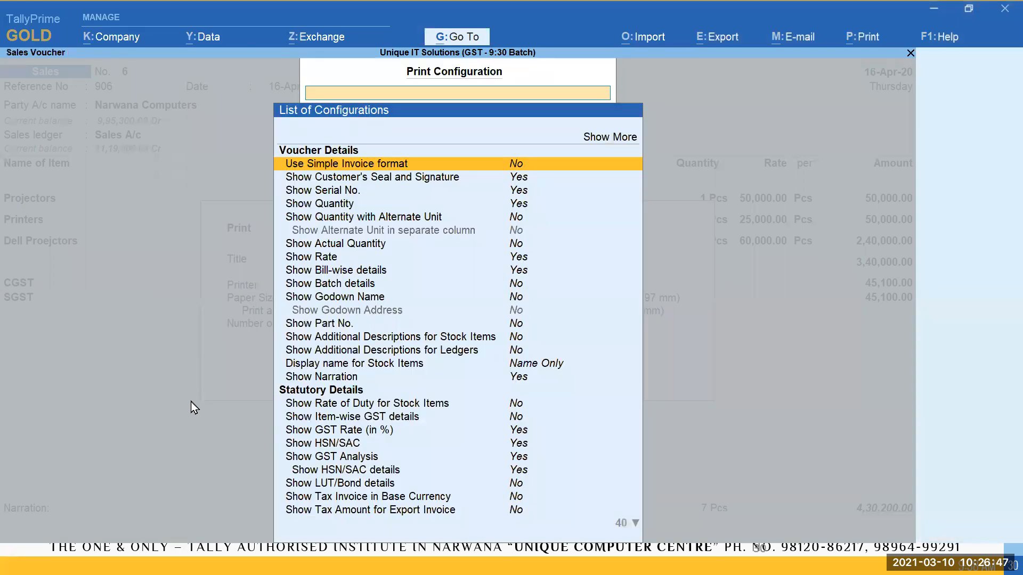
key(Down)
key(Down)
key(Down)
key(Down)
key(Down)
key(Down)
key(Down)
key(Down)
key(Down)
key(Up)
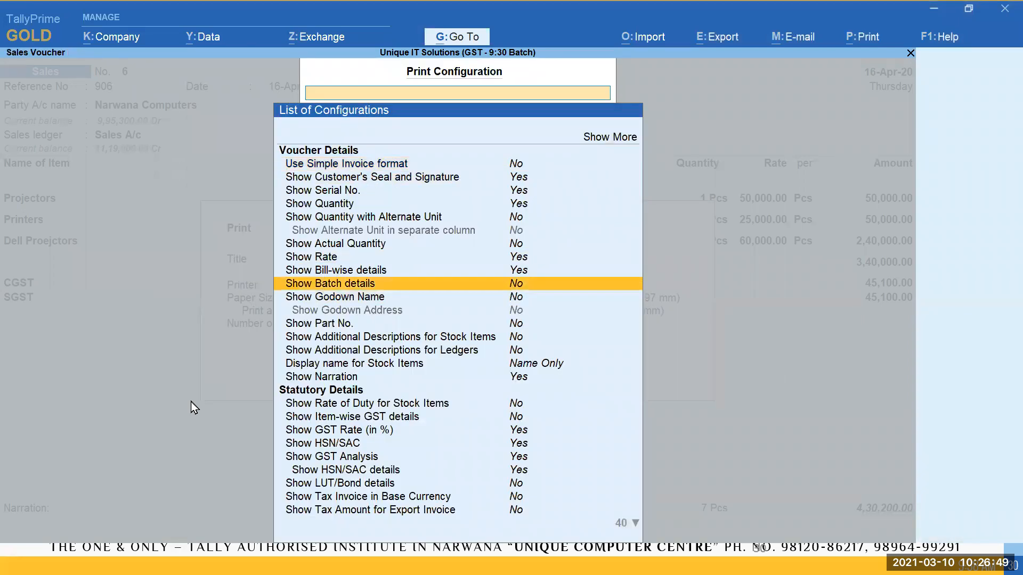
key(Up)
key(Up)
key(Up)
key(Up)
key(Up)
key(Up)
key(Up)
key(Up)
key(Up)
key(Down)
key(Return)
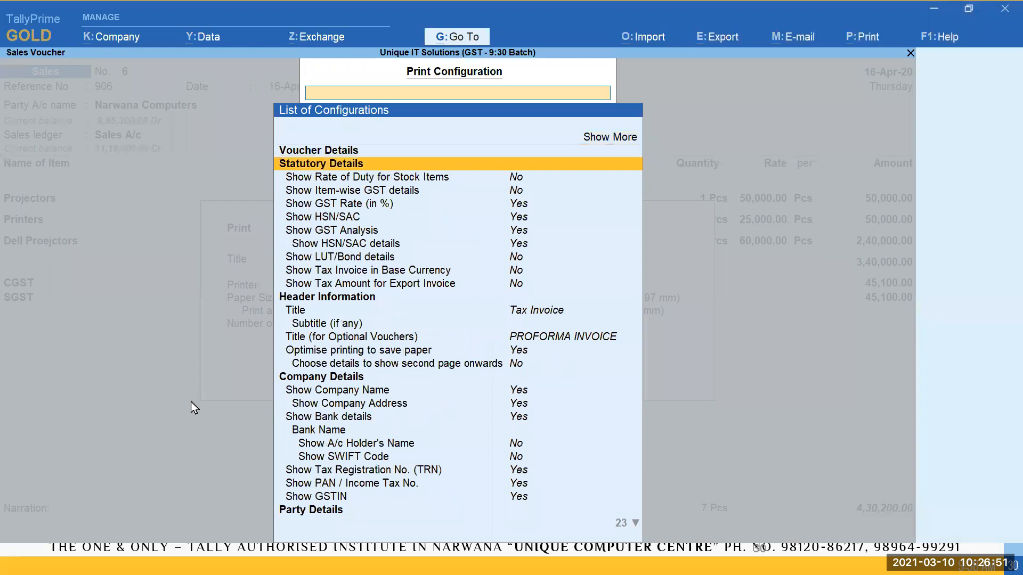
key(Down)
key(Down)
key(Down)
key(Down)
key(Down)
key(Down)
key(Down)
key(Down)
key(Down)
key(Up)
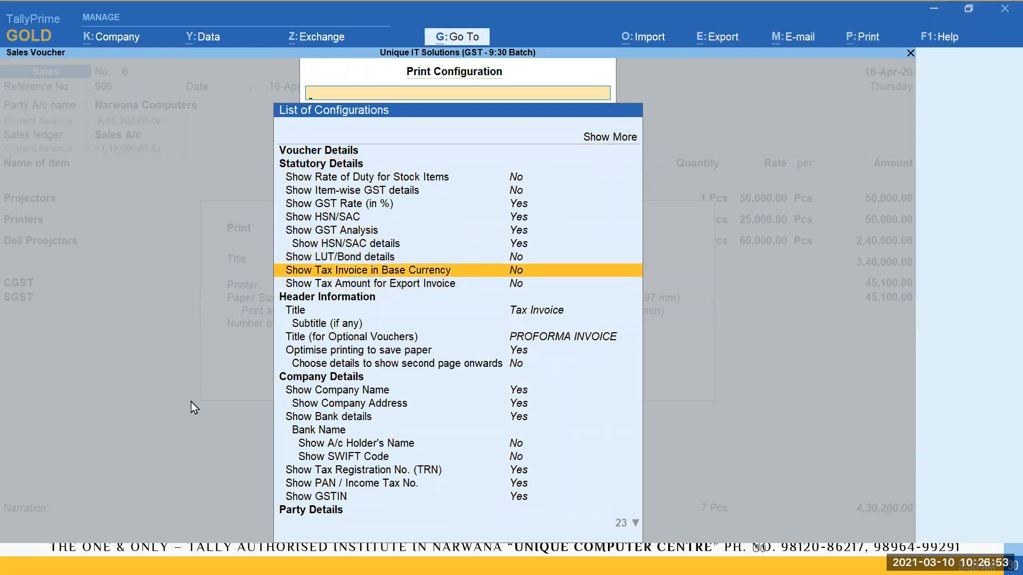
key(Return)
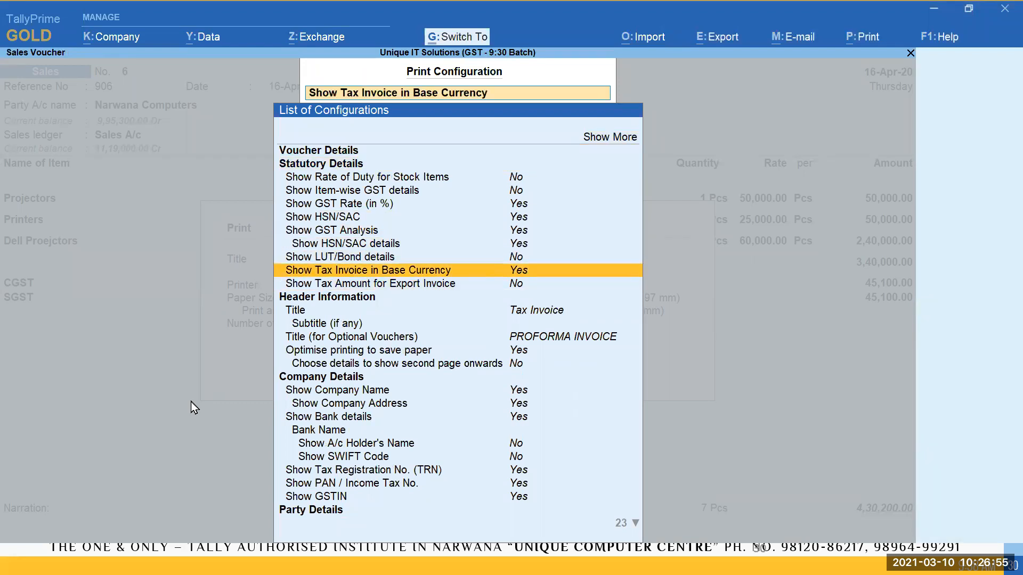
key(ctrl+a)
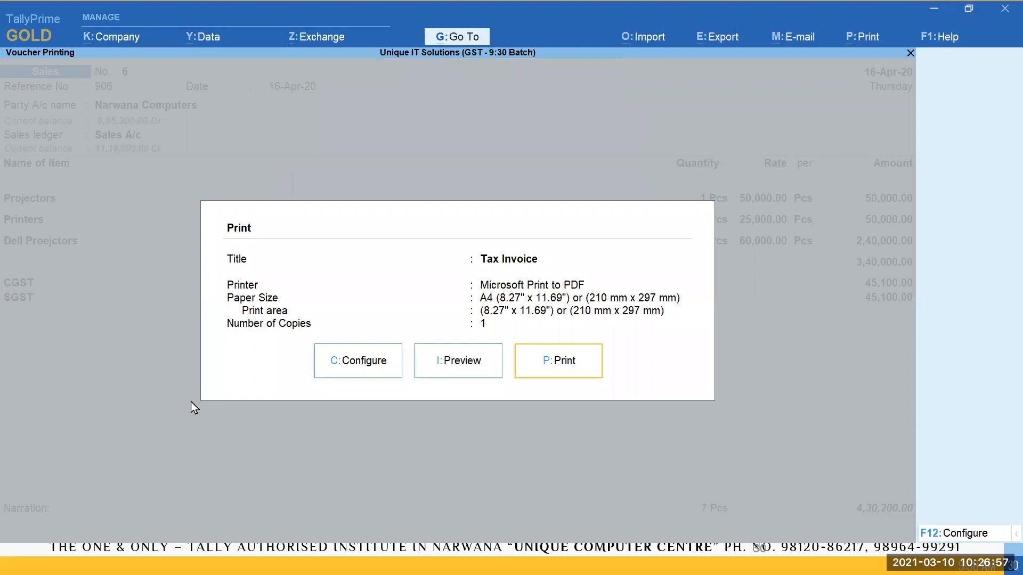
Preview the invoice enlarged again, examine it down to the tax table, declaration and signature blocks, and close the preview
key(i)
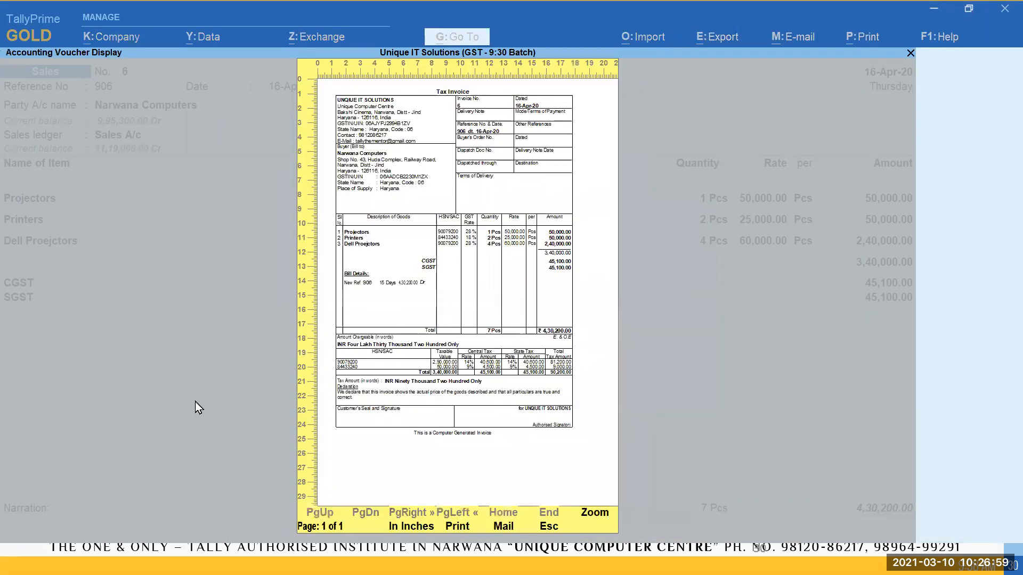
key(Return)
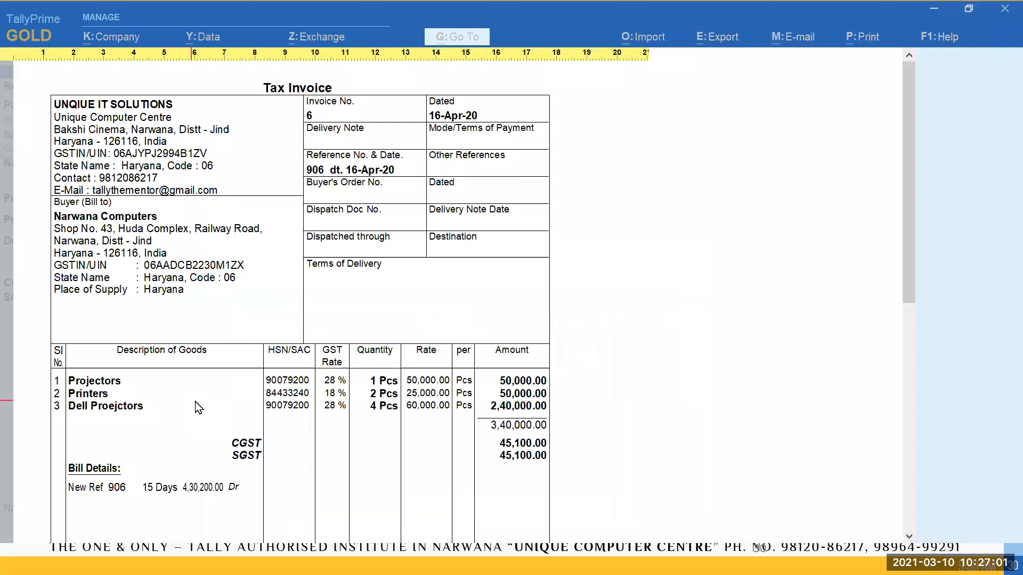
scroll(377, 407, down, 5)
scroll(385, 410, down, 4)
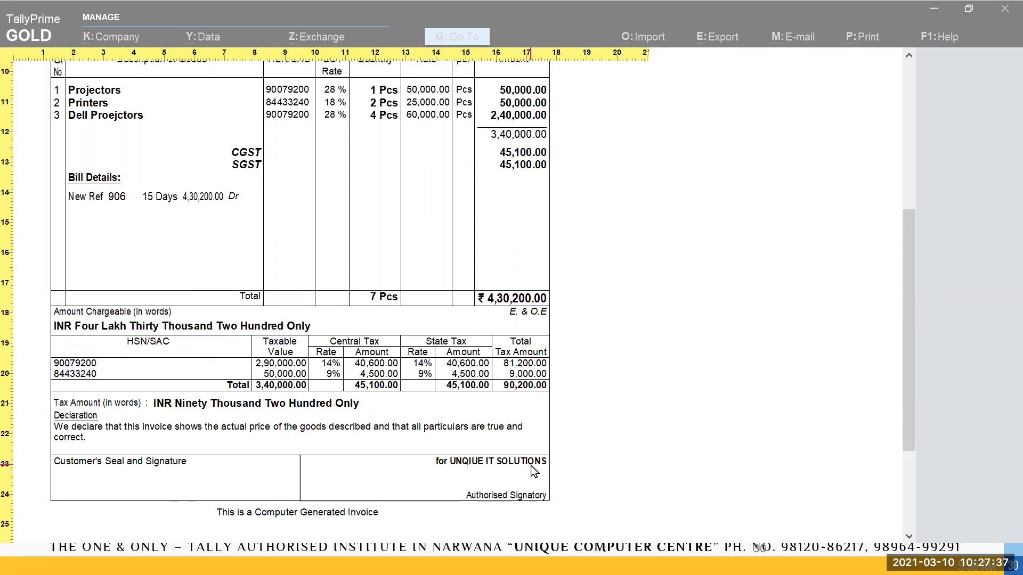
scroll(530, 469, down, 3)
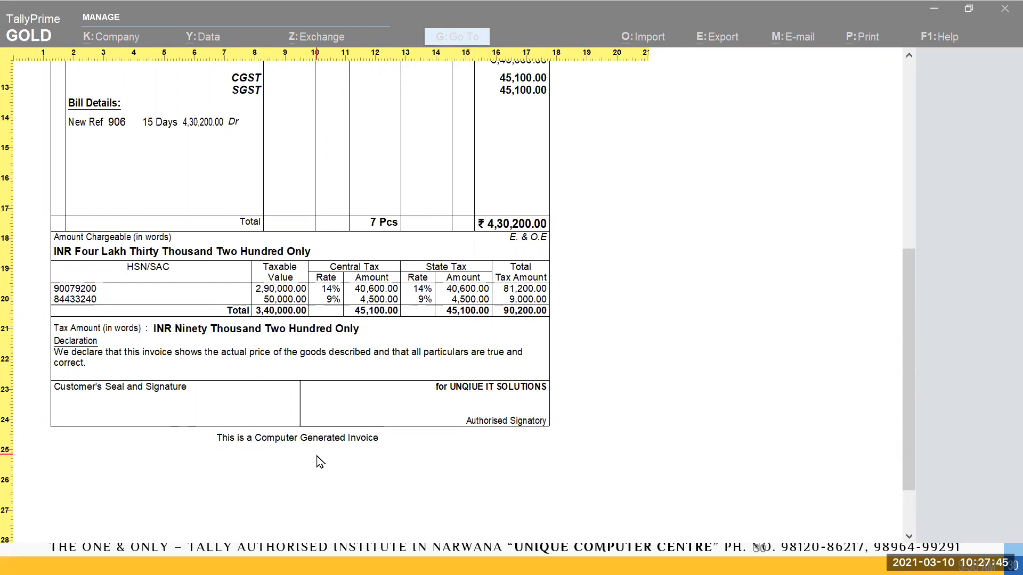
scroll(319, 461, up, 3)
key(Escape)
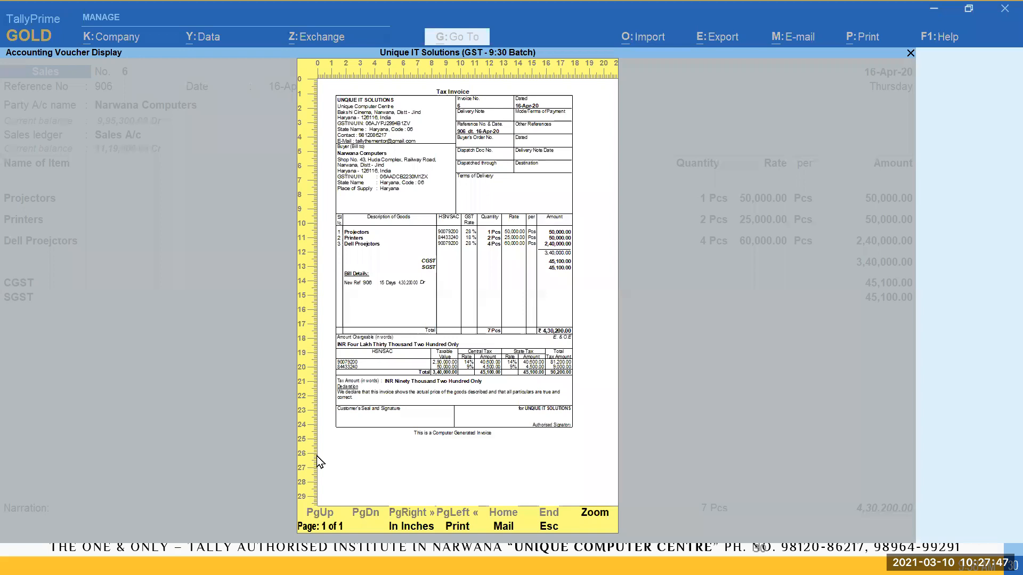
key(Escape)
Set Show Tax Amount for Export Invoice to Yes under Statutory Details in the print configuration and accept it
key(c)
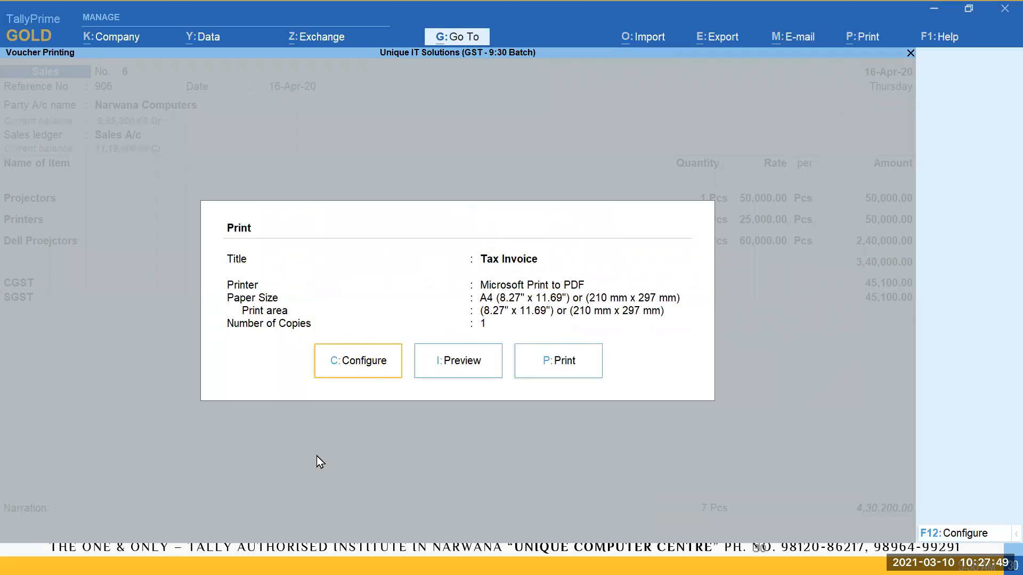
key(Up)
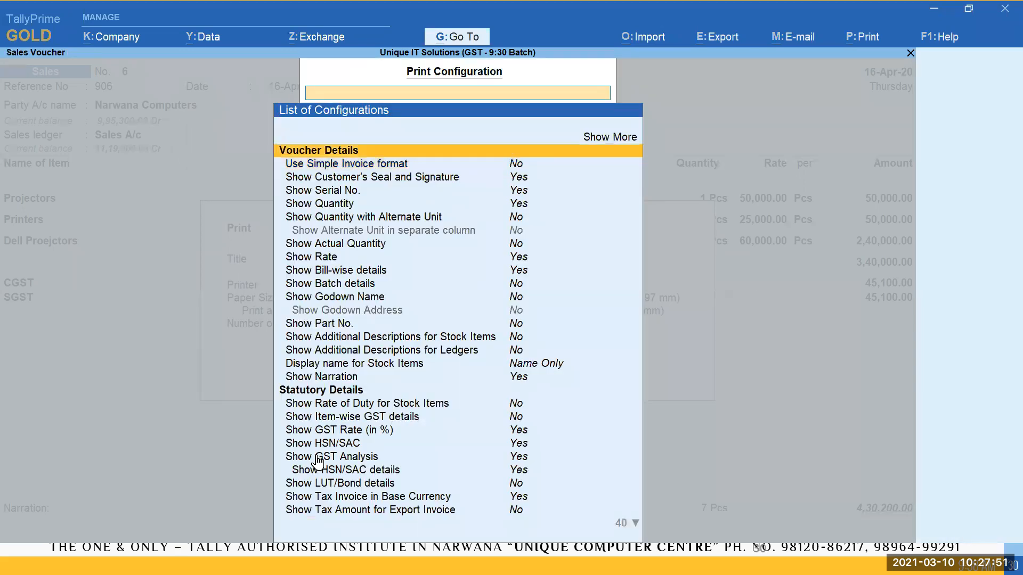
key(Return)
key(Down)
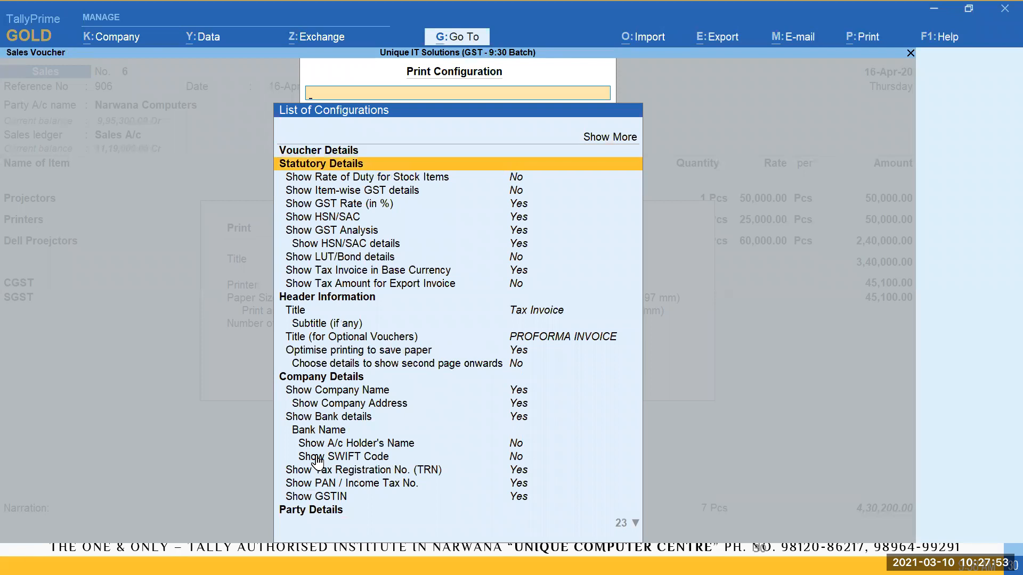
key(Down)
key(Down)
key(Down)
key(Down)
key(Down)
key(Down)
key(Down)
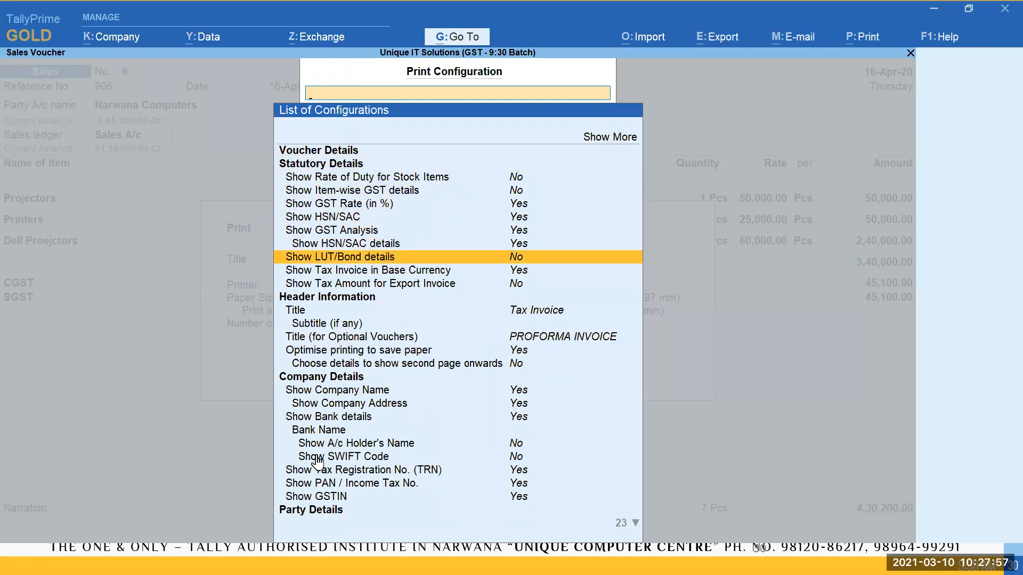
key(Down)
key(Down)
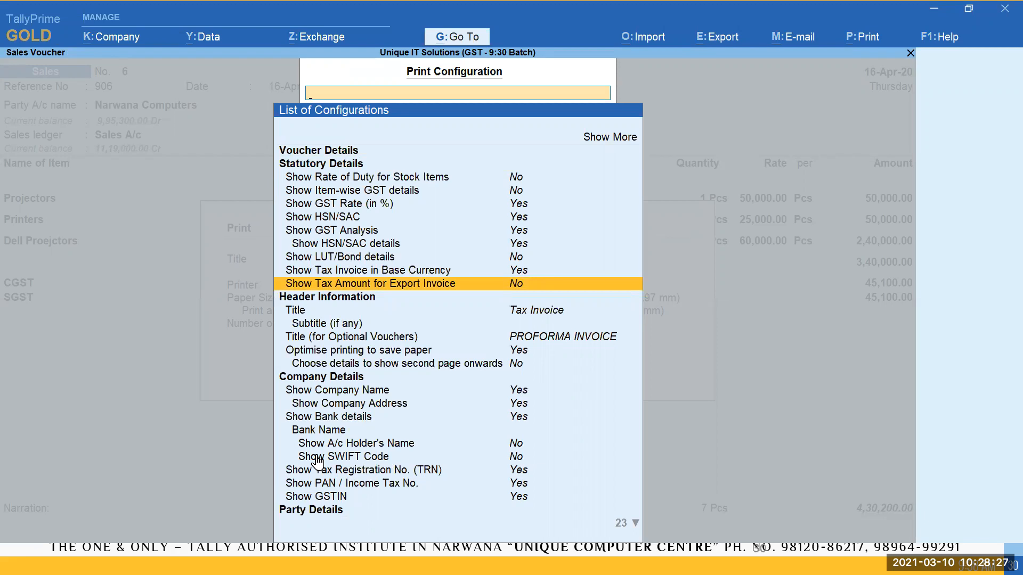
key(Return)
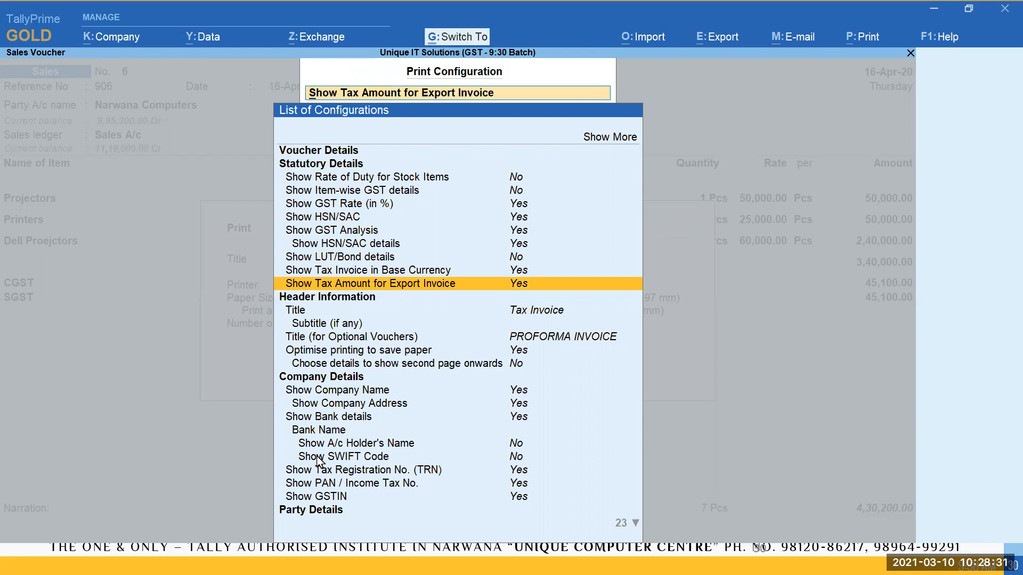
key(Escape)
Preview the invoice with the export tax amount option on, examine it from header to signature blocks, and close the preview
key(i)
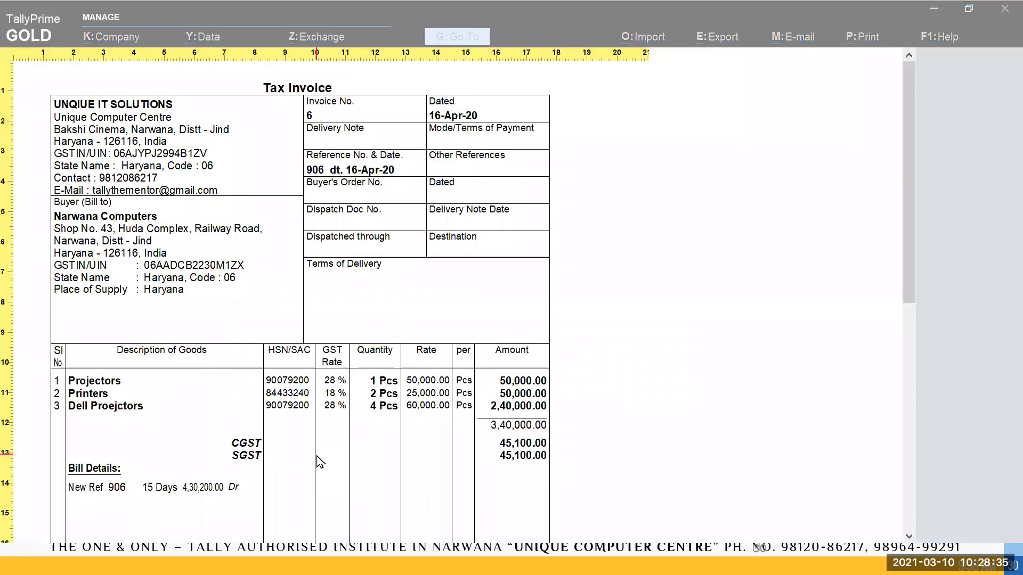
scroll(341, 362, down, 3)
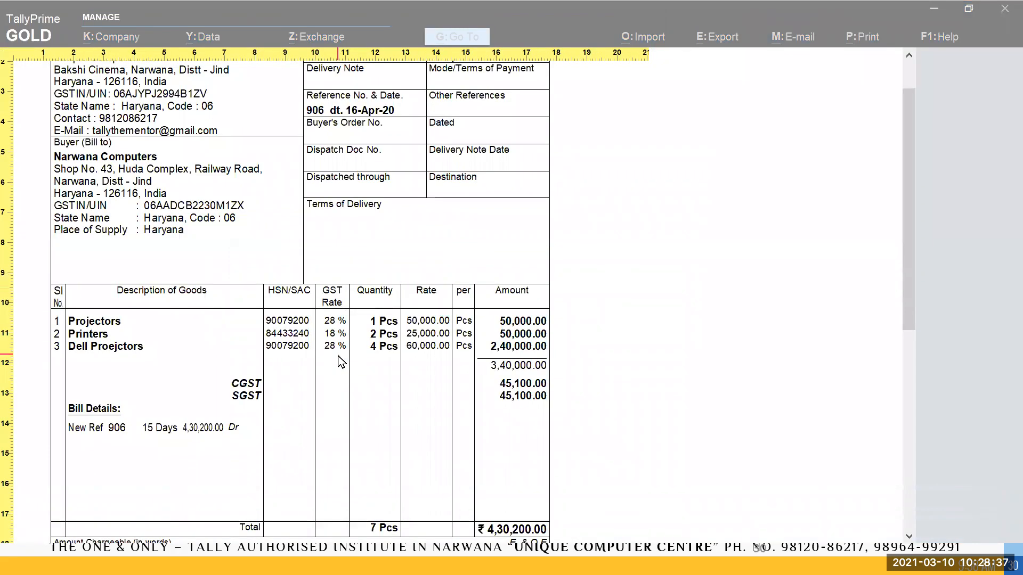
scroll(339, 360, down, 10)
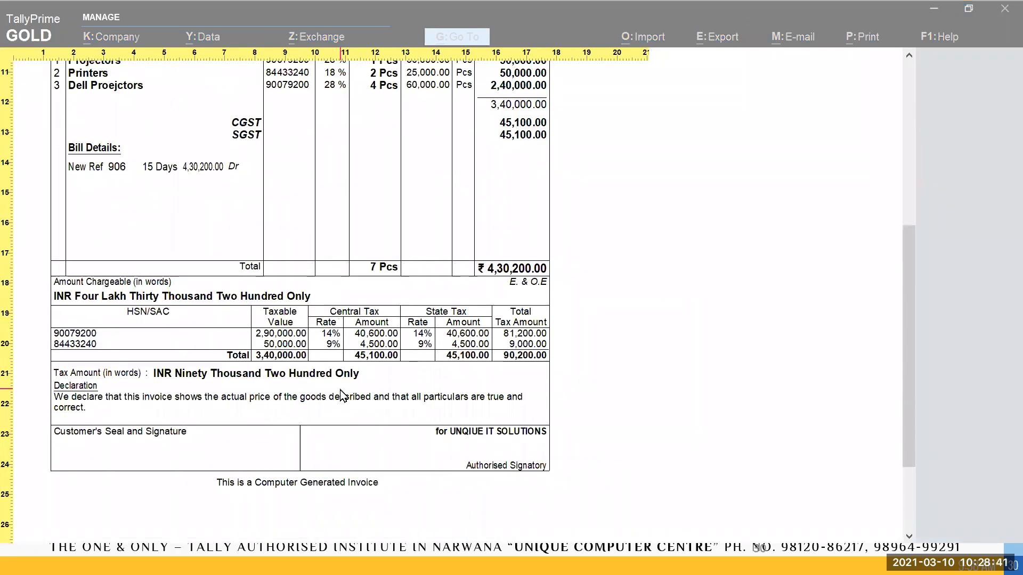
scroll(341, 395, up, 5)
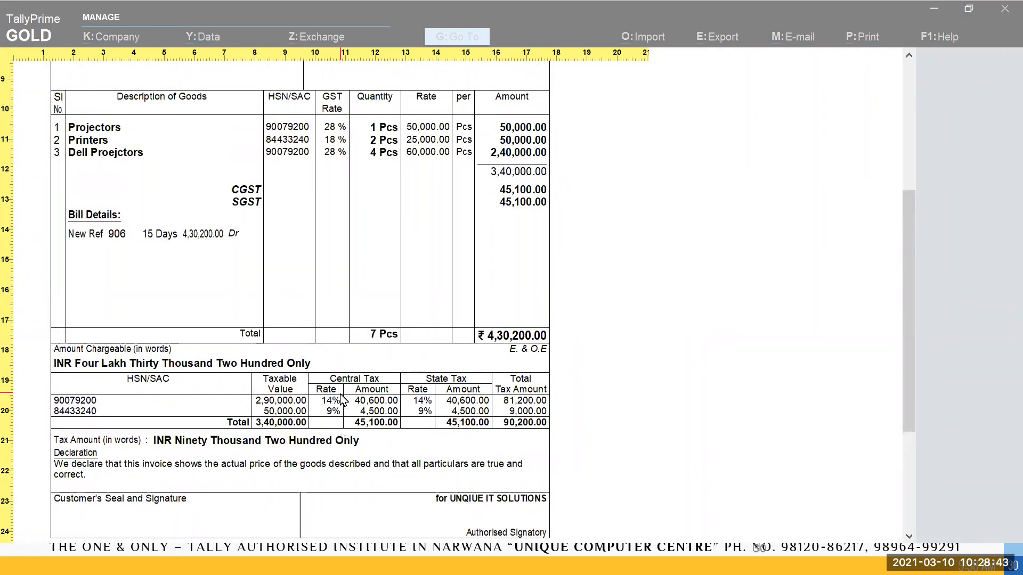
scroll(341, 400, up, 6)
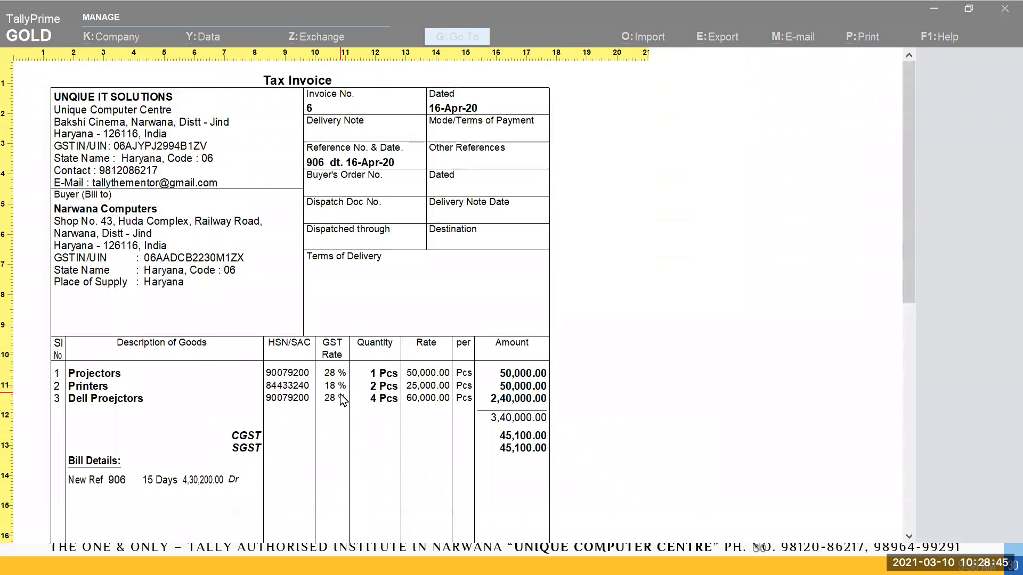
key(Escape)
key(Escape)
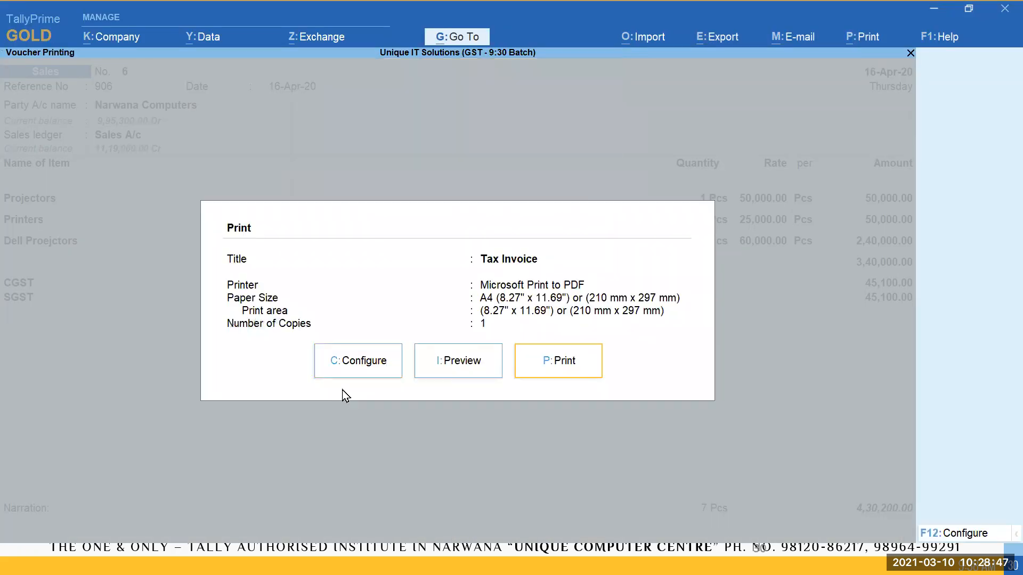
Set Show Tax Amount for Export Invoice back to No under Statutory Details in the print configuration
click(349, 375)
key(Up)
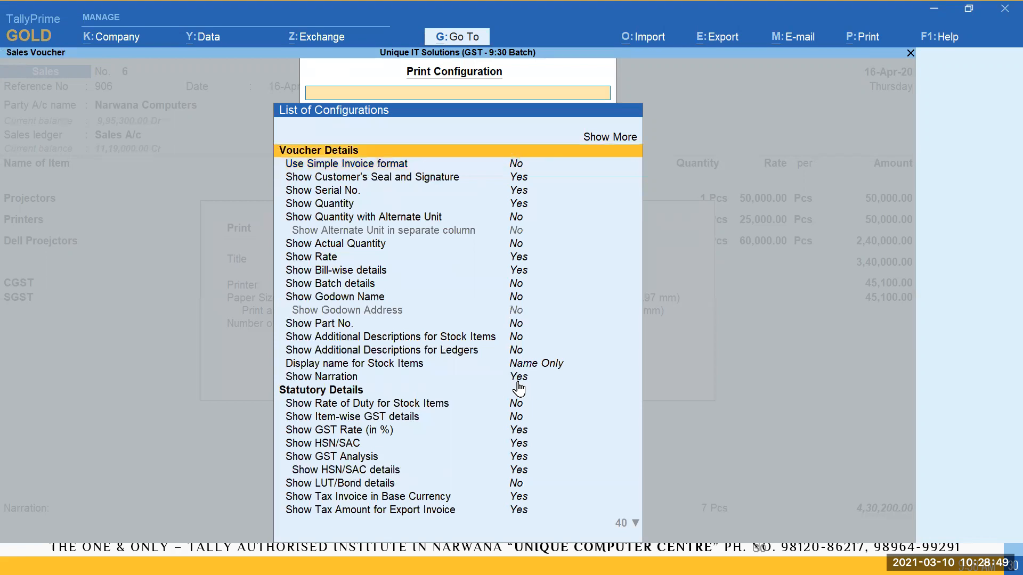
key(Return)
key(Down)
key(Down)
key(Down)
key(Down)
key(Down)
key(Down)
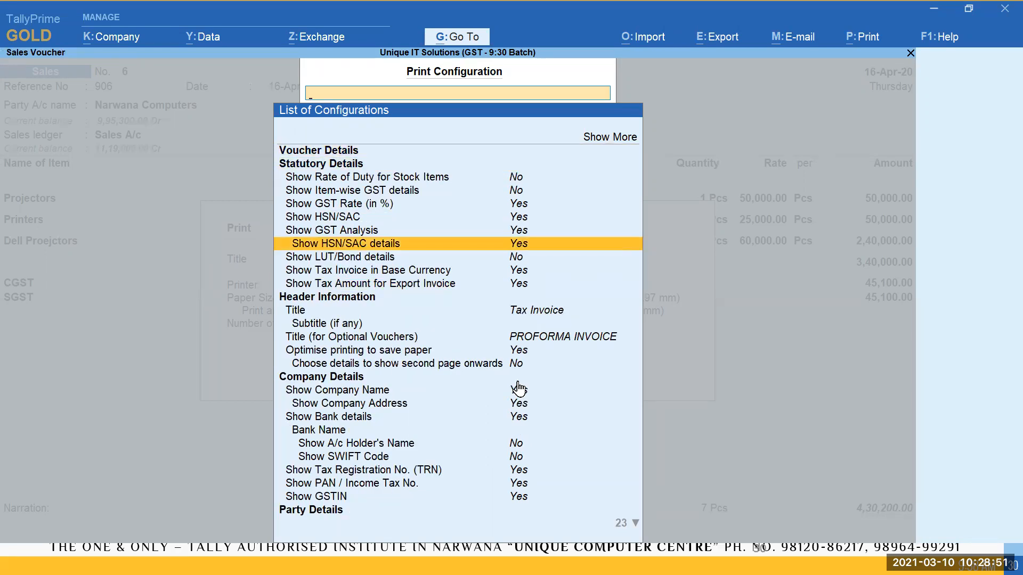
key(Down)
key(Down)
key(Down)
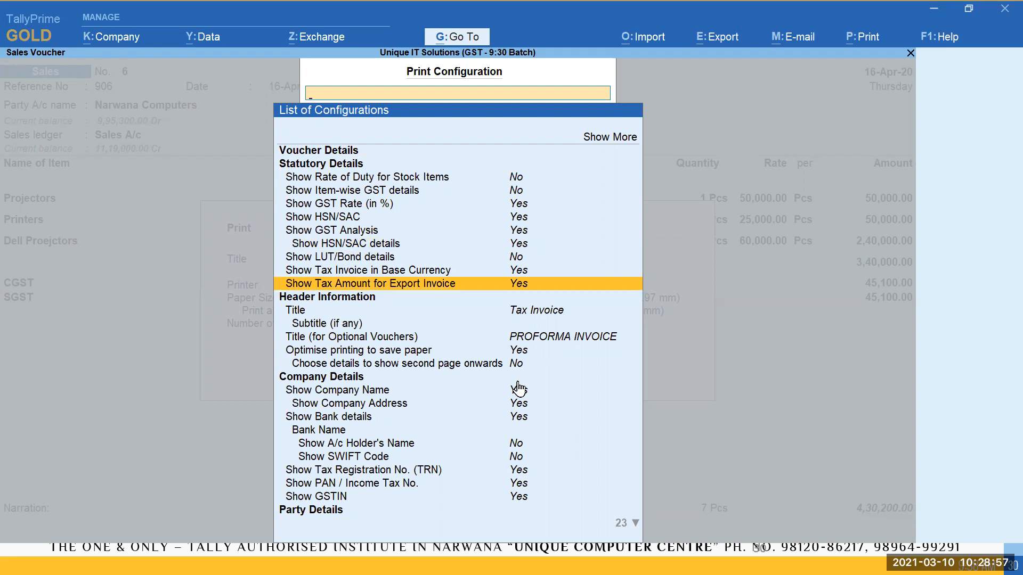
key(Return)
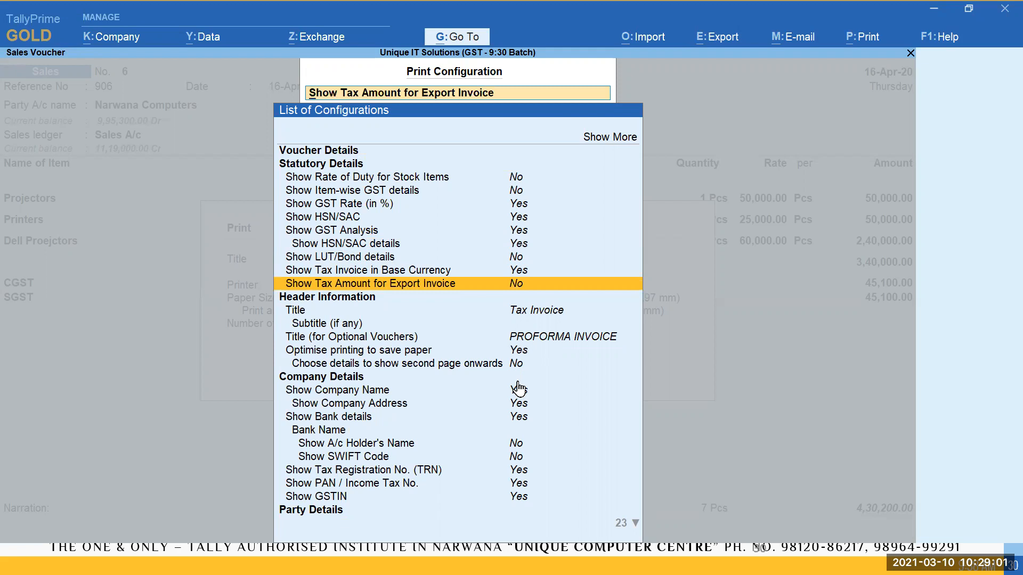
Review the Statutory Details options in the print configuration, from the export invoice setting up to Show Rate of Duty for Stock Items
key(Up)
key(Down)
key(Up)
key(Up)
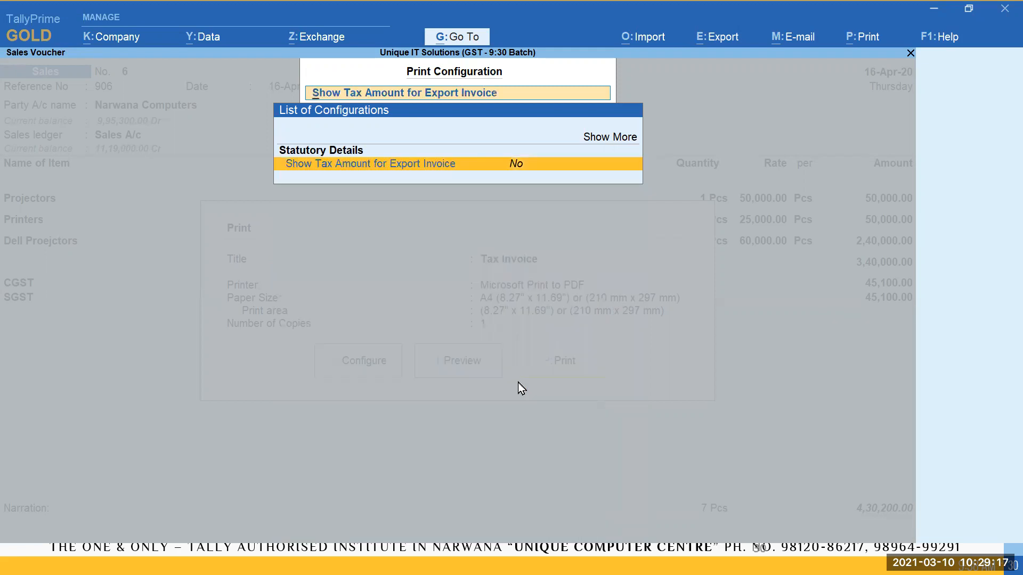
key(BackSpace)
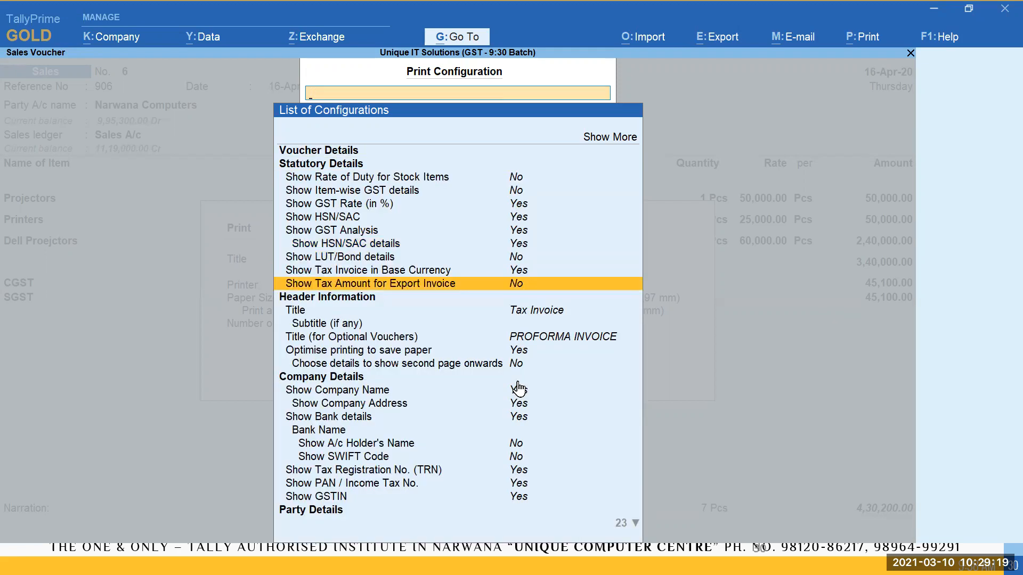
key(Up)
key(Up)
key(Down)
key(Down)
key(Down)
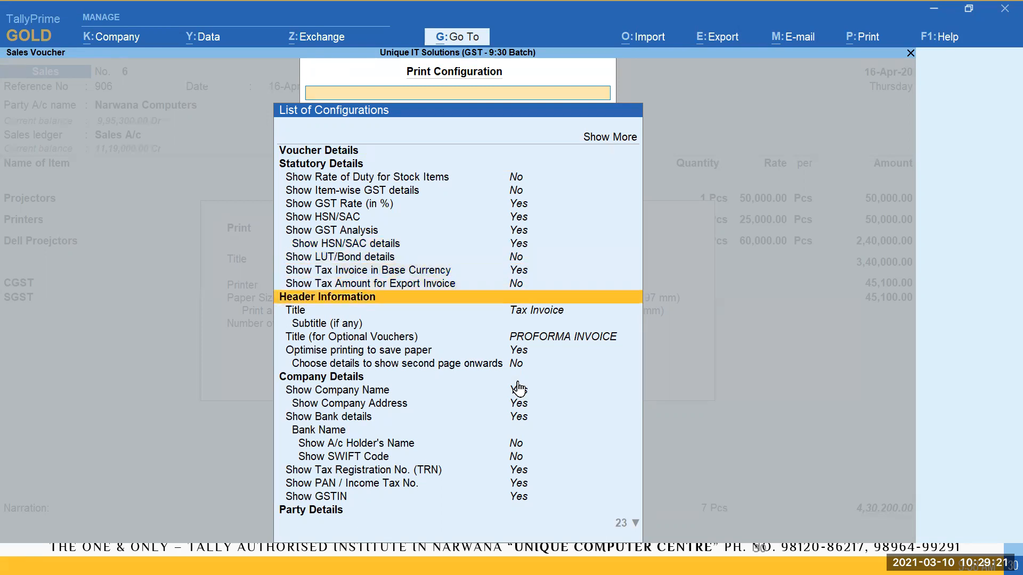
key(Up)
key(Up)
key(Up)
key(Up)
key(Up)
key(Up)
key(Up)
key(Up)
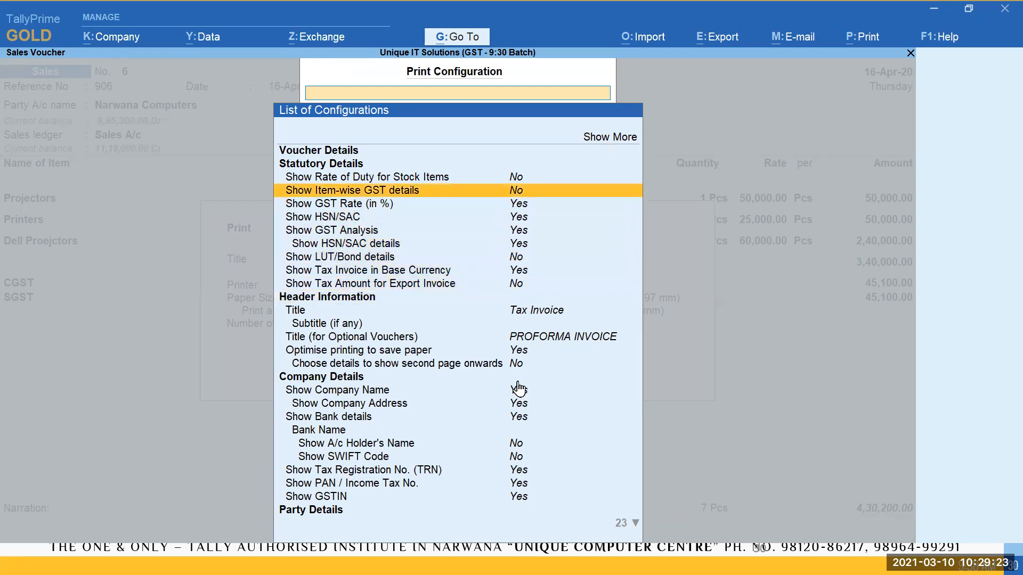
key(Up)
key(Up)
key(Down)
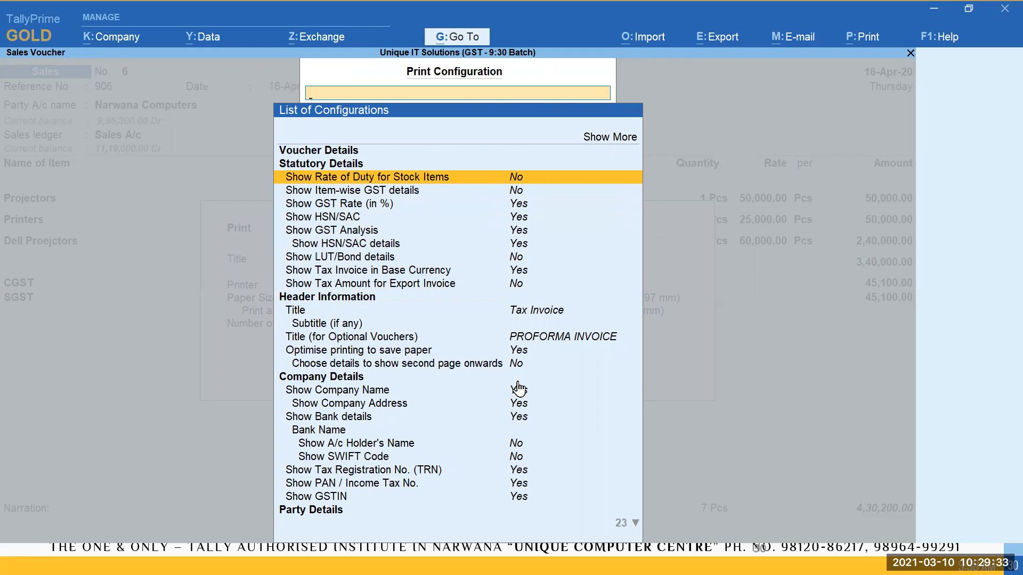
Collapse Statutory Details, set the Header Information subtitle to Credit Invoice, and accept the print configuration
key(Up)
key(Return)
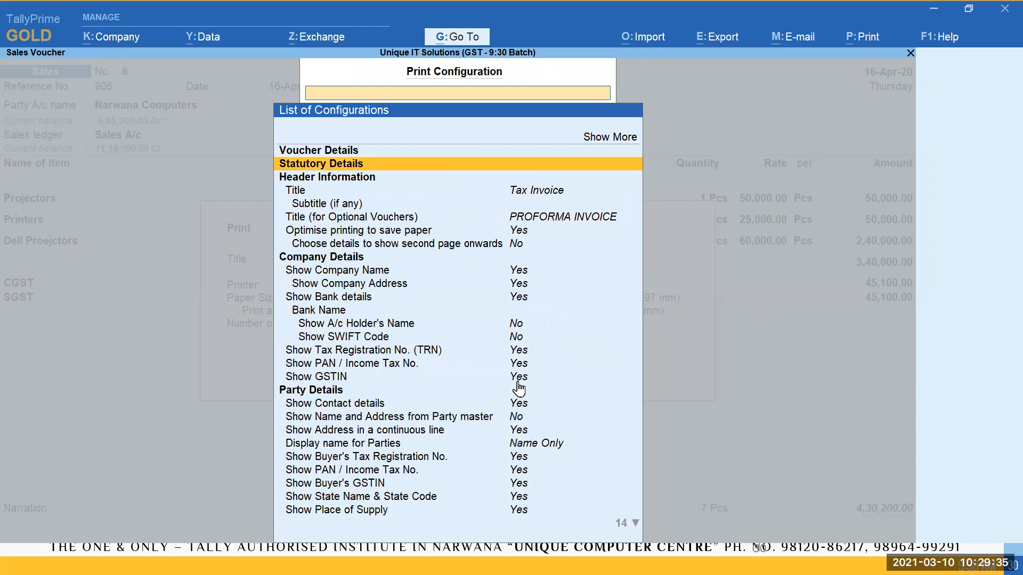
key(Down)
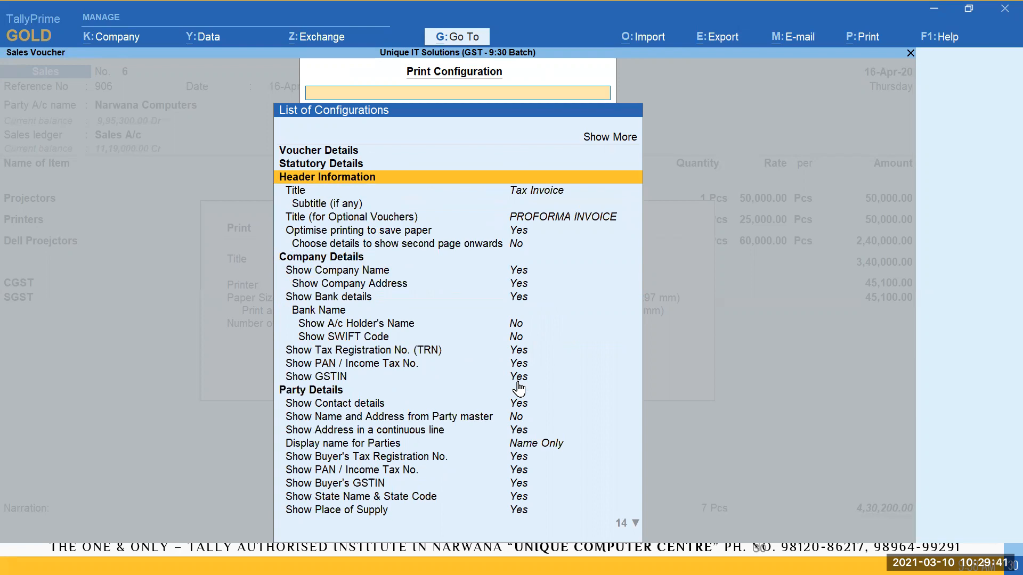
key(Down)
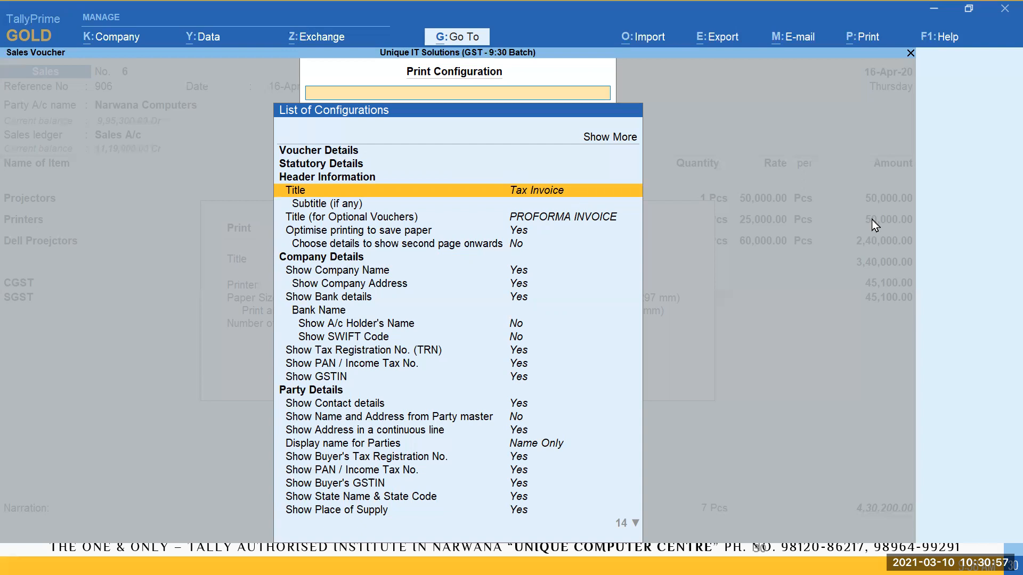
key(Down)
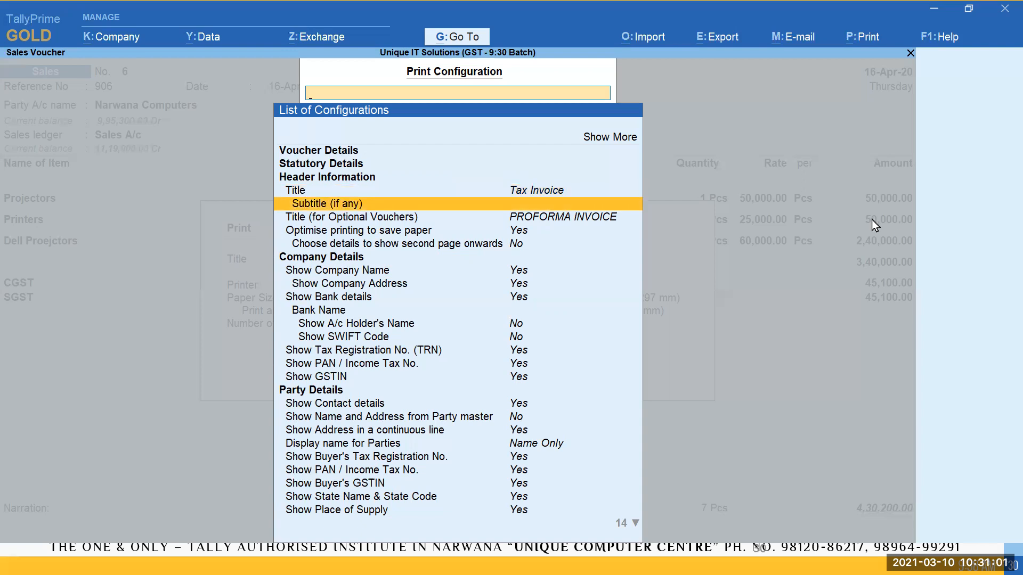
key(Return)
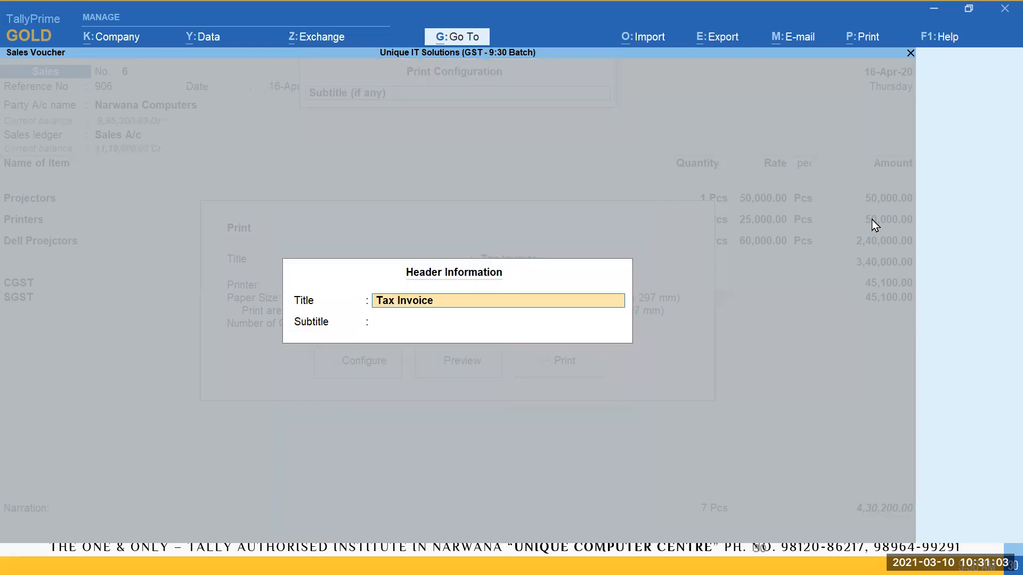
key(Return)
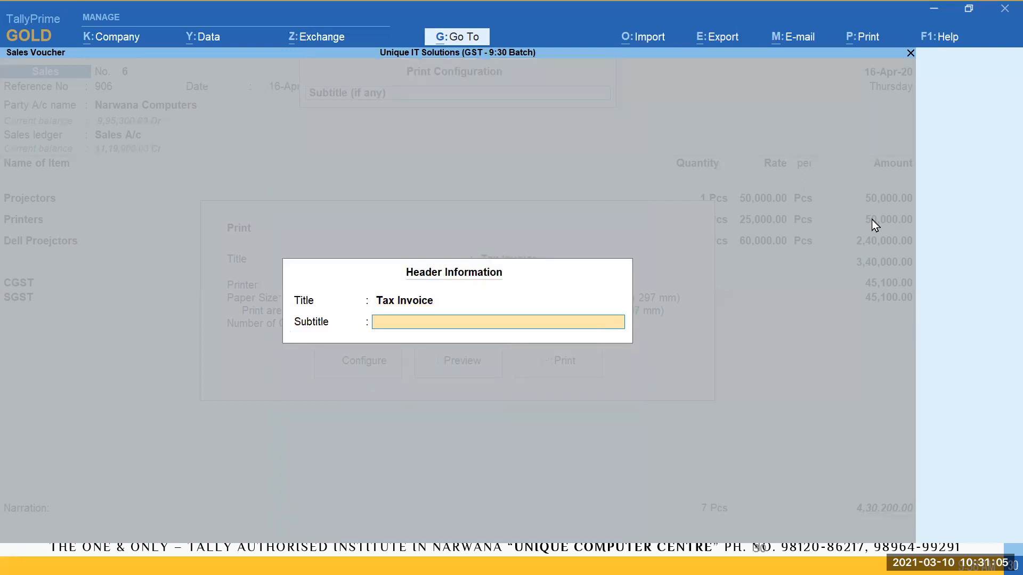
text(Credit Invoice)
key(ctrl+a)
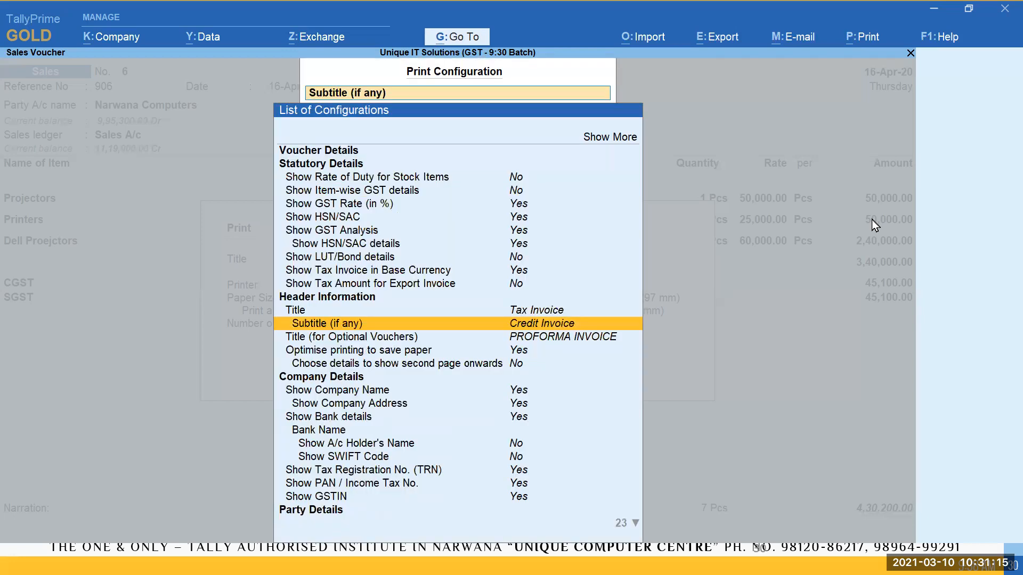
key(ctrl+a)
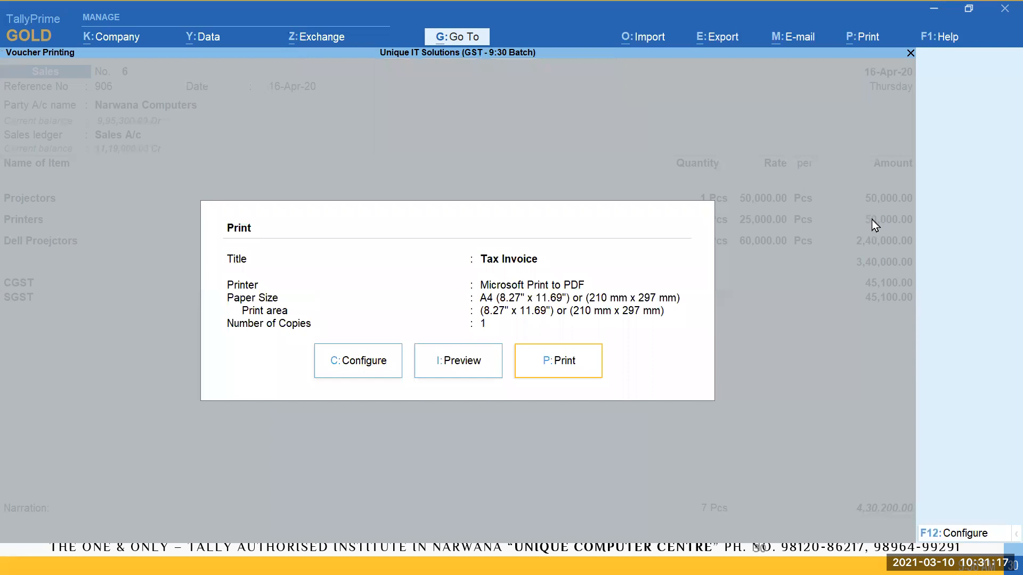
Preview the invoice enlarged, examine the title and subtitle in its header, and close the preview
key(i)
key(alt+z)
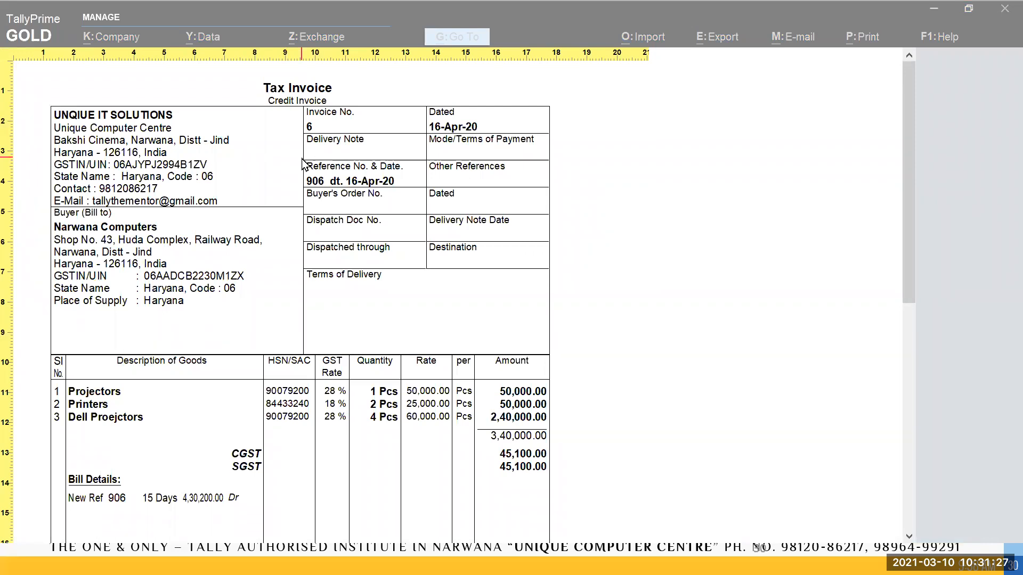
key(Escape)
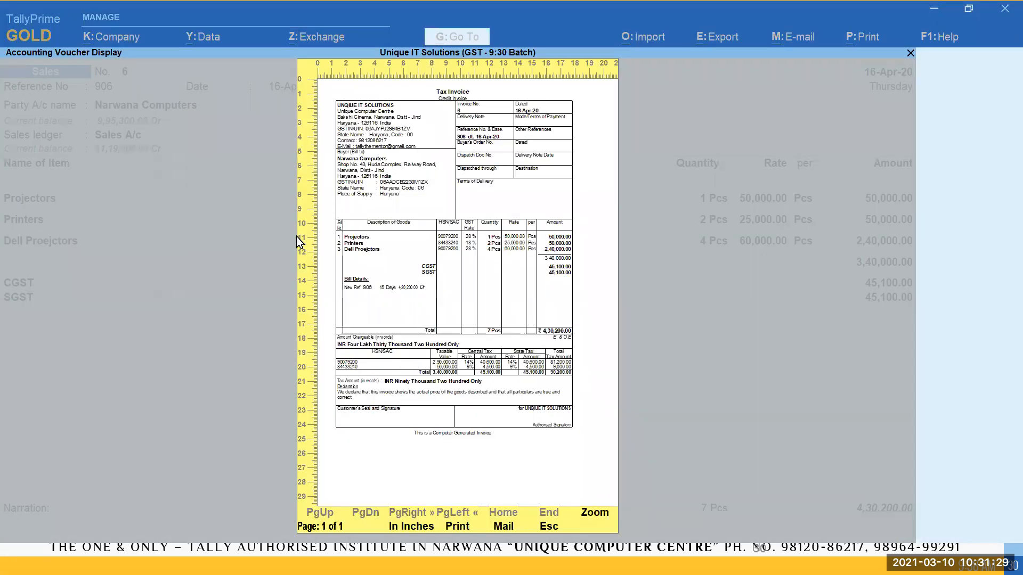
key(Escape)
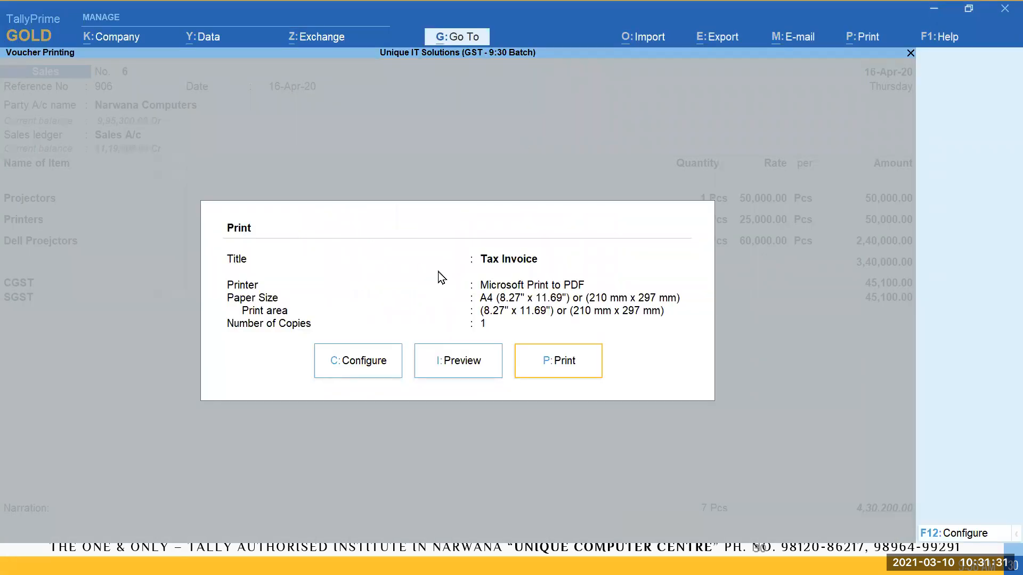
In the print configuration's Header Information, keep the title Tax Invoice and set the subtitle to Cash/Credit Invoice
click(366, 375)
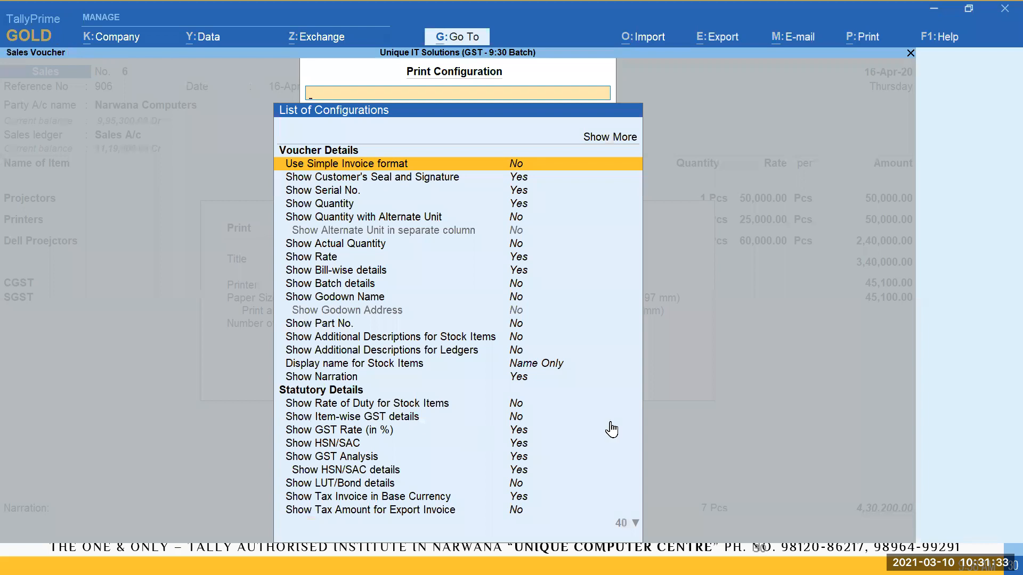
key(Up)
key(Down)
key(Down)
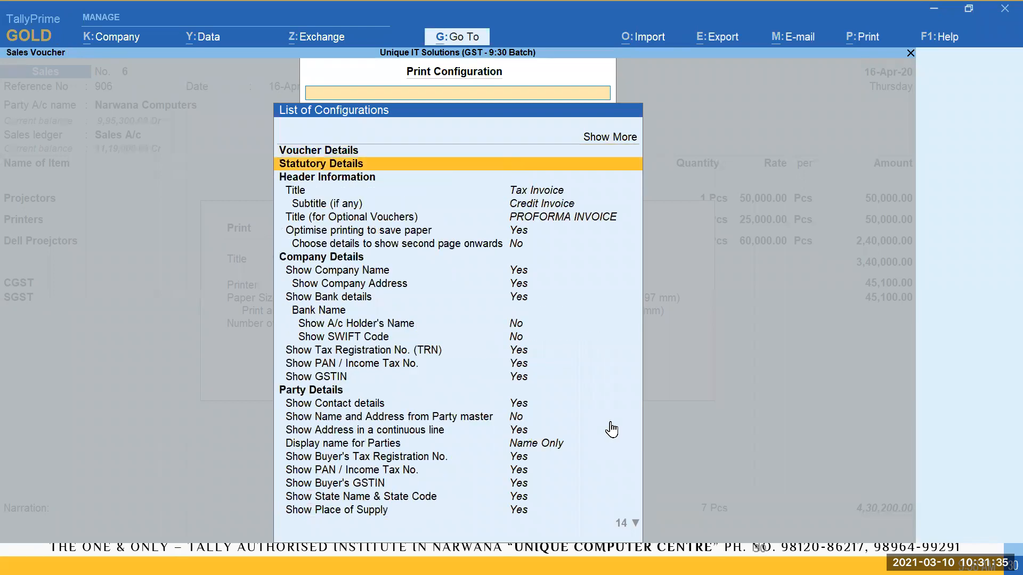
key(Down)
key(Down)
key(Return)
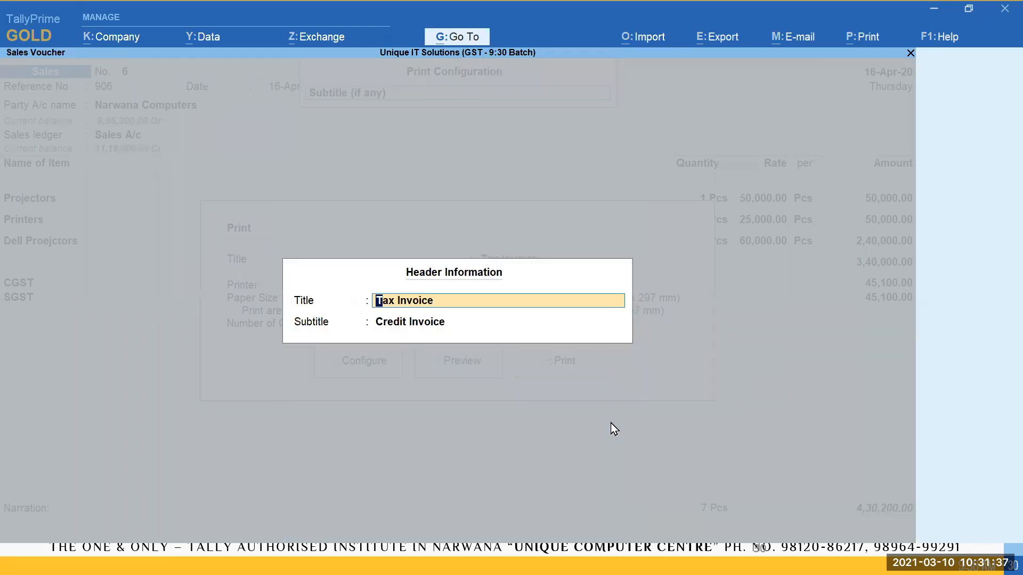
key(Return)
text(Cash)
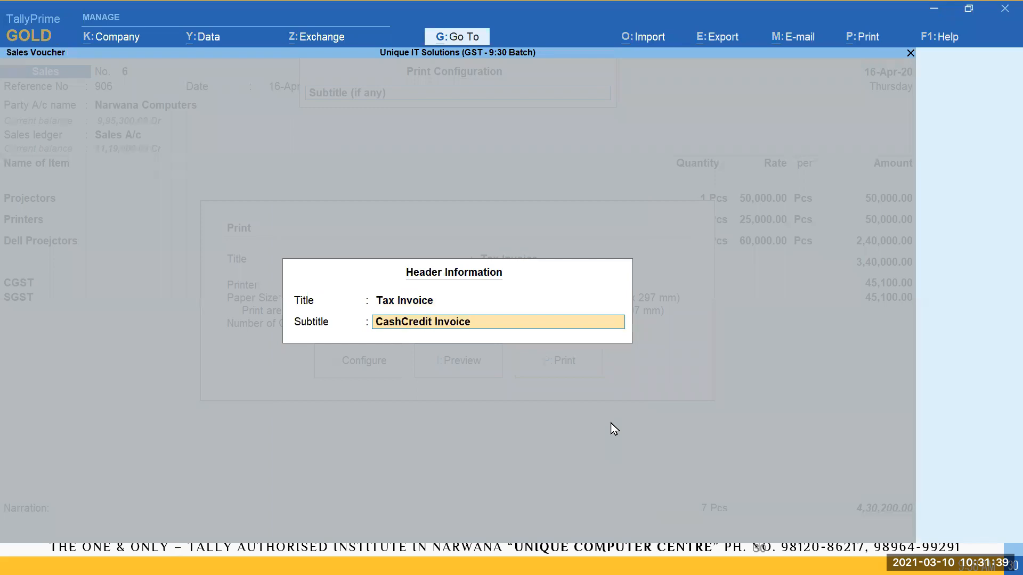
text(/)
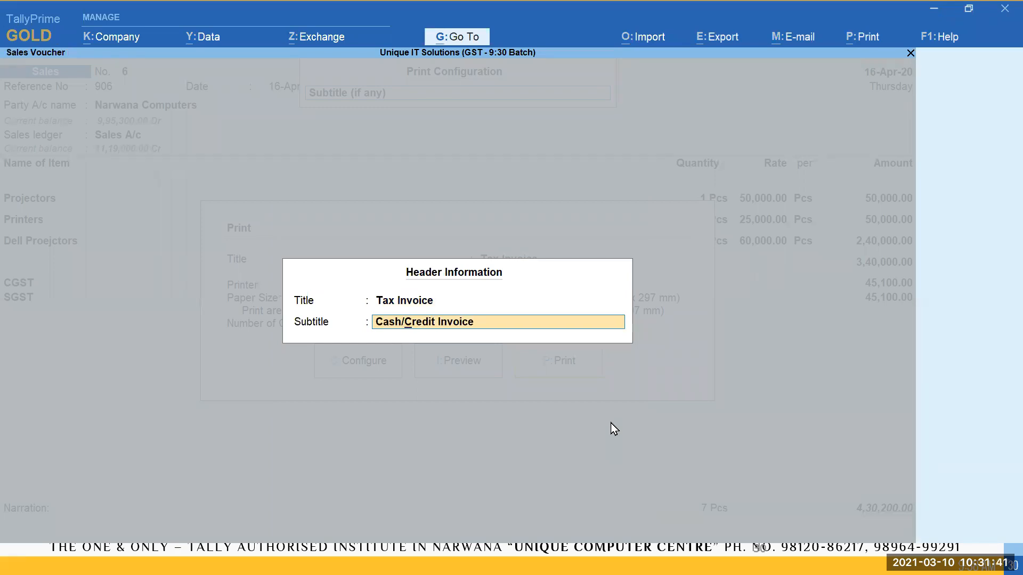
key(Return)
Change the Header Information subtitle to Cash Invoie/Credit Invoice and leave the print configuration
key(Return)
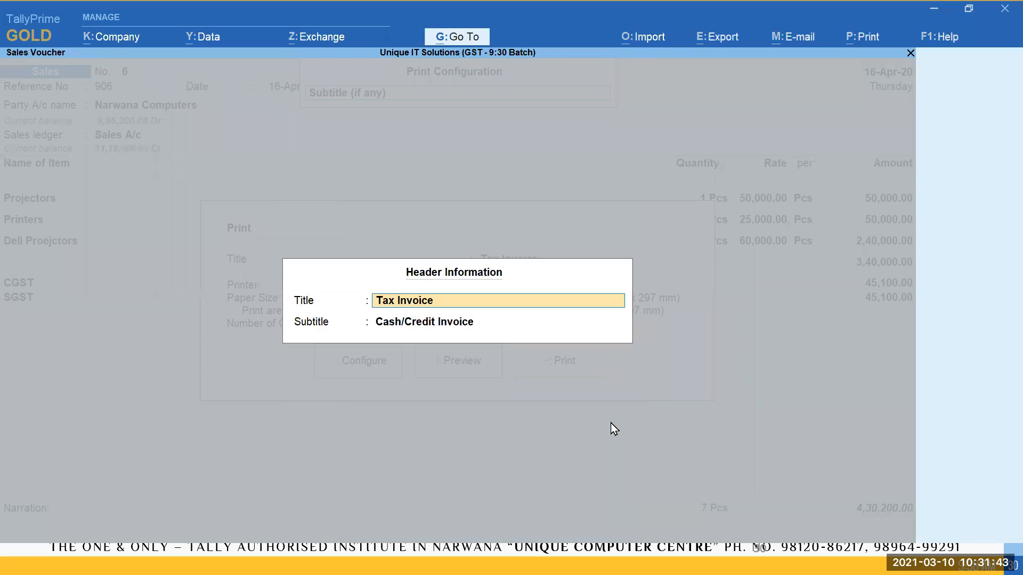
key(Return)
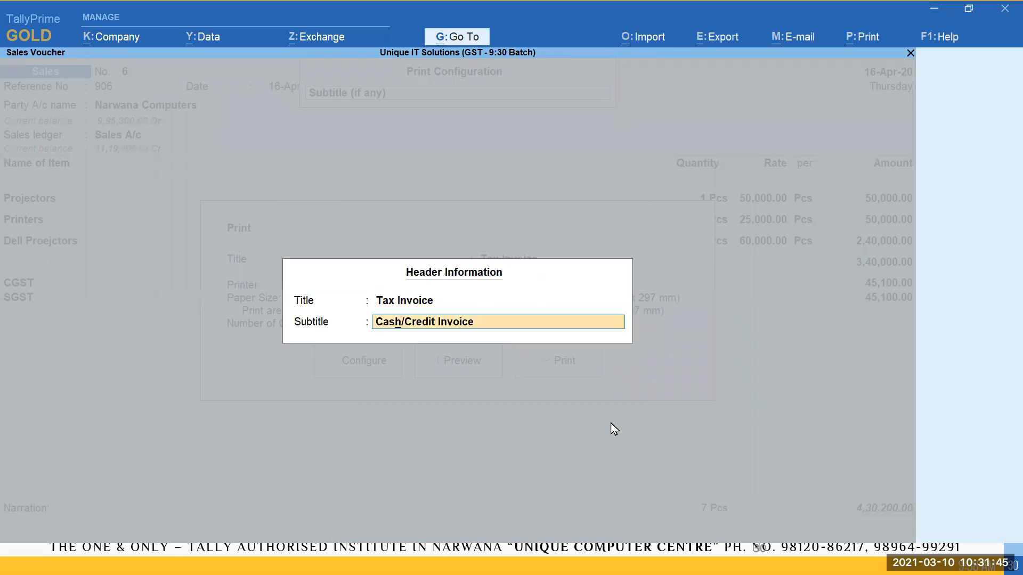
text(Invoie)
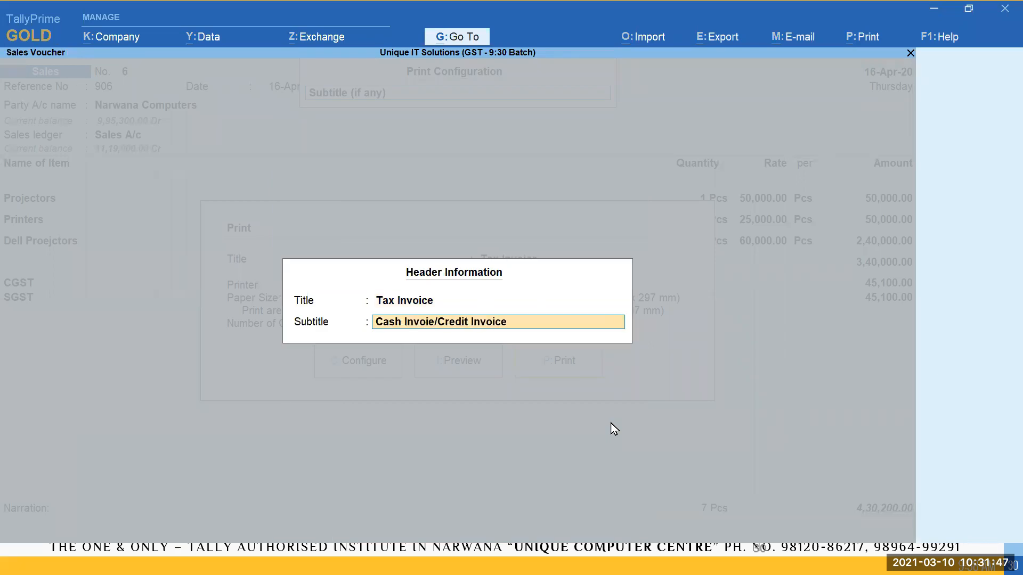
key(BackSpace)
key(Return)
key(Escape)
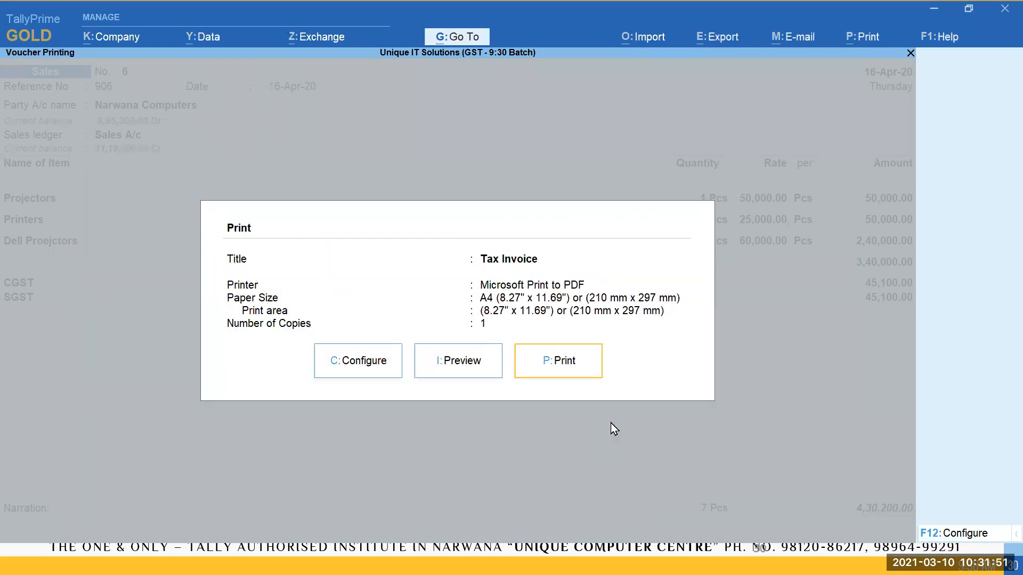
Preview the invoice enlarged, check the subtitle under the title, and close the preview
key(i)
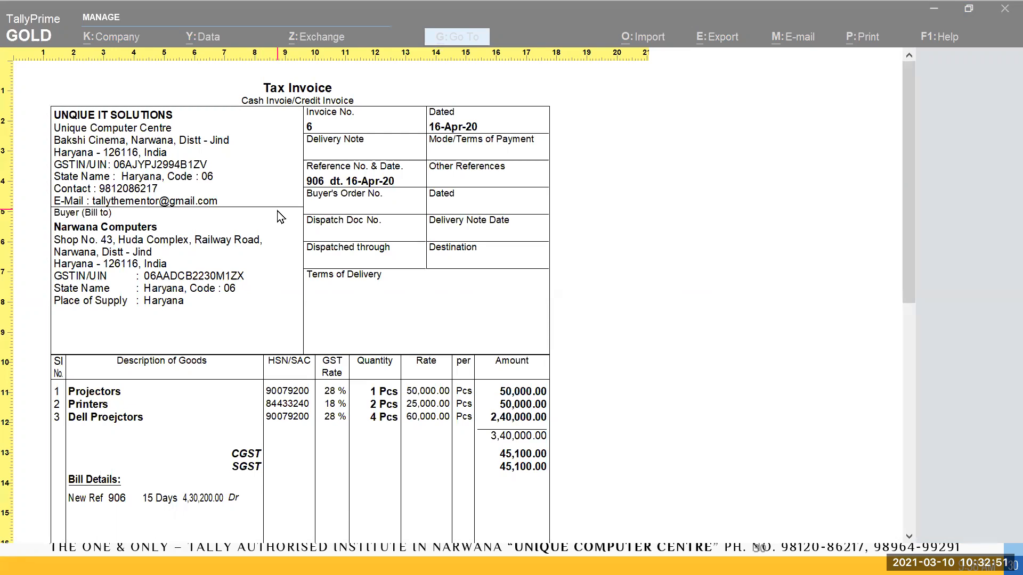
key(alt+z)
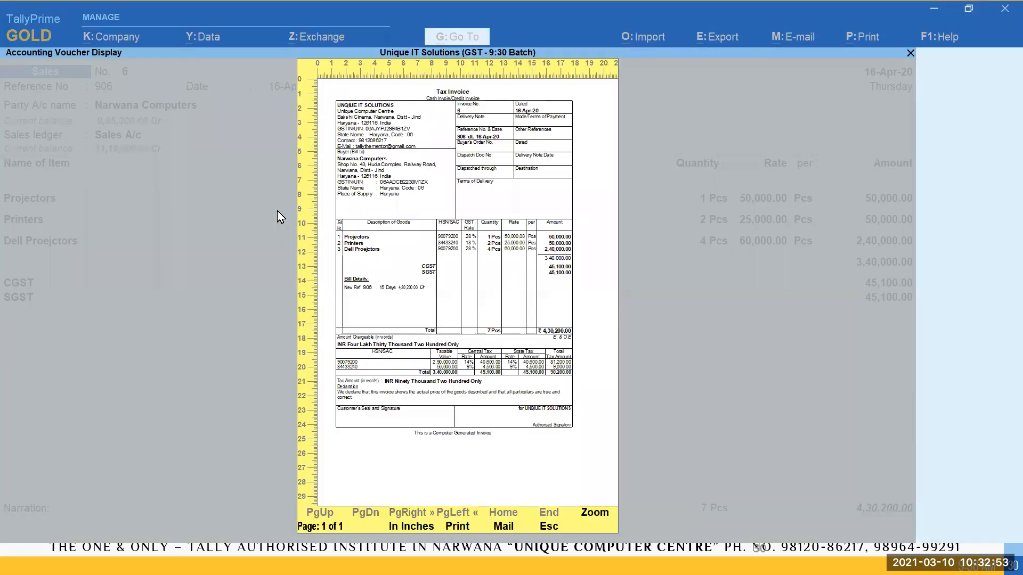
key(Escape)
Reopen the print configuration, collapse Voucher Details and Statutory Details, and go through the Header Information options up to Optimise printing to save paper
key(Left)
key(Left)
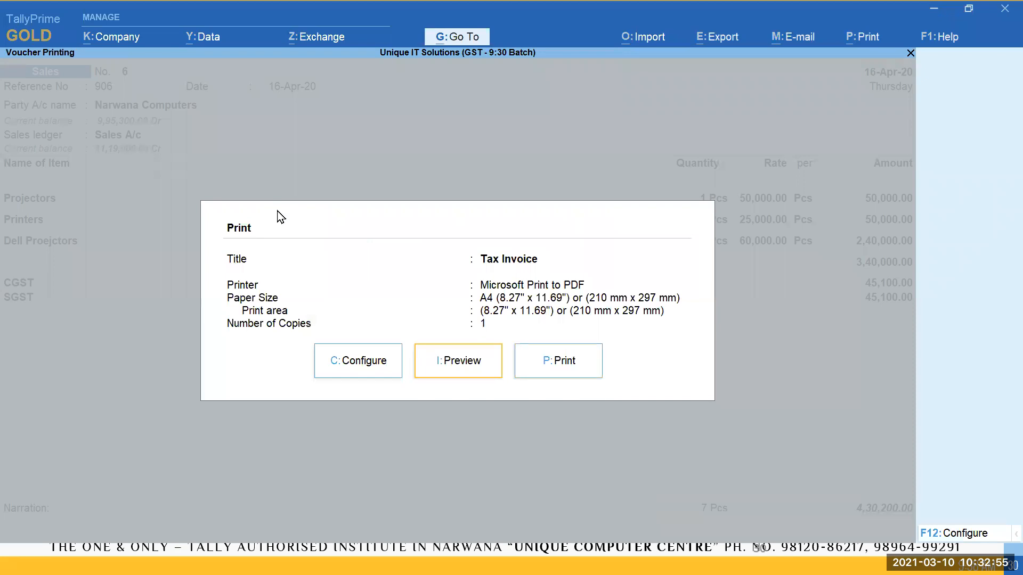
key(Return)
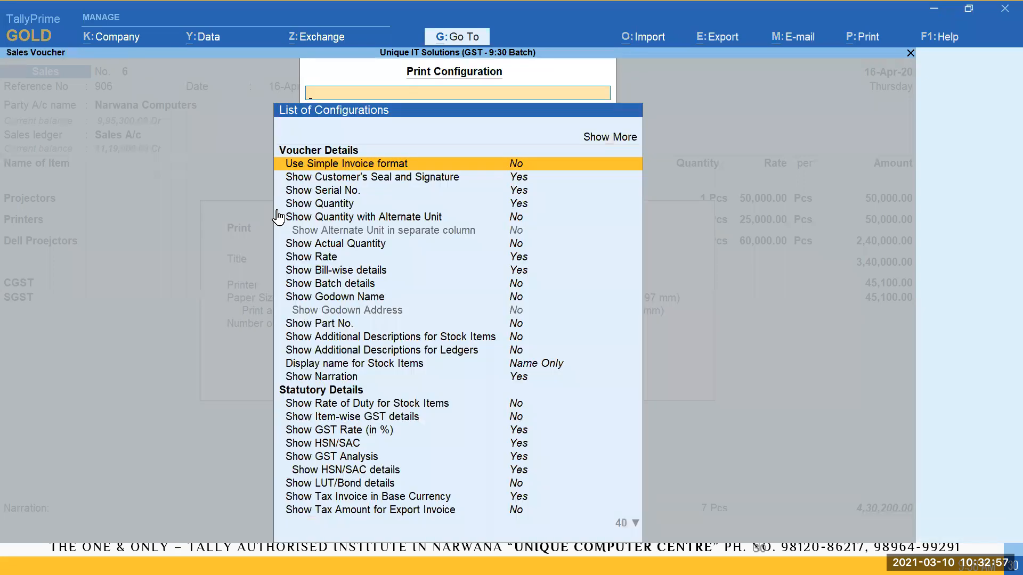
key(Up)
key(Return)
key(Down)
key(Return)
key(Down)
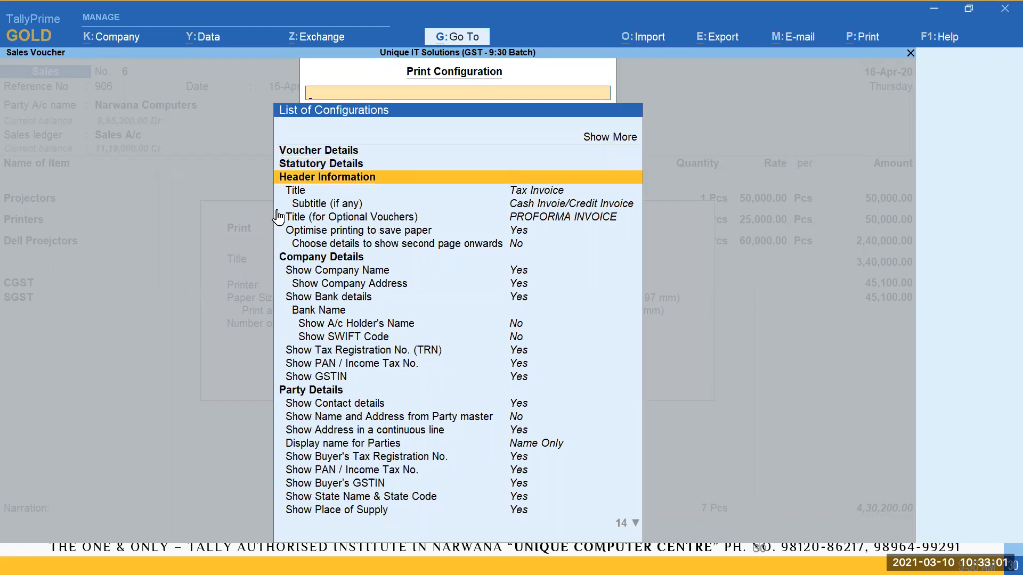
key(Down)
key(Down)
key(Down)
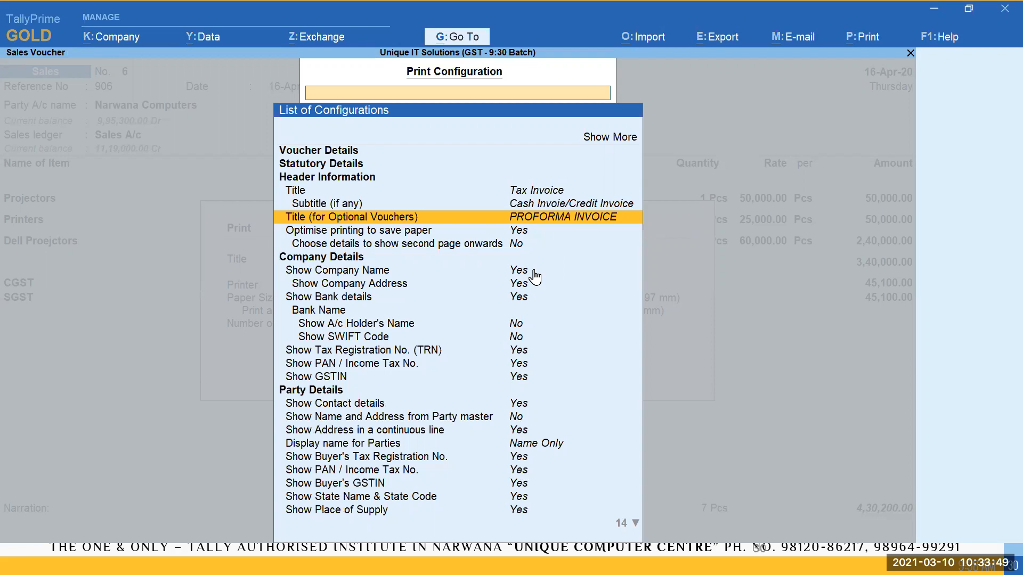
key(Down)
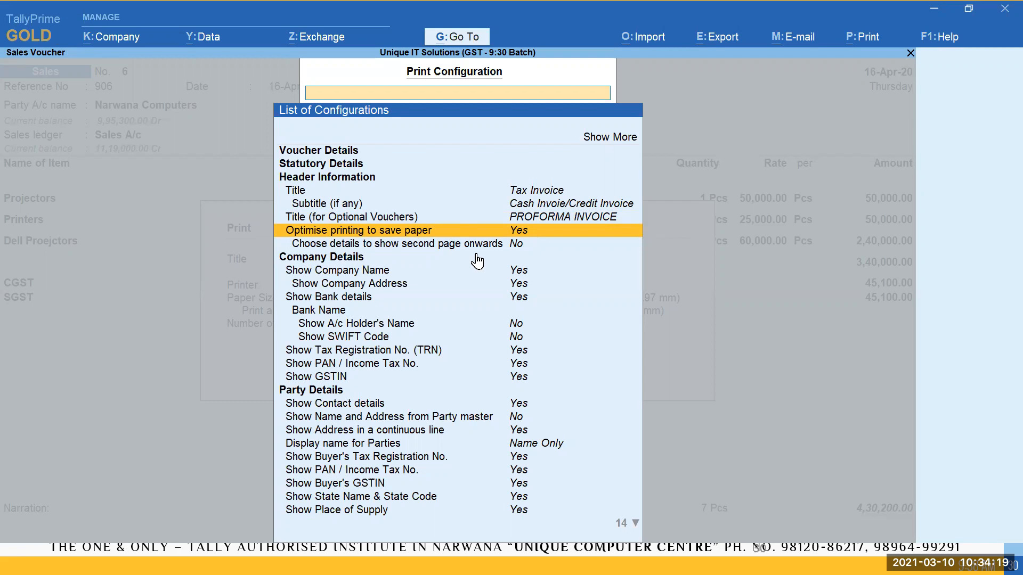
key(super+d)
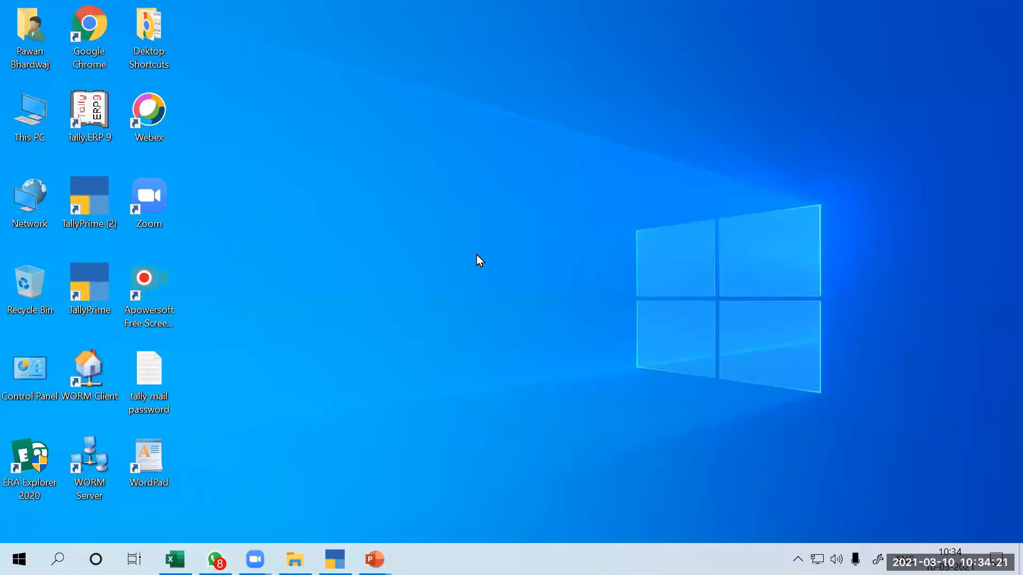
key(super+d)
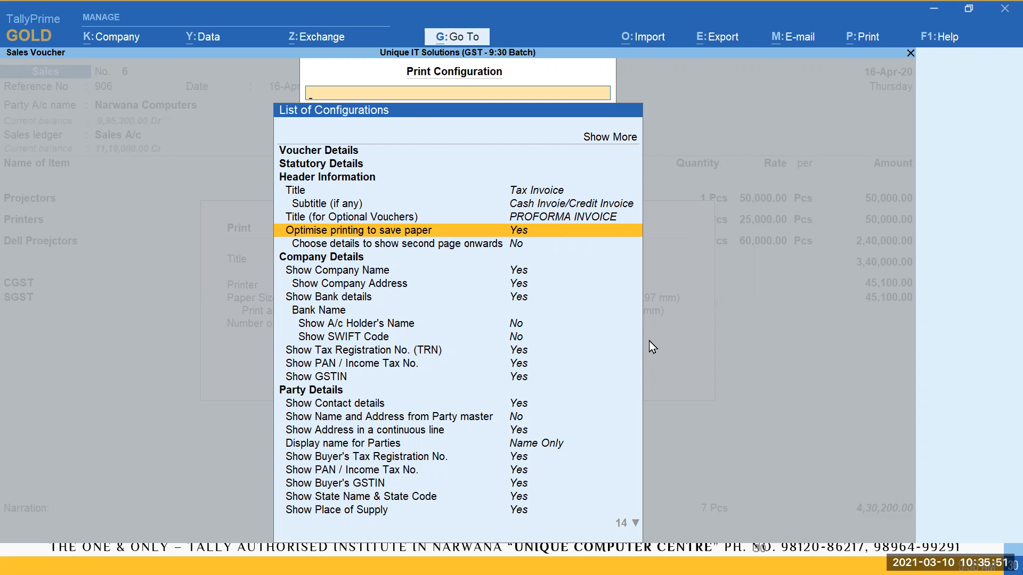
Set Optimise printing to save paper to No and accept the print configuration
key(Return)
key(ctrl)
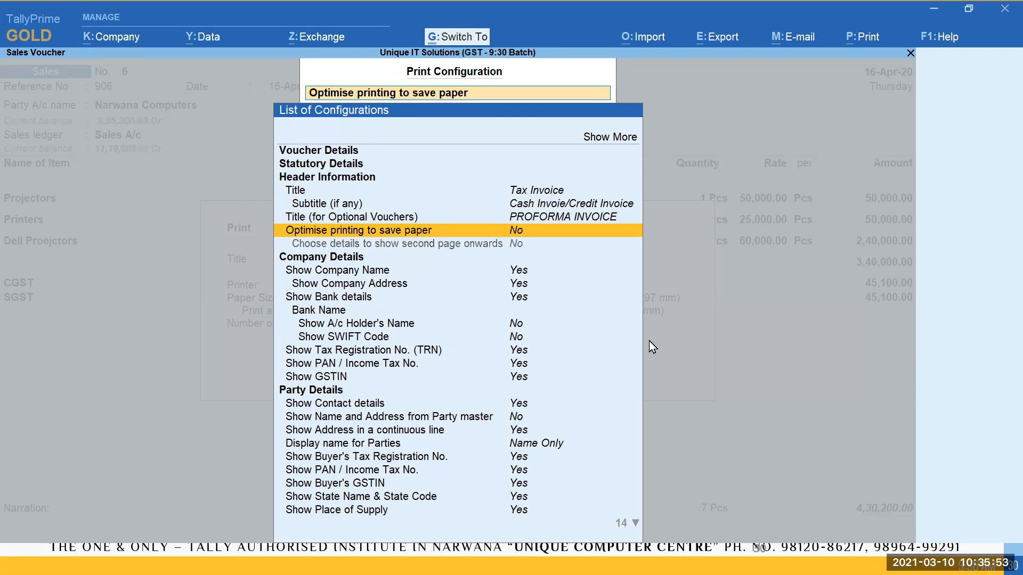
key(ctrl+a)
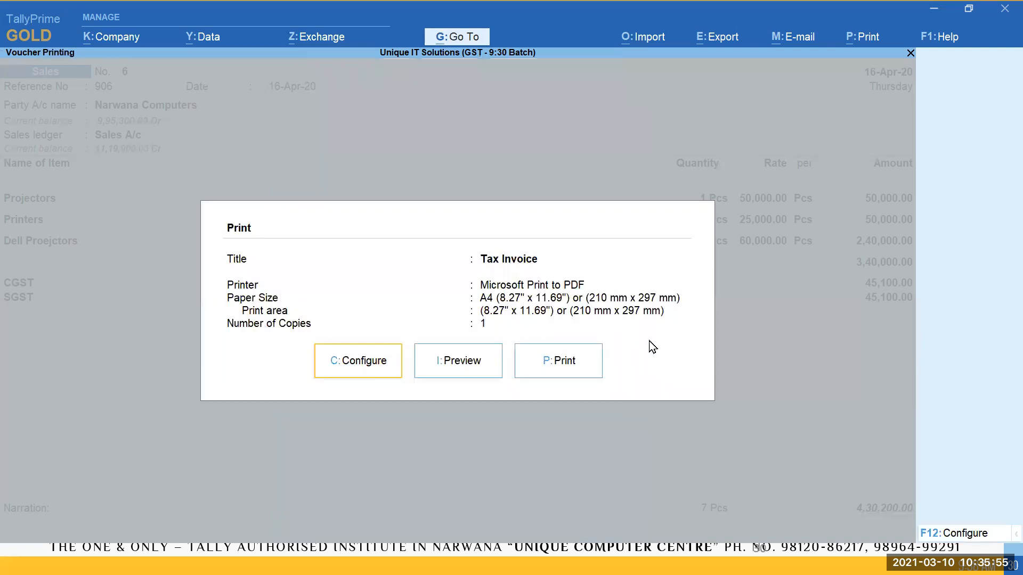
key(ctrl)
Return to the sales voucher register and duplicate sales voucher No. 6 dated 16-Apr-20
key(Escape)
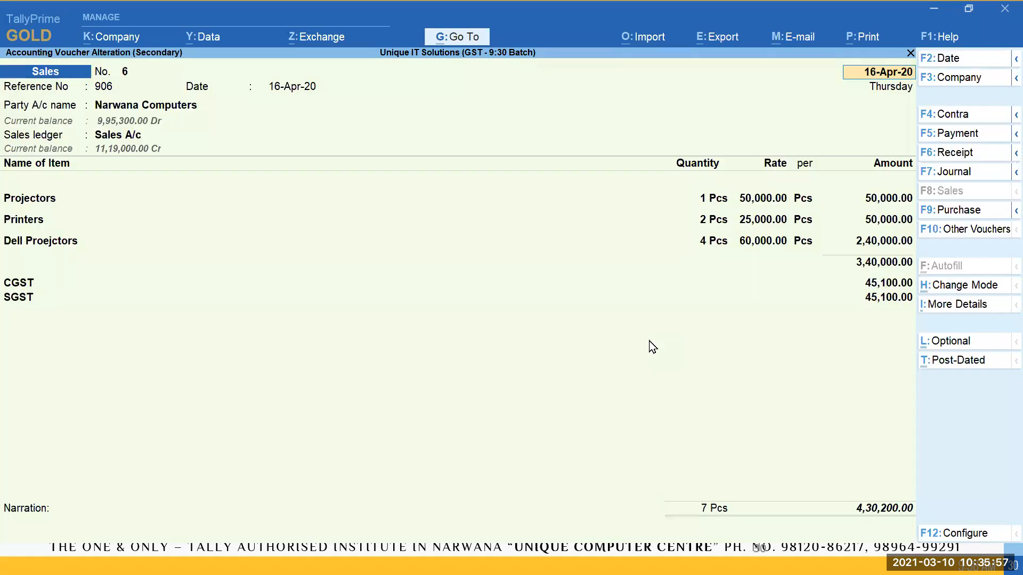
key(Escape)
key(Escape)
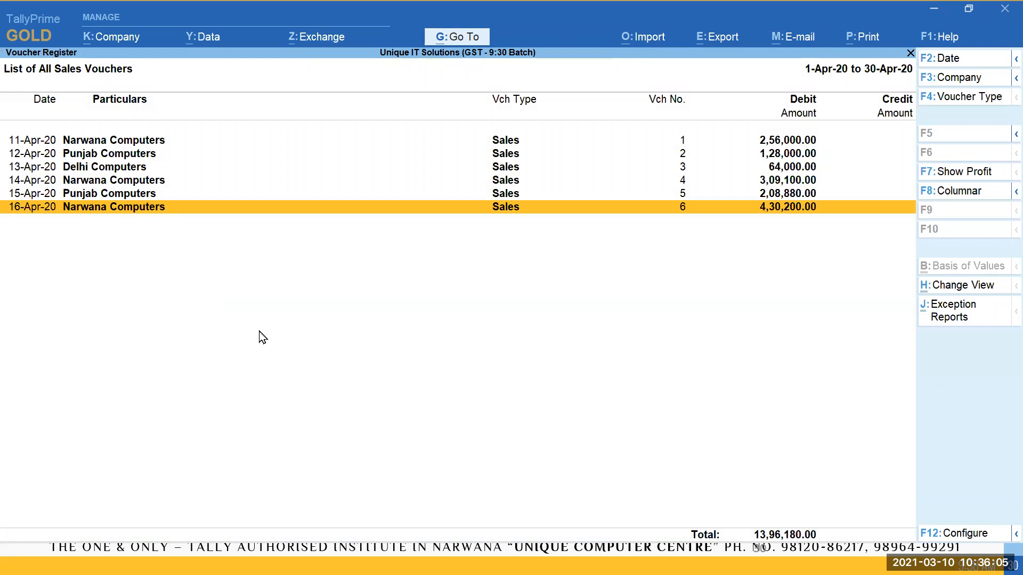
key(alt)
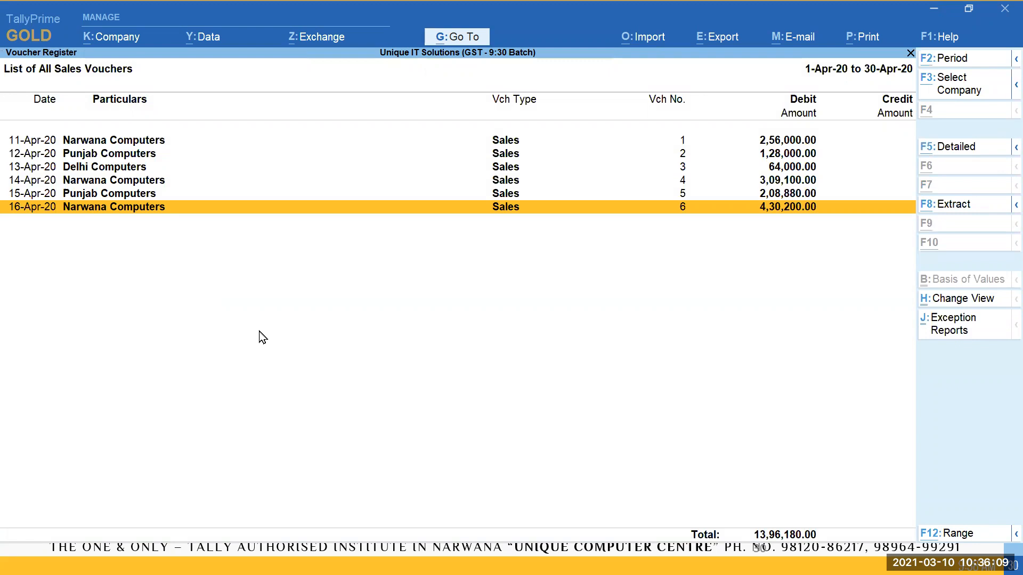
key(alt+2)
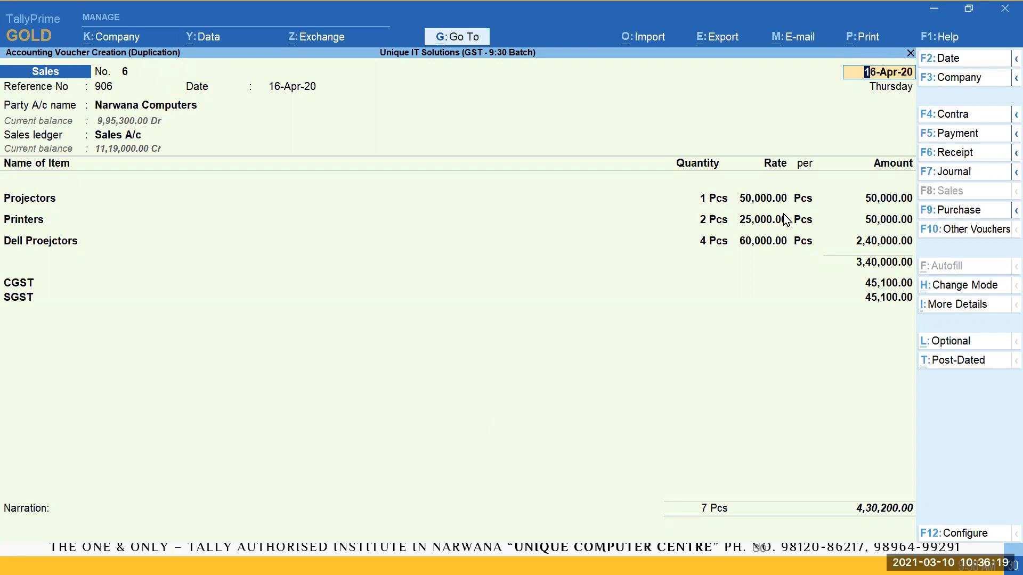
Add LCD Monitors 16" with a quantity of 1 Pcs below Dell Proejctors in the duplicated sales voucher
key(ctrl+a)
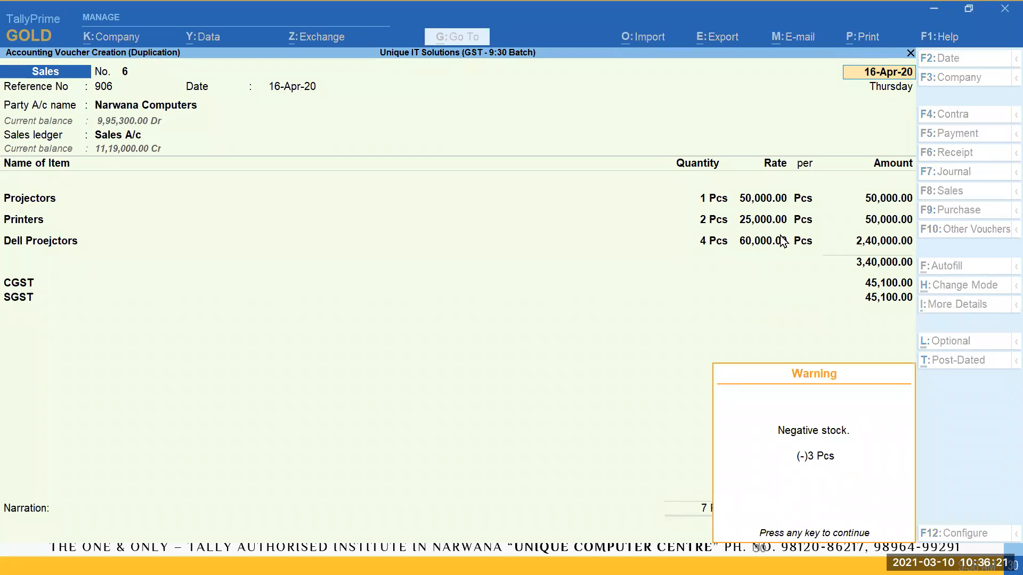
key(Return)
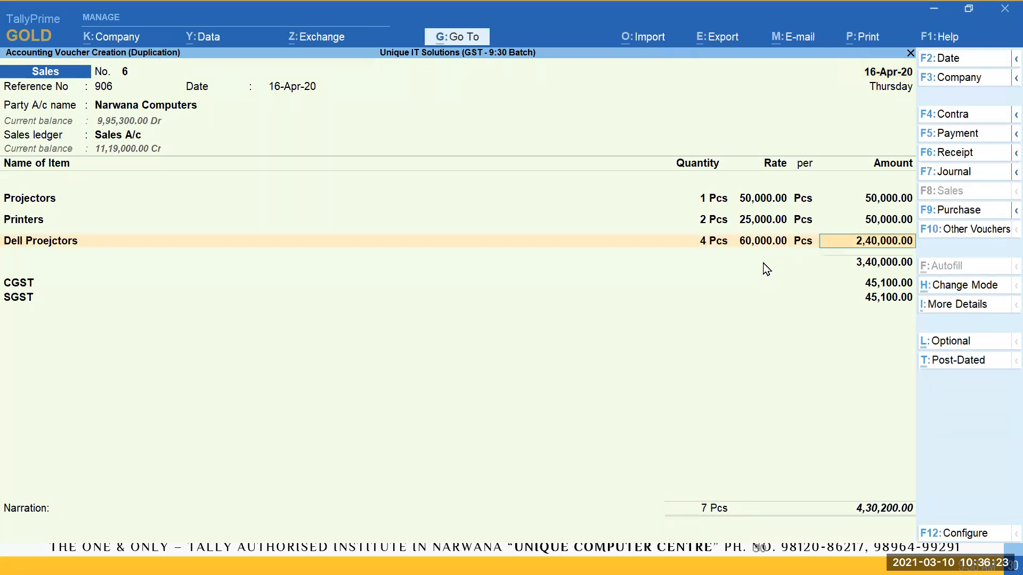
key(Return)
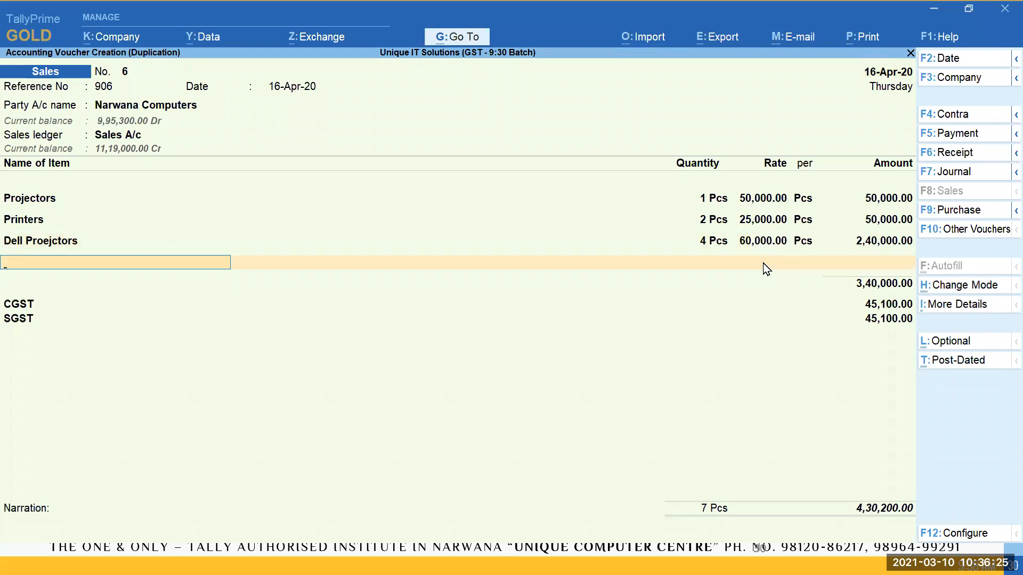
text(Lcd)
key(Return)
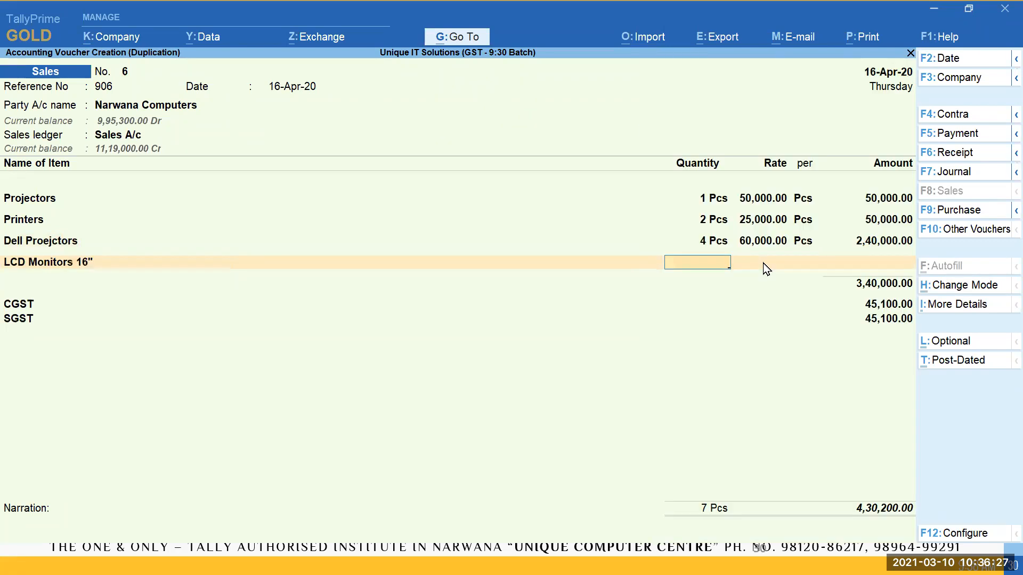
text(1)
key(Return)
key(Return)
key(Return)
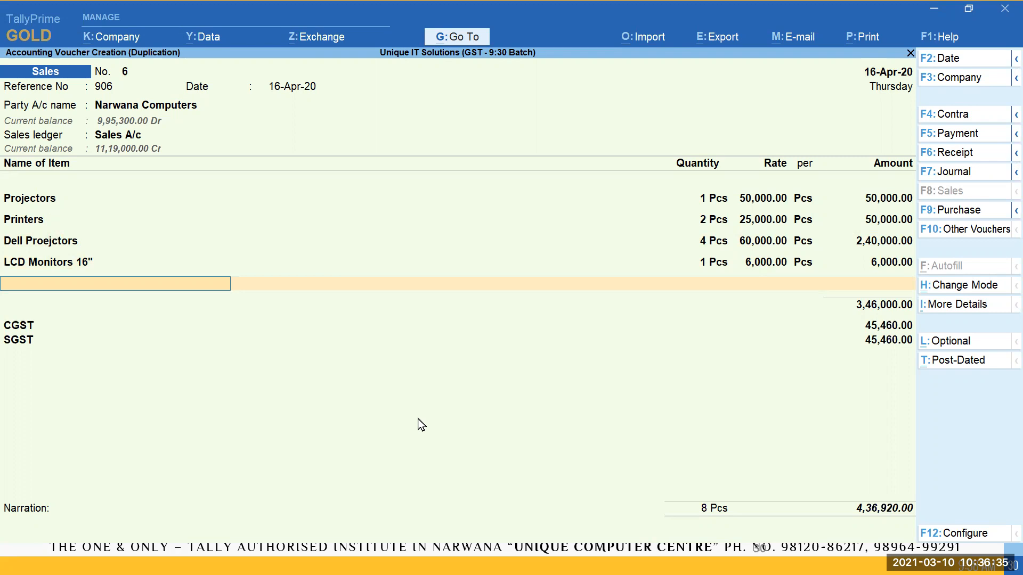
Add a second Printers line with a quantity of 1 Pcs to the duplicated sales voucher
text(pr)
key(Return)
text(1)
key(Return)
key(Return)
key(Return)
key(Return)
key(Return)
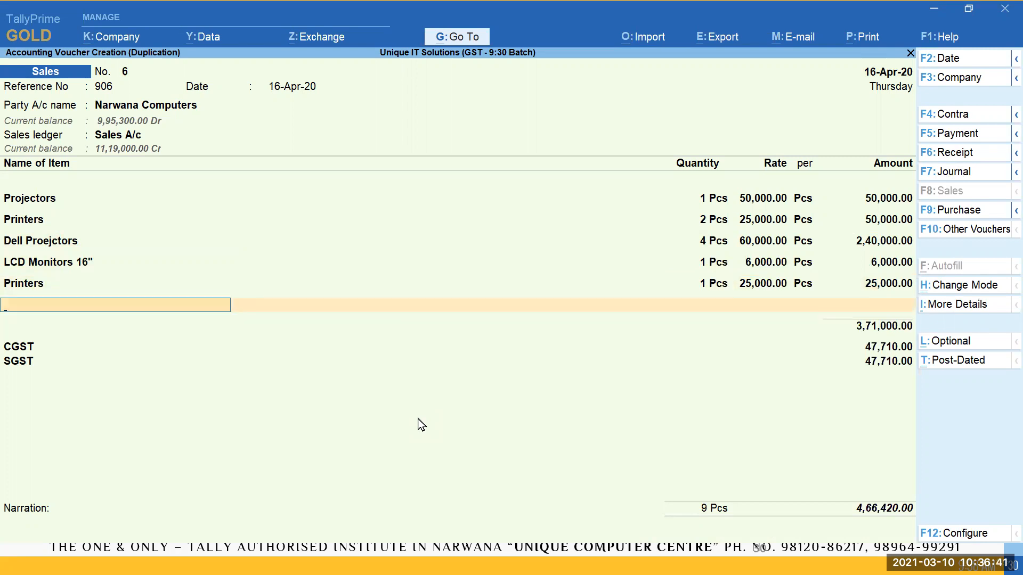
Add a second Projectors line with a quantity of 1 Pcs below the last Printers line
text(pro)
key(Return)
text(1)
key(Return)
key(Return)
key(Return)
key(Return)
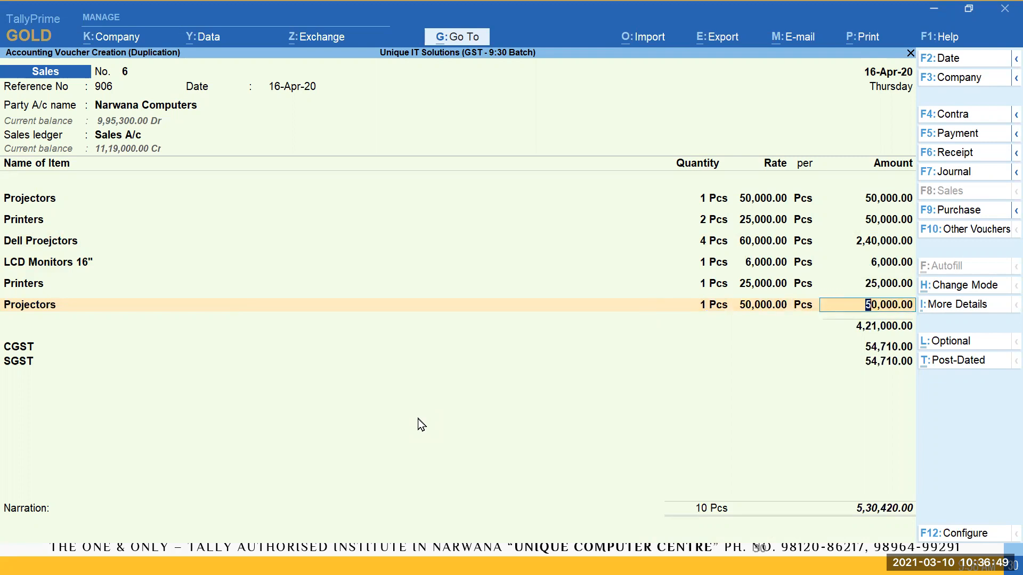
key(Return)
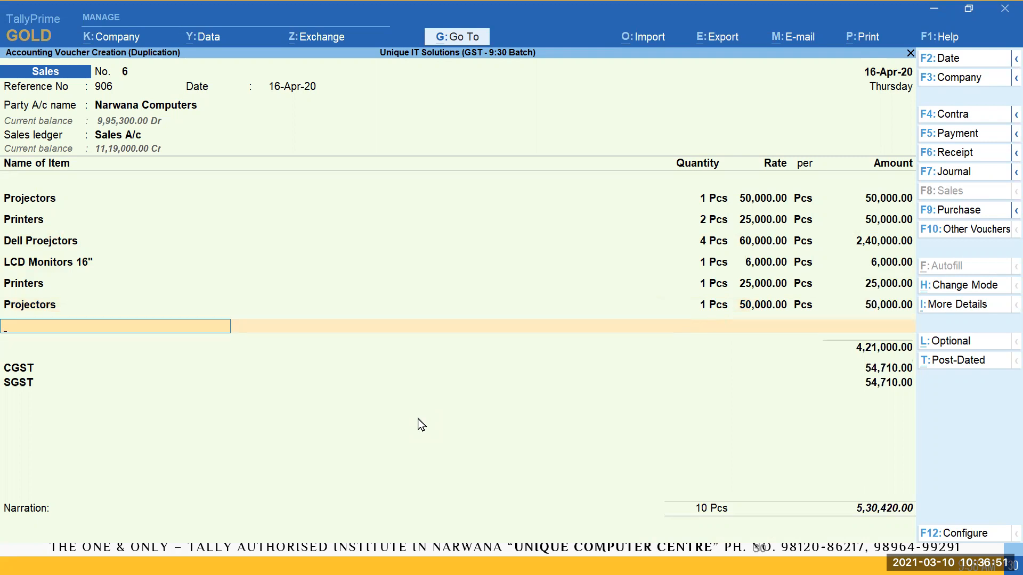
Add a second Dell Proejctors line with a quantity of 1 Pcs to the duplicated sales voucher
text(De)
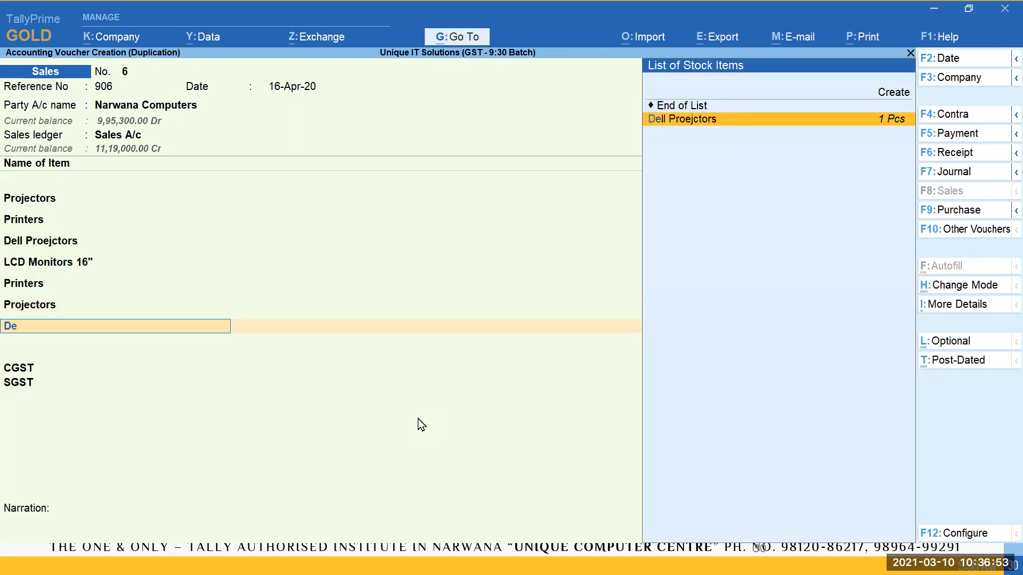
key(Return)
text(1)
key(Return)
key(Return)
key(Return)
key(Return)
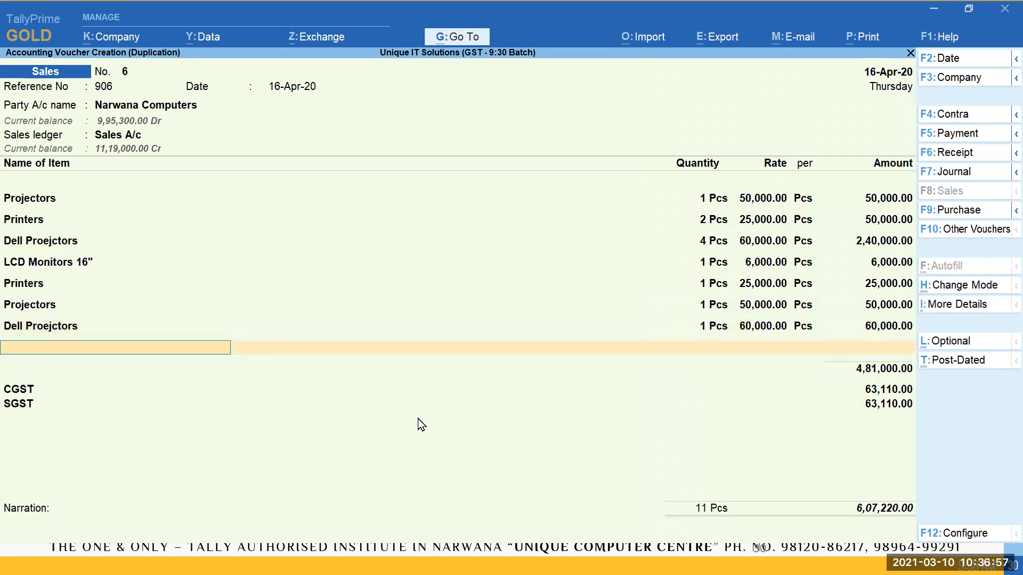
key(ctrl)
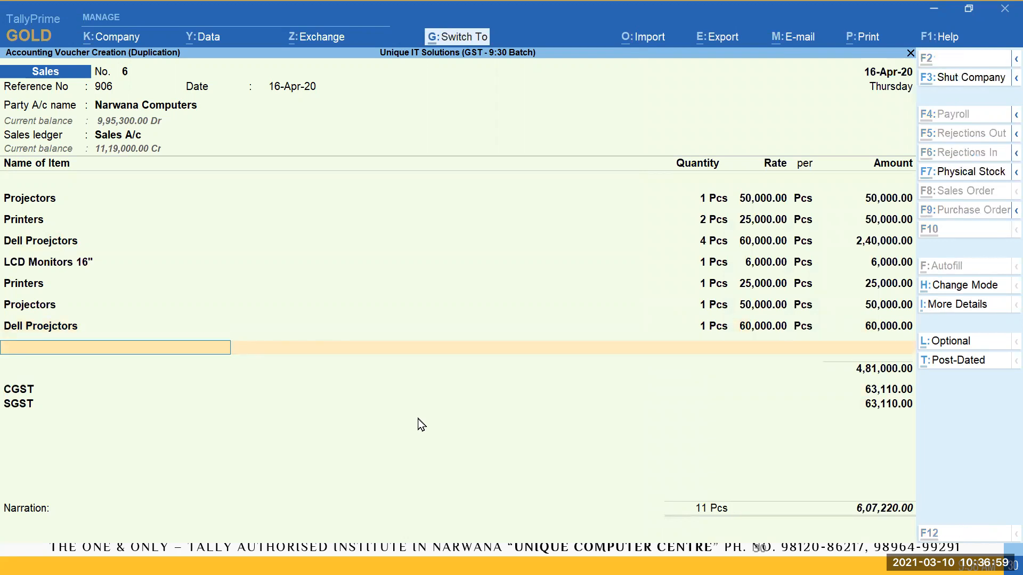
Save the duplicated sales voucher, then open voucher No. 7 from the register in print preview
key(ctrl+a)
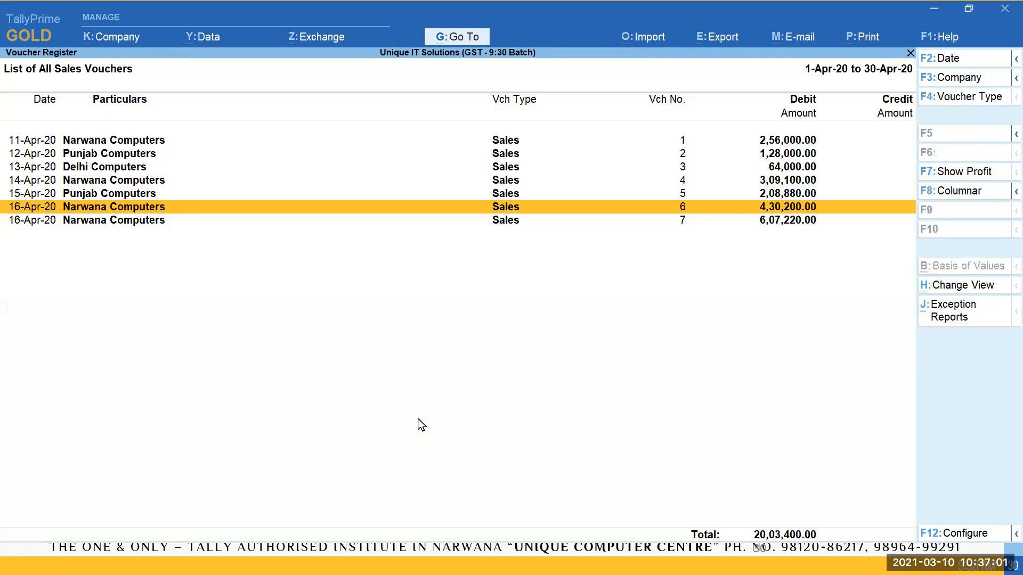
key(Return)
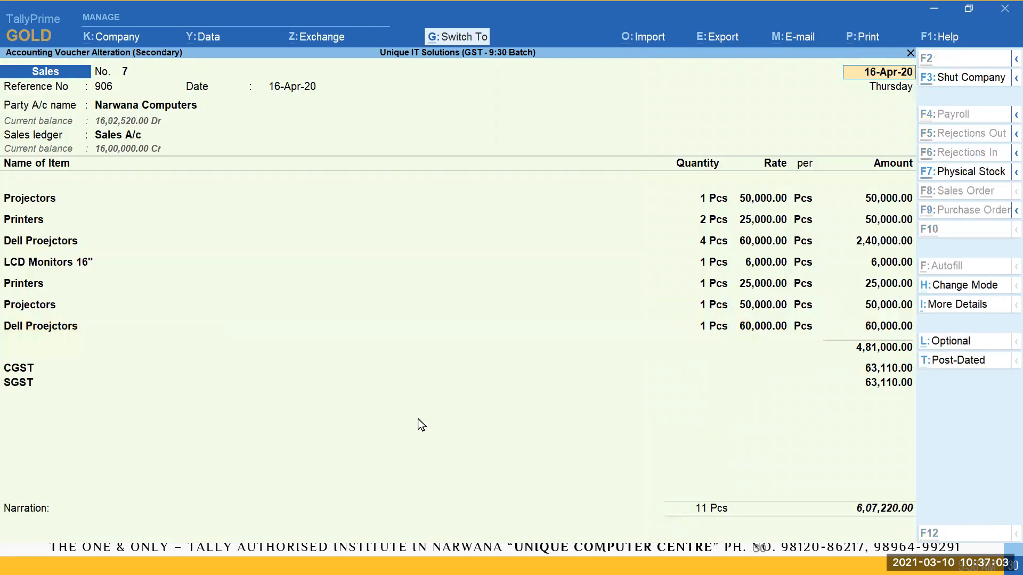
key(ctrl+p)
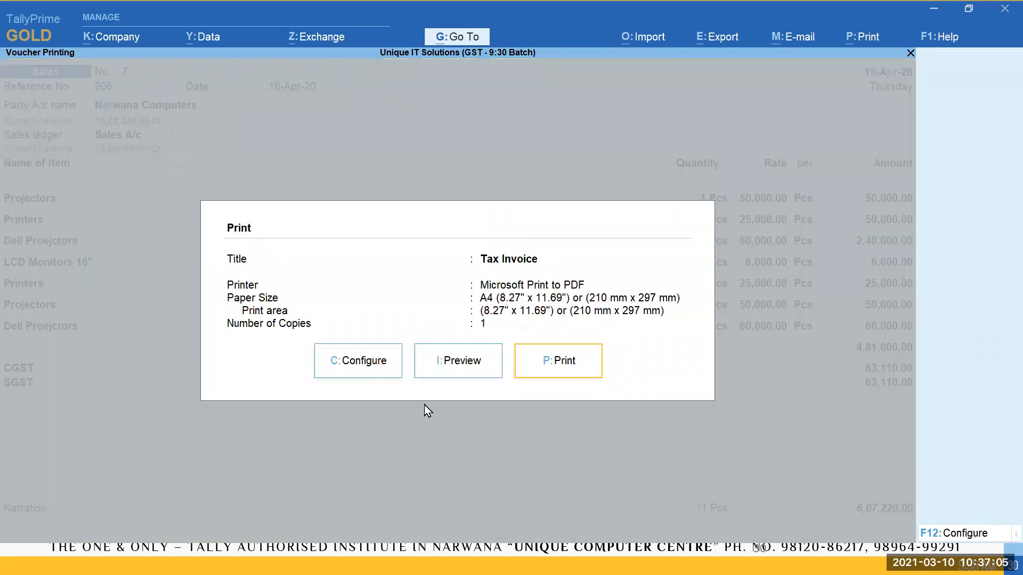
key(i)
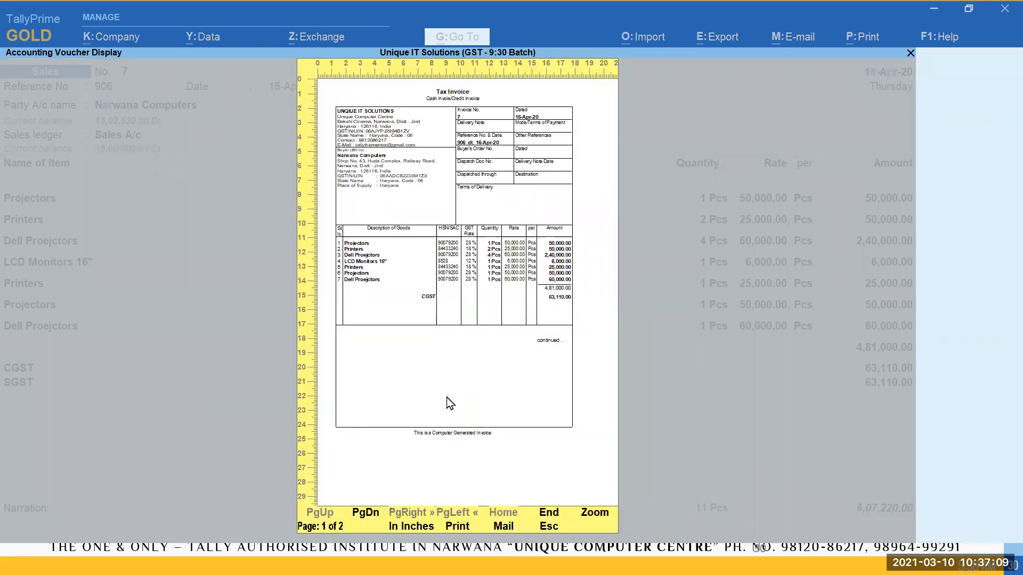
Examine how the enlarged Tax Invoice preview splits its items, taxes and tax summary across pages, then return to the print settings
key(alt+z)
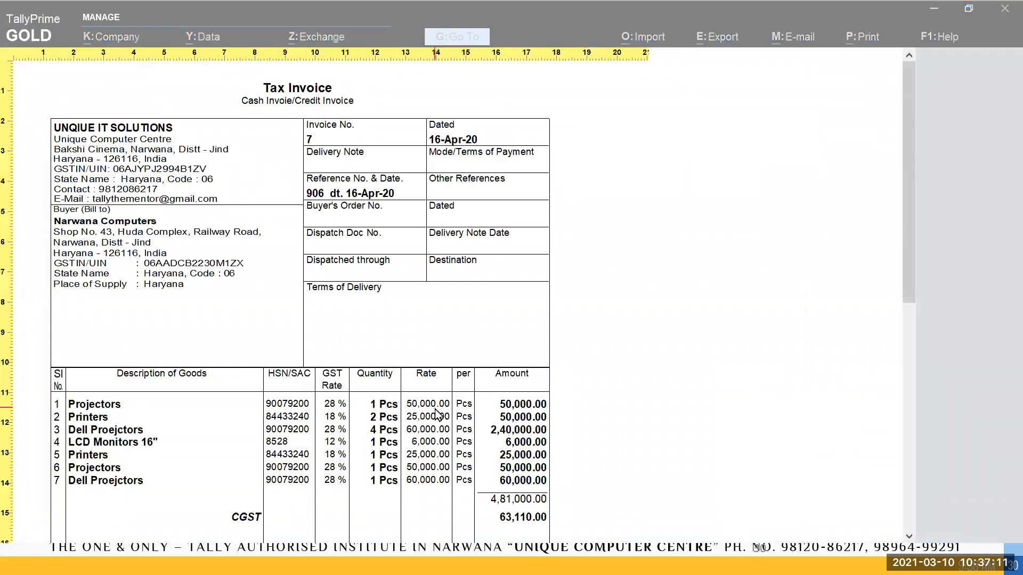
scroll(435, 409, down, 5)
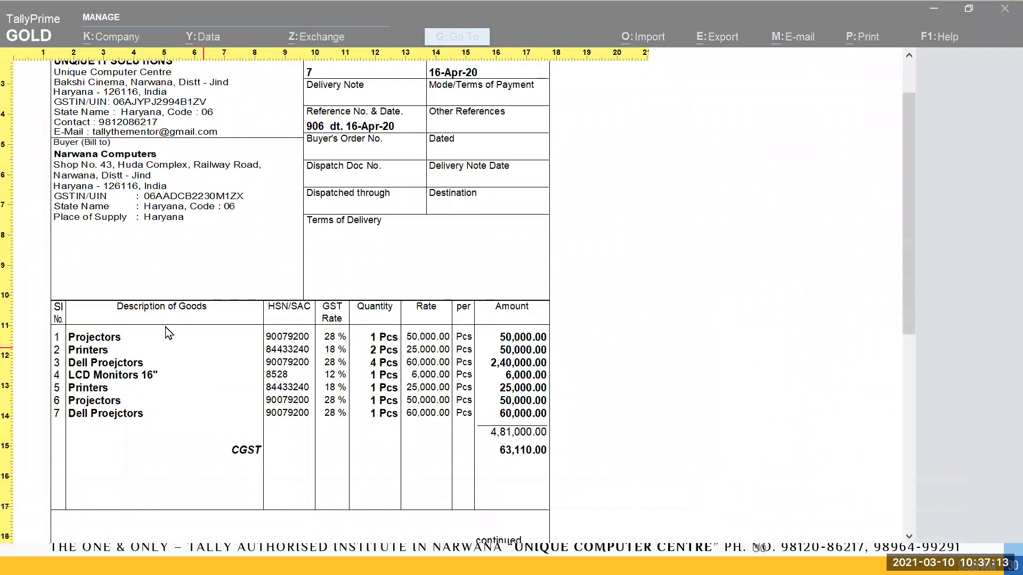
scroll(185, 365, down, 5)
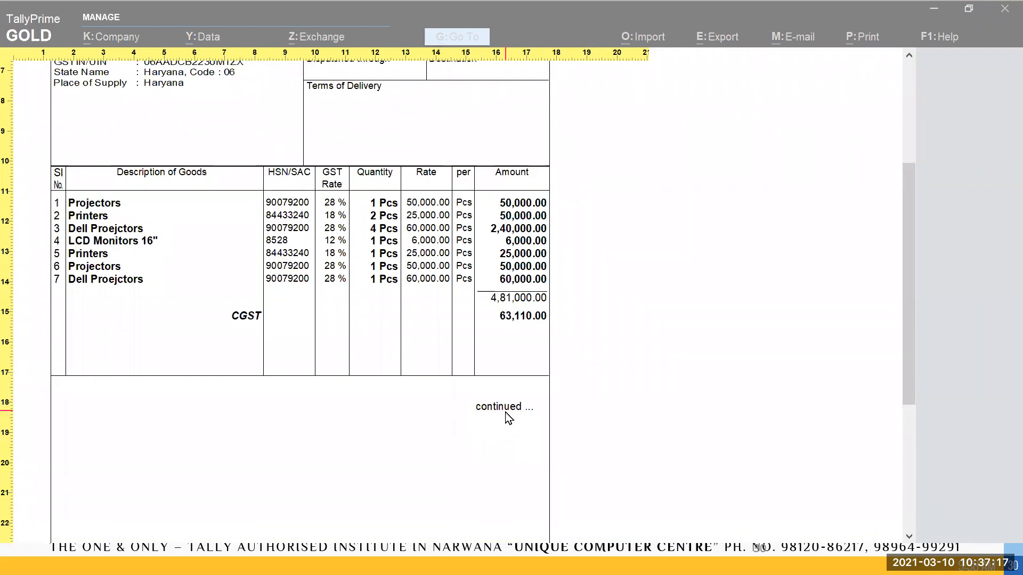
scroll(503, 410, down, 5)
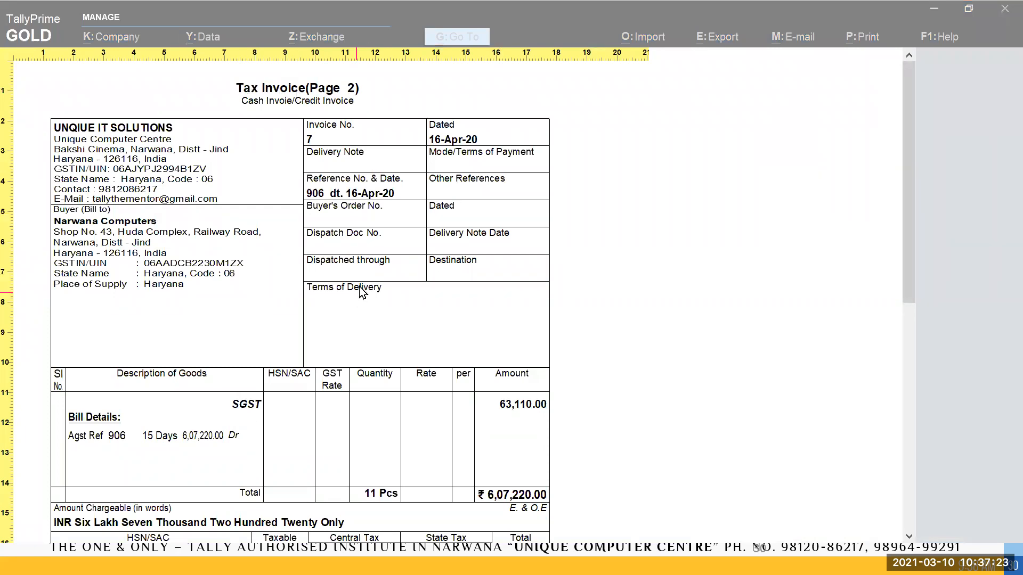
scroll(362, 294, down, 1)
scroll(437, 347, down, 3)
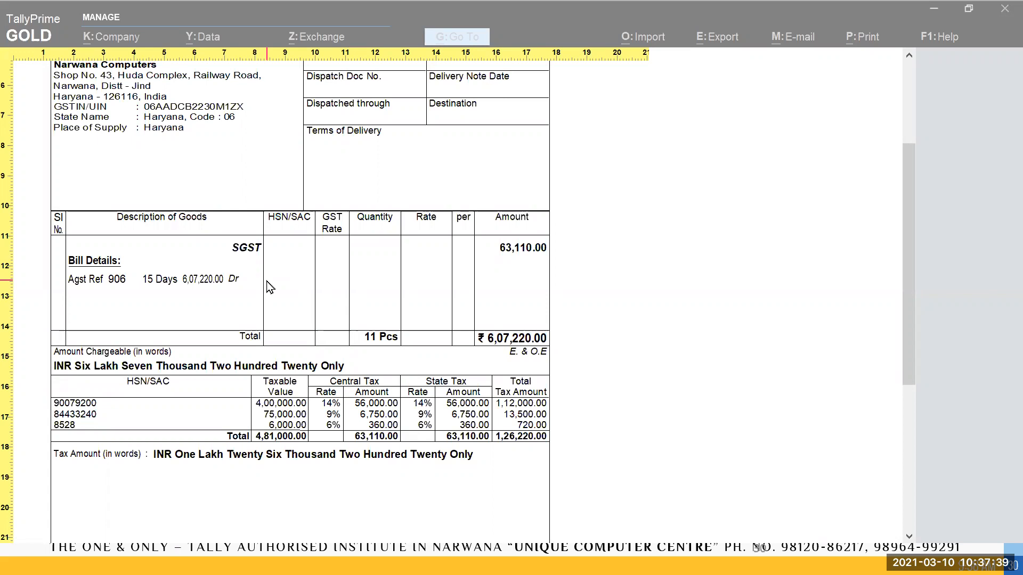
key(Escape)
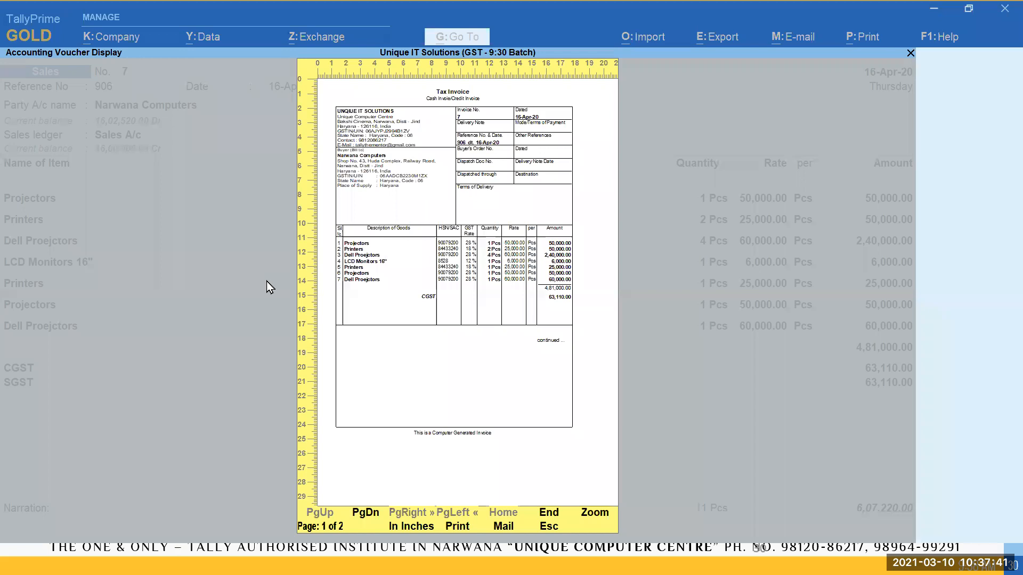
key(Escape)
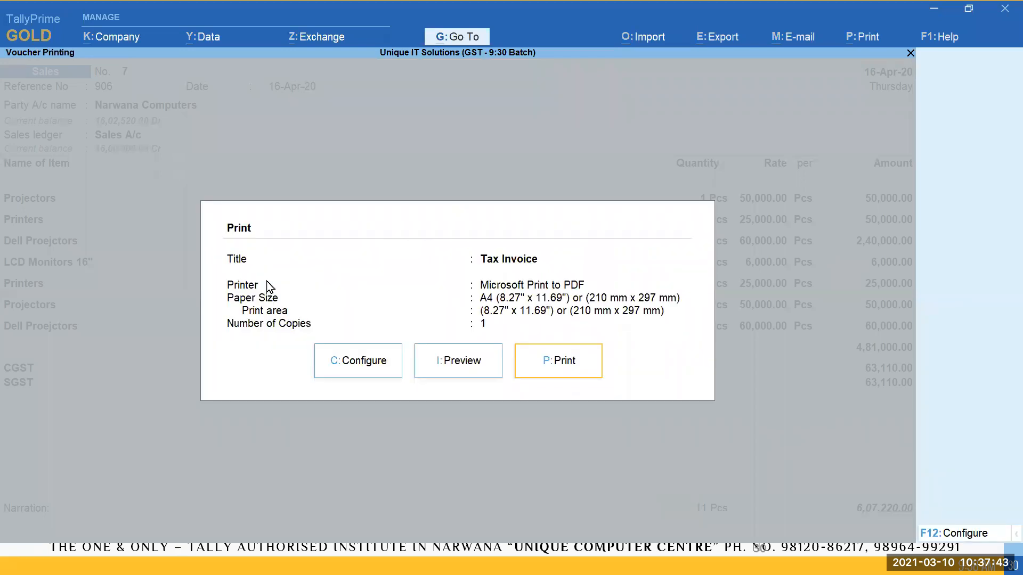
Set Optimise printing to save paper to Yes in the voucher's print configuration and accept it
click(348, 371)
key(Up)
key(Return)
key(Down)
key(Return)
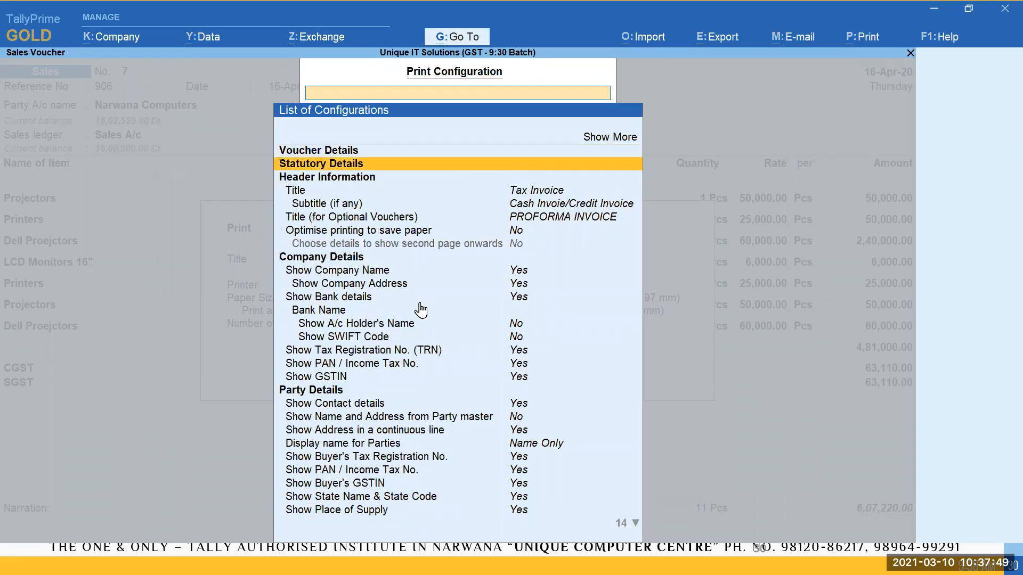
key(Down)
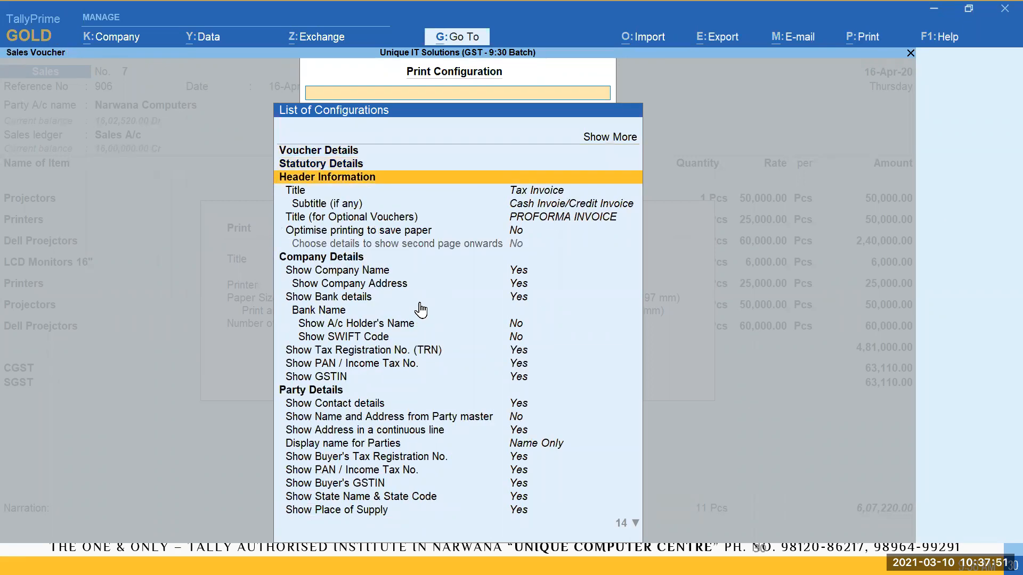
key(Down)
key(Down)
key(Down)
key(Down)
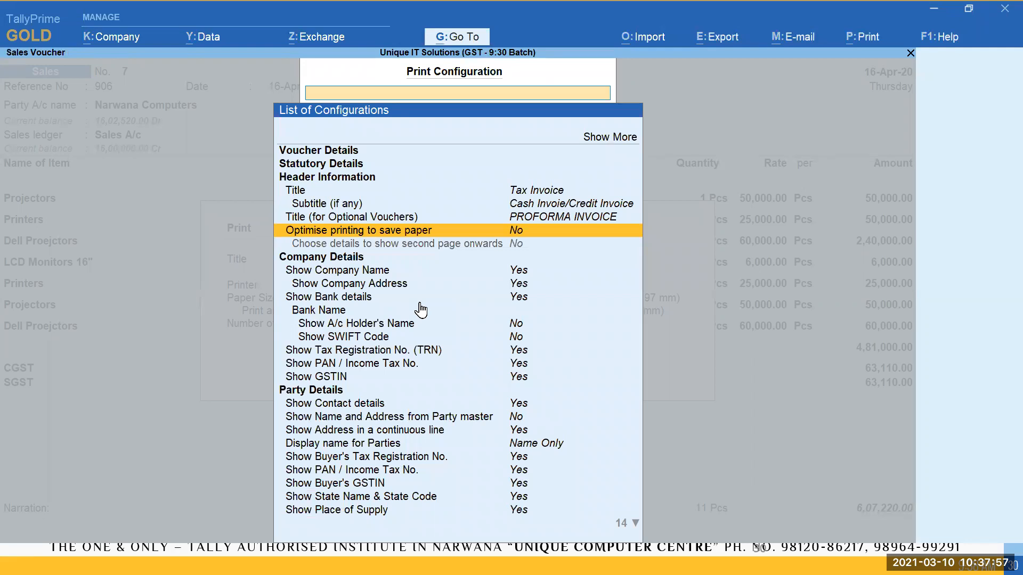
key(Return)
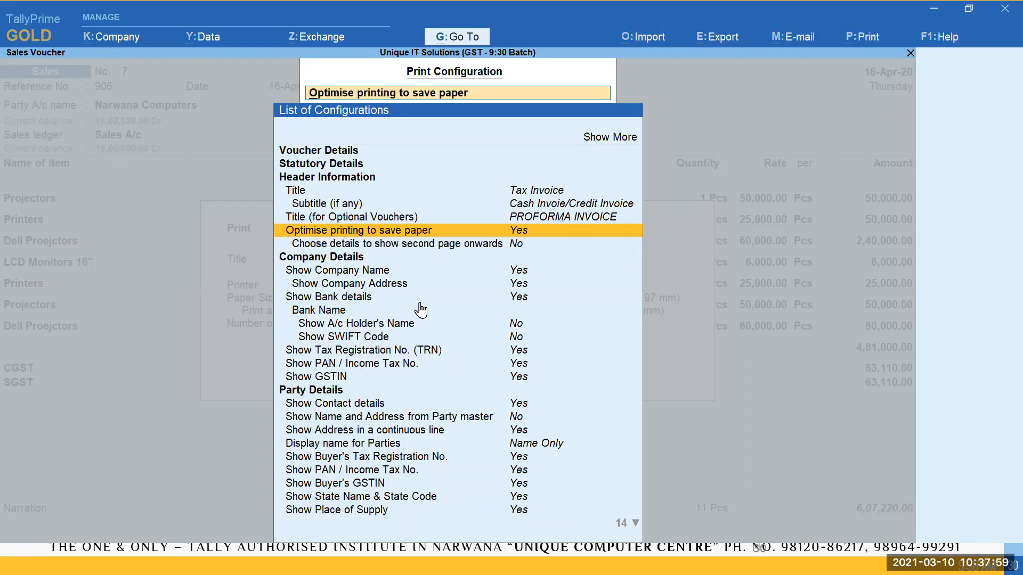
key(Down)
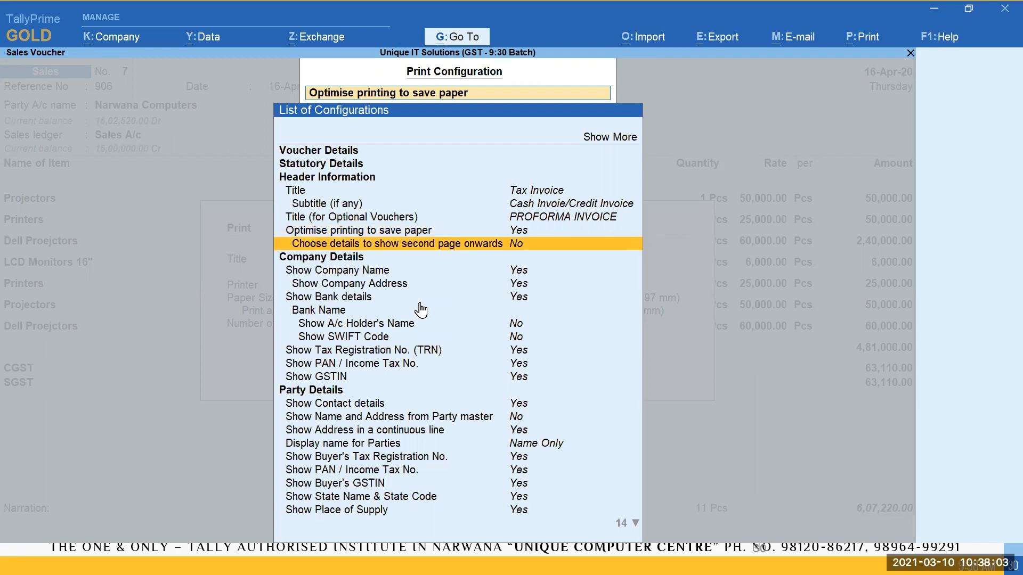
key(Up)
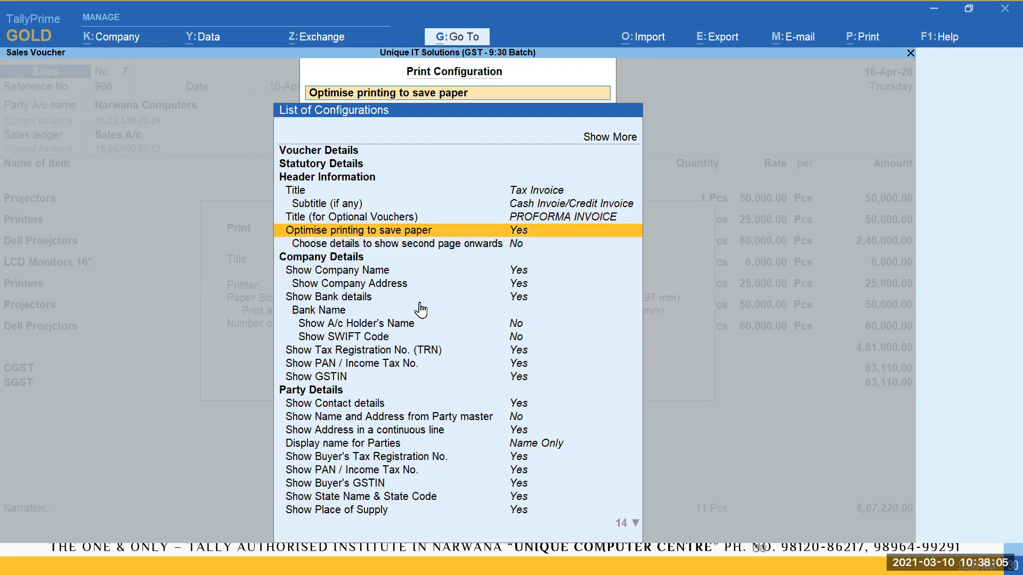
key(ctrl)
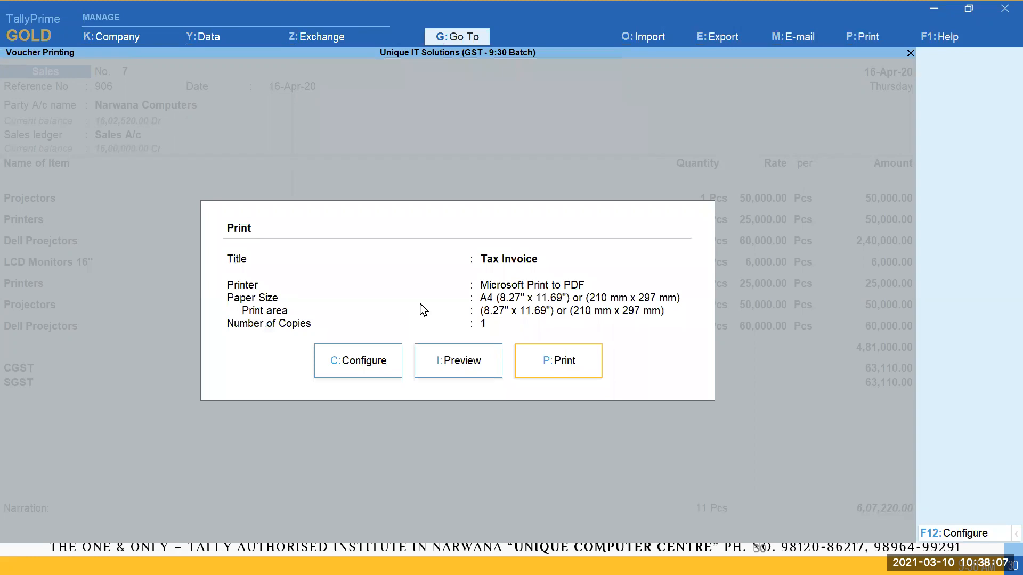
Preview the paper-optimised Tax Invoice enlarged, examining its item lines, tax summary, declaration and signature area, then return to the voucher
click(440, 375)
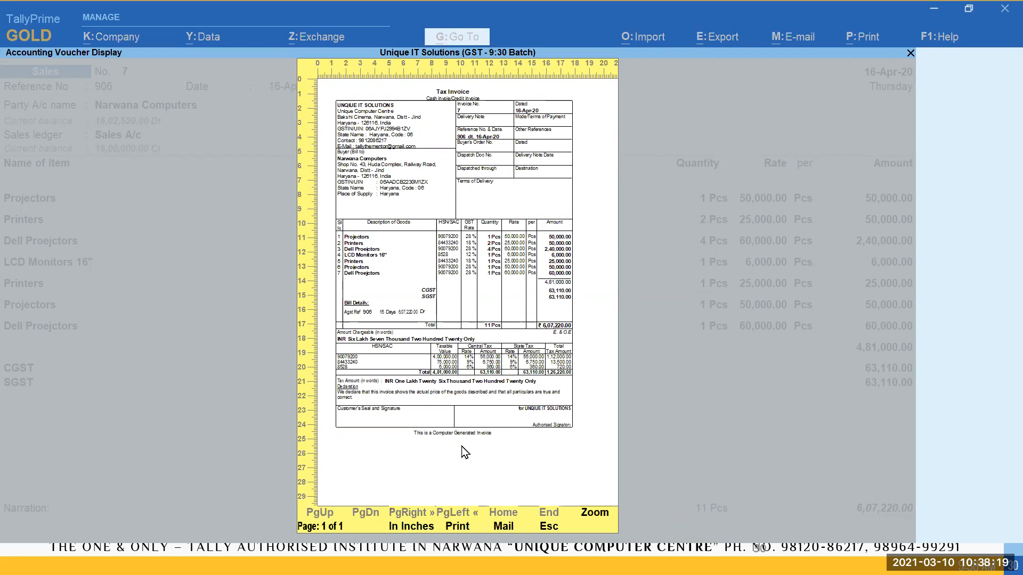
key(Return)
scroll(464, 450, down, 5)
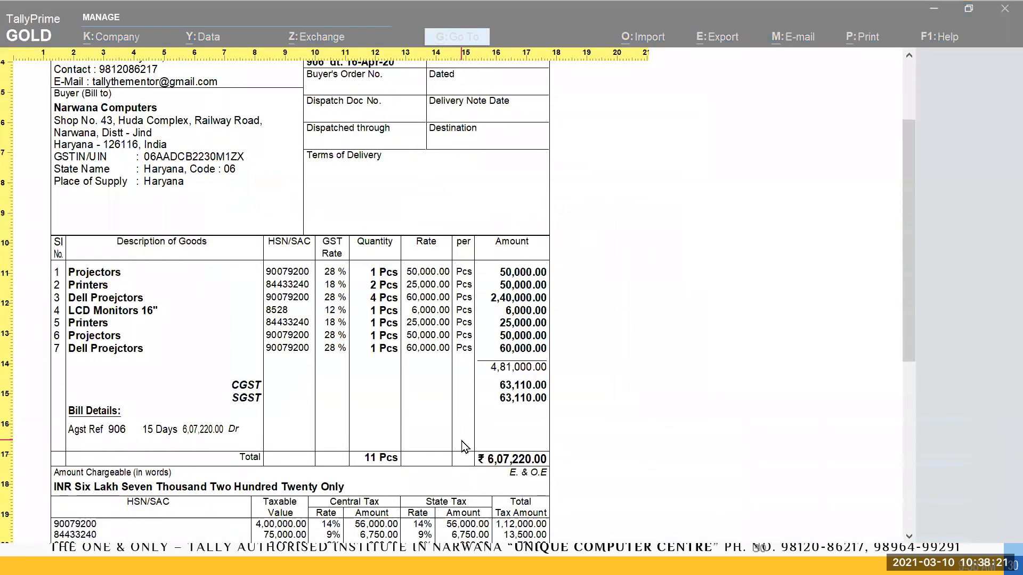
scroll(460, 441, down, 1)
scroll(458, 437, up, 2)
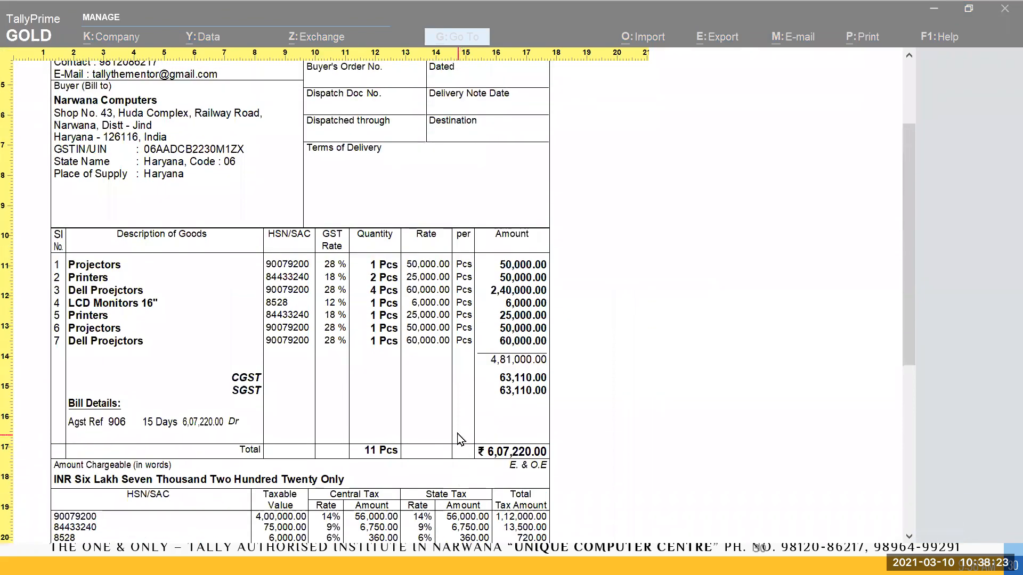
scroll(457, 433, down, 3)
scroll(459, 440, down, 1)
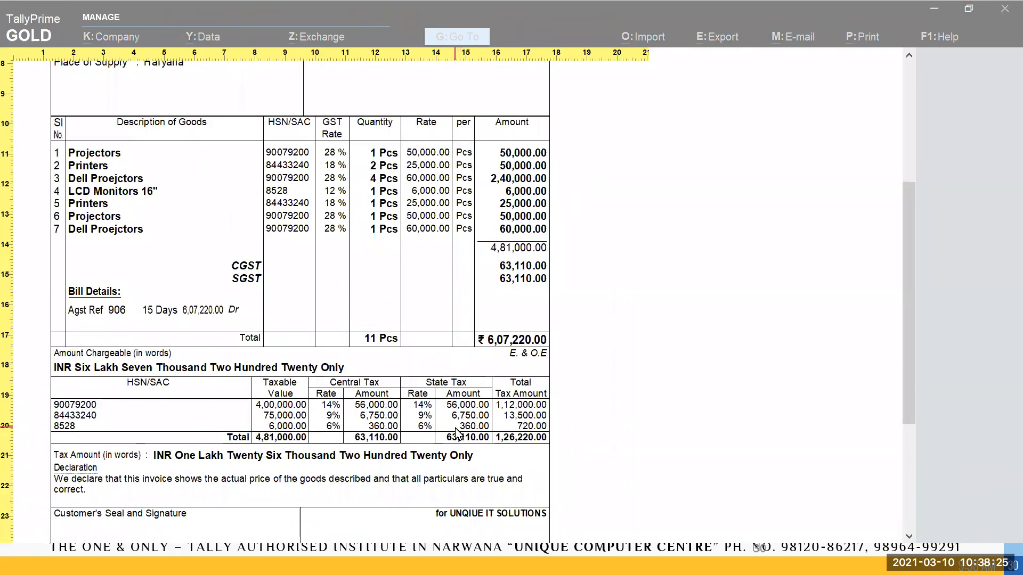
scroll(456, 434, down, 1)
scroll(456, 432, down, 1)
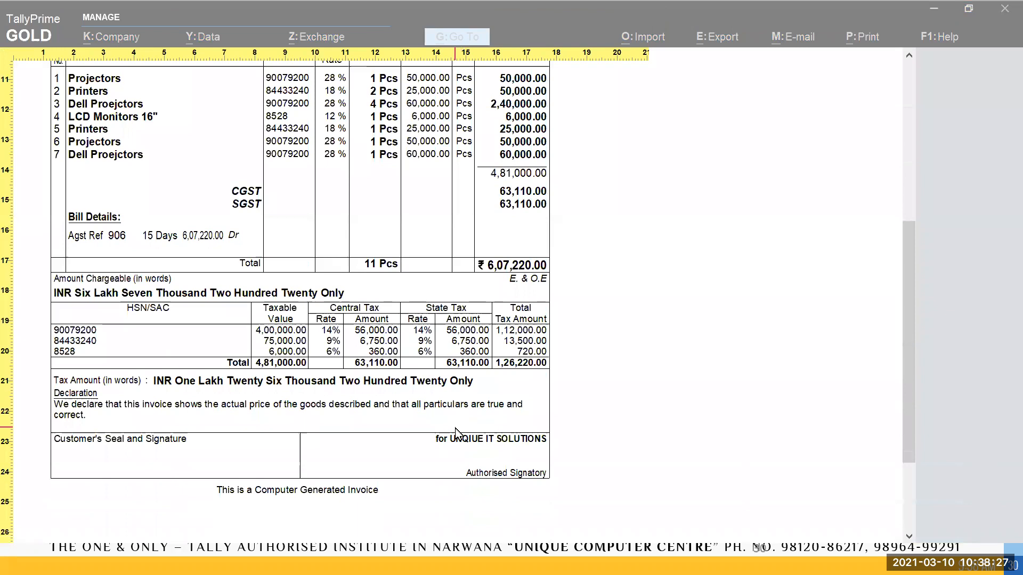
scroll(458, 434, down, 2)
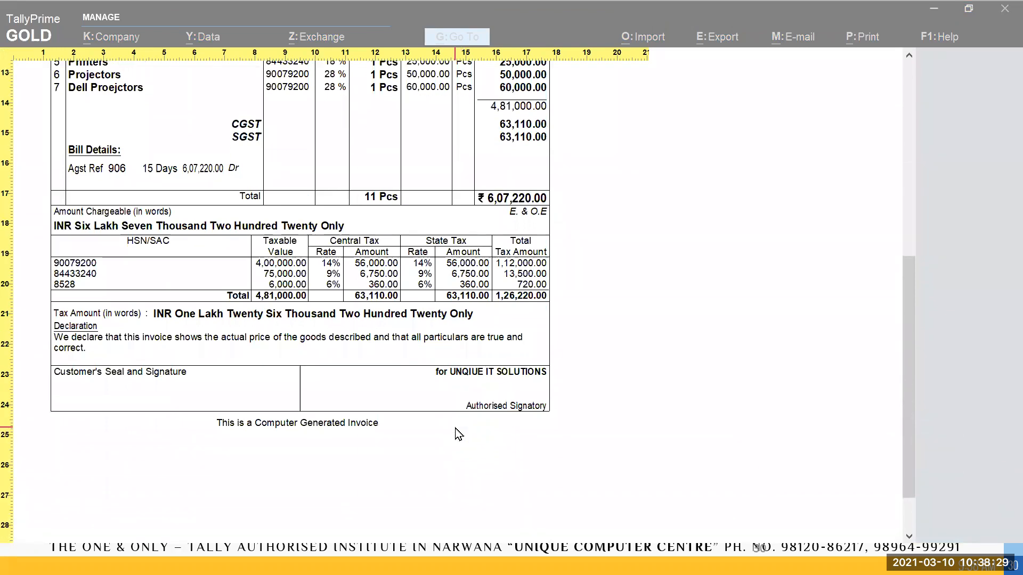
scroll(459, 435, down, 2)
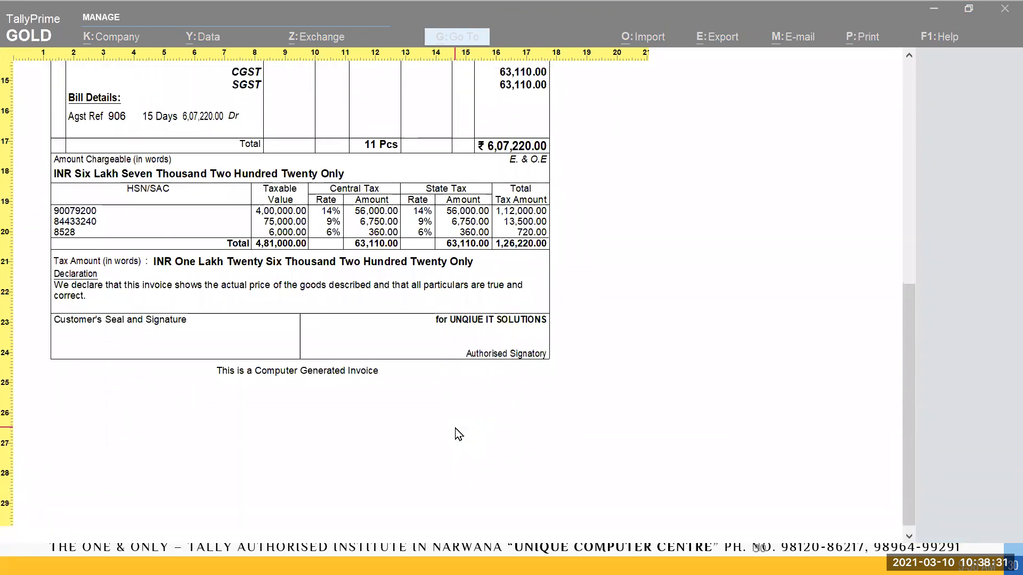
scroll(458, 435, up, 3)
scroll(456, 434, up, 2)
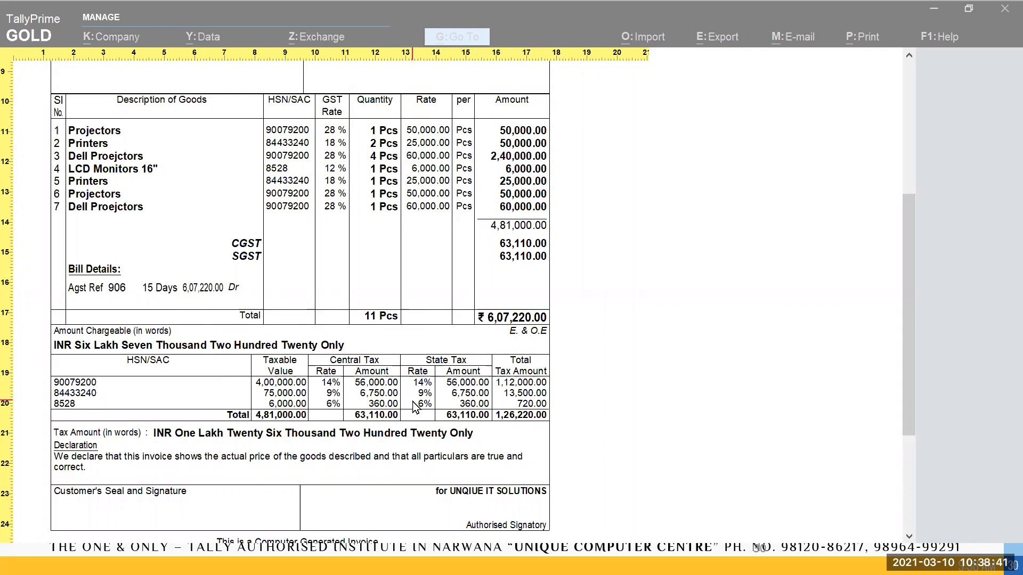
key(Escape)
key(Escape)
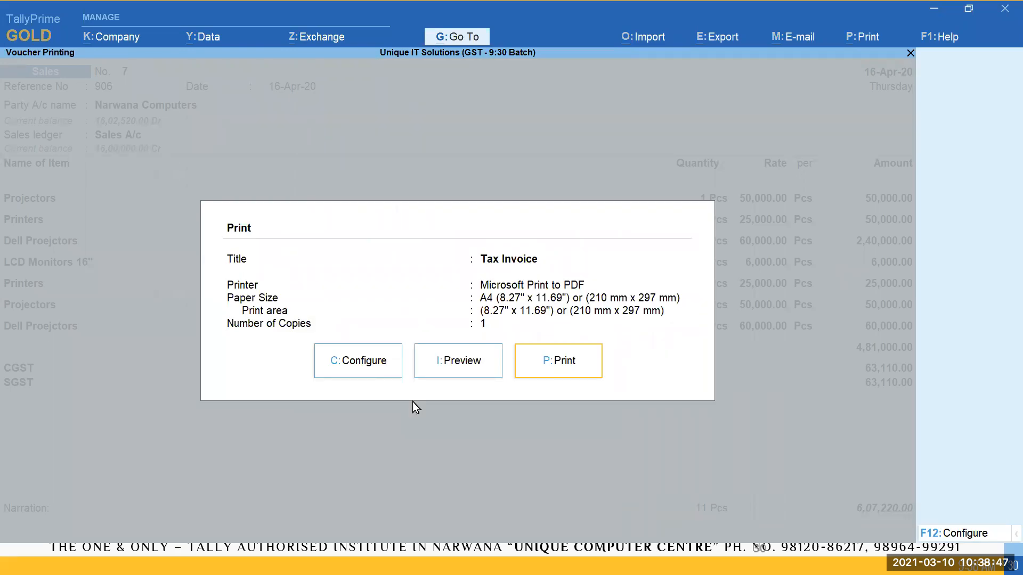
key(Escape)
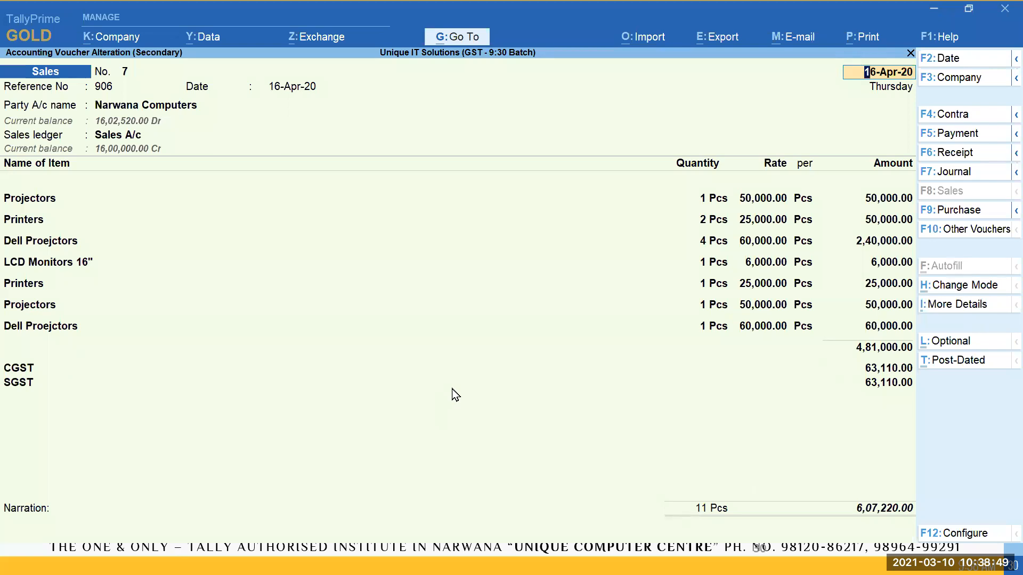
Set Optimise printing to save paper back to No in the voucher's print configuration and accept it
key(ctrl+p)
key(c)
key(Up)
key(Down)
key(Down)
key(Down)
key(Down)
key(Down)
key(Down)
key(Down)
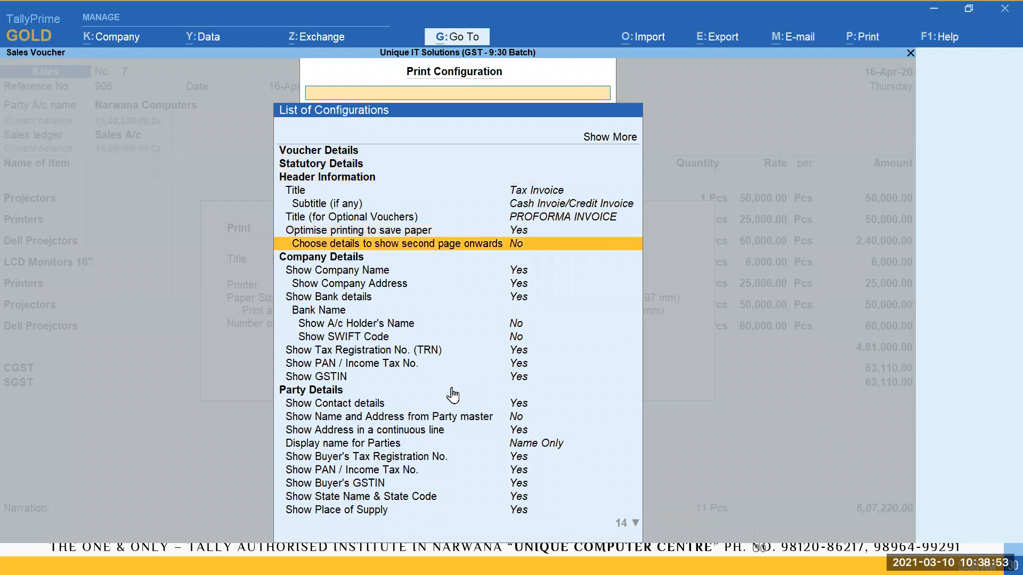
key(Up)
key(Return)
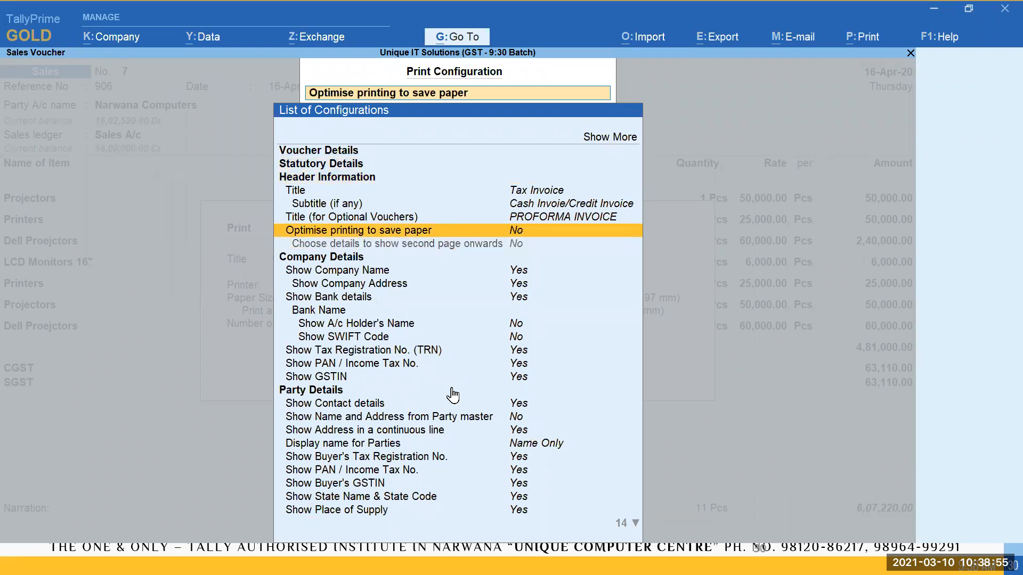
key(ctrl+a)
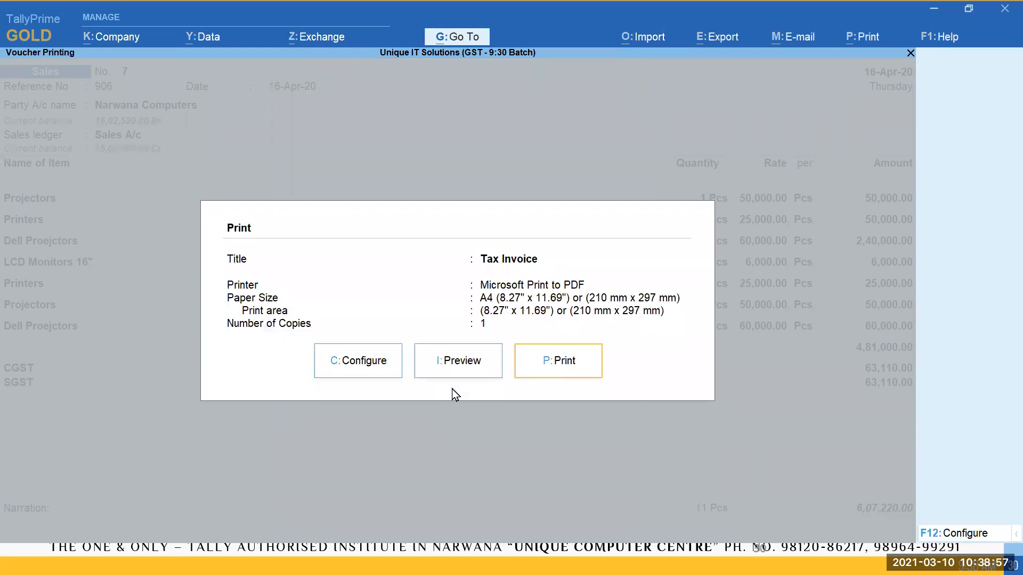
Preview the Tax Invoice enlarged without paper optimisation, examine the header repeated on page 2, and return to the print settings
key(i)
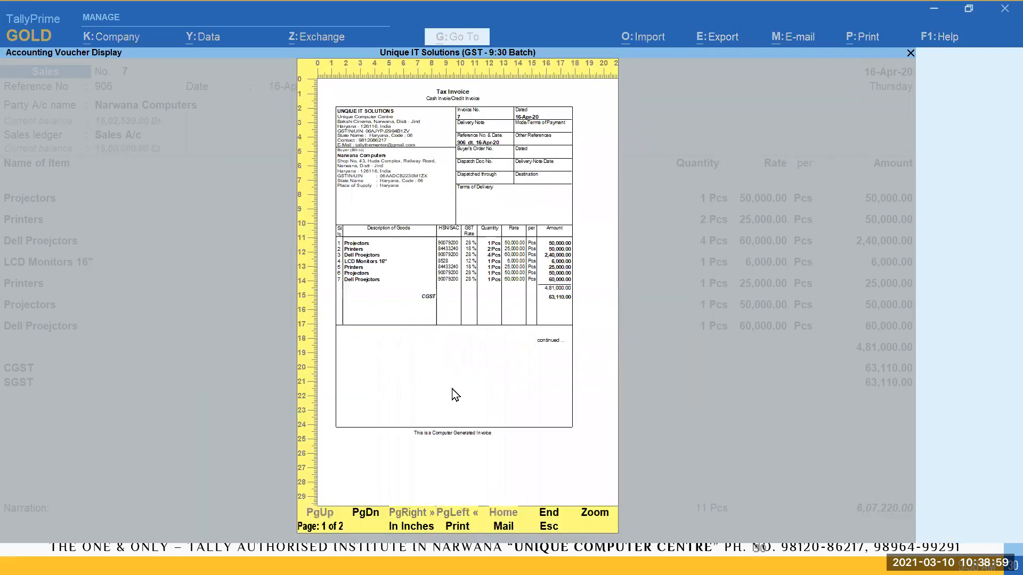
click(456, 395)
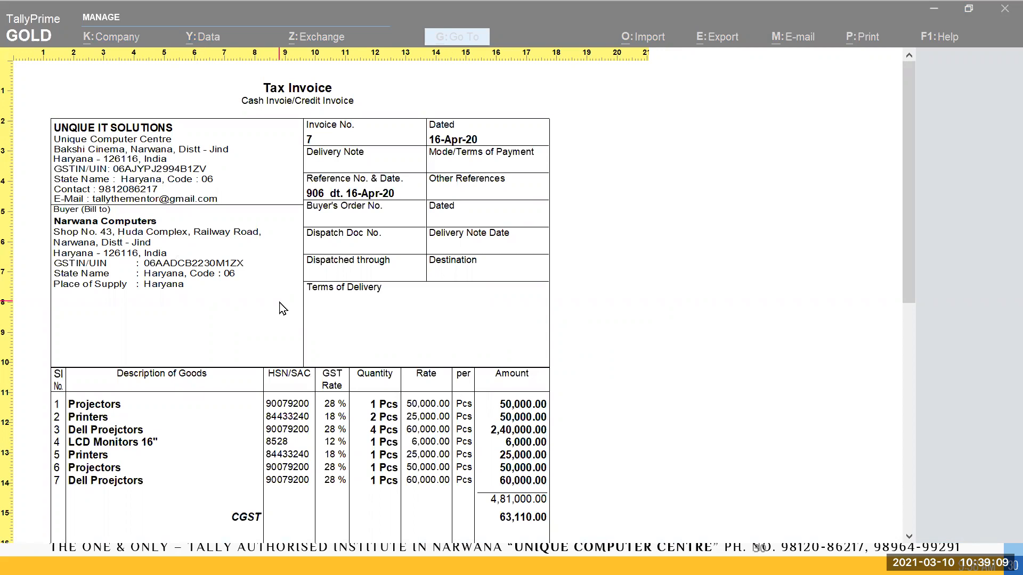
scroll(283, 309, down, 10)
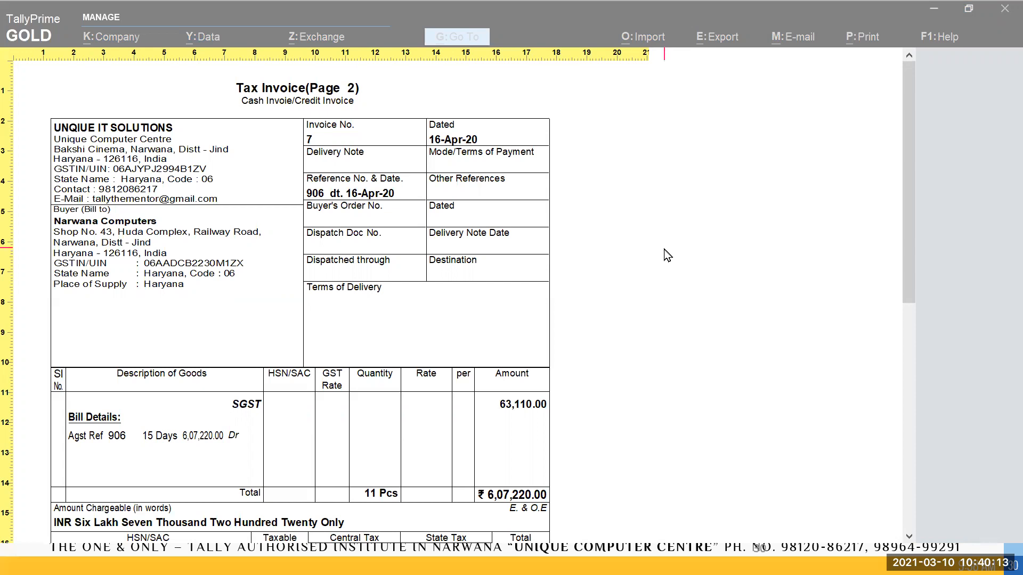
key(Escape)
key(Escape)
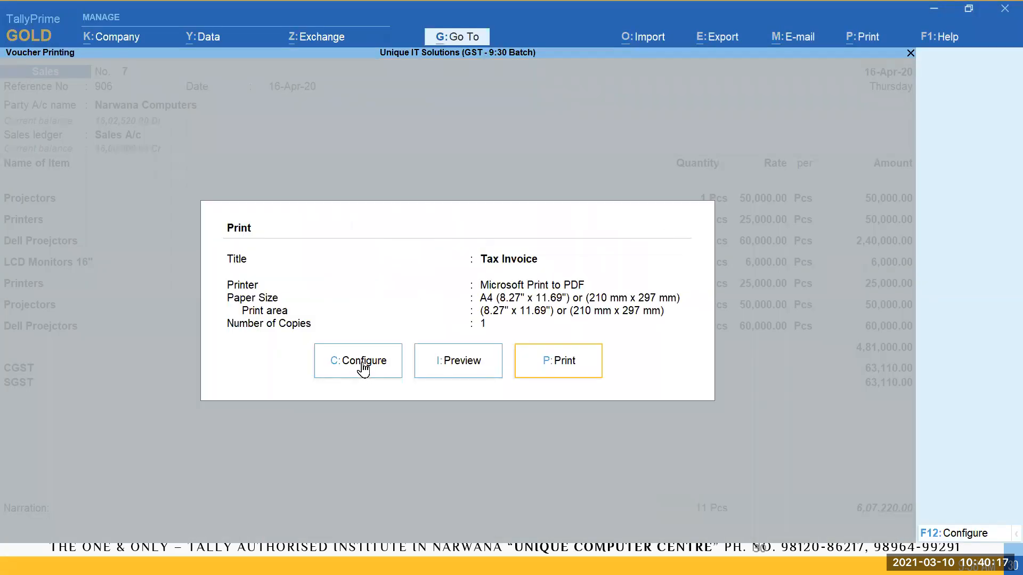
Set Optimise printing to save paper to Yes in the voucher's print configuration, then return to the sales voucher
click(362, 366)
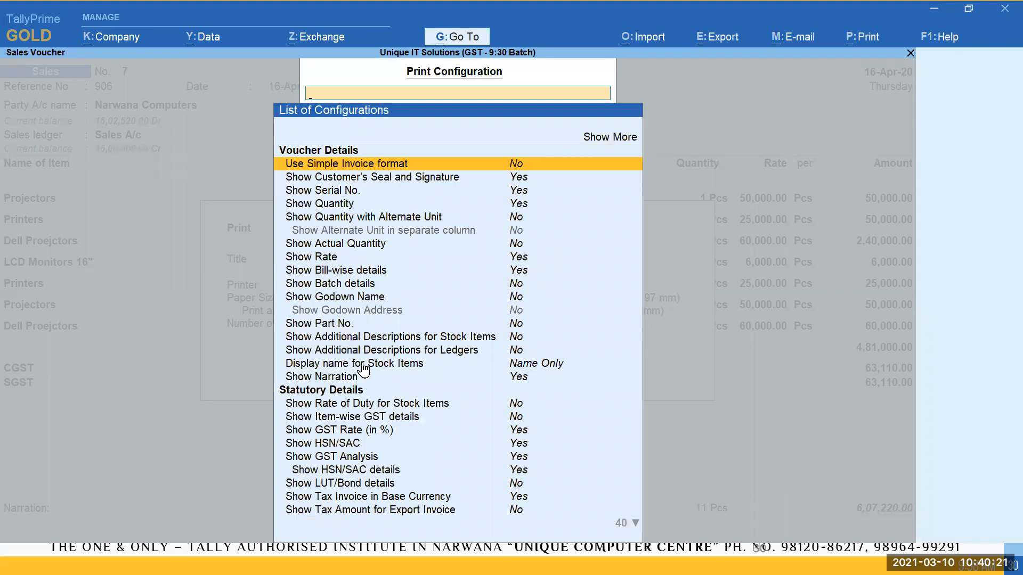
key(Up)
key(Return)
key(Down)
key(Return)
key(Down)
key(Down)
key(Down)
key(Down)
key(Down)
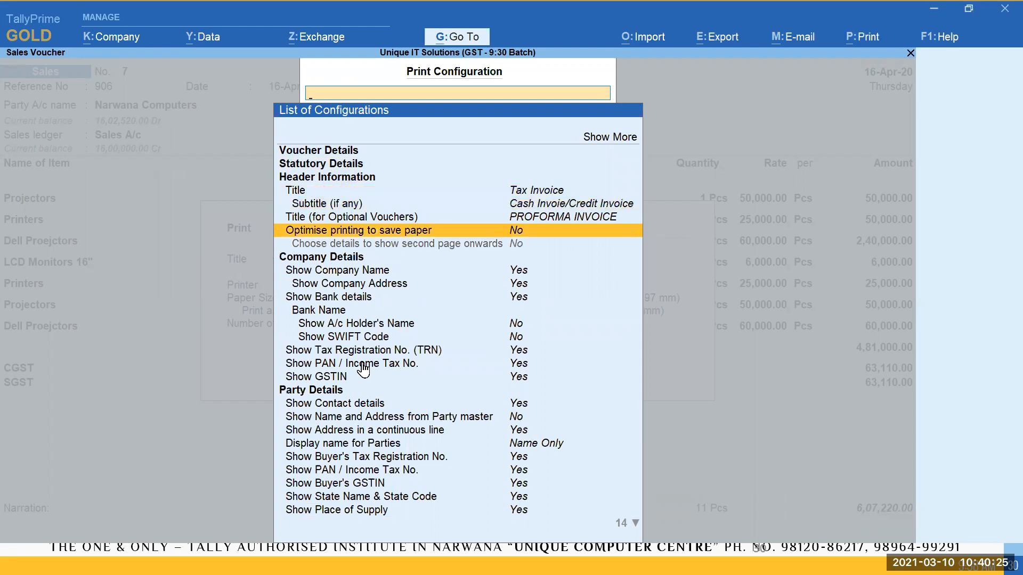
key(Down)
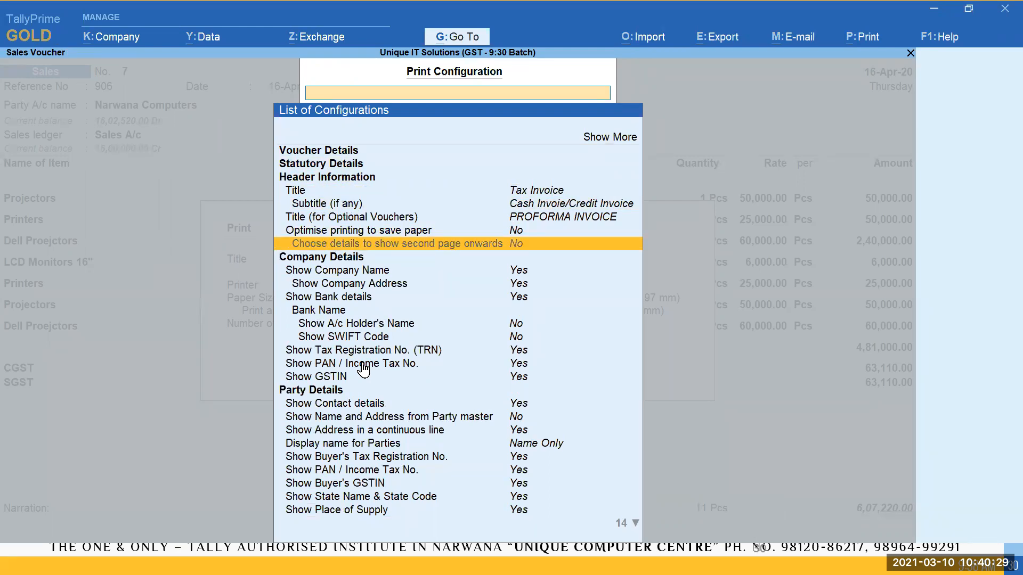
key(Up)
key(Return)
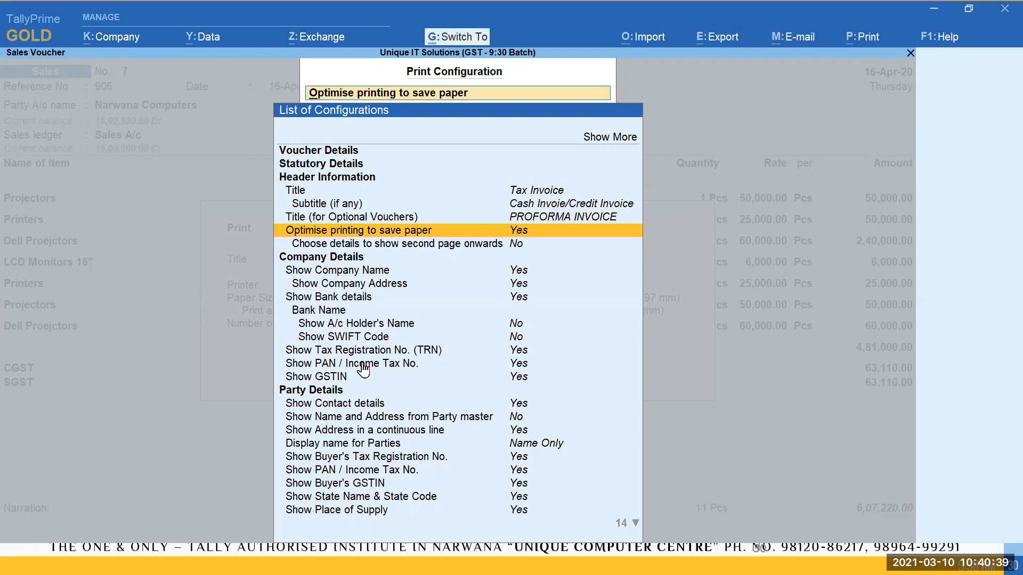
key(Escape)
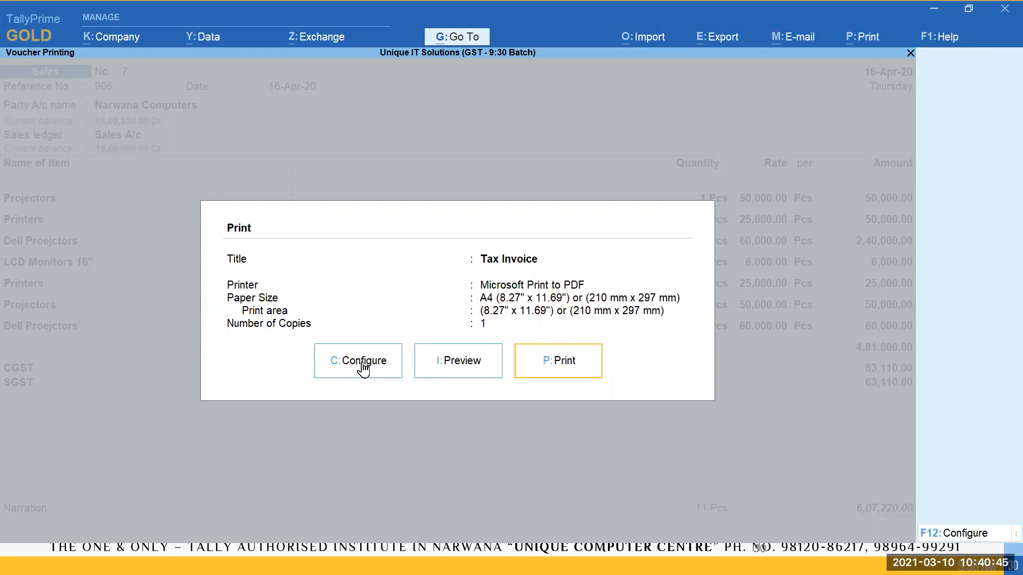
key(Escape)
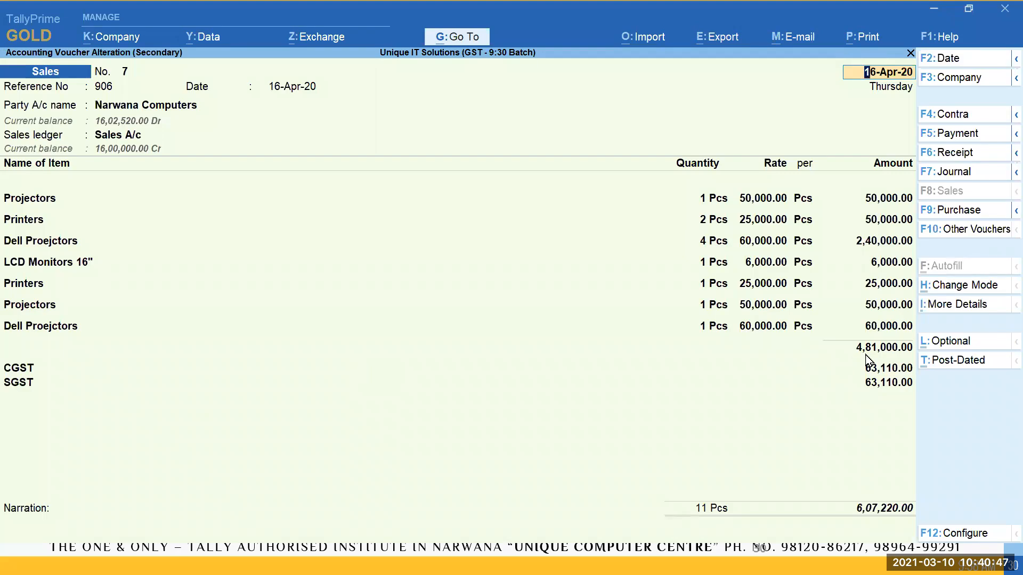
Add a Projectors line with a quantity of 1 Pcs after the last item of the sales voucher
click(880, 328)
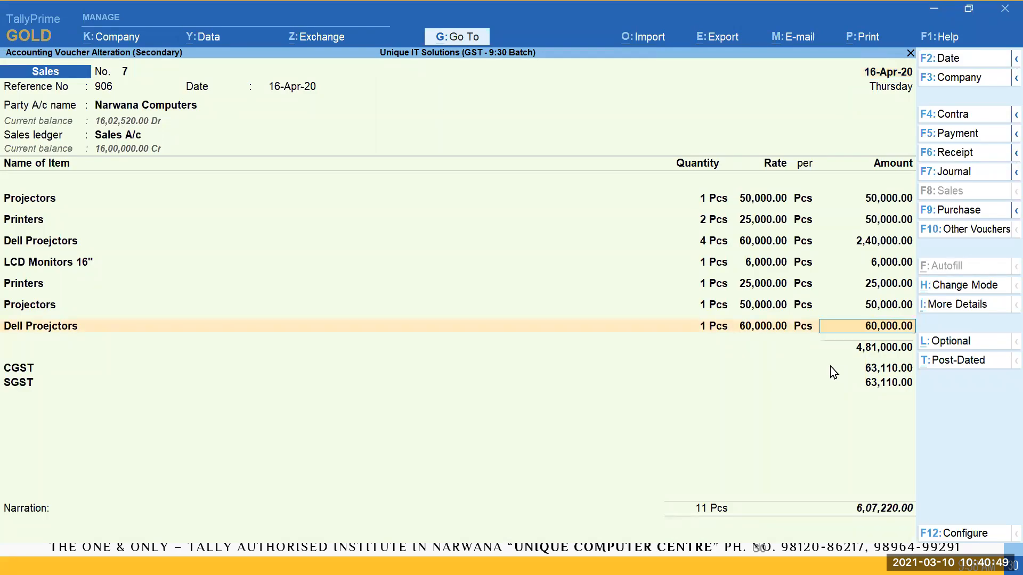
key(Return)
text(Pro)
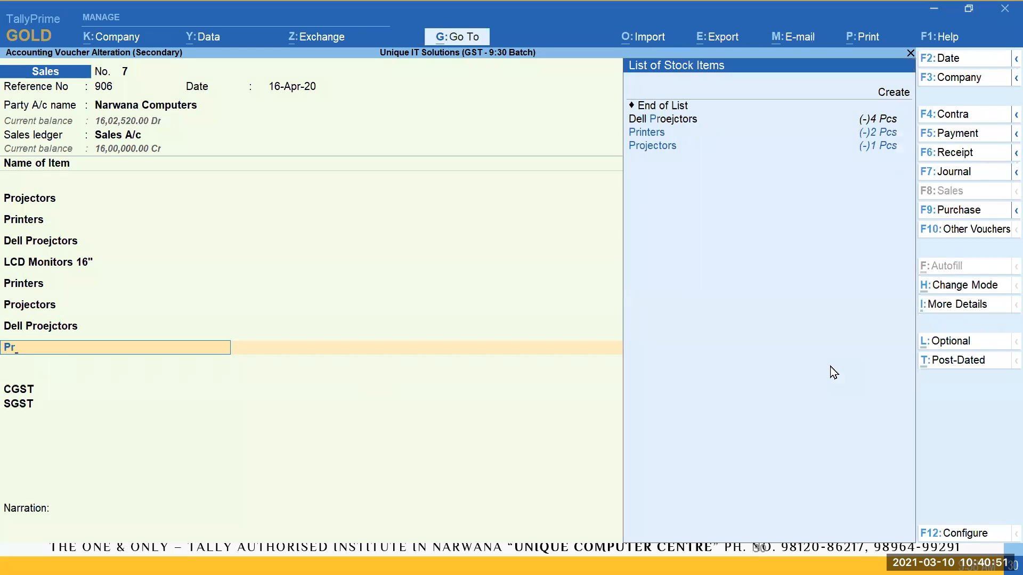
key(Return)
text(1)
key(Return)
key(Return)
key(Return)
key(Return)
Add a Printers line with a quantity of 1 Pcs below the new Projectors line
text(Print)
key(Return)
text(1)
key(Return)
key(Return)
key(Return)
key(Return)
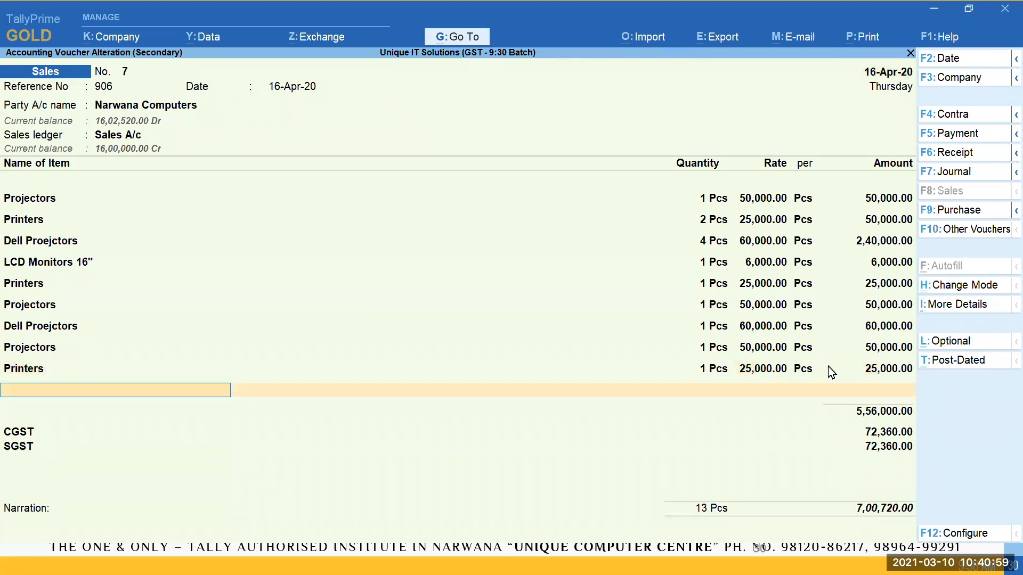
Add a Dell Proejctors line with a quantity of 1 Pcs to the voucher
text(Del)
key(Return)
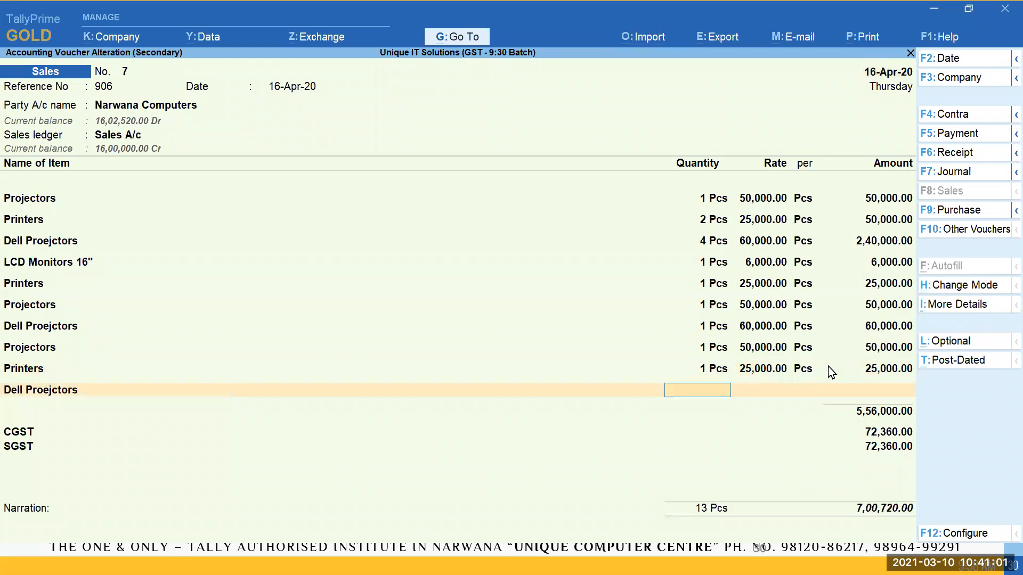
text(1)
key(Return)
key(Return)
key(Return)
key(Return)
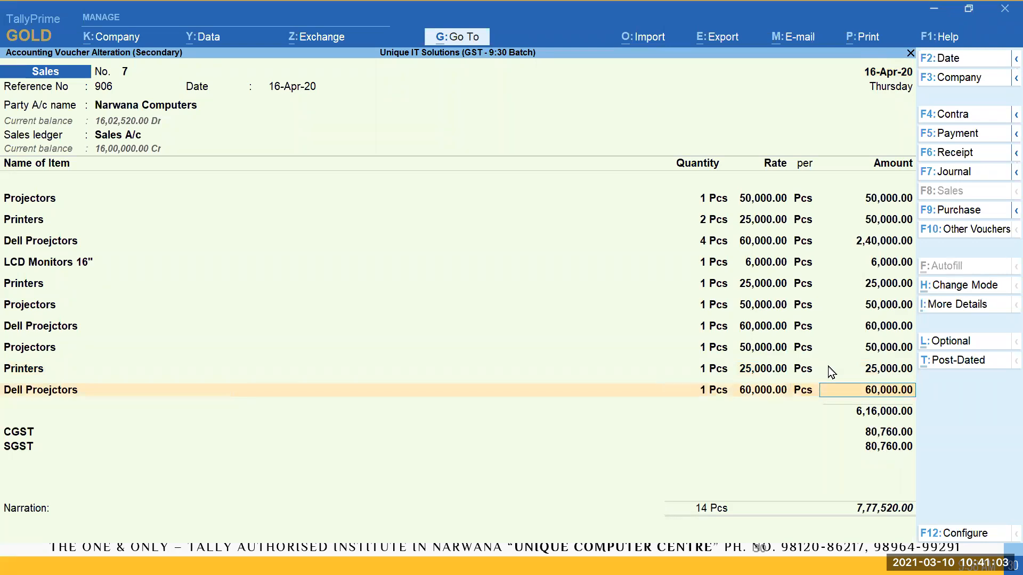
Add an LCD Monitors 16" line with a quantity of 1 Pcs to the voucher
text(lc)
key(Return)
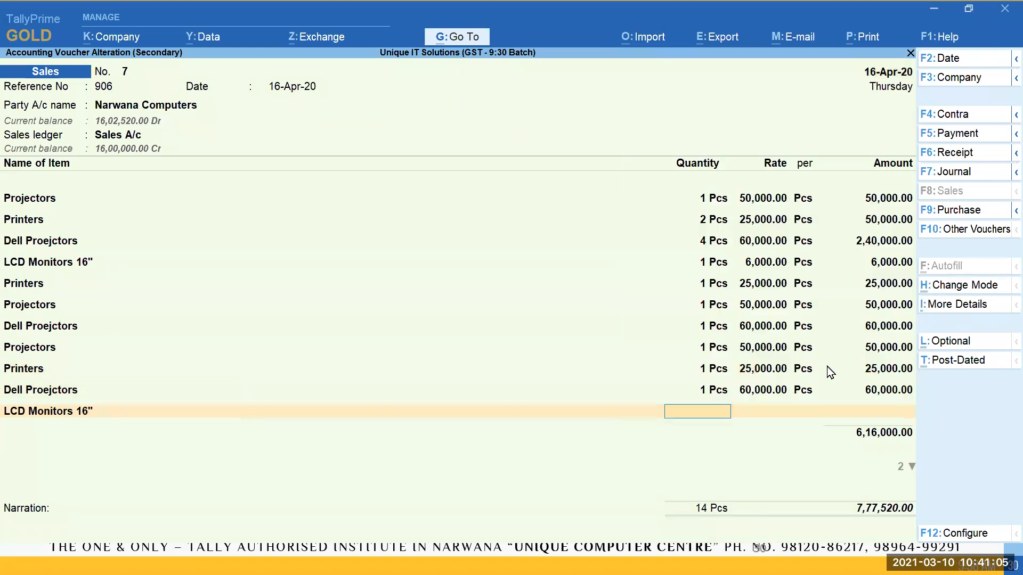
text(1)
key(Return)
key(Return)
key(Return)
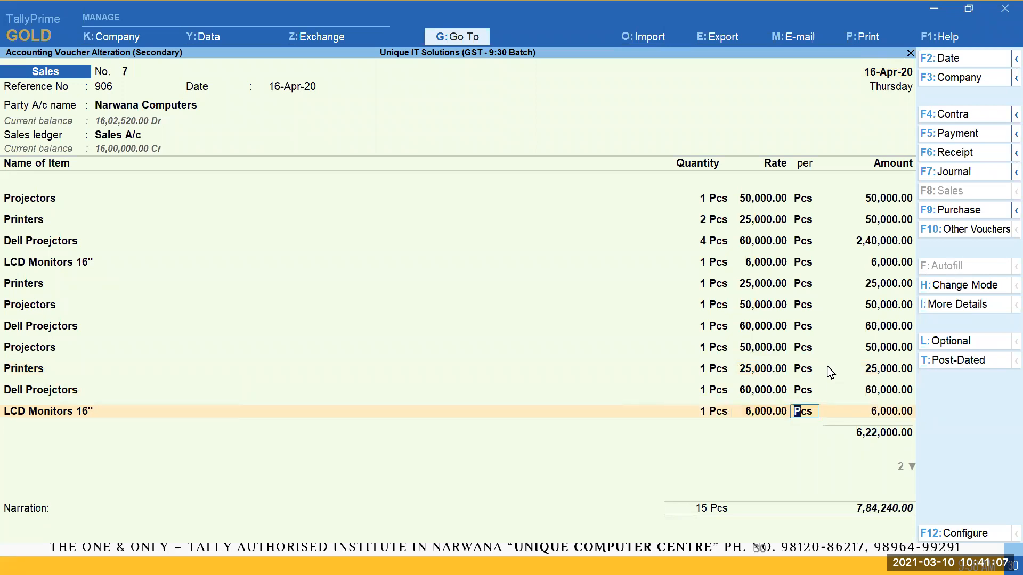
key(Return)
Add another Printers line with a quantity of 1 Pcs below the LCD Monitors 16" line
text(print)
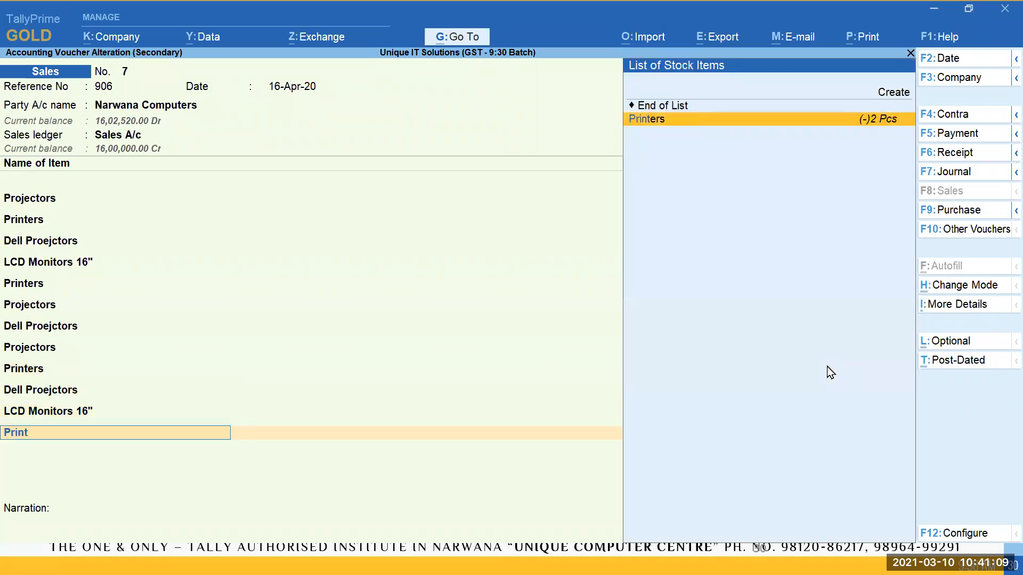
key(Return)
text(1)
key(Return)
key(Return)
key(Return)
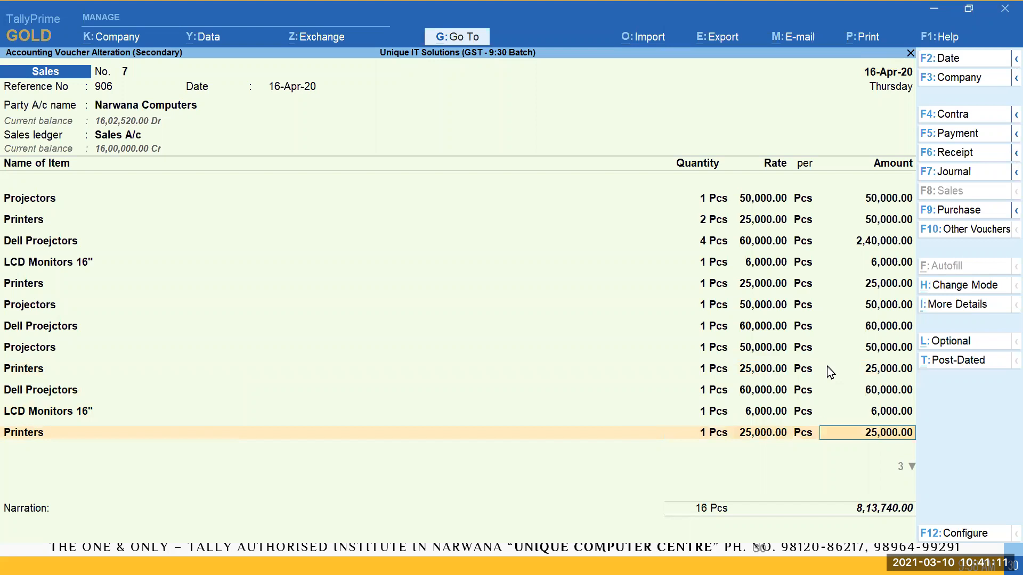
key(Return)
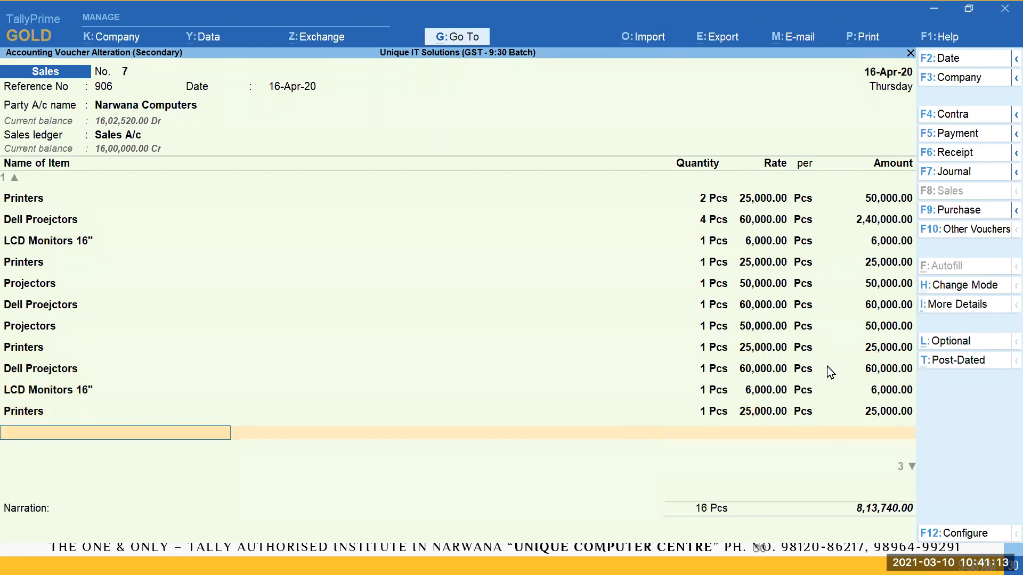
Add another Projectors line with a quantity of 1 Pcs to the voucher
text(Proj)
key(Return)
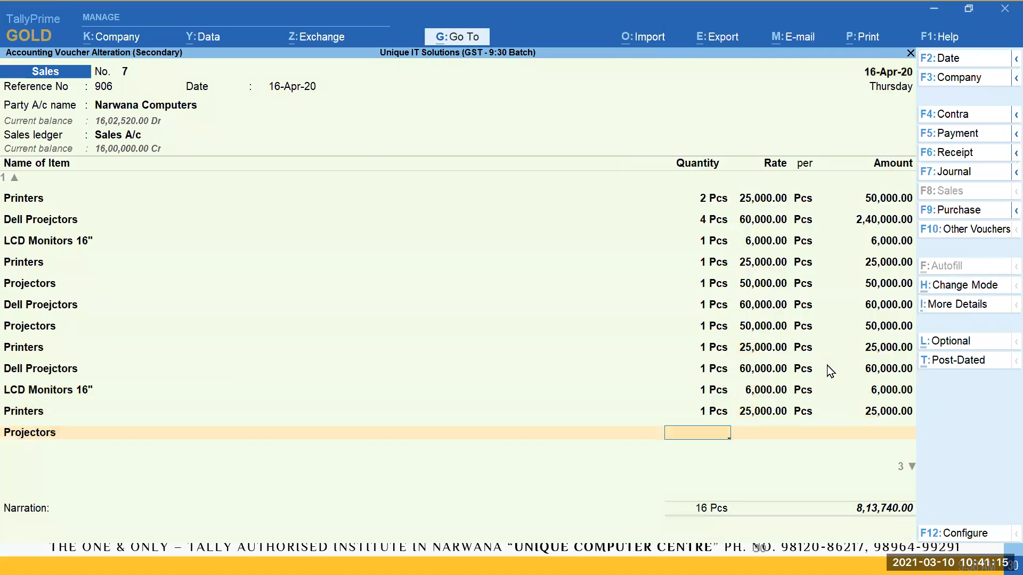
text(1)
key(Return)
key(Return)
key(Return)
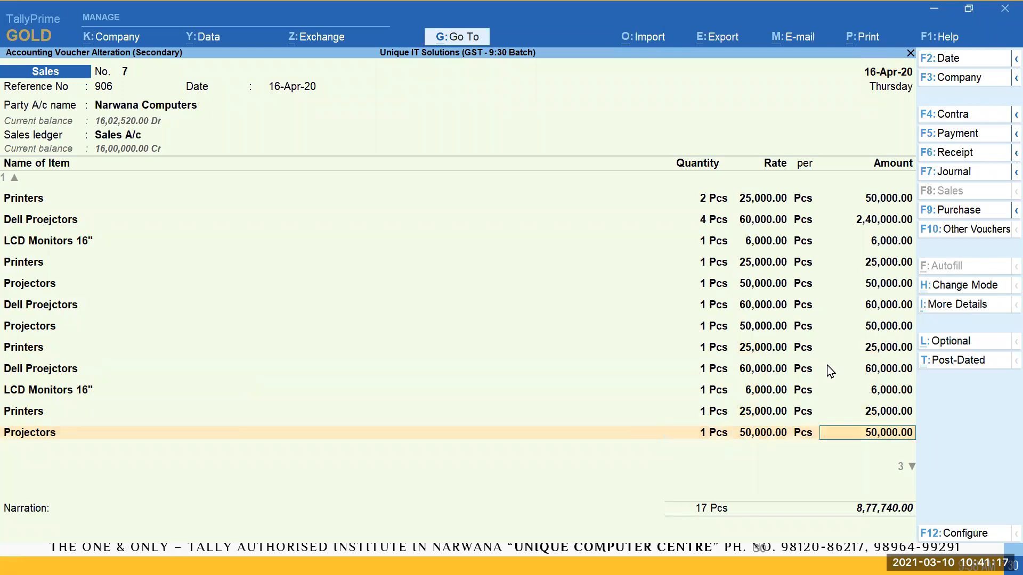
key(Return)
Add a final LCD Monitors 16" line with a quantity of 1 Pcs and save the sales voucher
text(Lcd)
key(Return)
text(1)
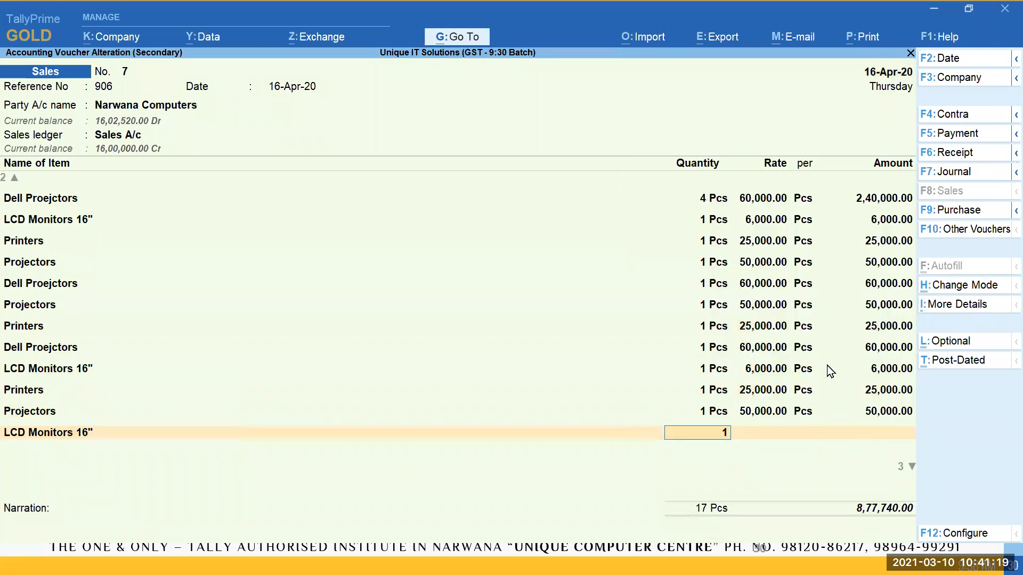
key(Return)
key(ctrl)
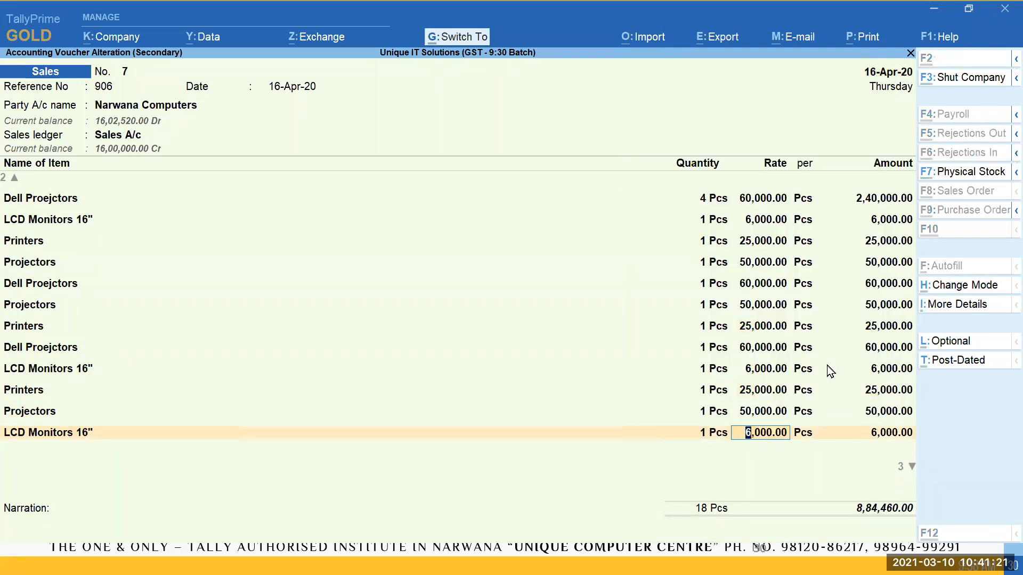
key(ctrl+a)
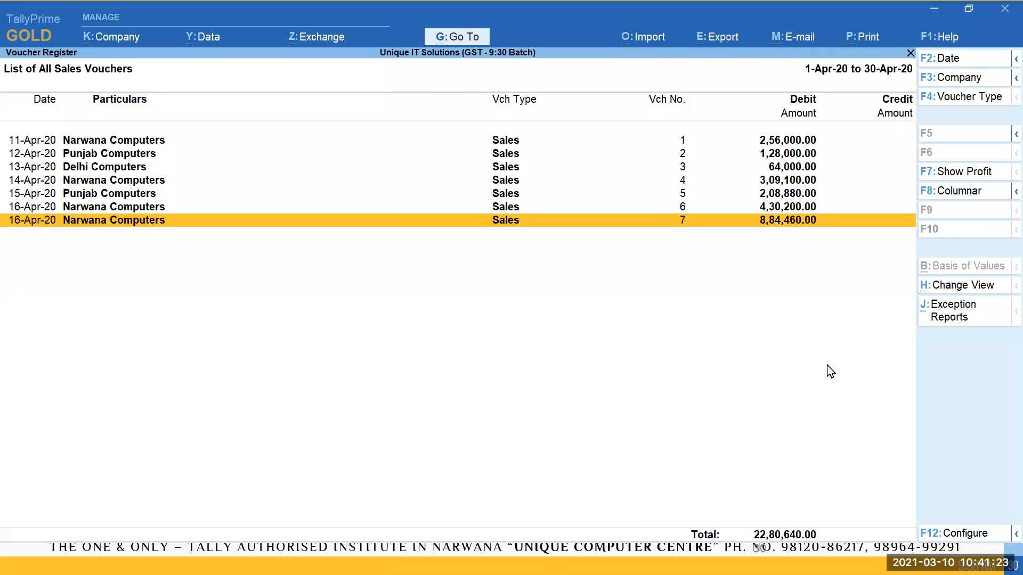
Reopen sales voucher 7 and preview its Tax Invoice enlarged, examining both pages and the header on page 2, then close the preview
key(Return)
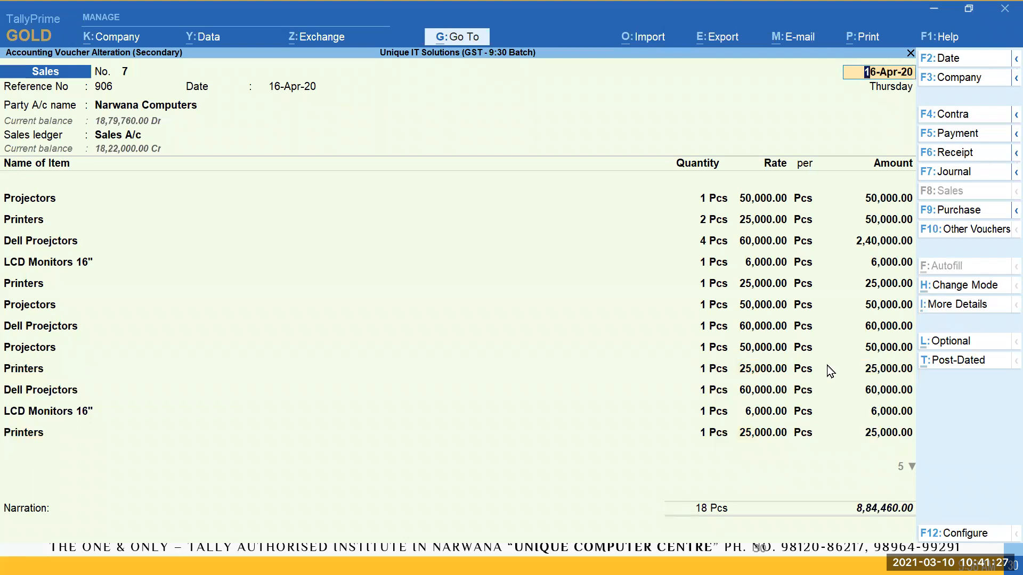
key(alt+p)
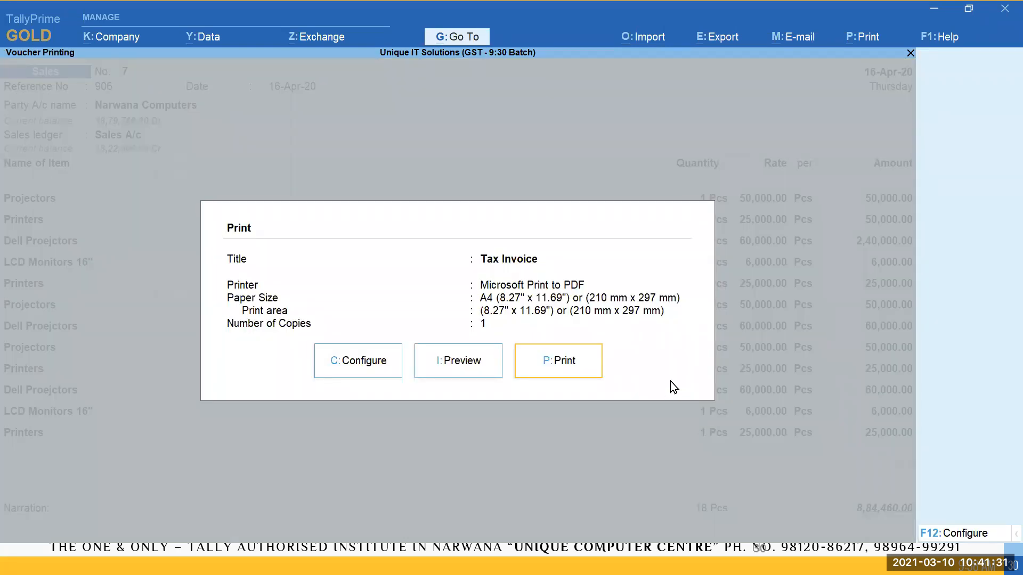
click(482, 366)
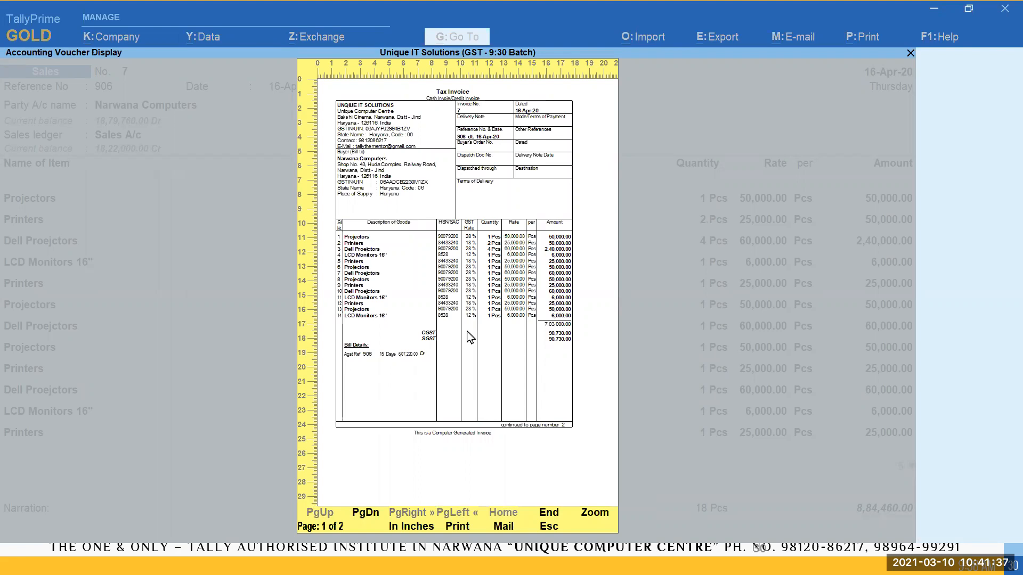
click(478, 232)
scroll(262, 326, down, 3)
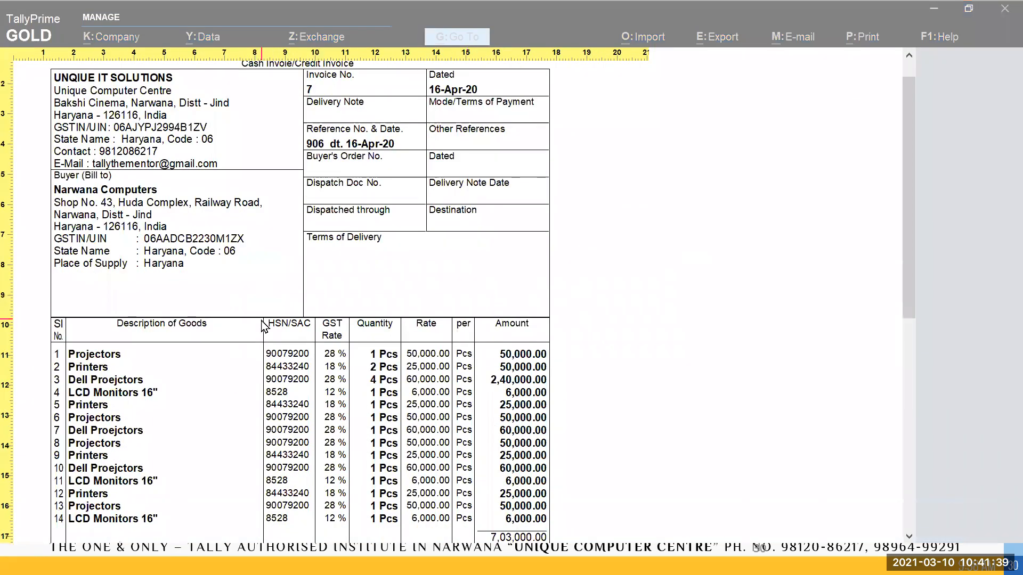
scroll(263, 326, down, 10)
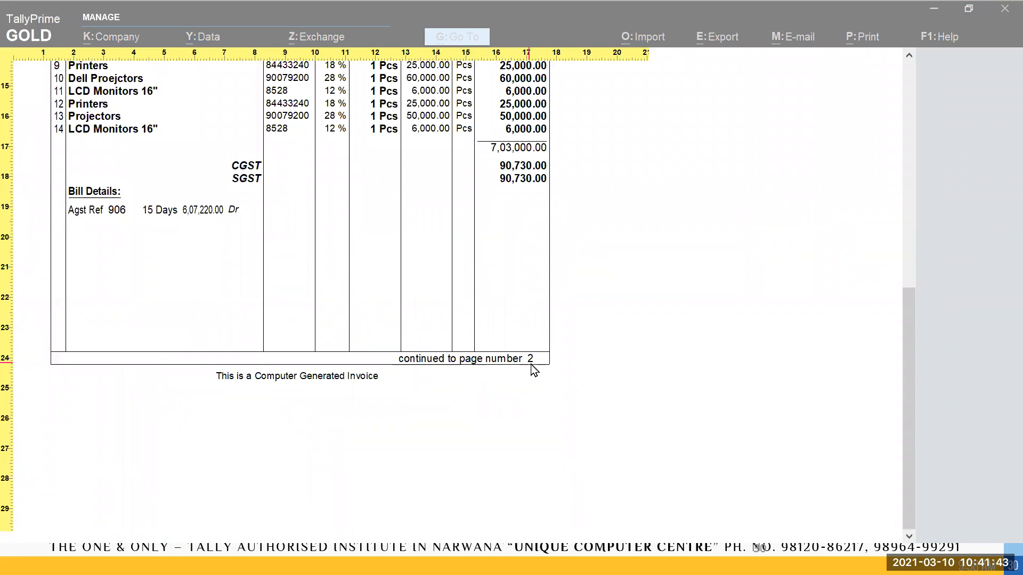
scroll(531, 386, down, 3)
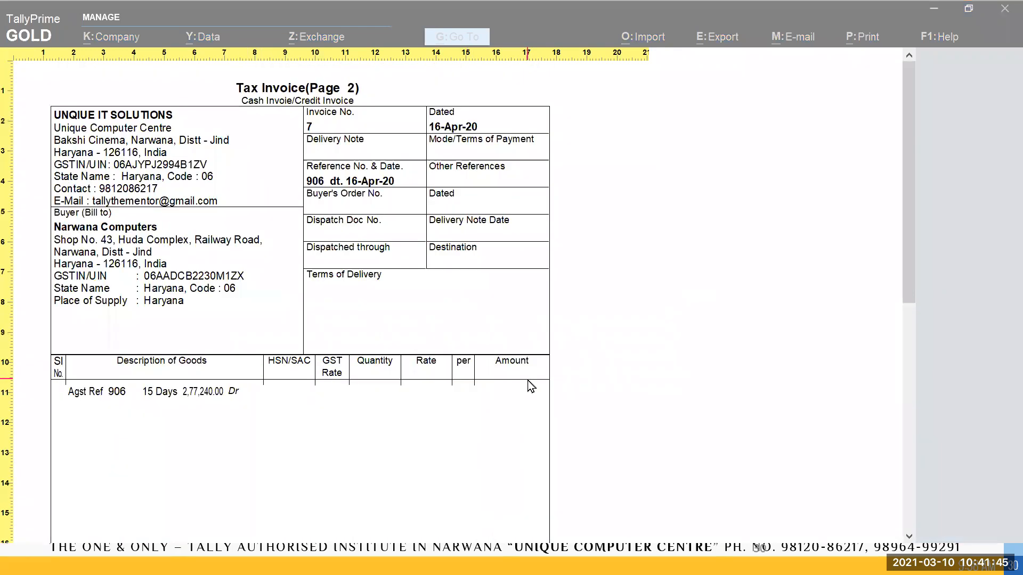
scroll(347, 418, down, 1)
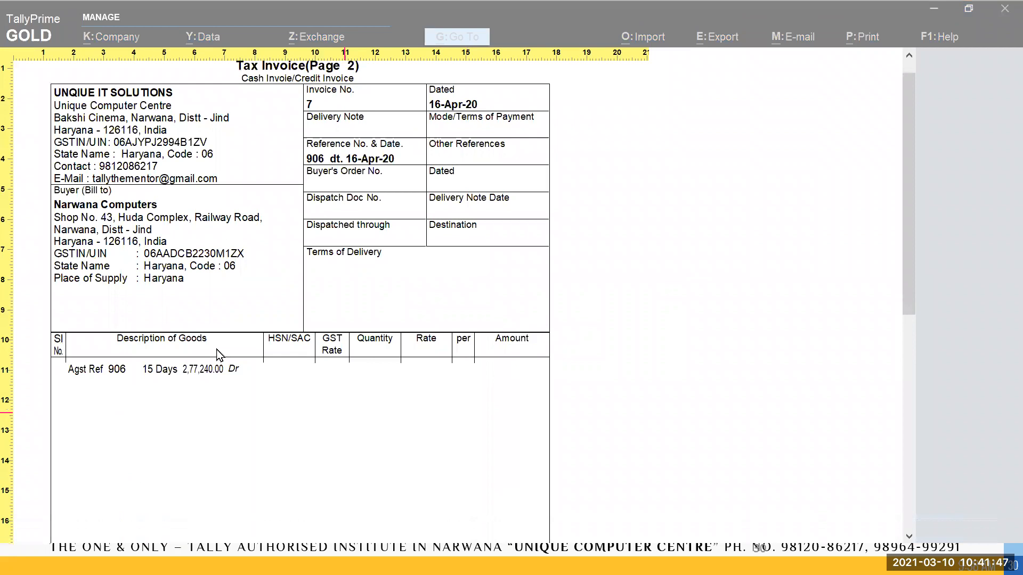
scroll(324, 425, down, 8)
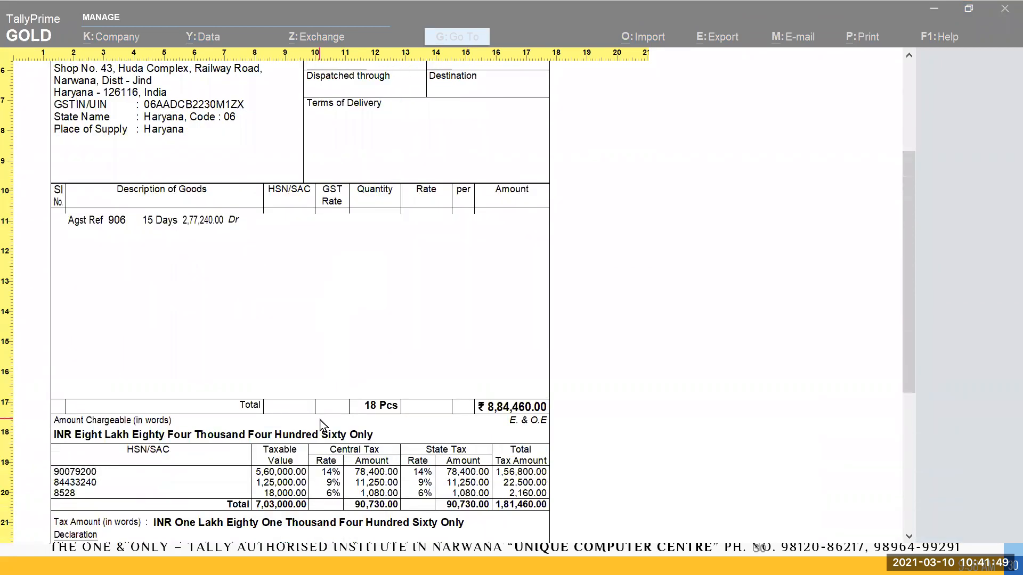
scroll(331, 452, up, 9)
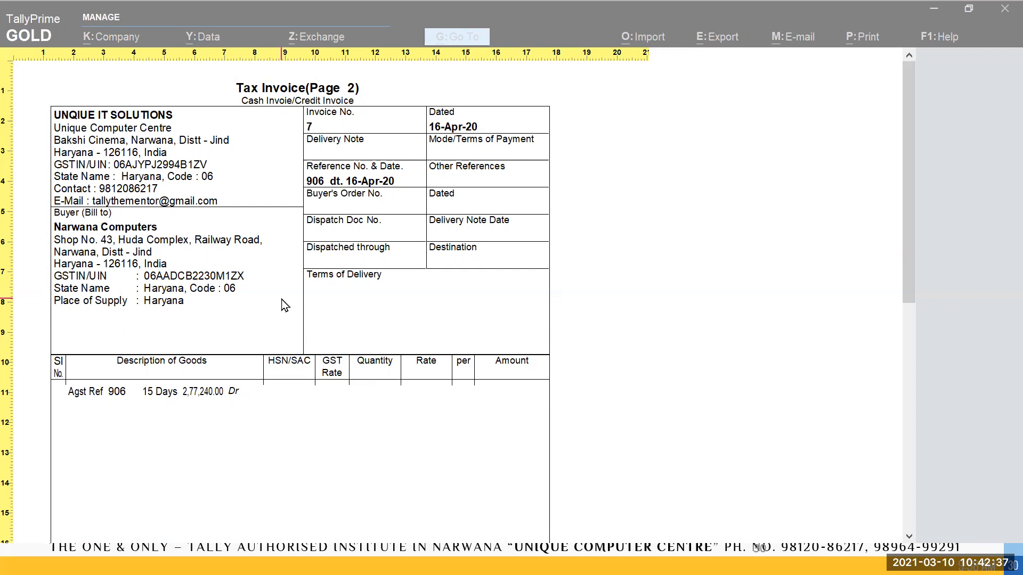
key(Escape)
key(Escape)
Open the Choose details to show second page onwards settings under Header Information in the print configuration
key(Left)
key(Left)
key(Return)
key(Up)
key(Return)
key(Down)
key(Return)
key(Down)
key(Down)
key(Down)
key(Down)
key(Down)
key(Down)
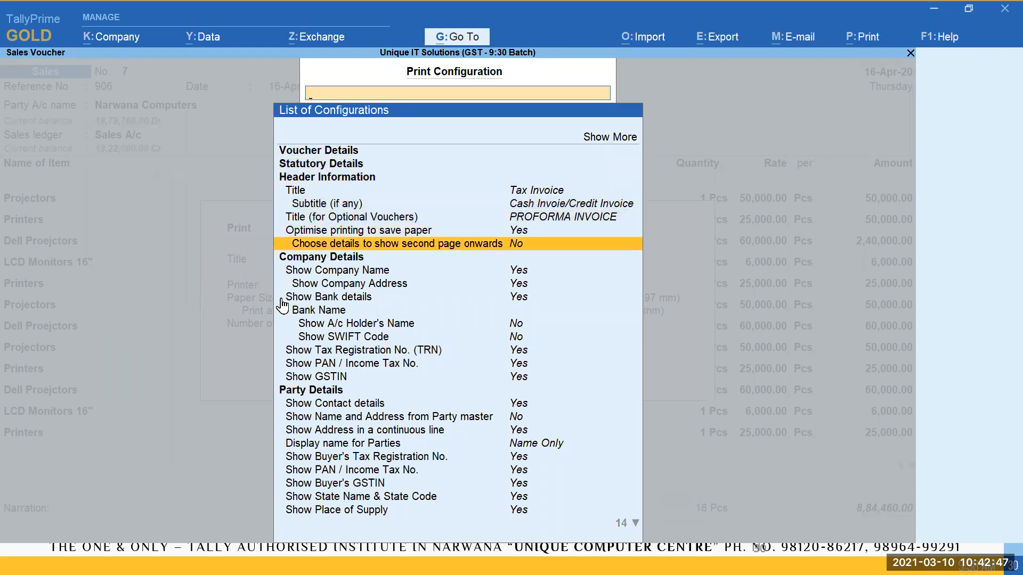
key(Return)
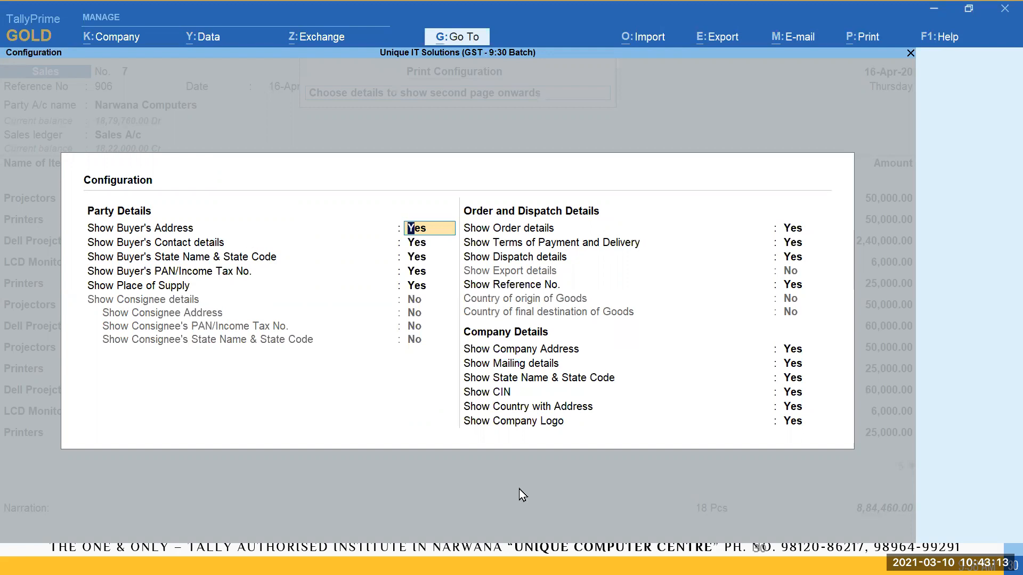
Set Show Place of Supply to No in the party details for the second page onwards
key(Down)
key(Down)
key(Down)
key(Down)
text(n)
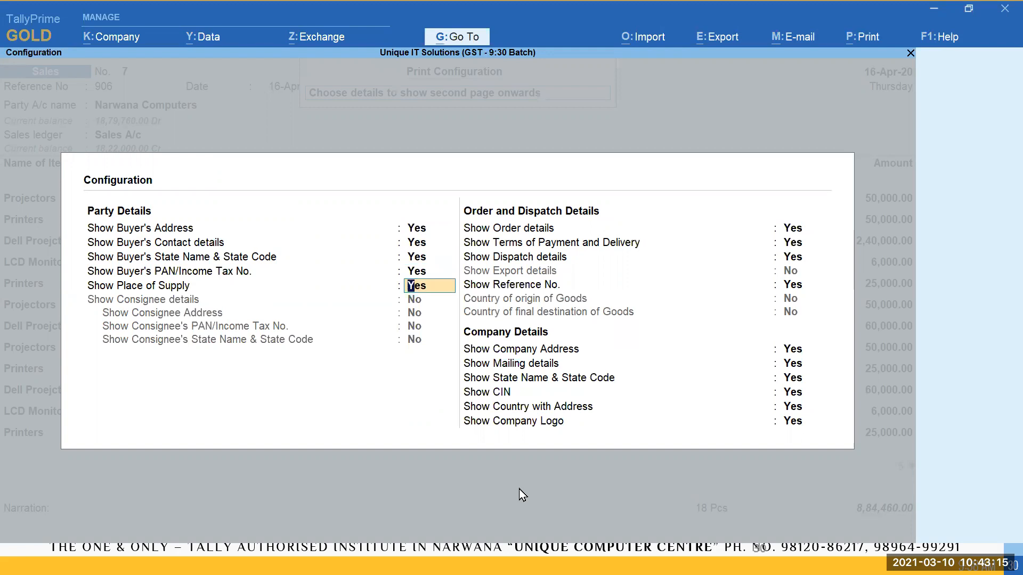
Set Show Buyer's Address and Show Buyer's Contact details to No for the second page onwards
key(Up)
key(Up)
key(Up)
key(Up)
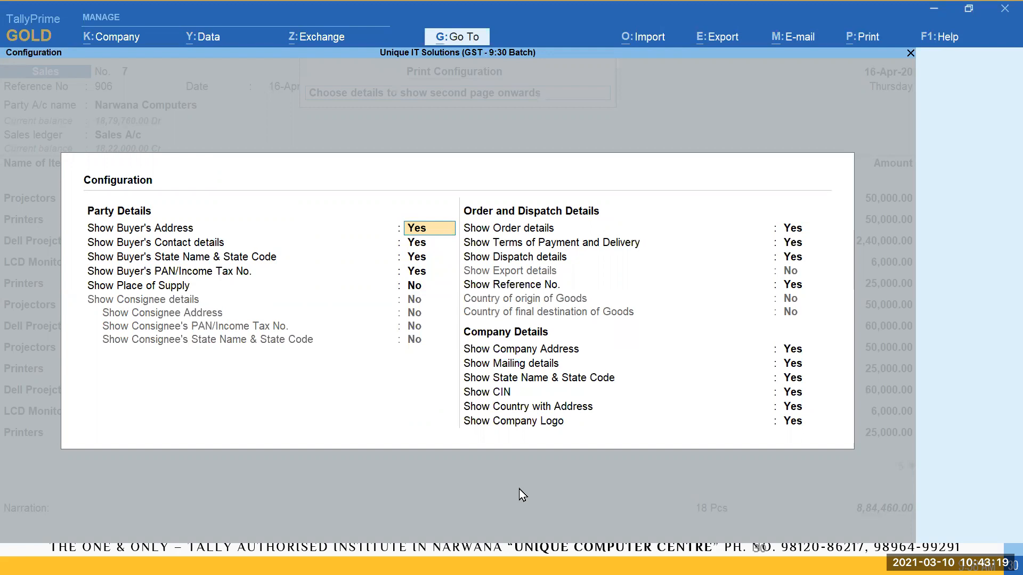
text(n)
key(Return)
text(n)
key(Return)
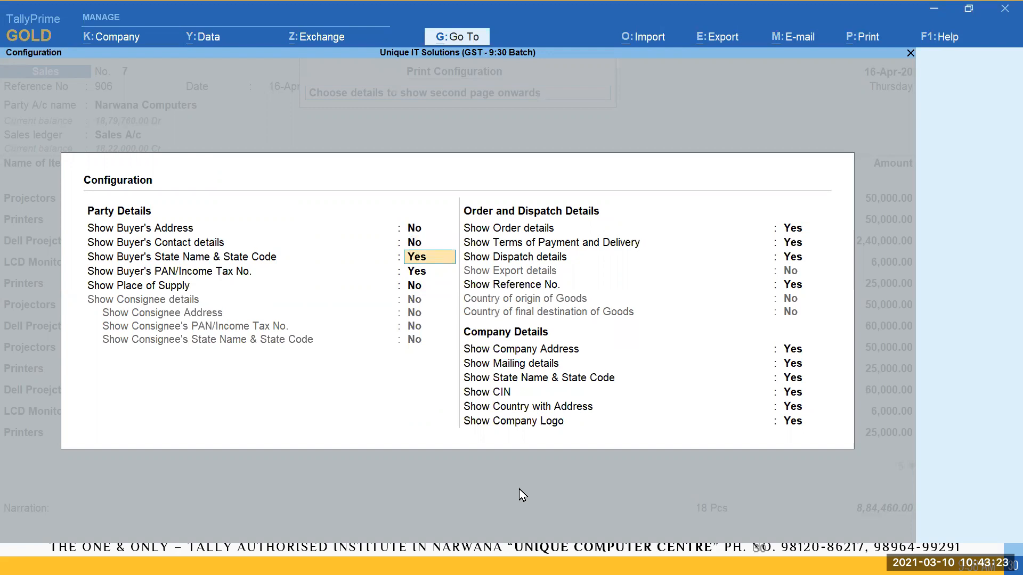
Set Show Buyer's State Name & State Code and Show Buyer's PAN/Income Tax No. to No for the second page onwards
text(n)
key(Return)
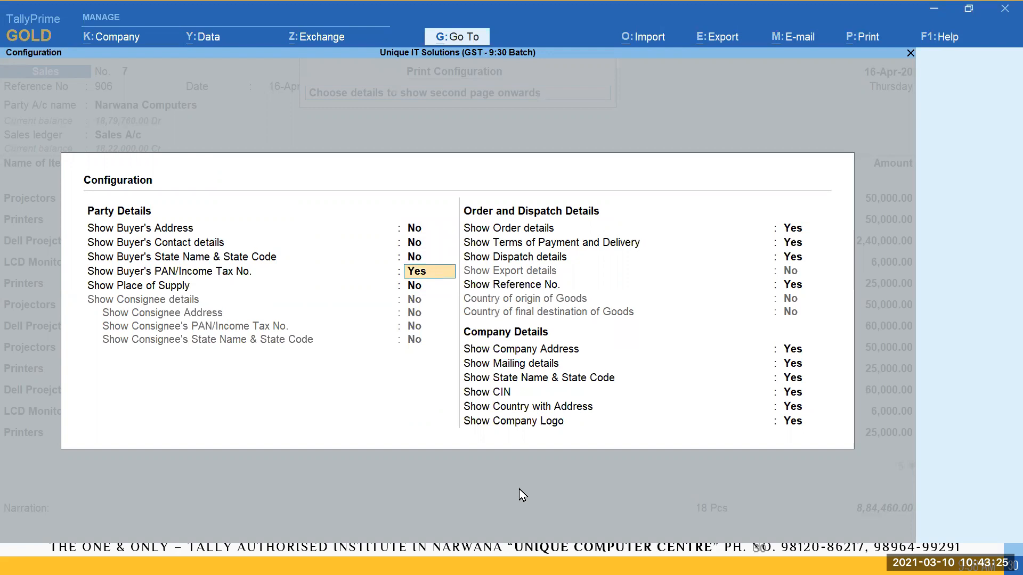
text(n)
key(Return)
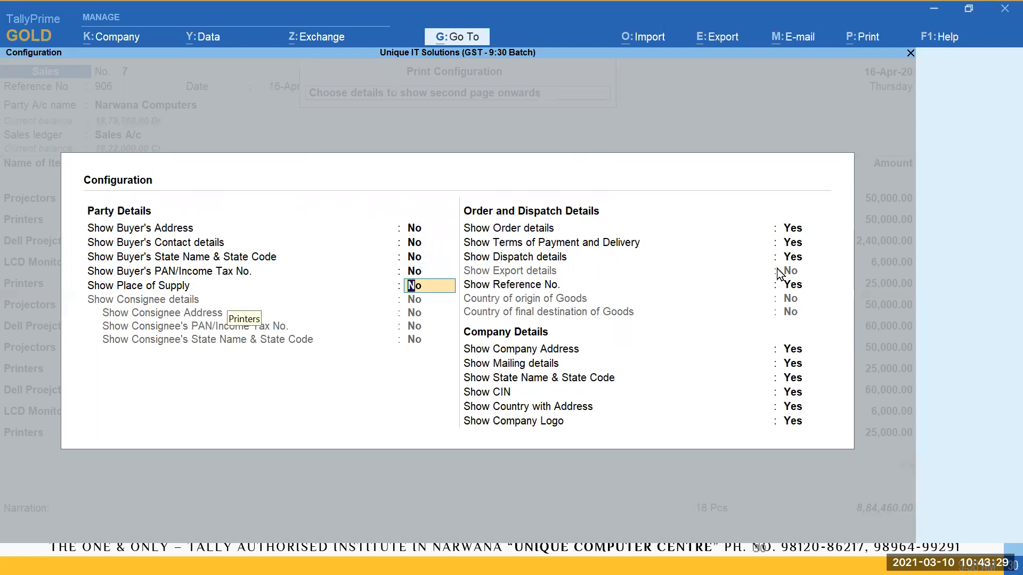
Set order details, terms of payment and delivery, dispatch details and reference number to No for the second page onwards
click(763, 231)
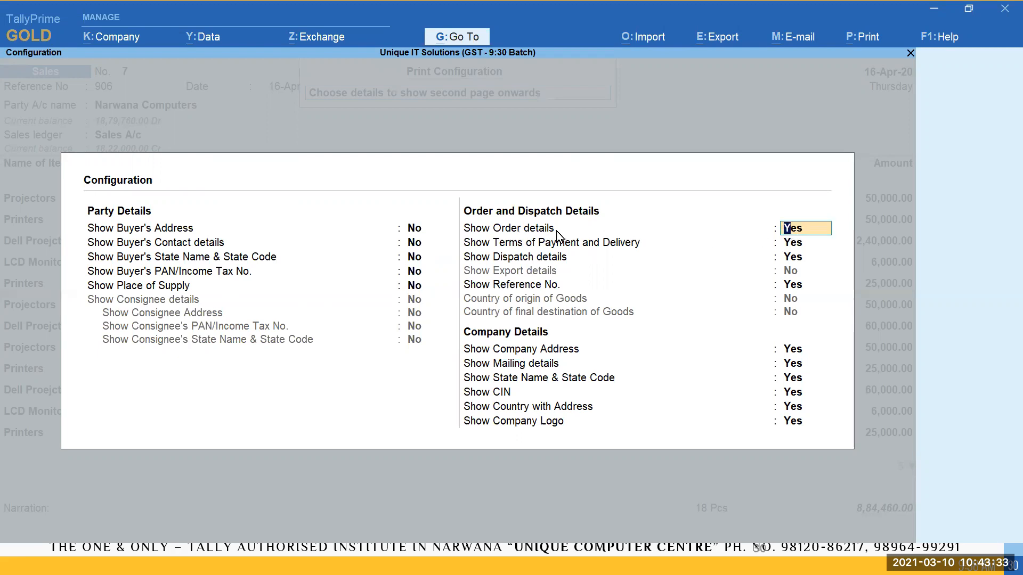
text(n)
key(Return)
text(n)
key(Return)
text(n)
key(Return)
text(n)
key(Return)
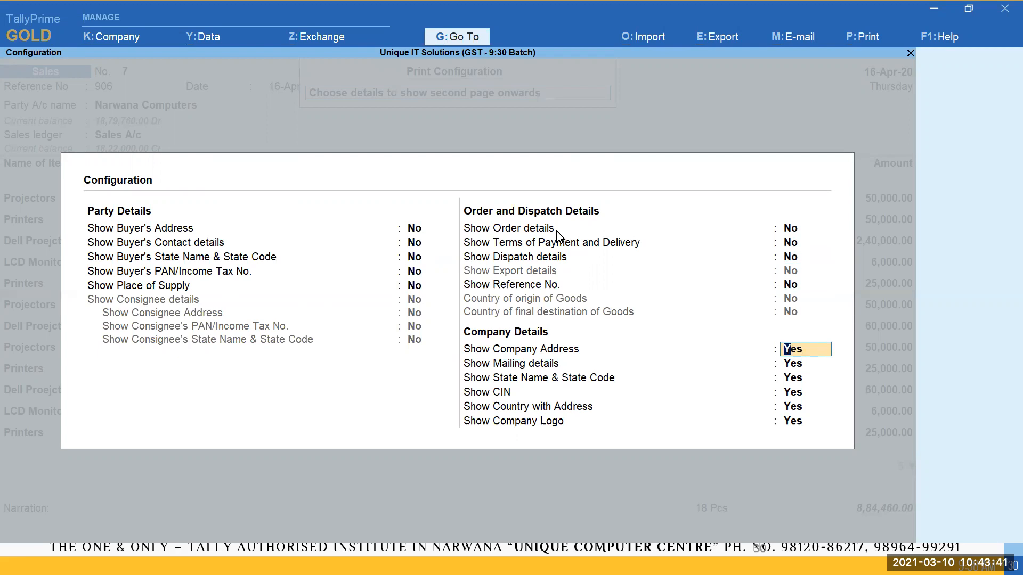
Set all company details, from Show Company Address to Show Company Logo, to No for the second page onwards, and accept the configuration
text(n)
key(Return)
text(n)
key(Return)
text(n)
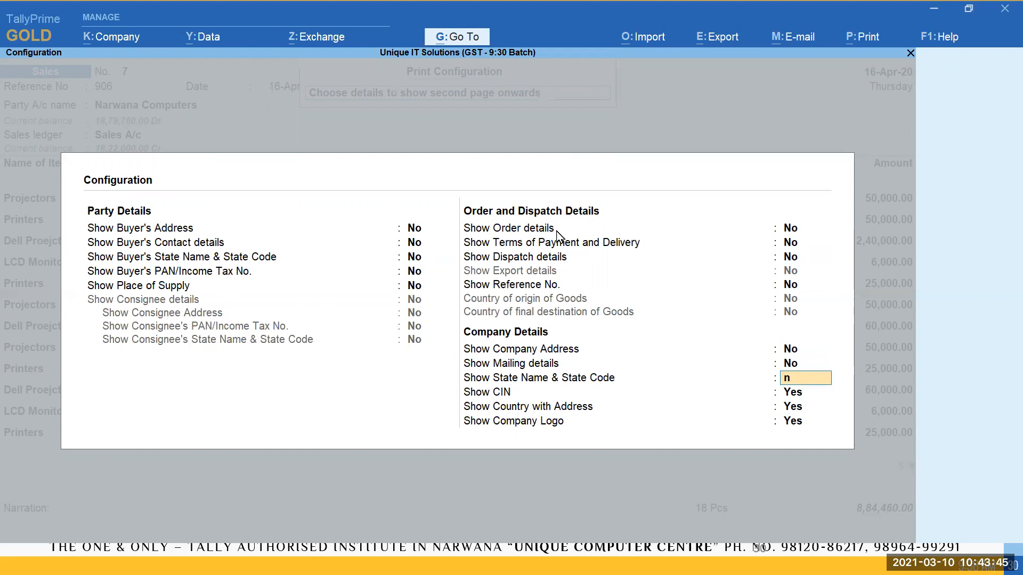
key(Return)
text(n)
key(Return)
text(n)
key(Return)
text(n)
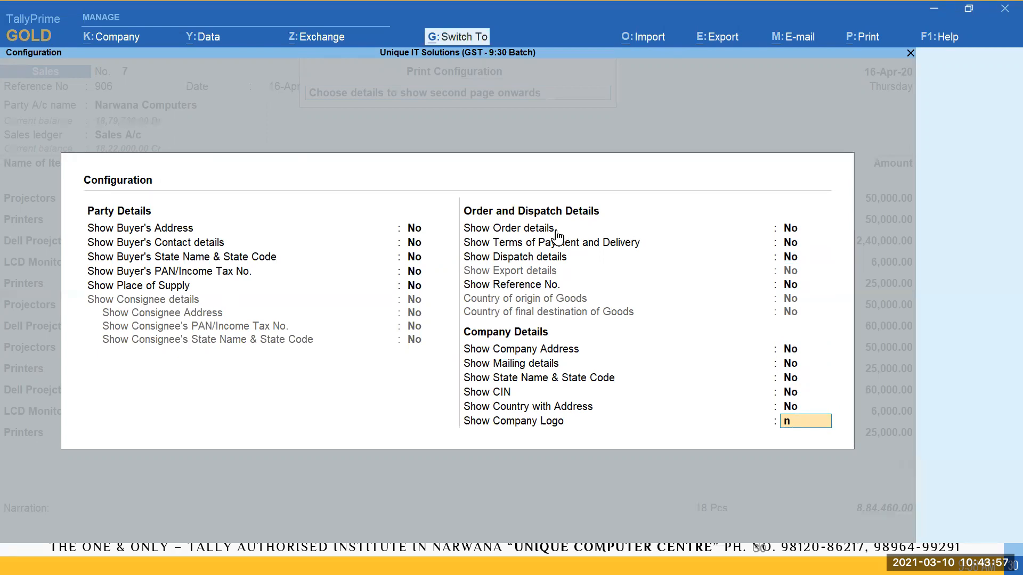
key(ctrl+a)
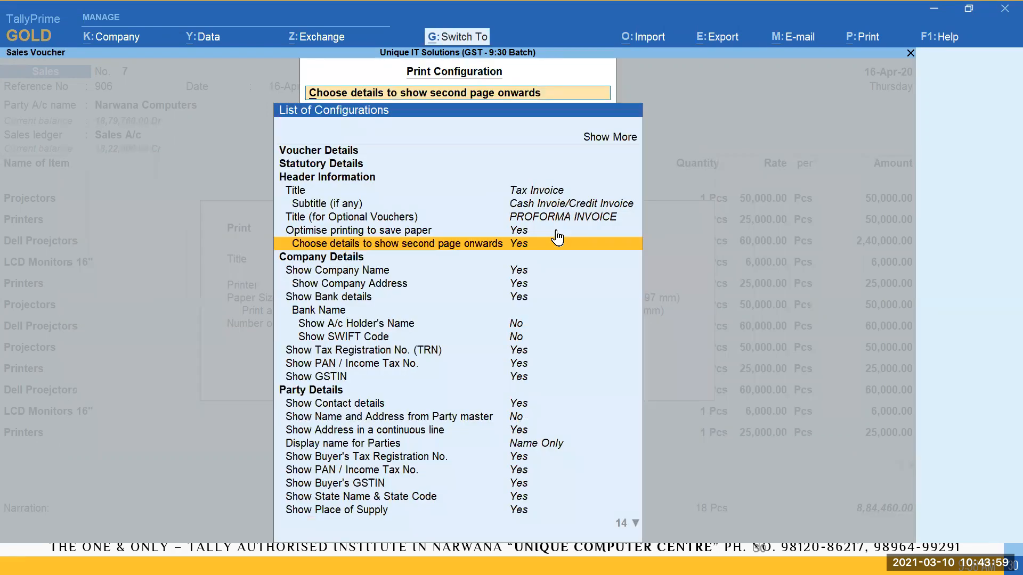
key(Escape)
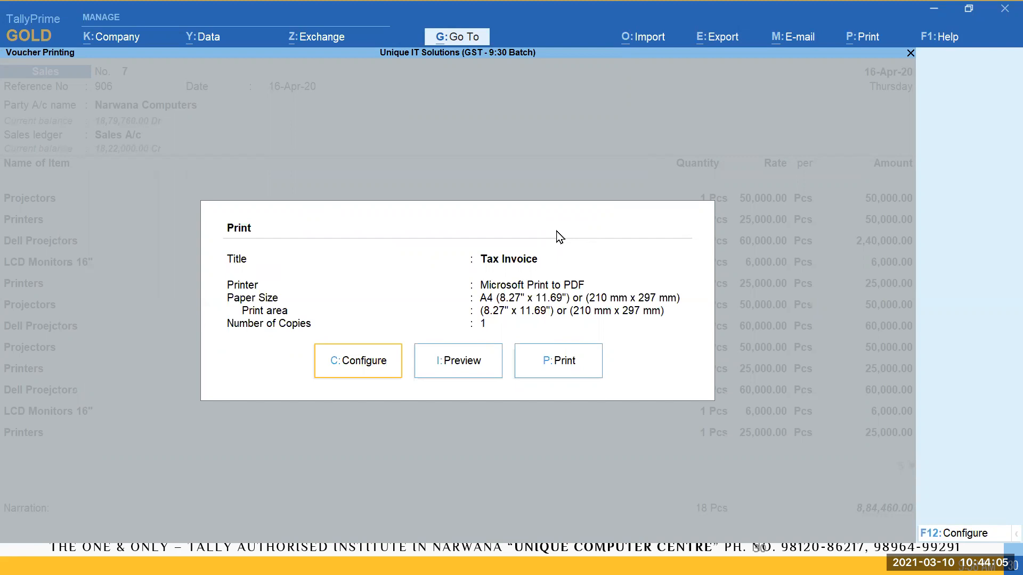
Preview the Tax Invoice and examine page 2 enlarged, from its header to the tax summary and signature area, then close the preview
click(469, 366)
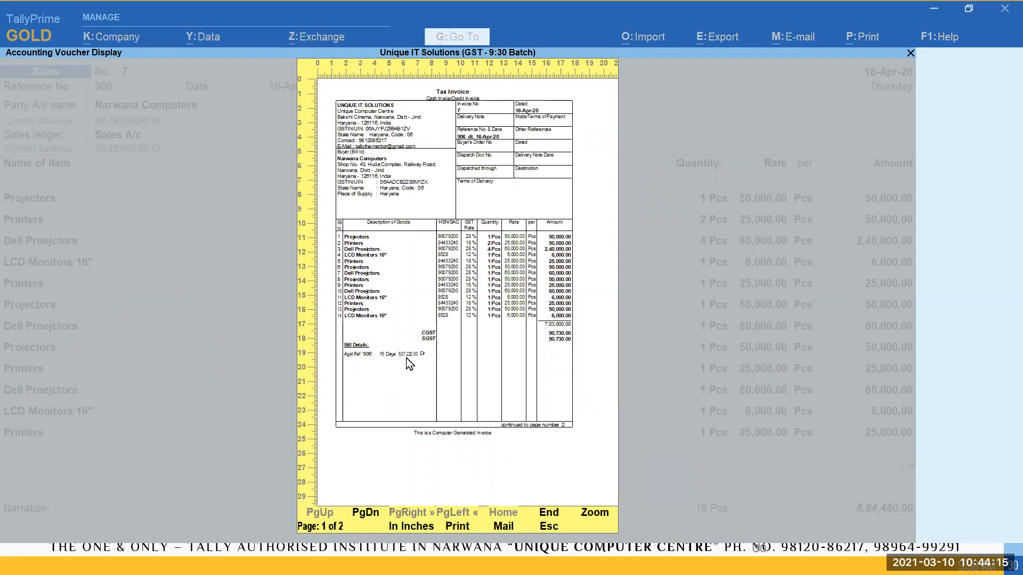
key(Page_Down)
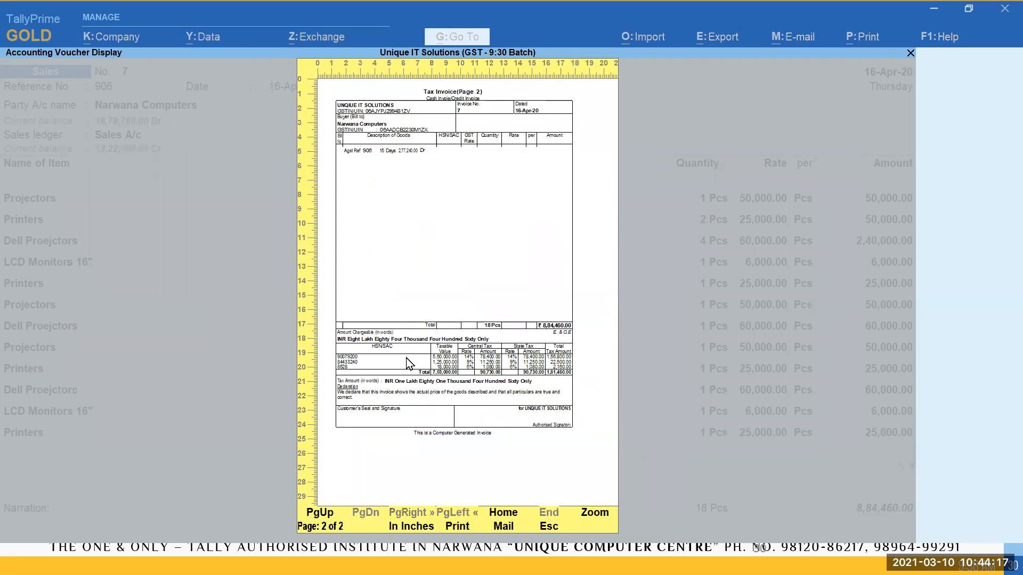
key(Return)
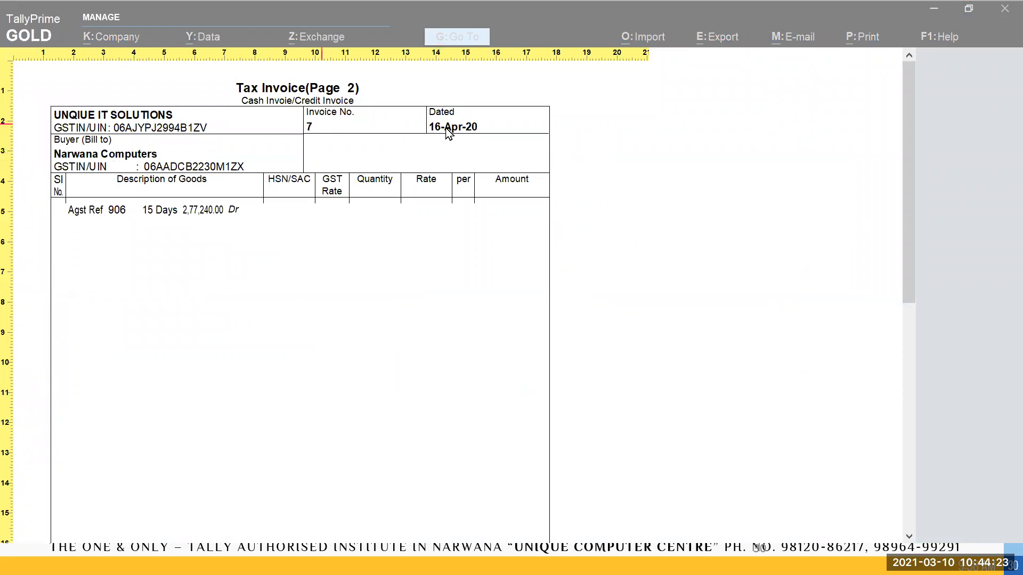
scroll(407, 294, down, 1)
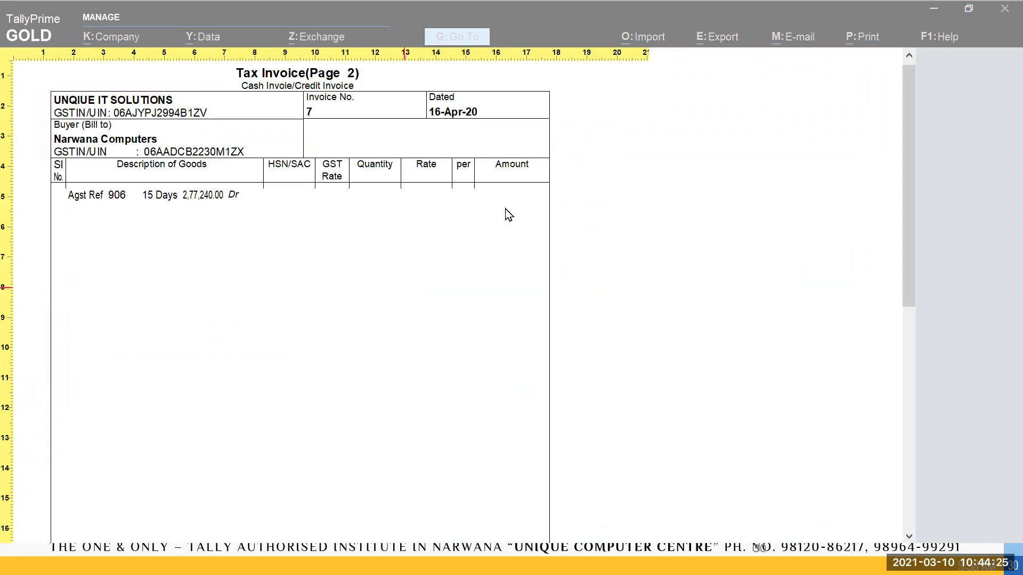
scroll(507, 215, down, 1)
scroll(213, 410, down, 2)
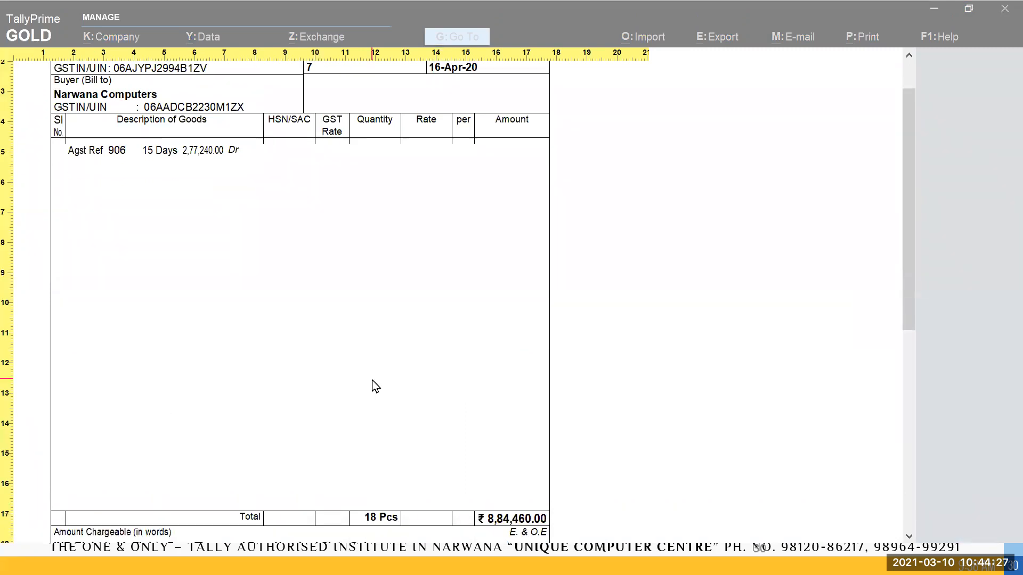
scroll(373, 385, down, 1)
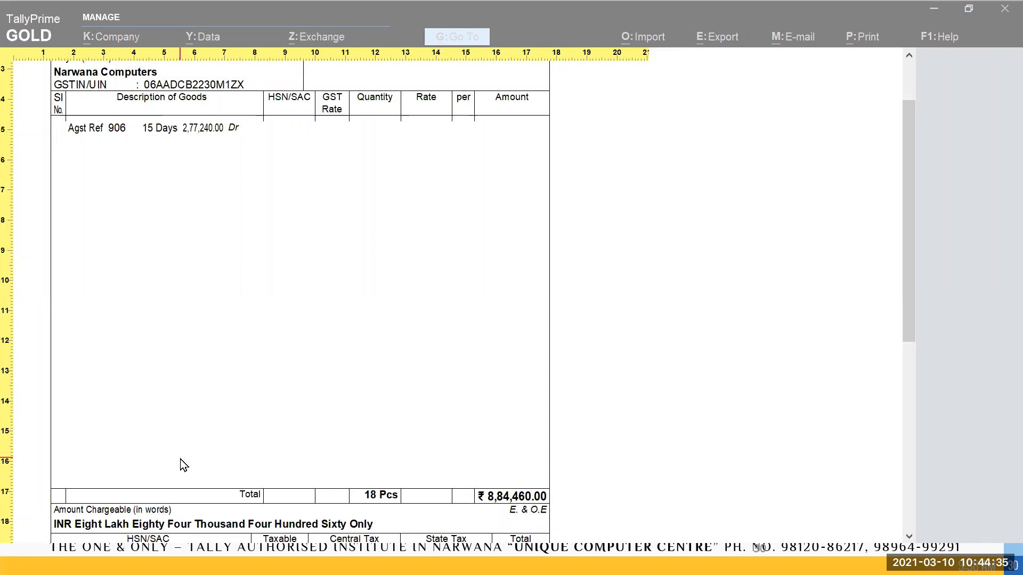
scroll(184, 465, down, 6)
scroll(186, 466, down, 1)
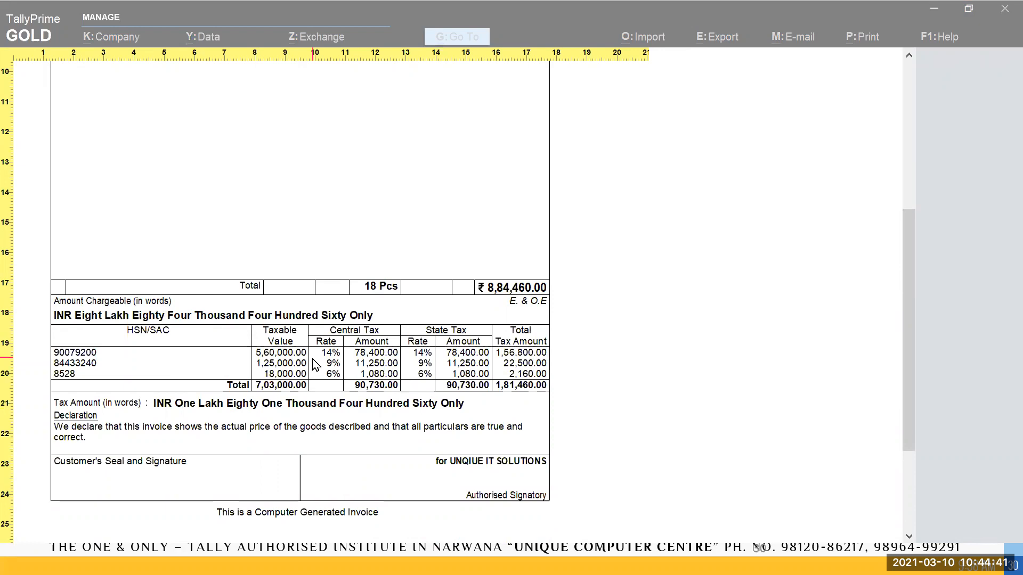
scroll(315, 364, down, 4)
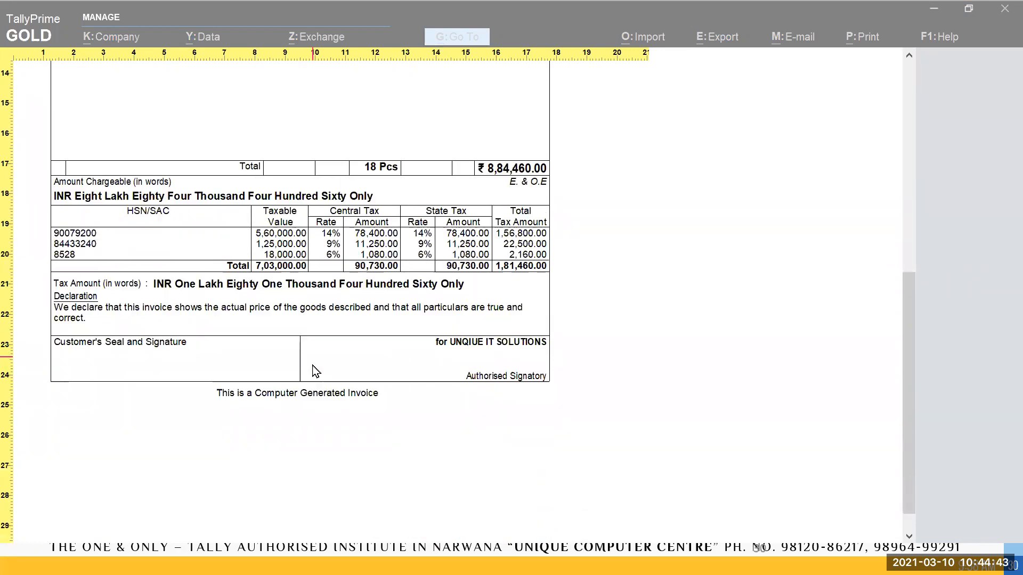
scroll(346, 420, up, 5)
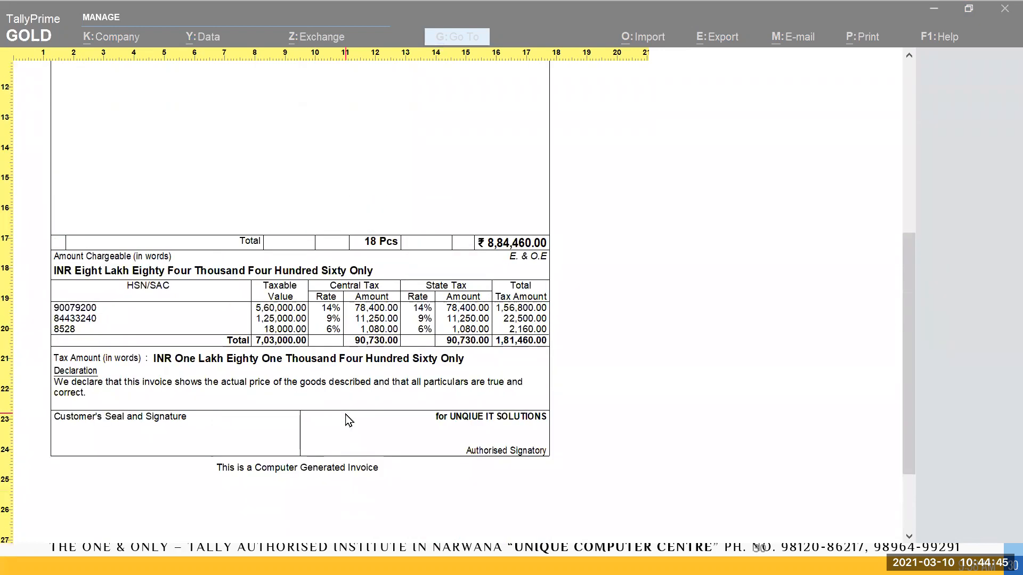
scroll(346, 421, up, 2)
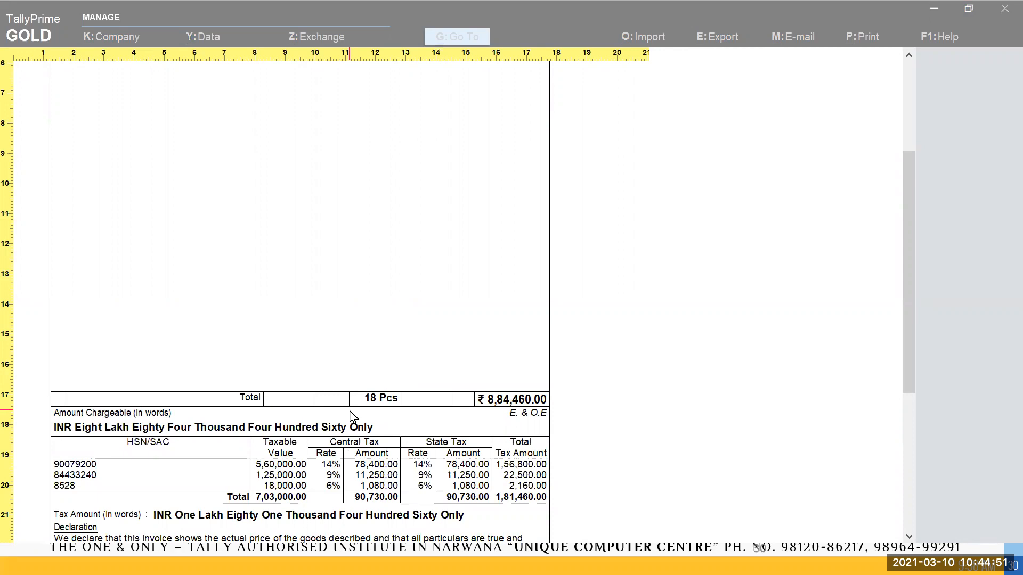
key(Escape)
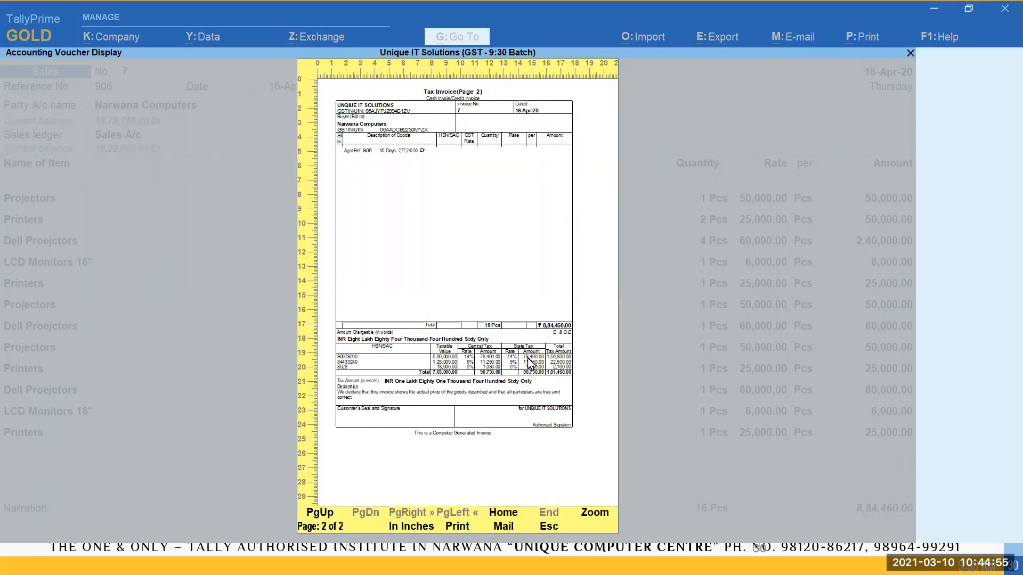
key(Escape)
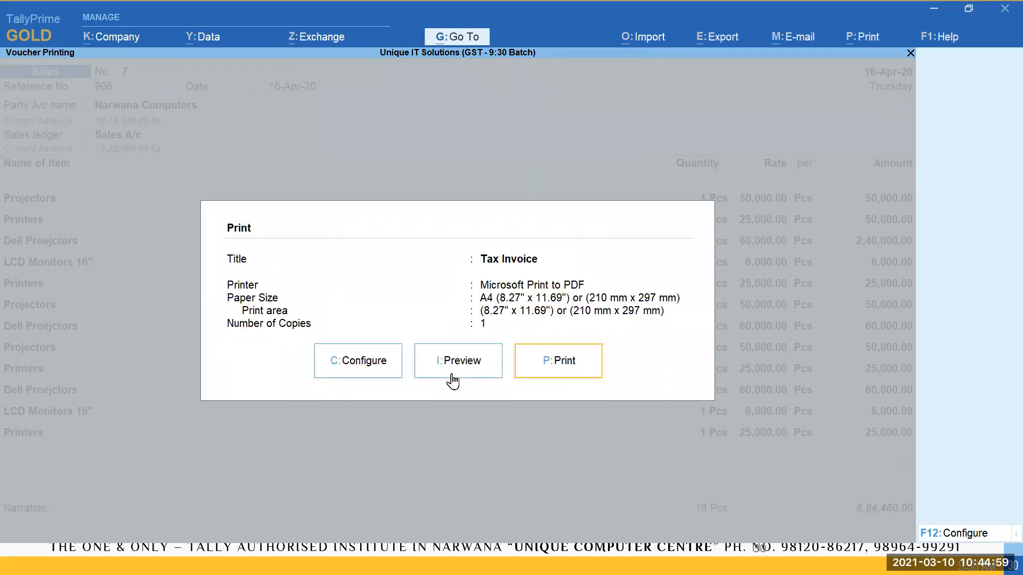
Reopen the print configuration and collapse the Voucher Details and Statutory Details groups
click(365, 363)
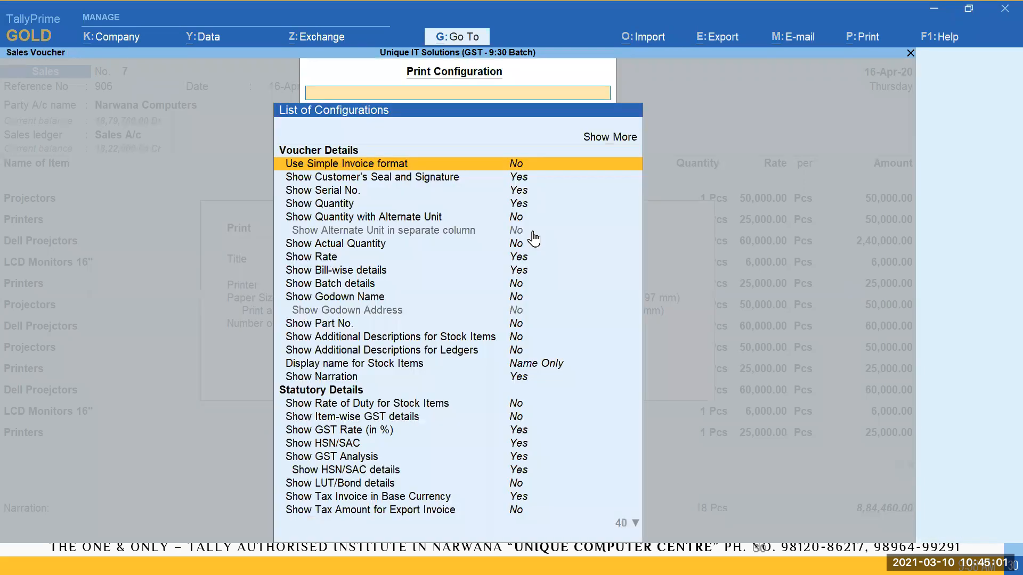
key(Up)
key(Return)
key(Down)
key(Return)
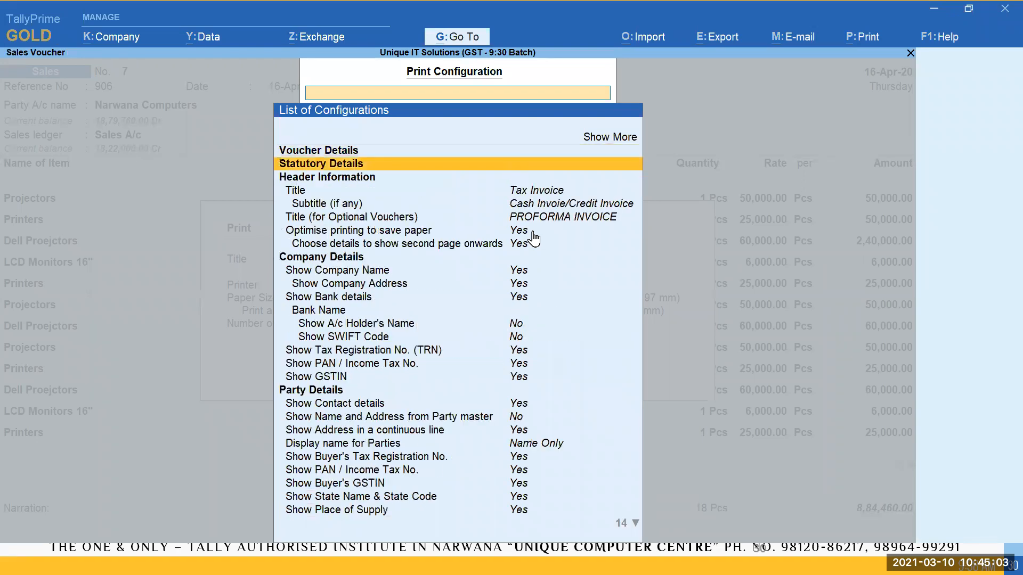
Review the Optimise printing to save paper and Choose details to show second page onwards options under Header Information
key(Down)
key(Down)
key(Down)
key(Down)
key(Down)
key(Down)
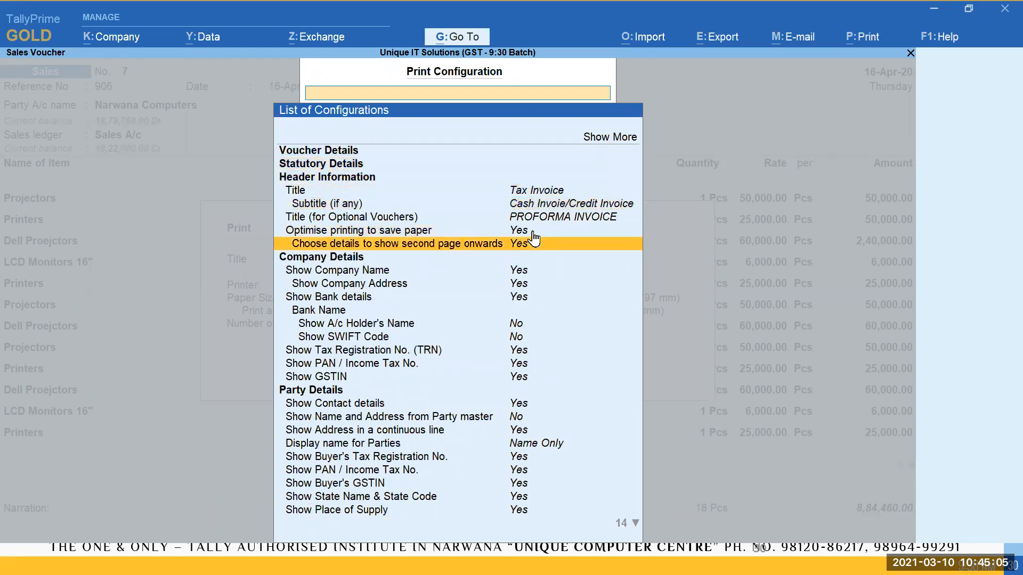
key(Up)
key(Down)
key(Up)
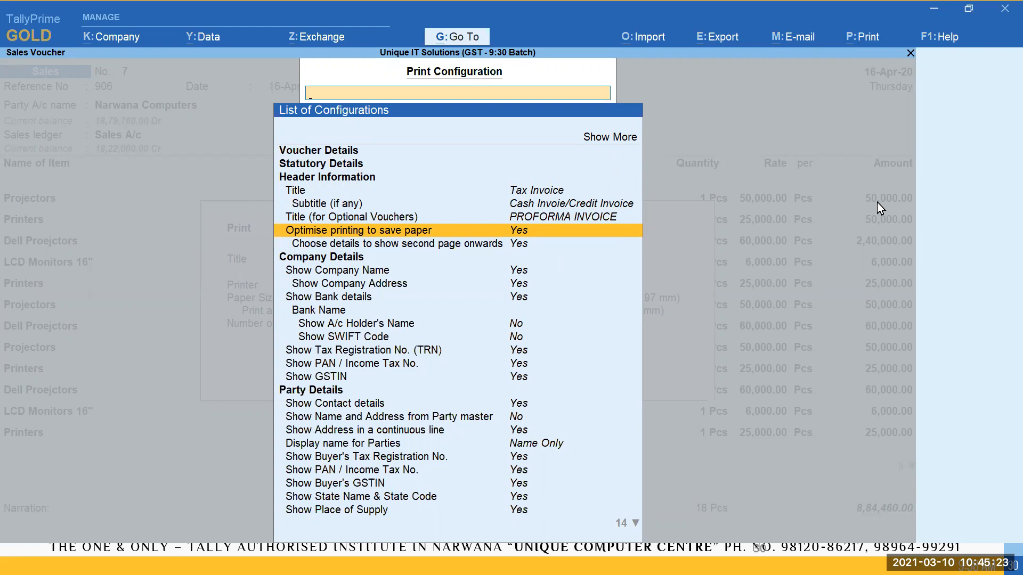
Set Show Company Name to No under Company Details and close the print configuration
key(Down)
key(Down)
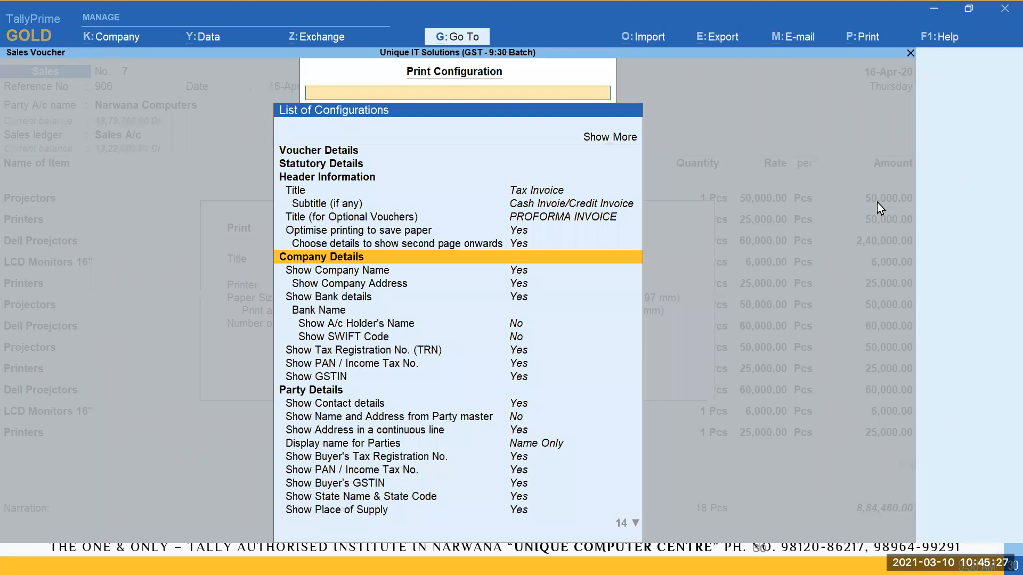
key(Down)
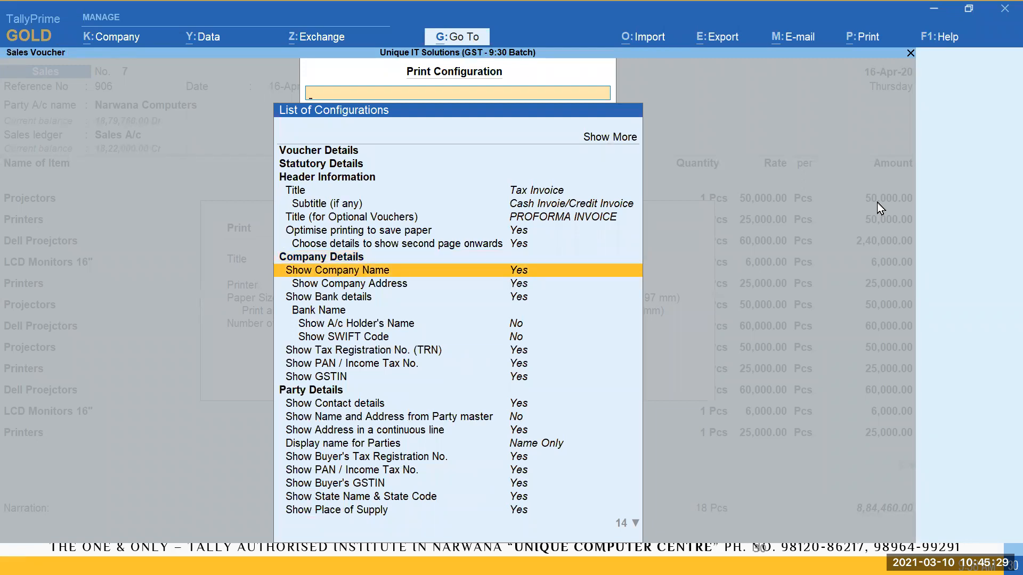
key(Down)
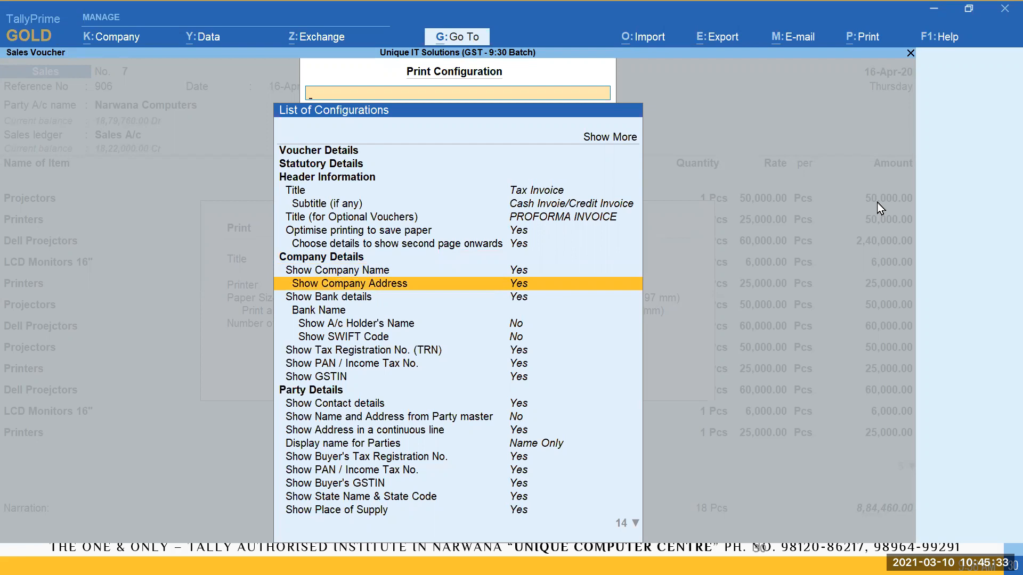
key(Up)
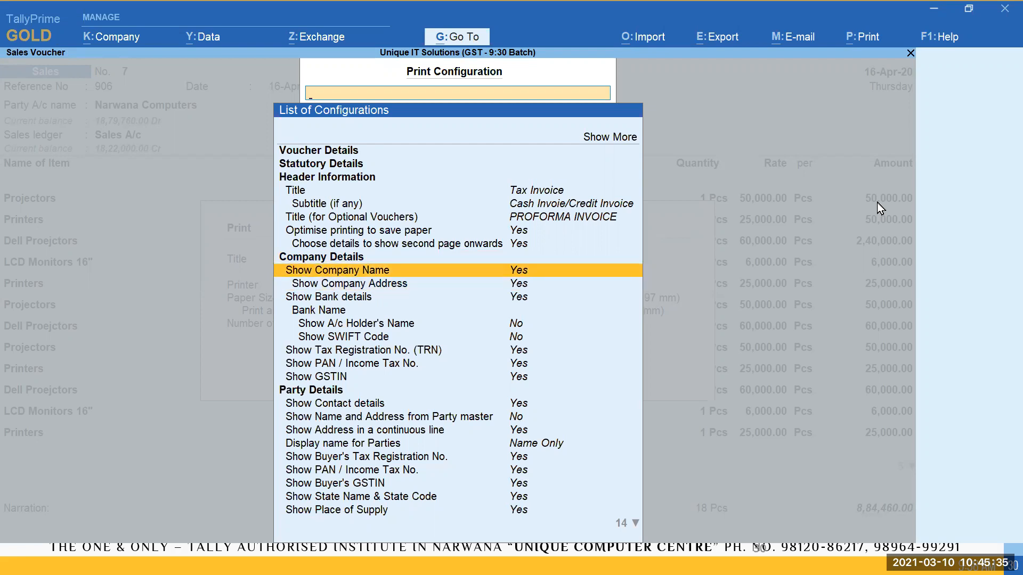
key(Return)
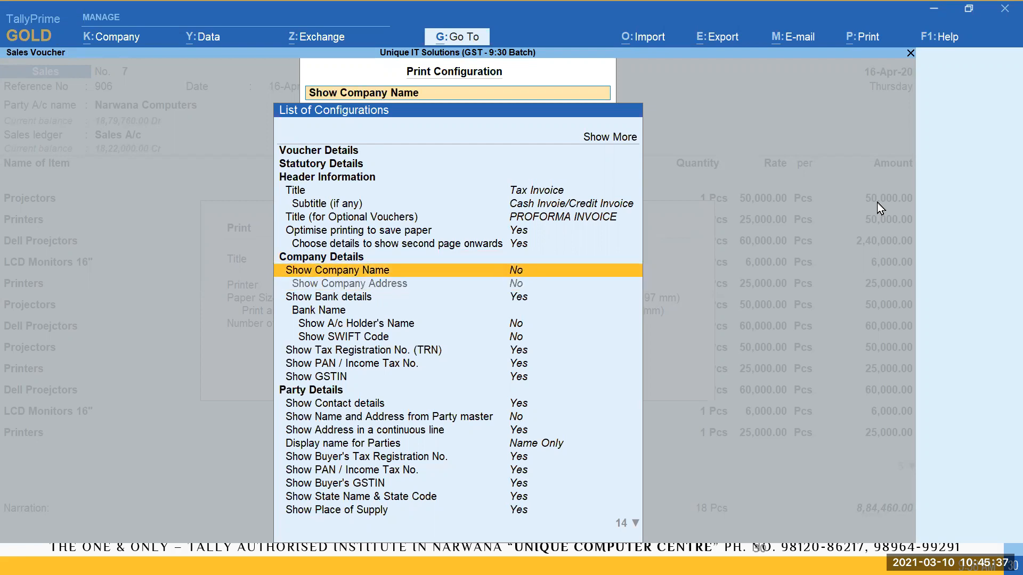
key(Escape)
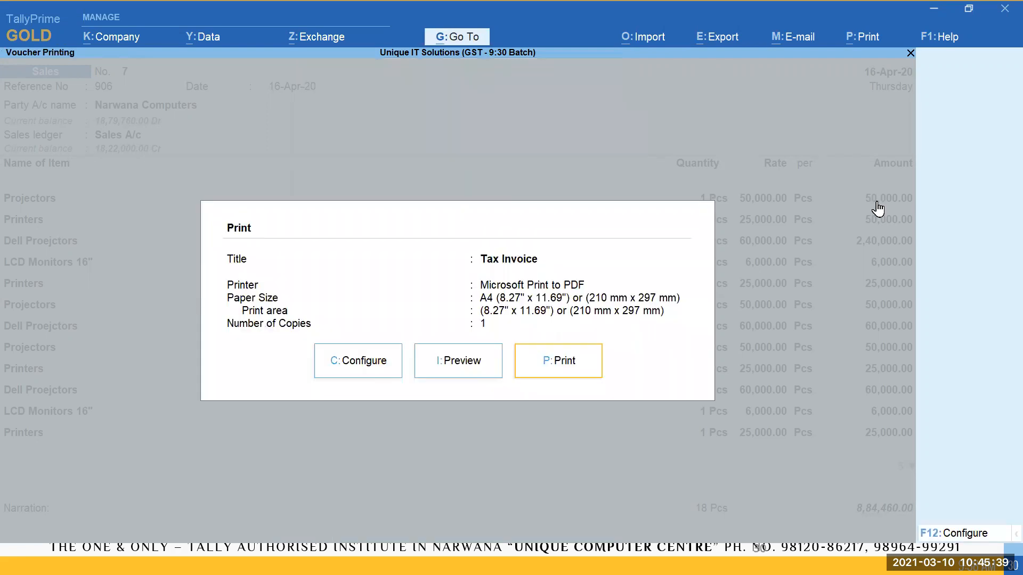
Open sales voucher 6 and preview its Tax Invoice enlarged, examining the company and buyer header area, then close the preview
key(Escape)
key(Escape)
key(Up)
key(Return)
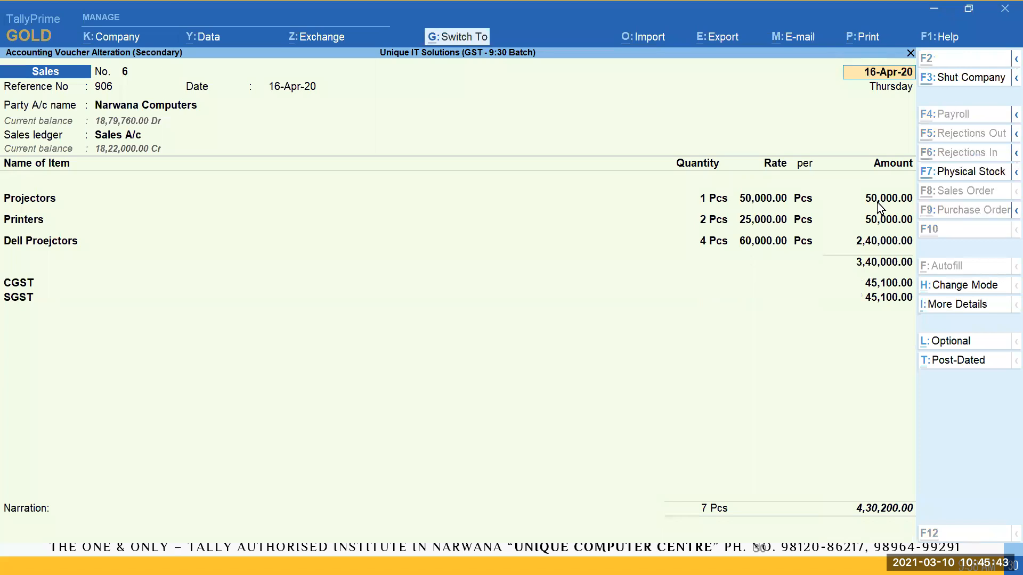
key(ctrl+p)
key(i)
key(Return)
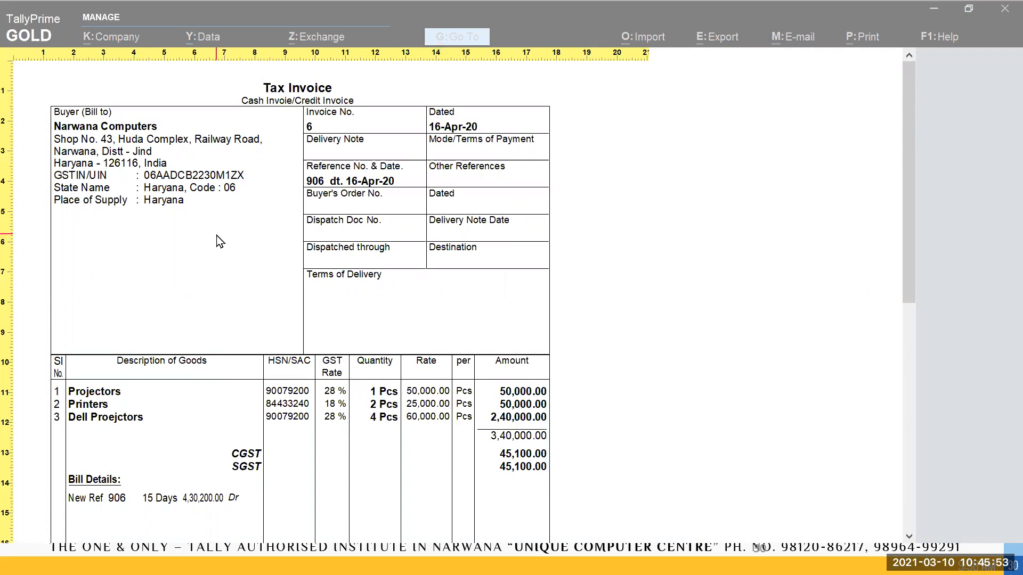
key(Escape)
key(Escape)
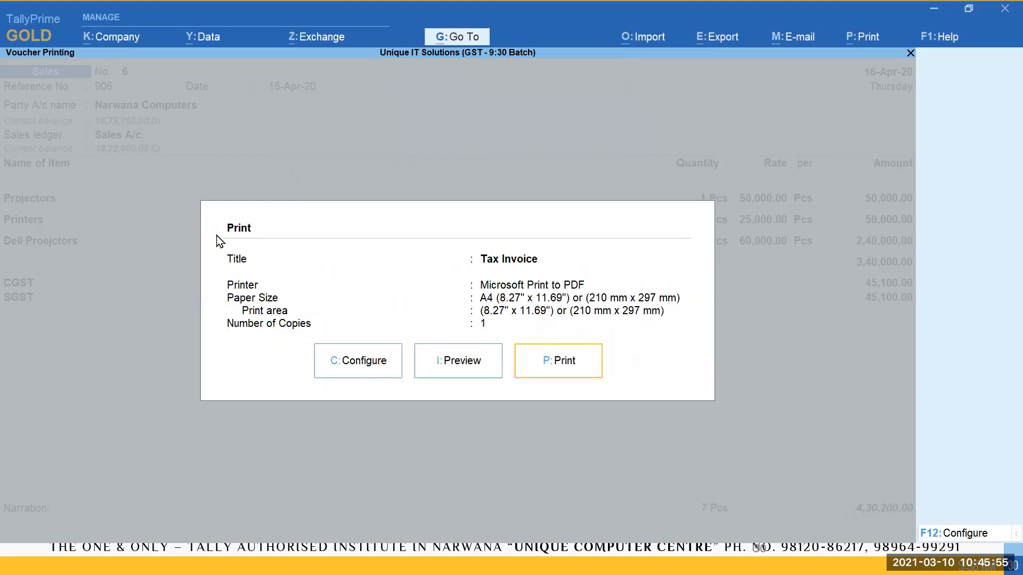
Open the invoice's print configuration and collapse the Voucher Details, Statutory Details and Header Information groups
key(c)
key(Up)
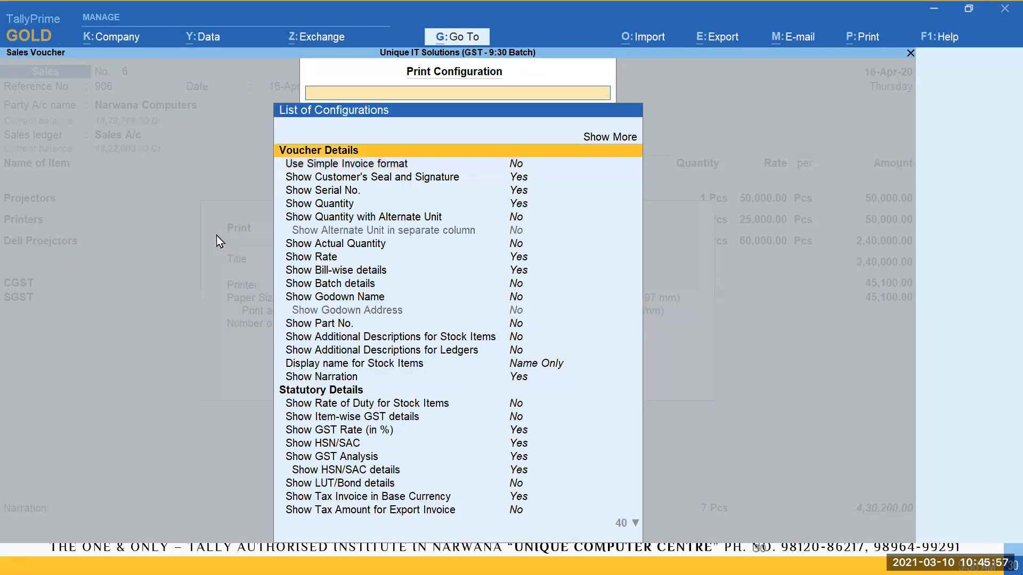
key(Return)
key(Down)
key(Return)
key(Down)
key(Down)
key(Up)
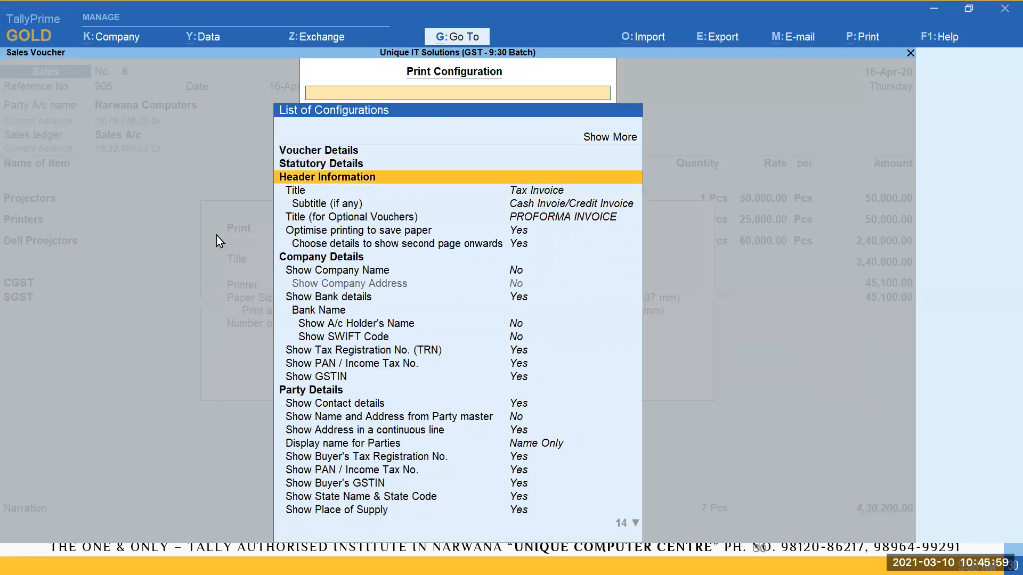
key(Return)
Set Show Company Name and Show Company Address to Yes under Company Details
key(Down)
key(Down)
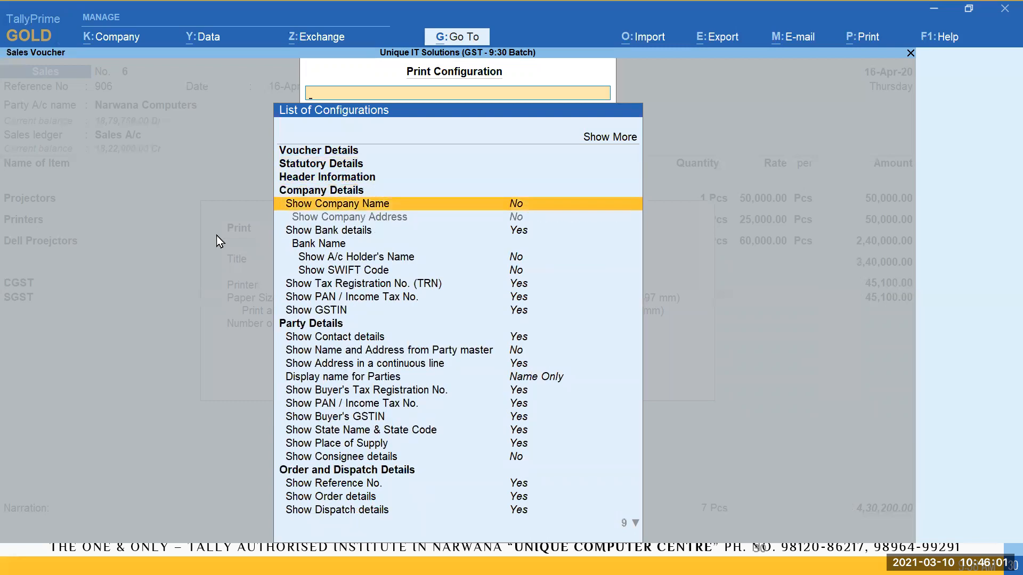
key(Return)
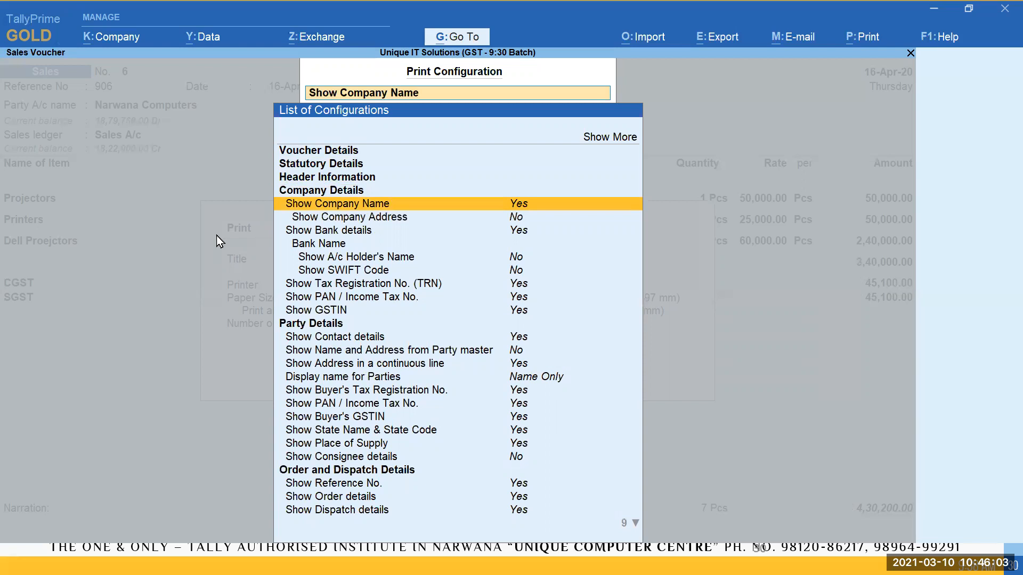
key(Down)
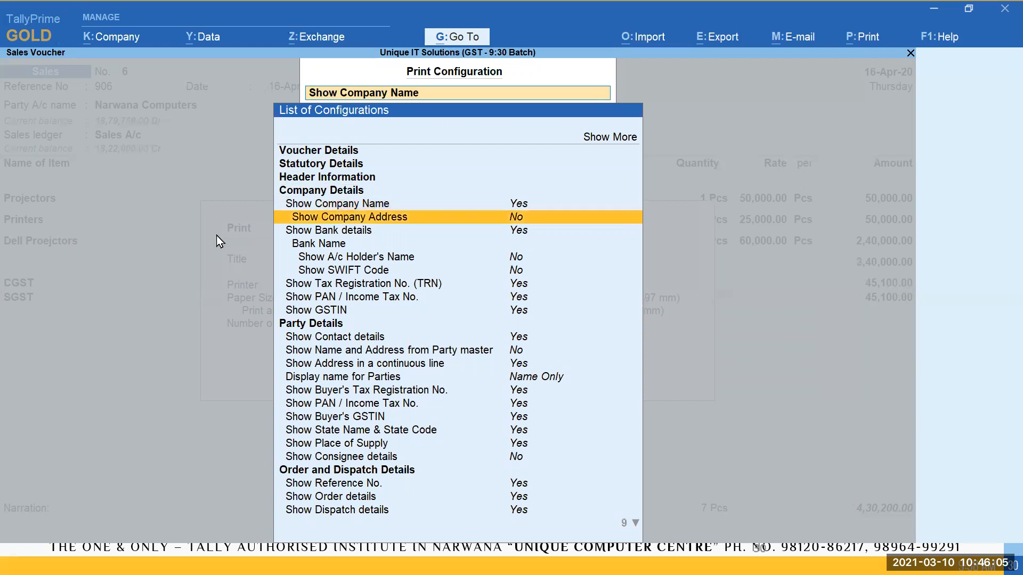
key(Return)
Review the Show Company Name, Show Company Address and Show Bank details options under Company Details
key(Up)
key(Down)
key(Up)
key(Down)
key(Up)
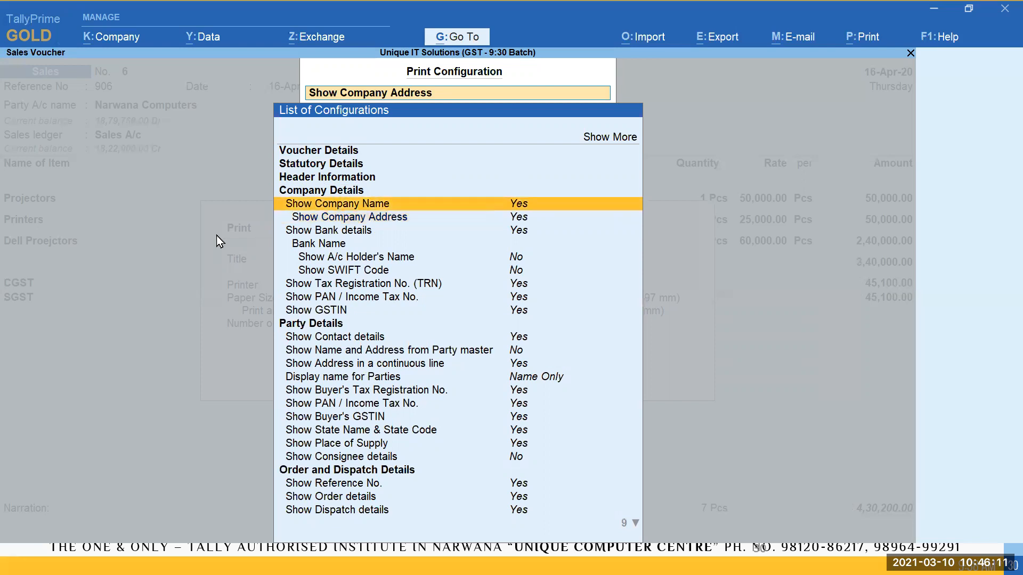
key(Down)
key(Up)
key(Down)
key(Up)
key(Down)
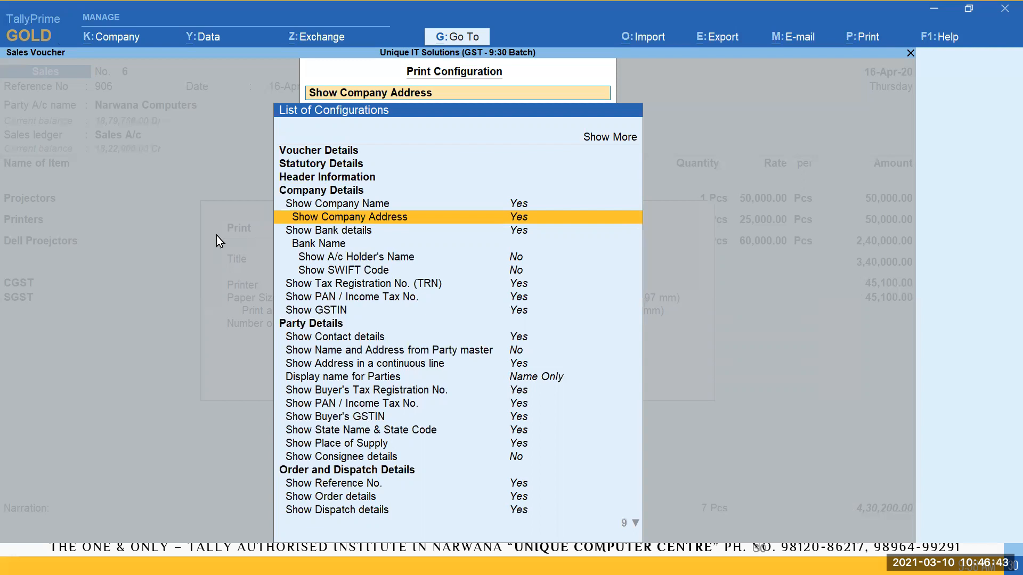
key(Down)
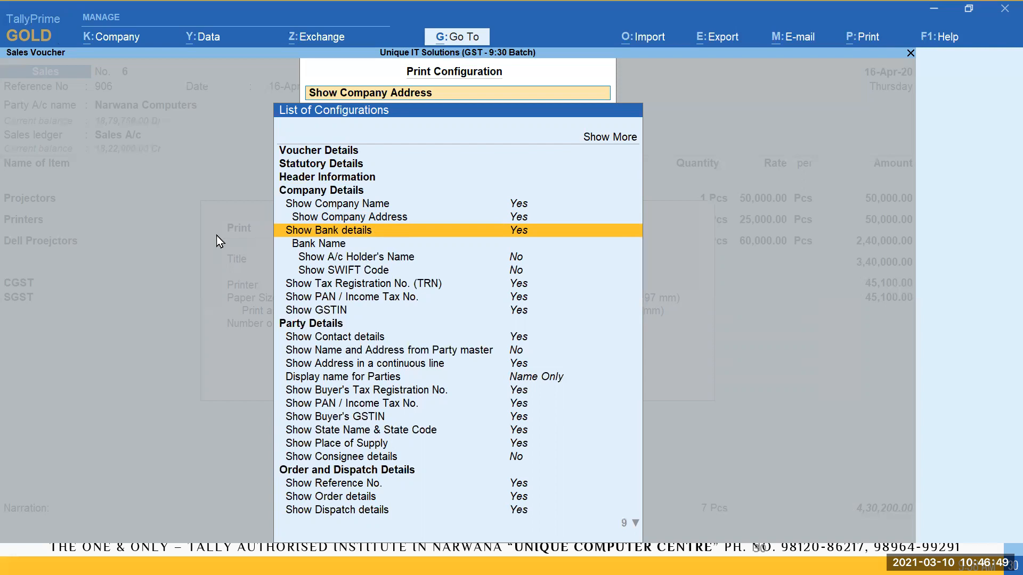
key(super+d)
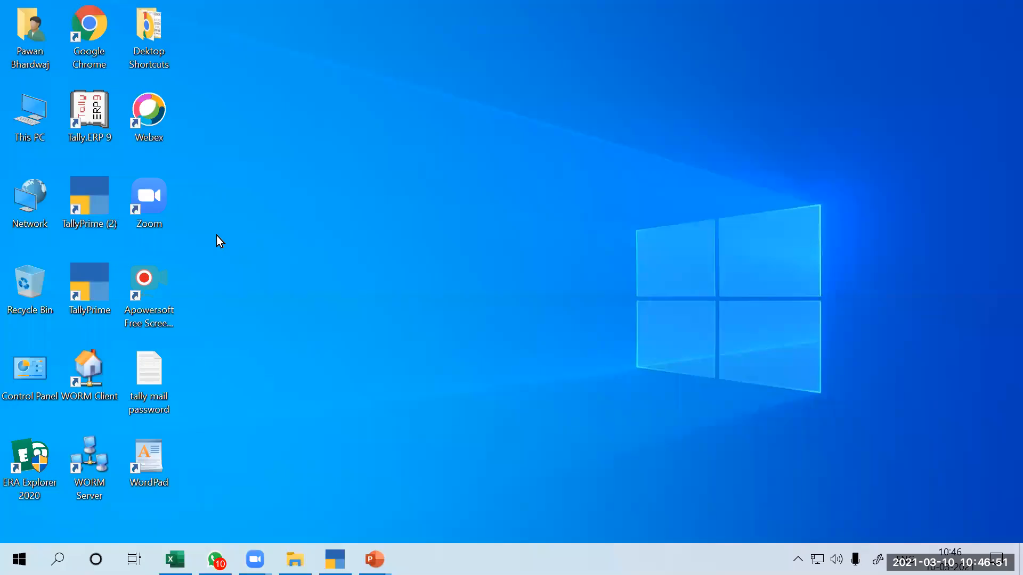
key(super+d)
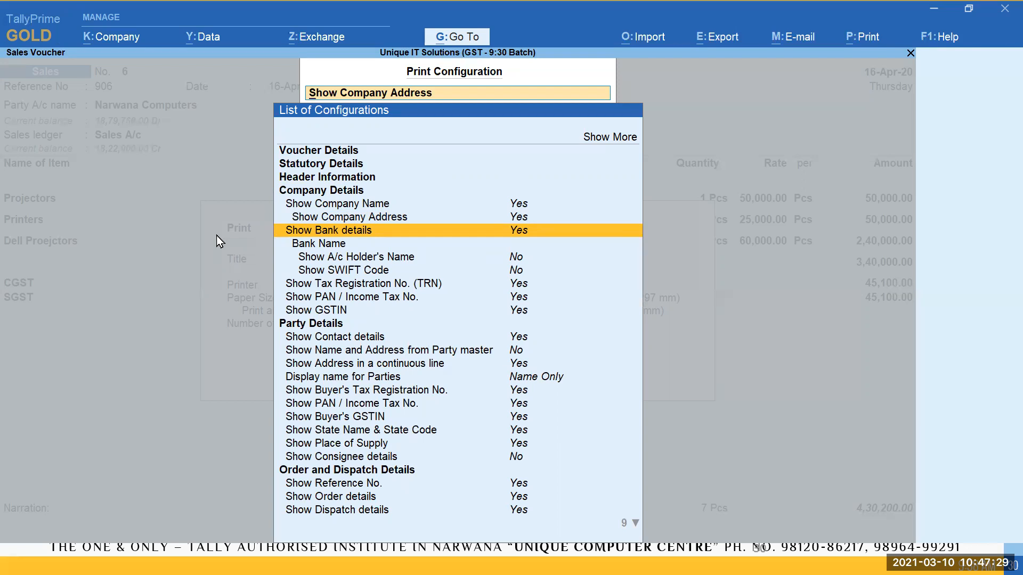
key(super+d)
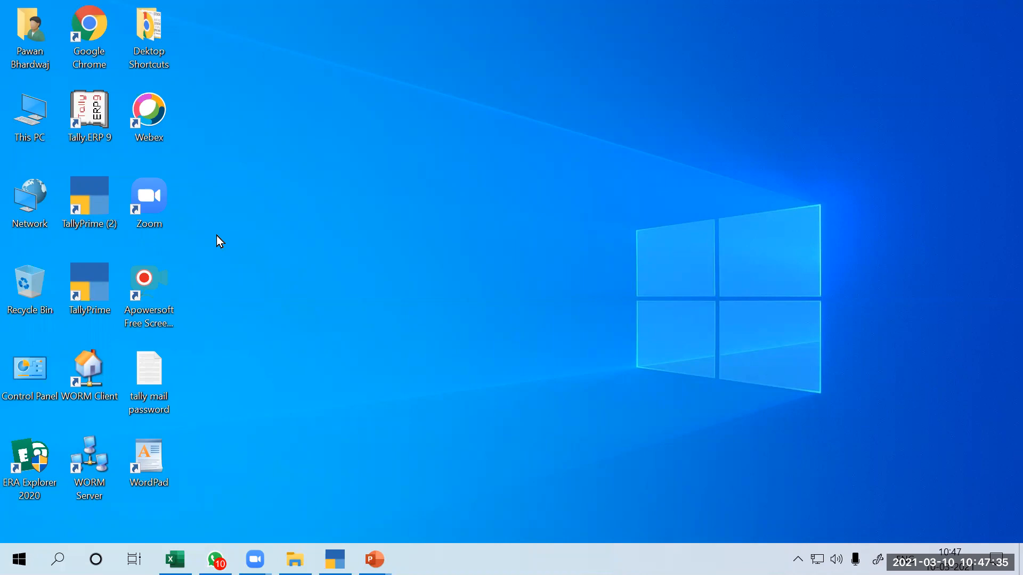
key(super+d)
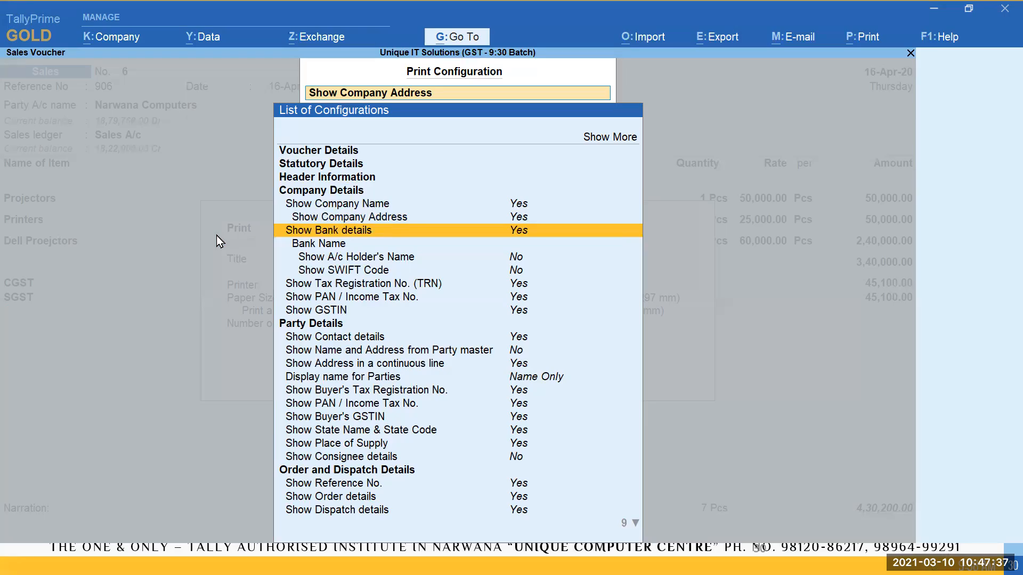